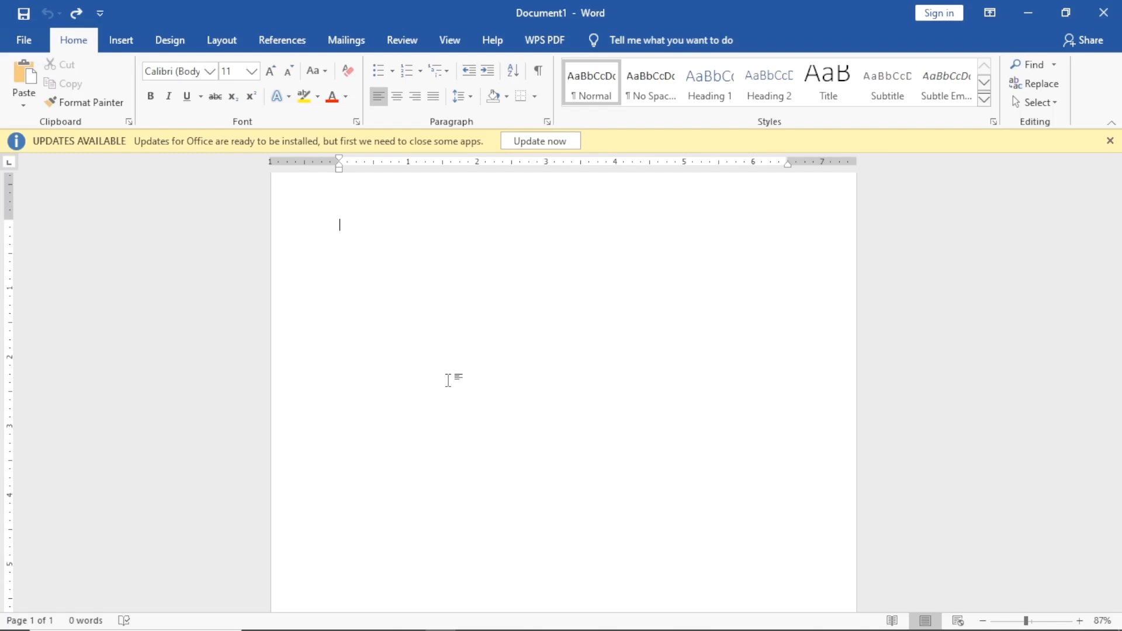
Give the blank document a custom page size of 5 in wide by 8 in high.
{"action": "left_click", "coordinate": [222, 40]}
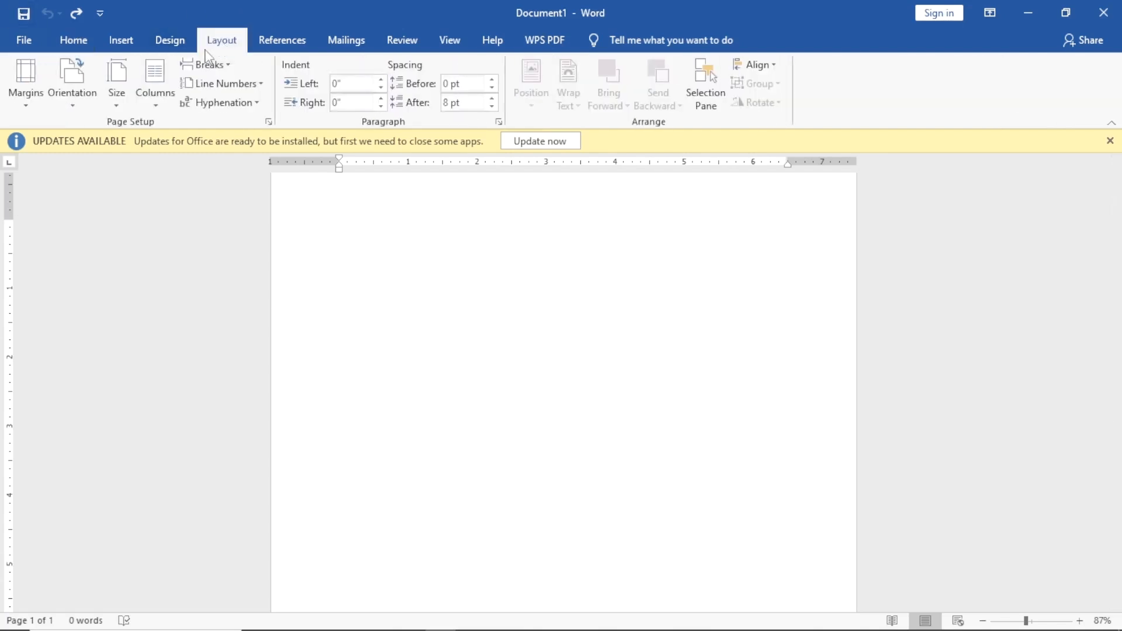
{"action": "left_click", "coordinate": [108, 76]}
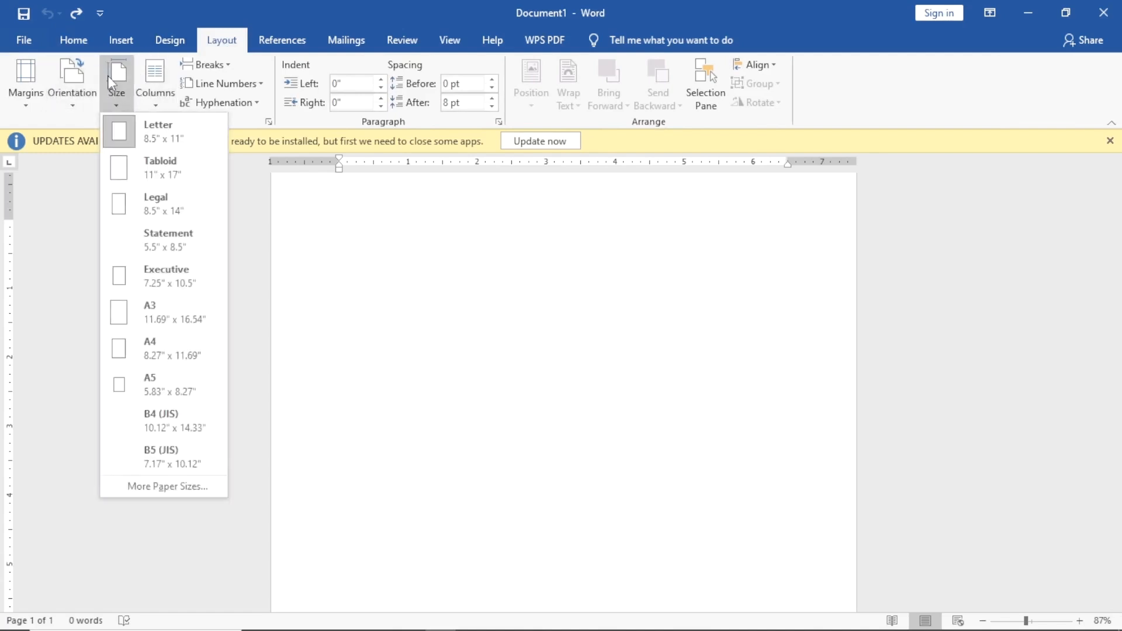
{"action": "left_click", "coordinate": [159, 486]}
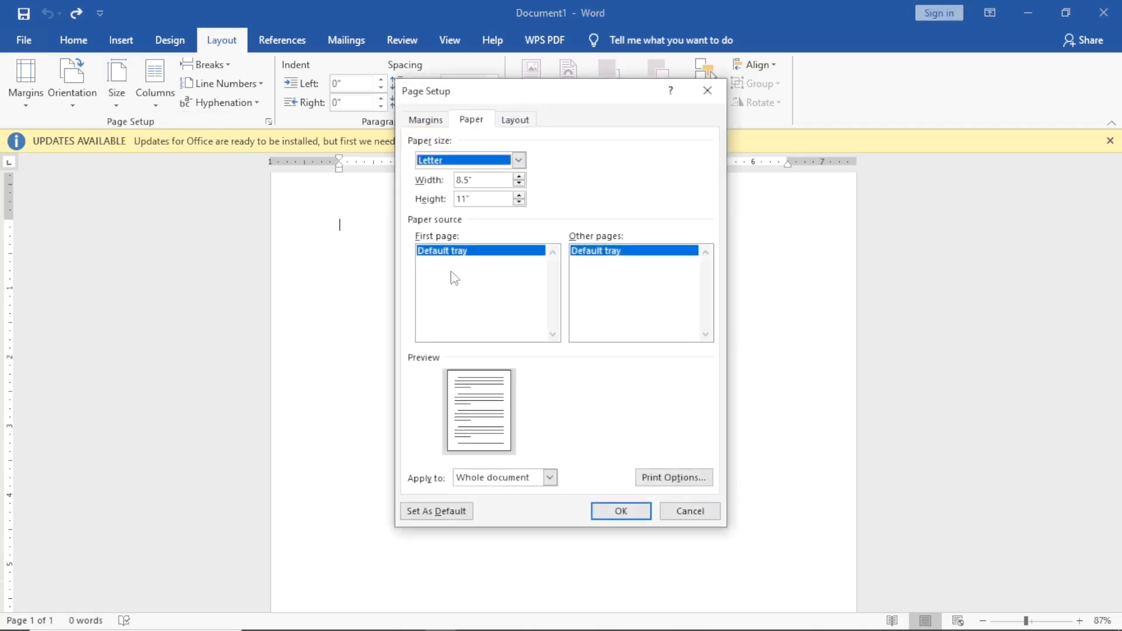
{"action": "key", "text": "Tab"}
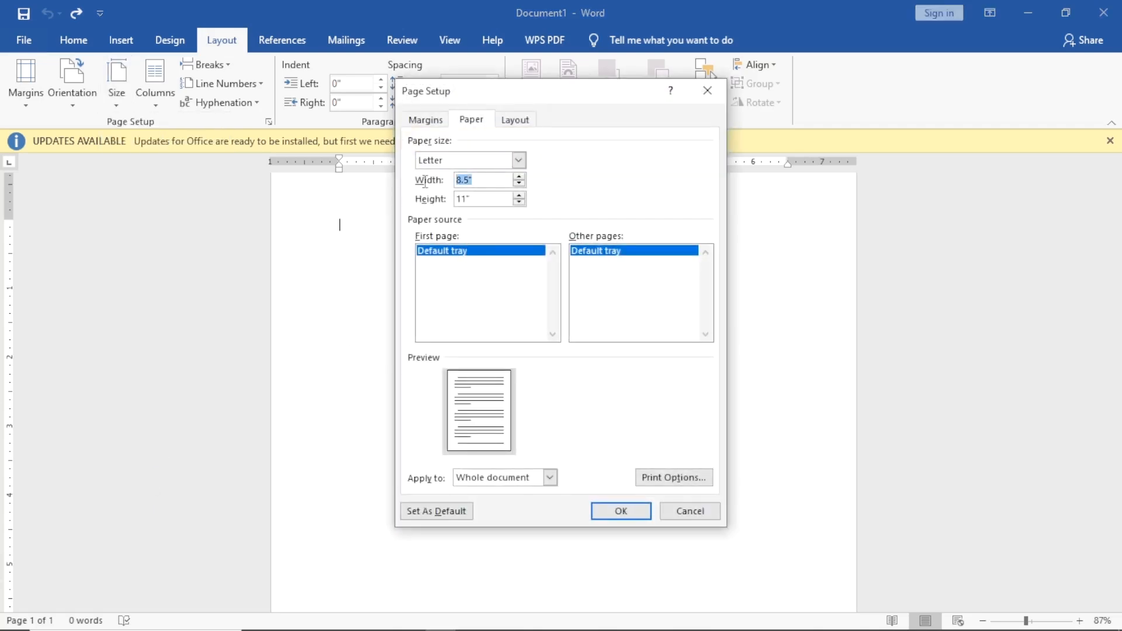
{"action": "type", "text": "5"}
{"action": "key", "text": "Tab"}
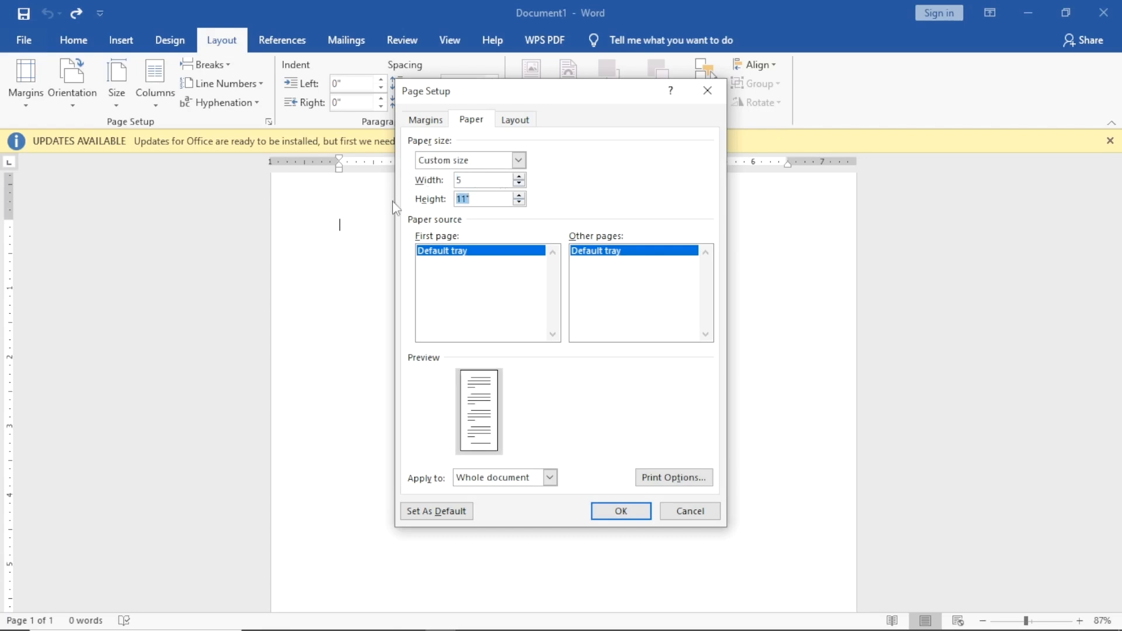
{"action": "type", "text": "8"}
{"action": "left_click", "coordinate": [619, 518]}
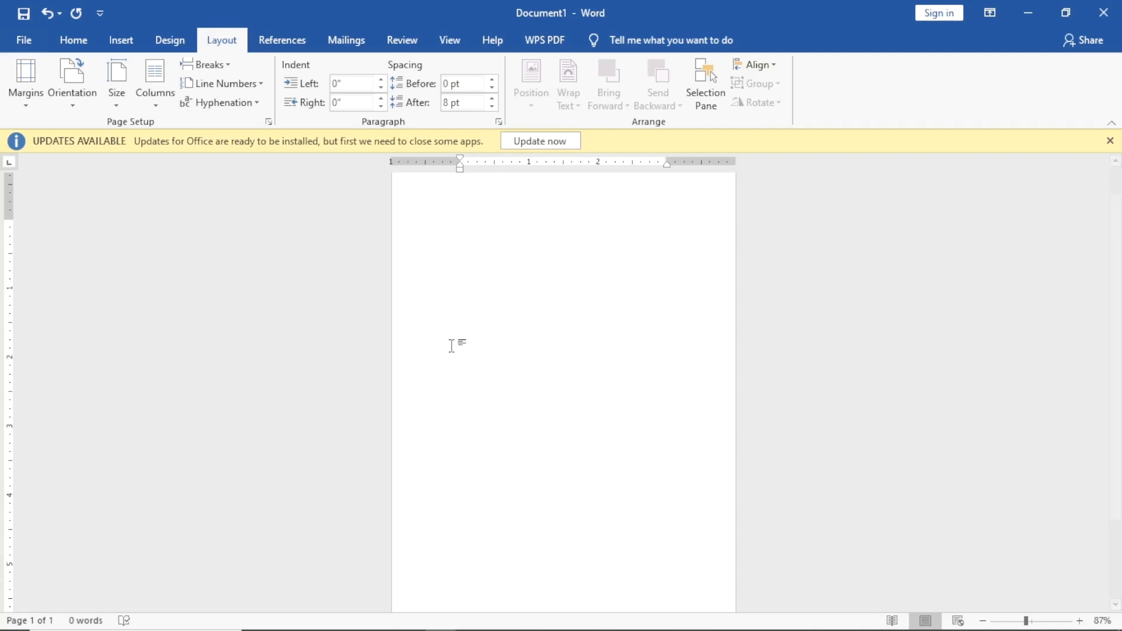
{"action": "left_click", "coordinate": [453, 45]}
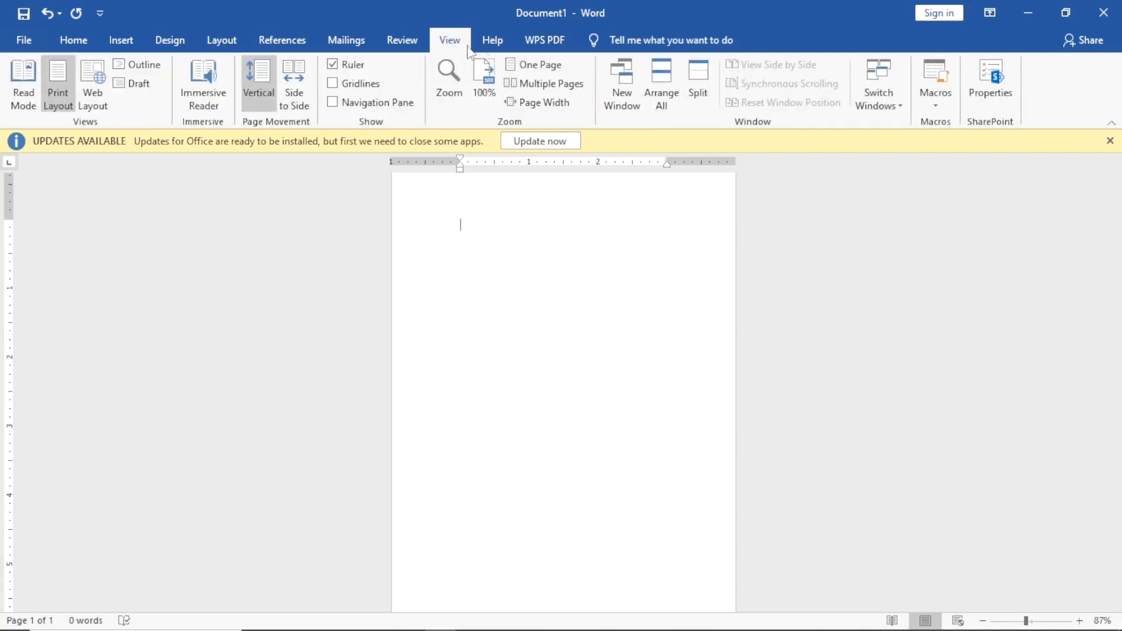
{"action": "left_click", "coordinate": [541, 83]}
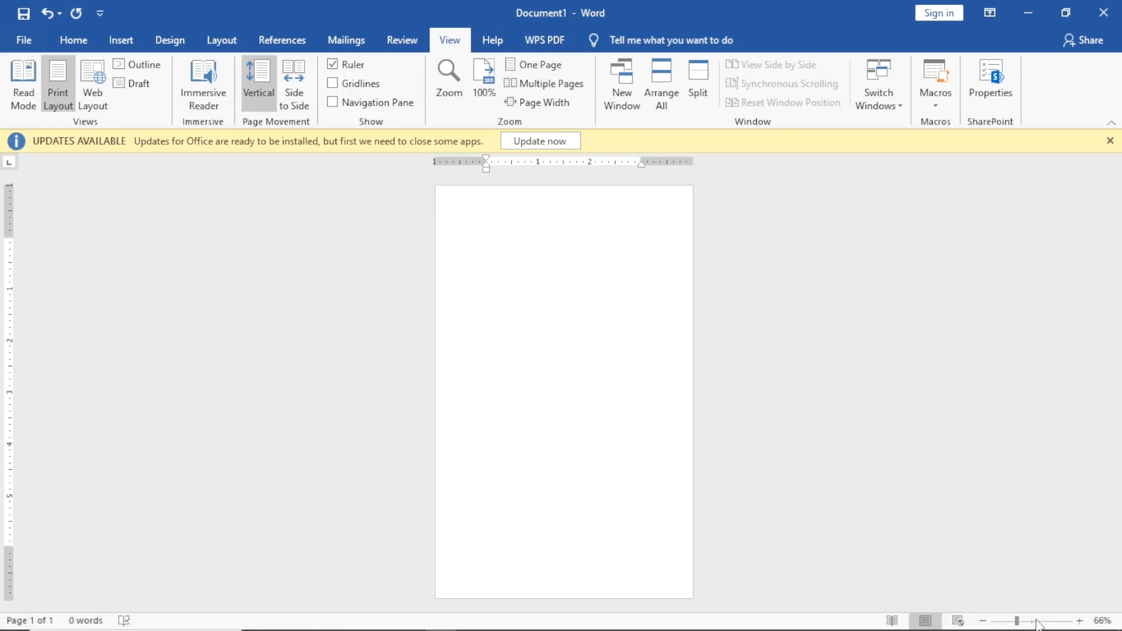
{"action": "left_click", "coordinate": [1026, 622]}
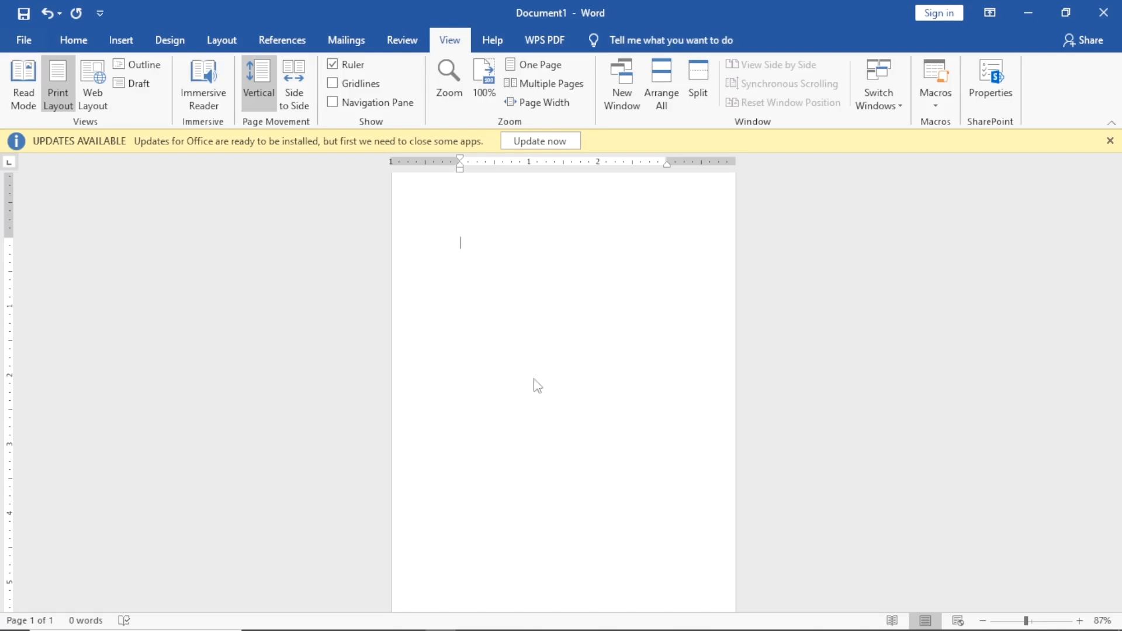
Paste the real-estate manuscript and set its pages to 5 by 8 inches.
{"action": "key", "text": "ctrl+v"}
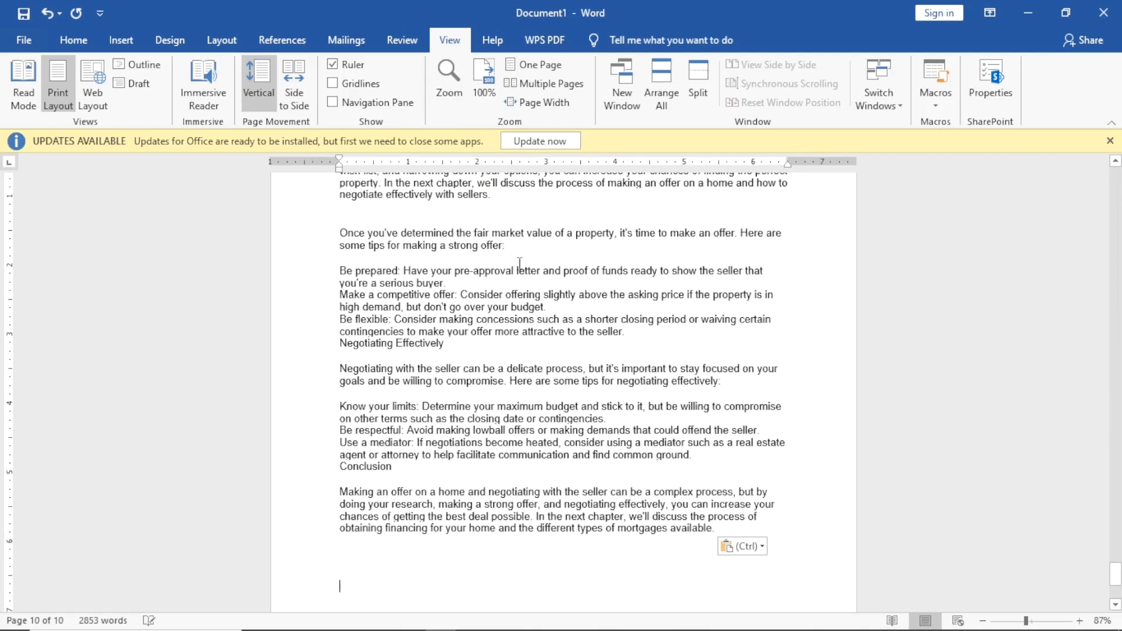
{"action": "scroll", "coordinate": [569, 310], "scroll_direction": "up", "scroll_amount": 4}
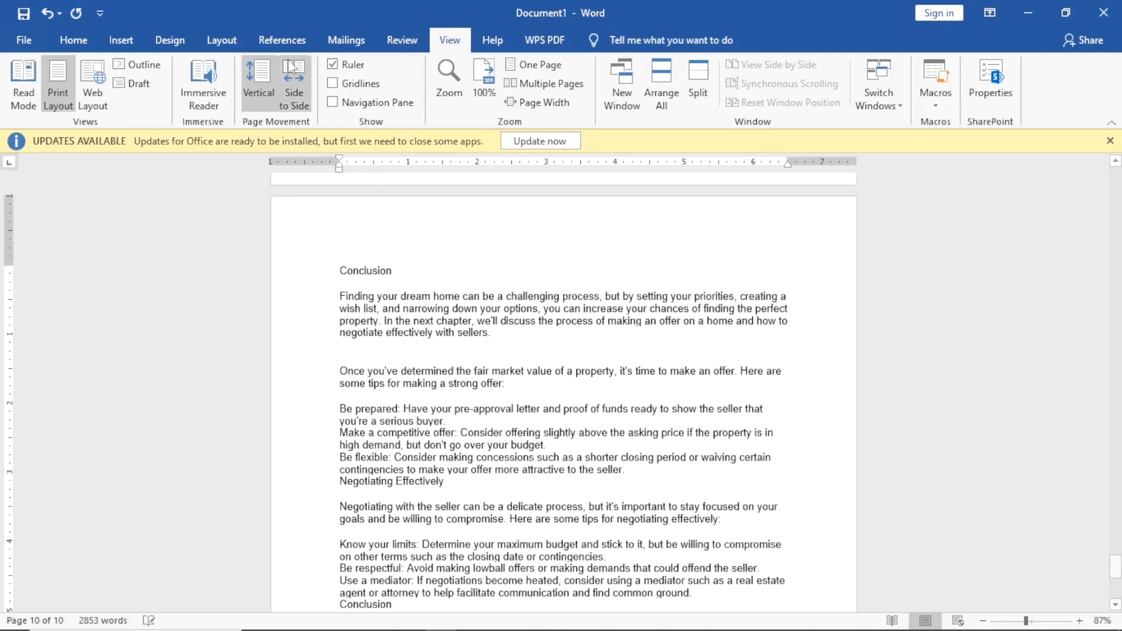
{"action": "left_click", "coordinate": [222, 36]}
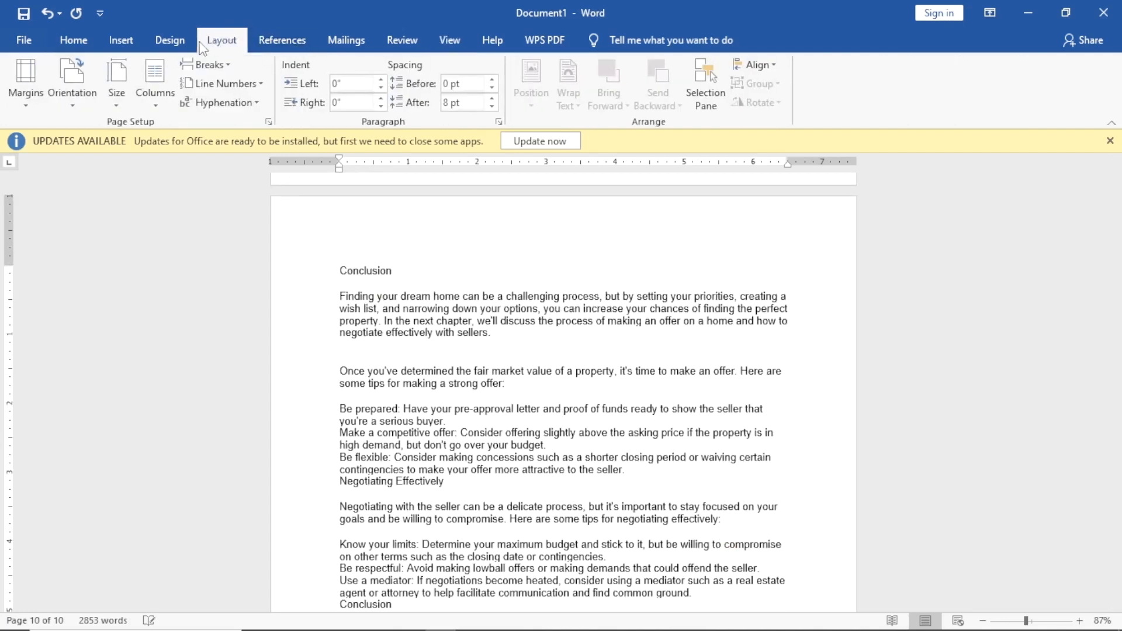
{"action": "left_click", "coordinate": [116, 82]}
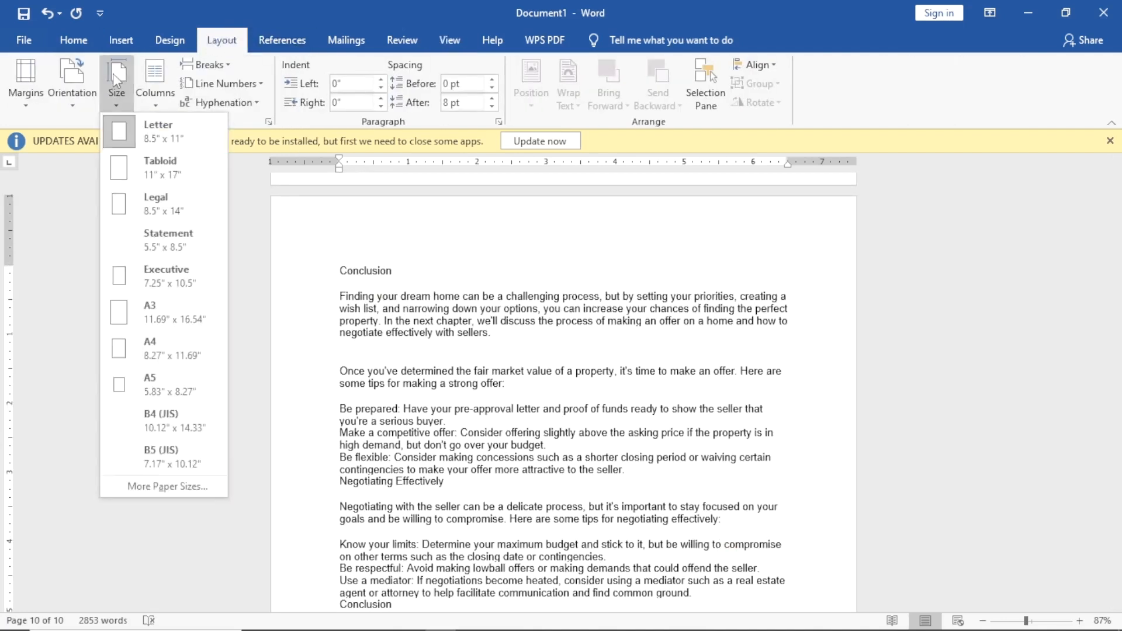
{"action": "left_click", "coordinate": [170, 488]}
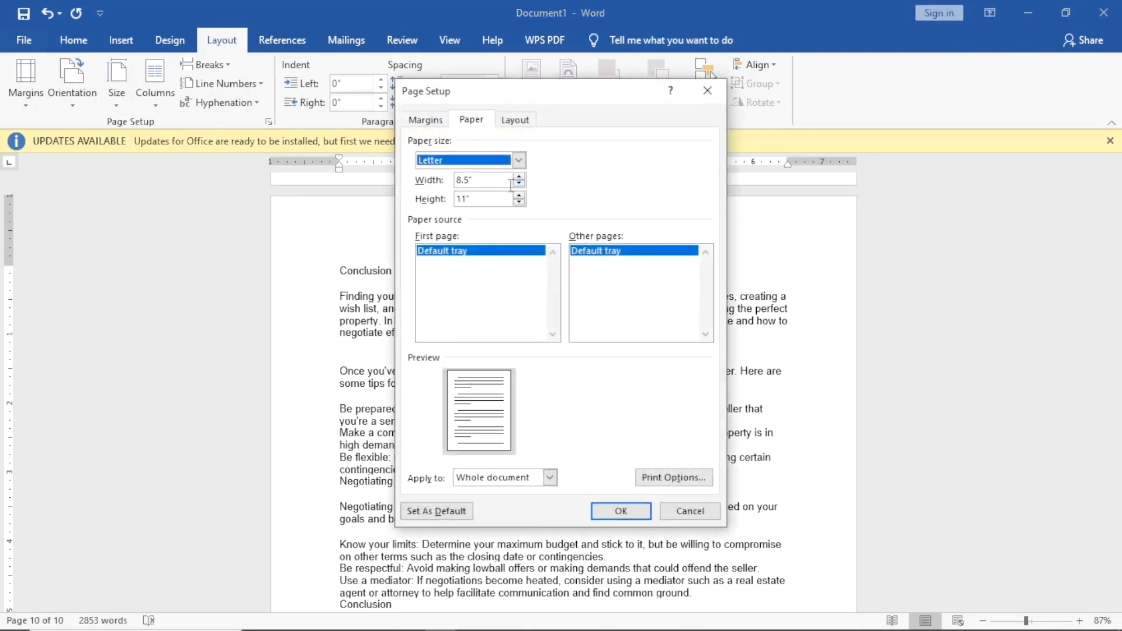
{"action": "double_click", "coordinate": [476, 180]}
{"action": "type", "text": "5"}
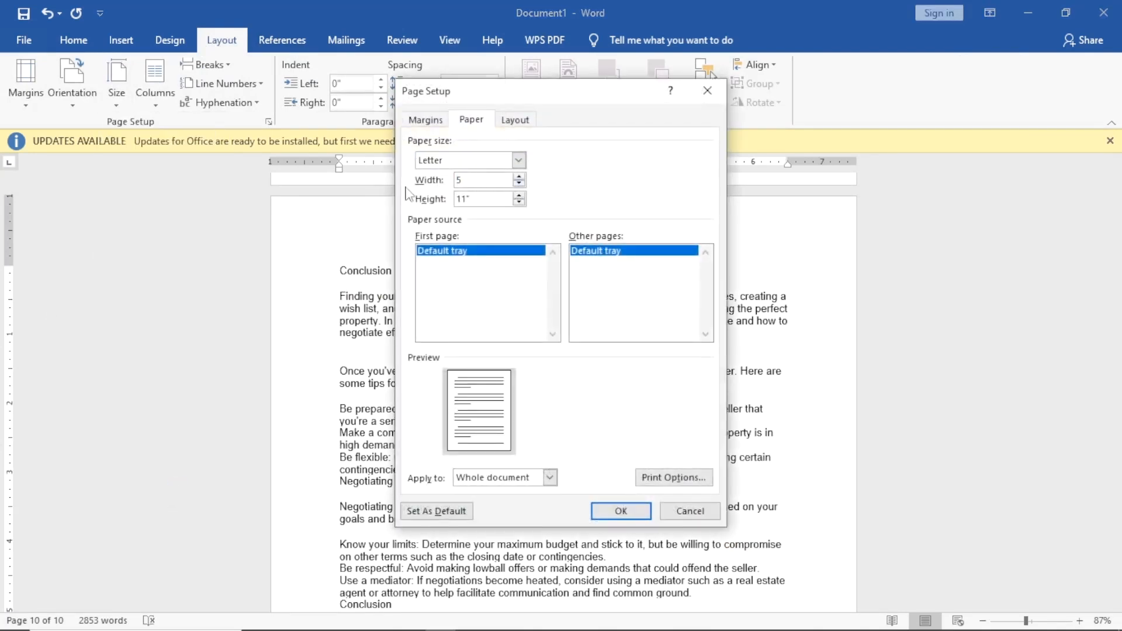
{"action": "key", "text": "Tab"}
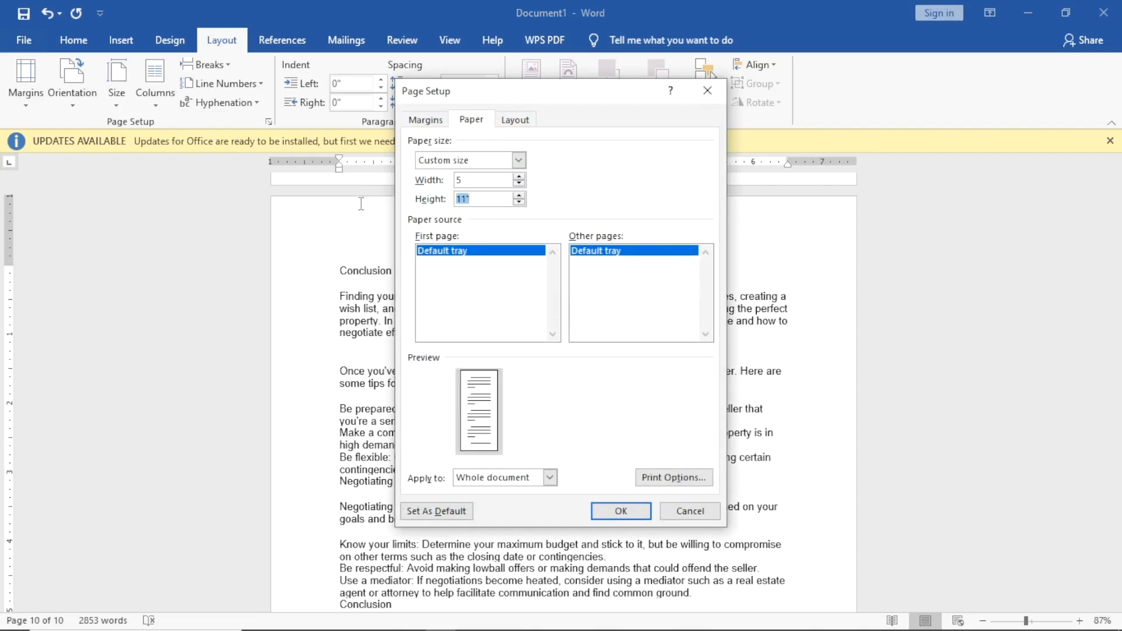
{"action": "type", "text": "8"}
{"action": "left_click", "coordinate": [620, 512]}
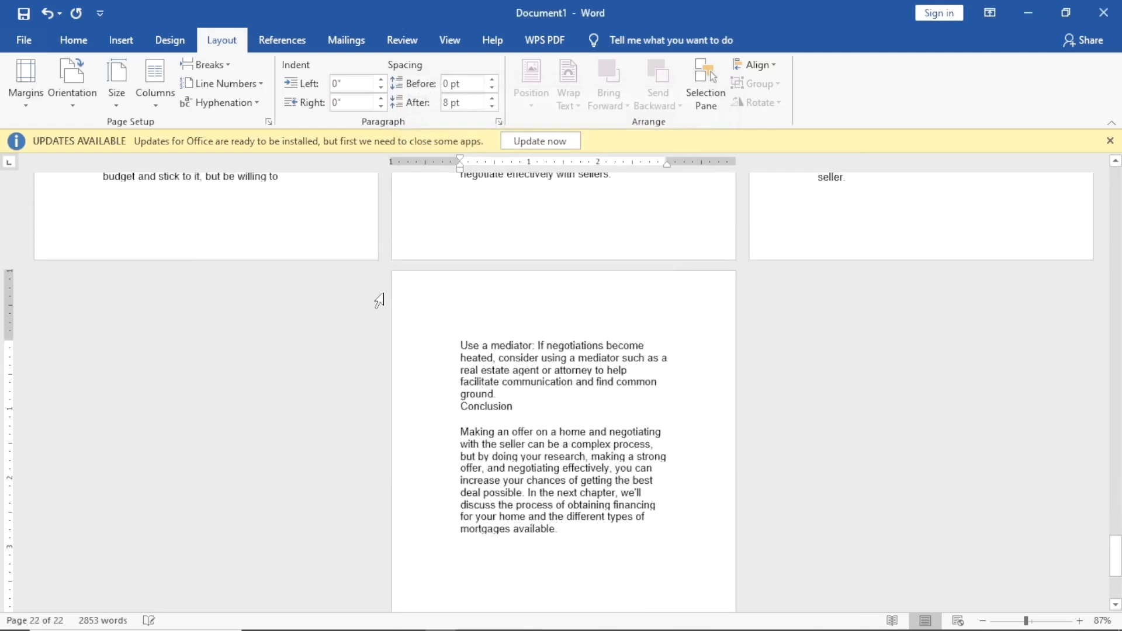
{"action": "scroll", "coordinate": [443, 391], "scroll_direction": "up", "scroll_amount": 20}
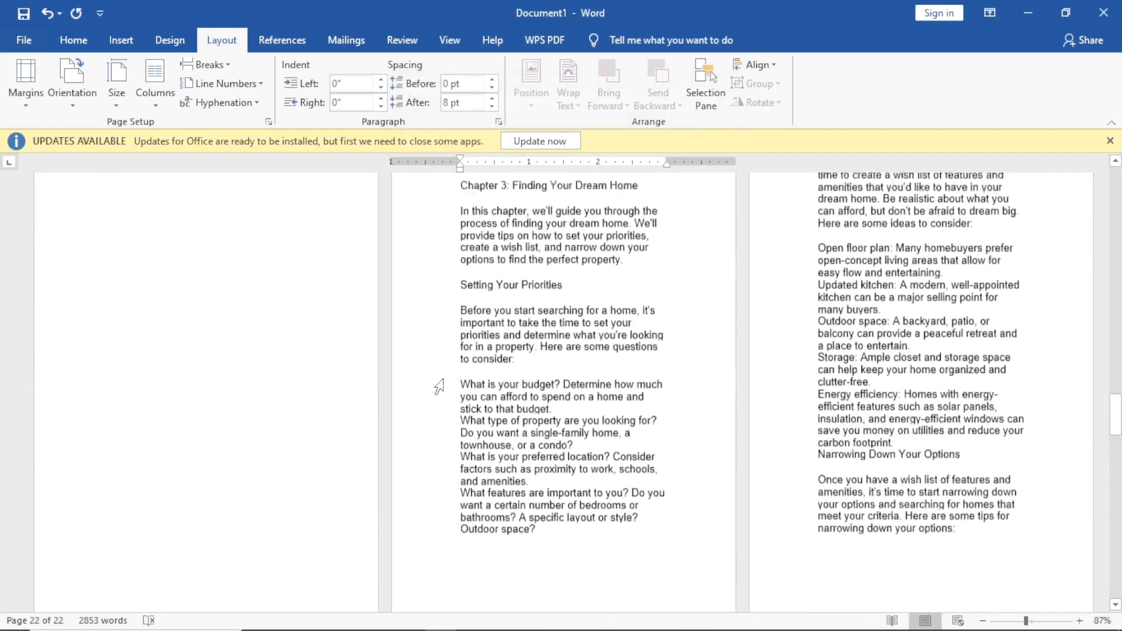
{"action": "scroll", "coordinate": [430, 386], "scroll_direction": "up", "scroll_amount": 20}
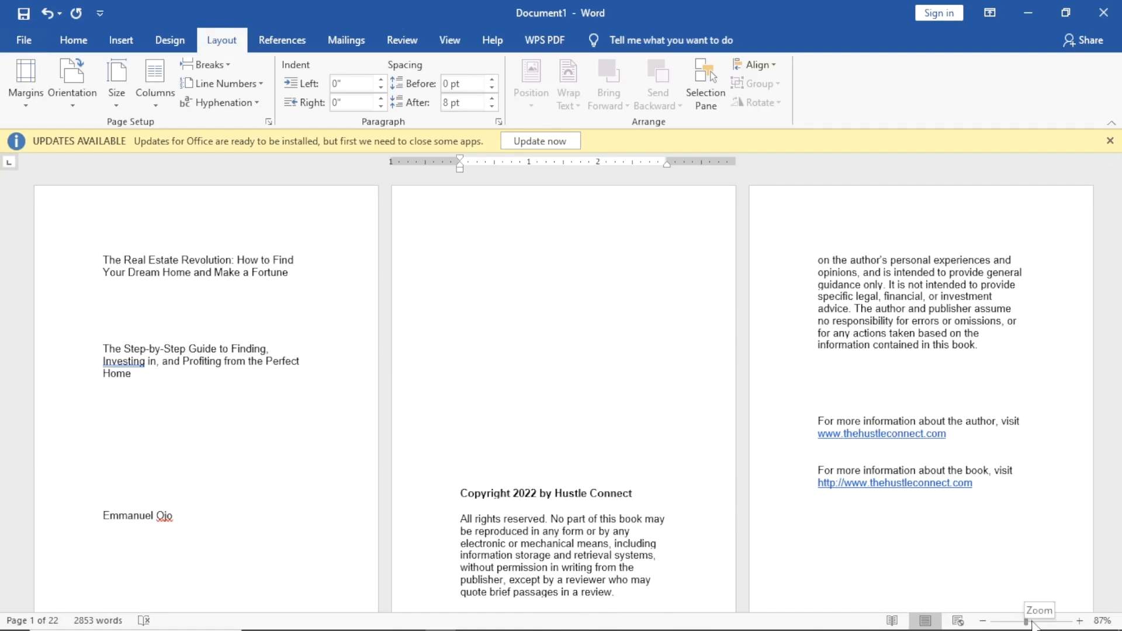
{"action": "left_click_drag", "start_coordinate": [1025, 623], "coordinate": [1032, 623]}
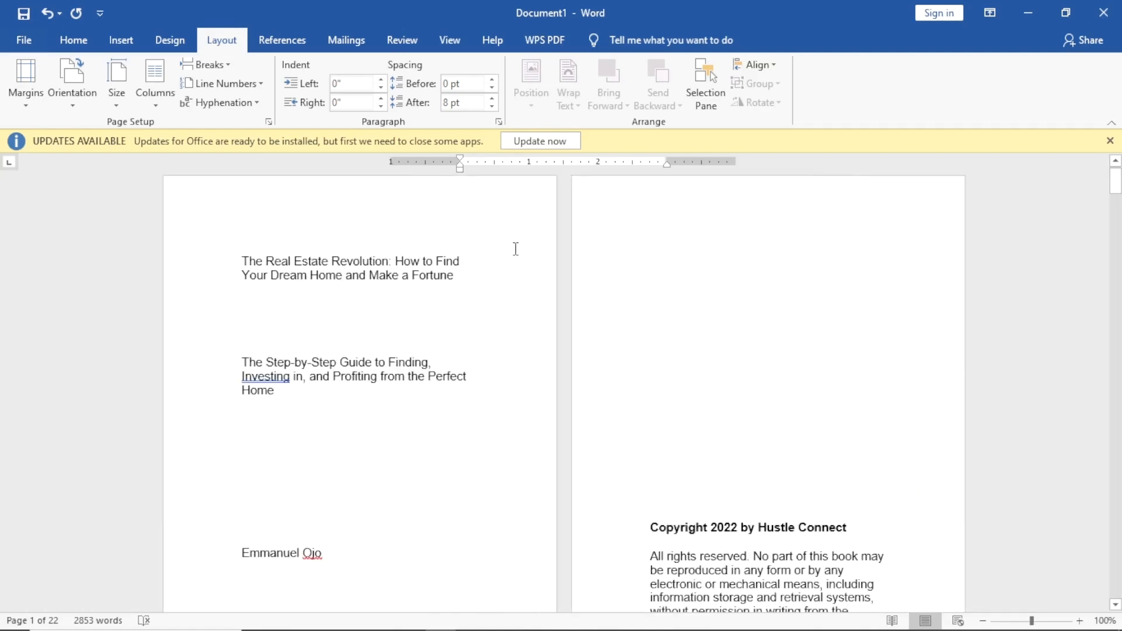
{"action": "scroll", "coordinate": [509, 252], "scroll_direction": "down", "scroll_amount": 4}
{"action": "scroll", "coordinate": [521, 295], "scroll_direction": "up", "scroll_amount": 5}
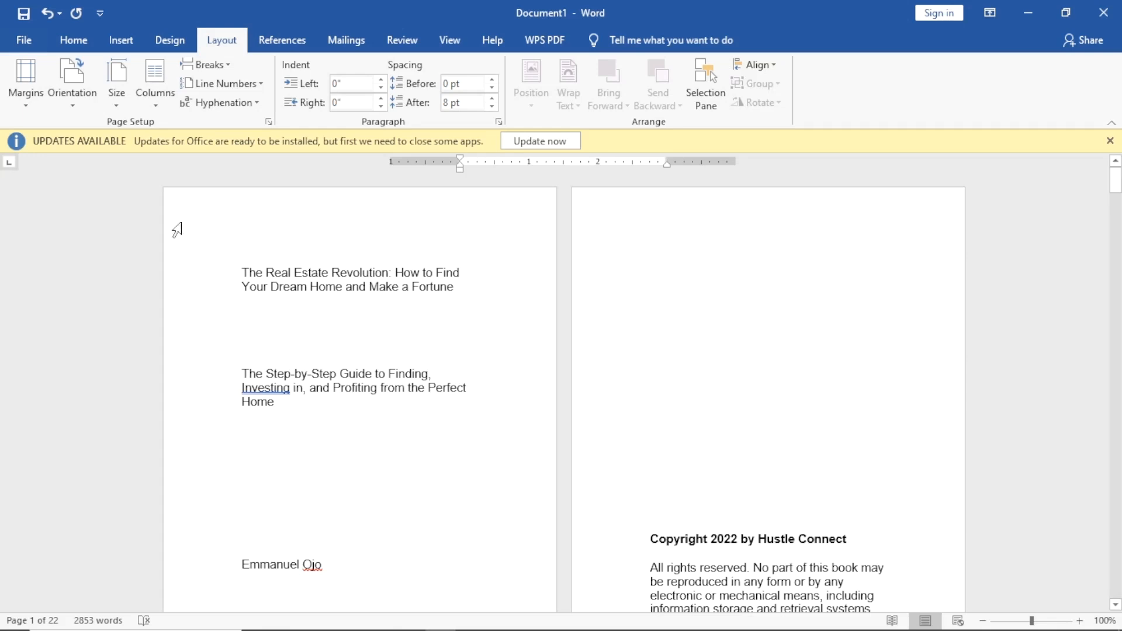
Increase the whole document's font size to 12 pt.
{"action": "left_click_drag", "start_coordinate": [208, 275], "coordinate": [312, 308]}
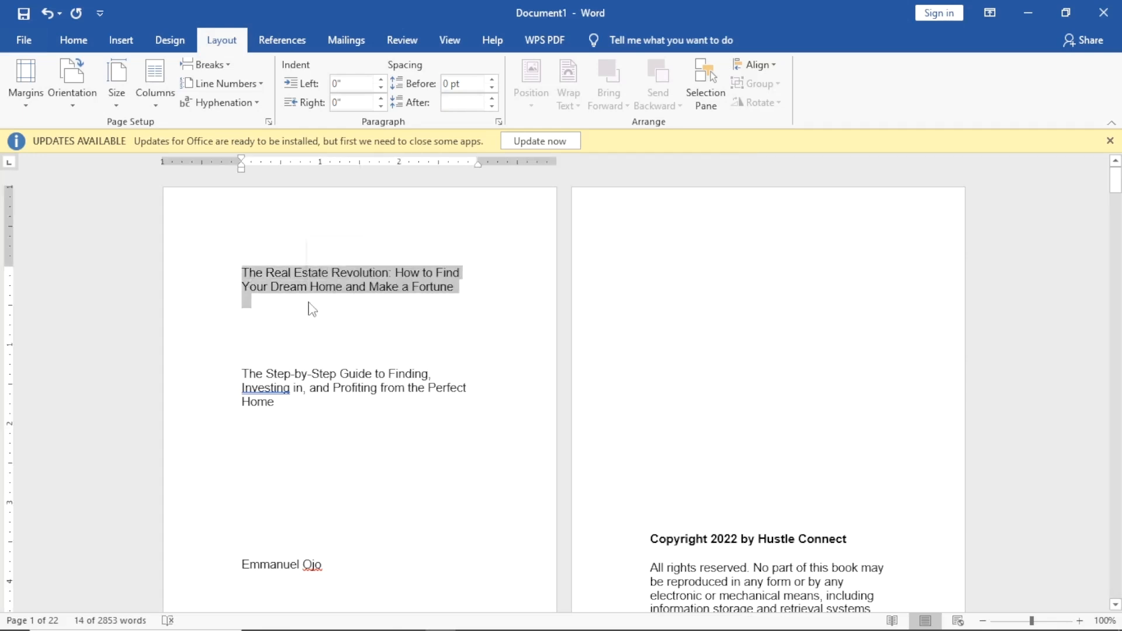
{"action": "key", "text": "ctrl+a"}
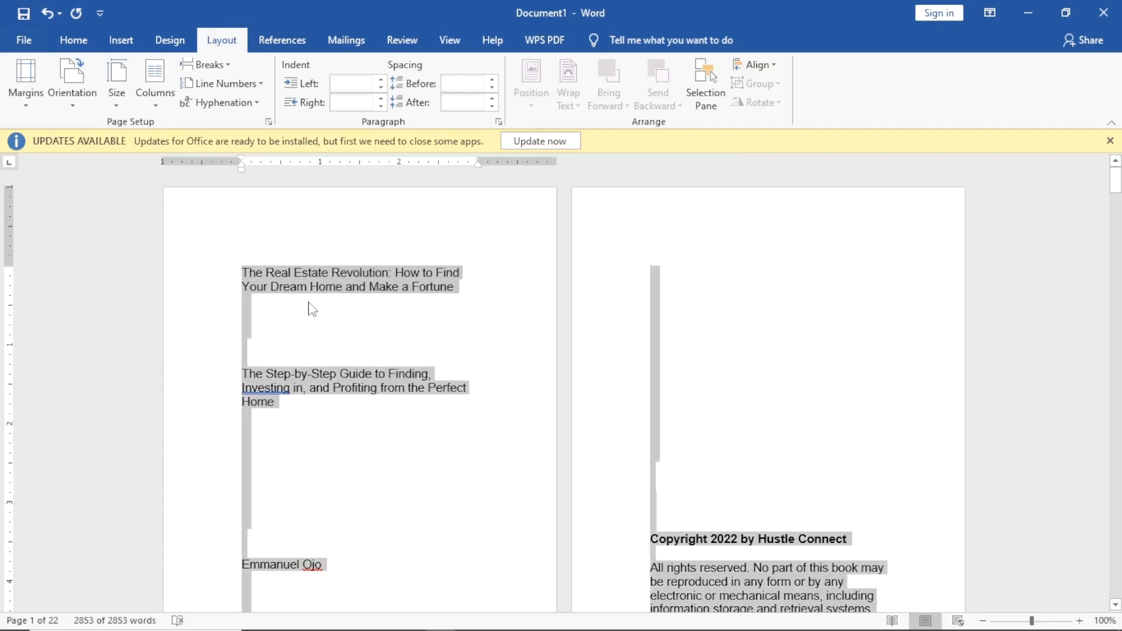
{"action": "left_click", "coordinate": [80, 45]}
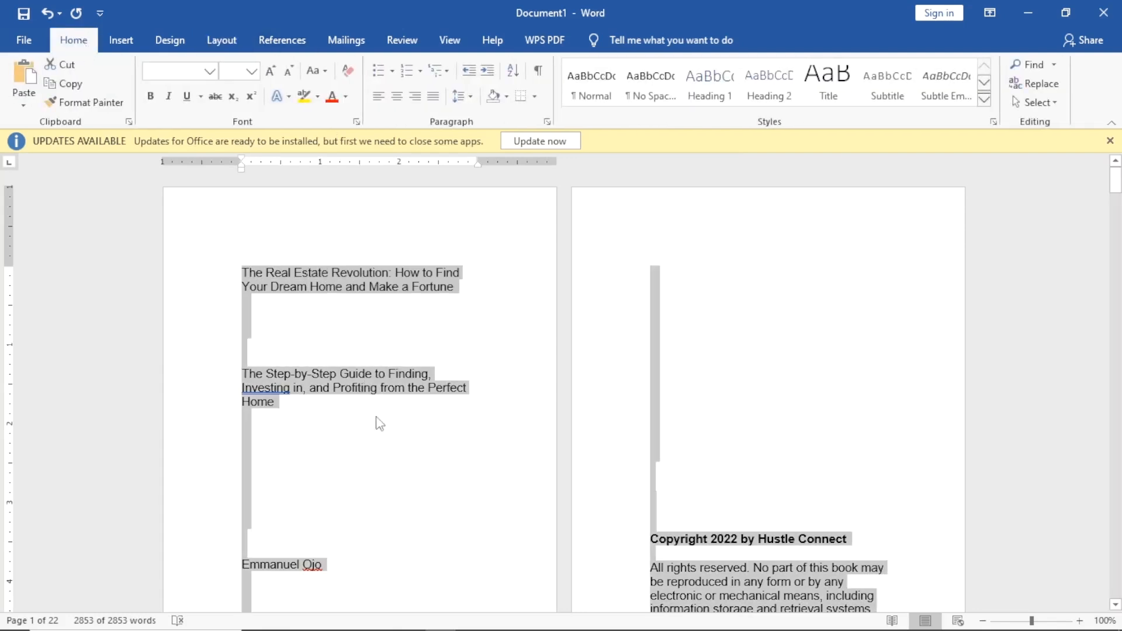
{"action": "left_click", "coordinate": [251, 70]}
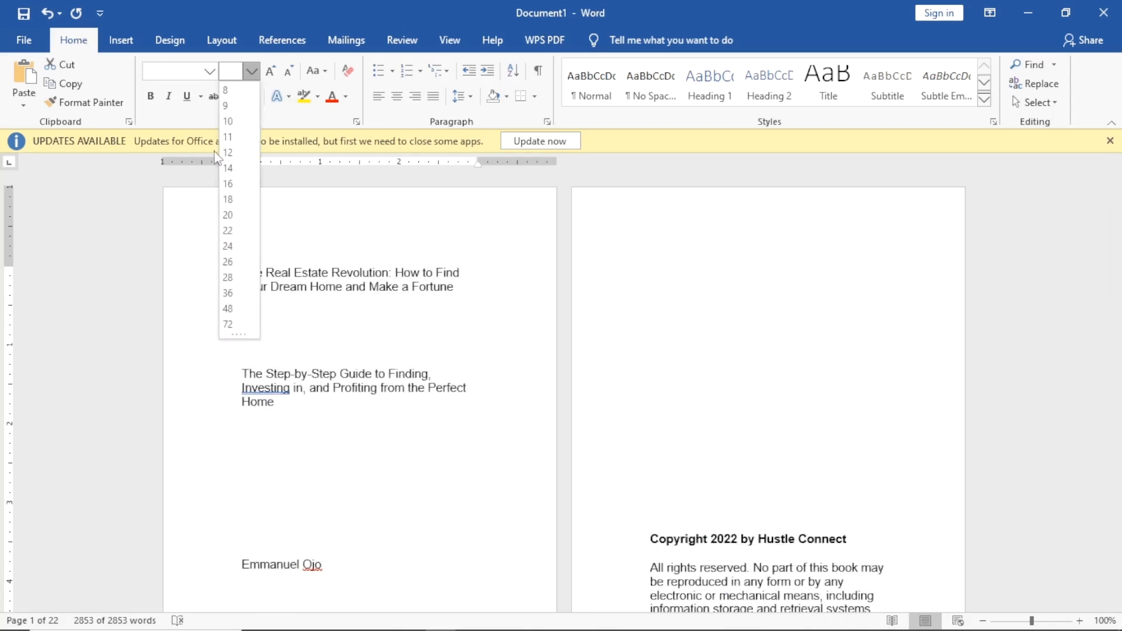
{"action": "left_click", "coordinate": [239, 158]}
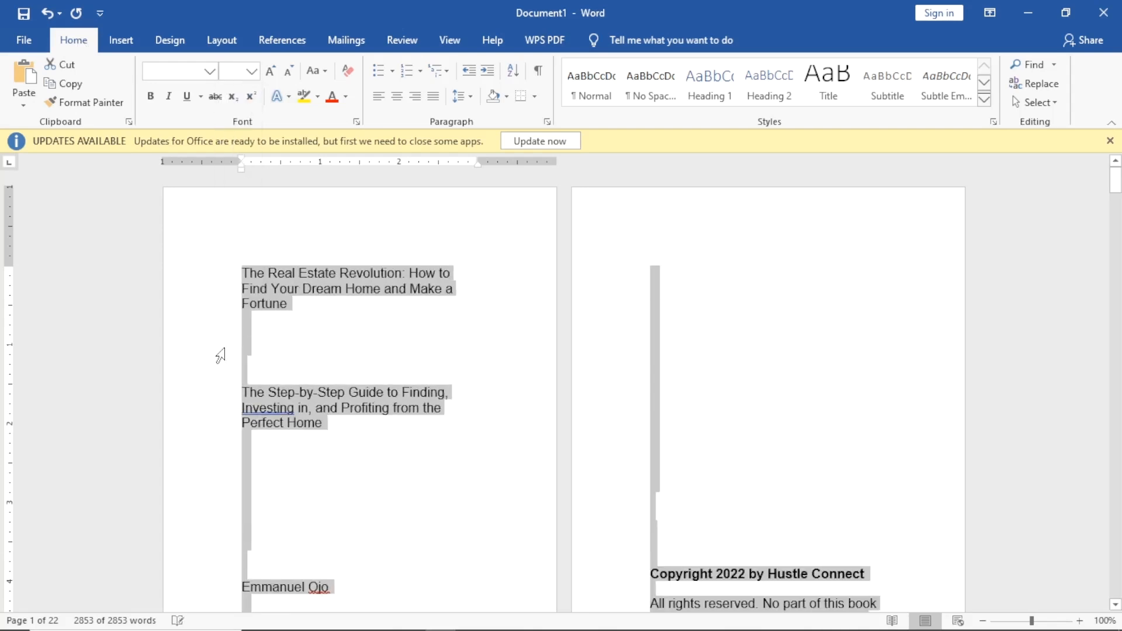
{"action": "left_click", "coordinate": [263, 348]}
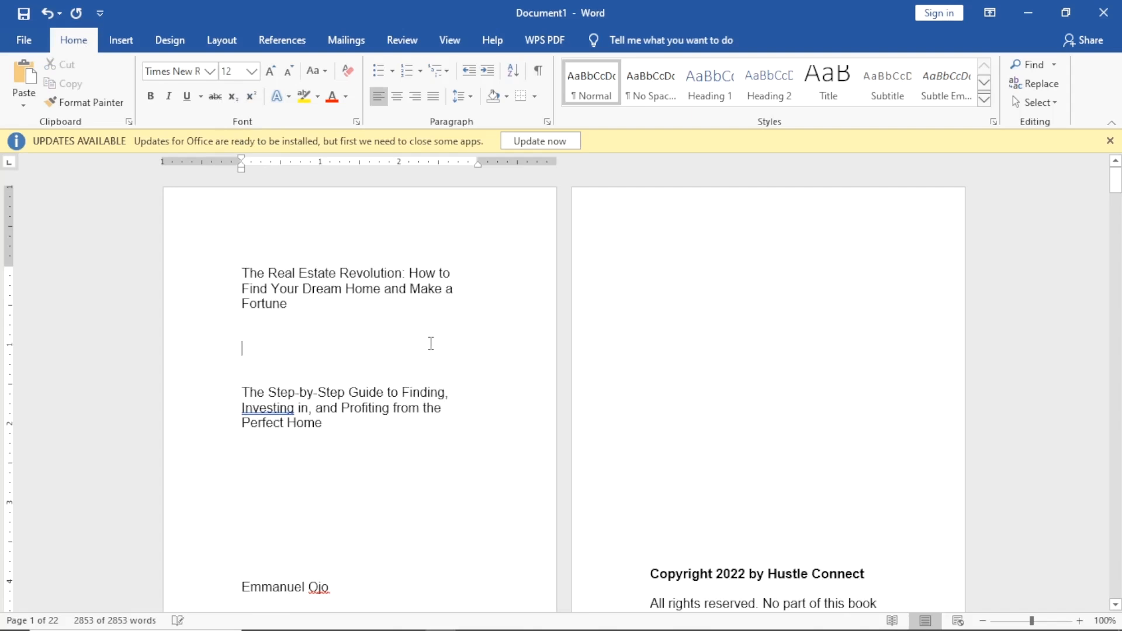
Set 1.15 line spacing and add space before every paragraph throughout the document.
{"action": "left_click", "coordinate": [244, 265]}
{"action": "key", "text": "ctrl+a"}
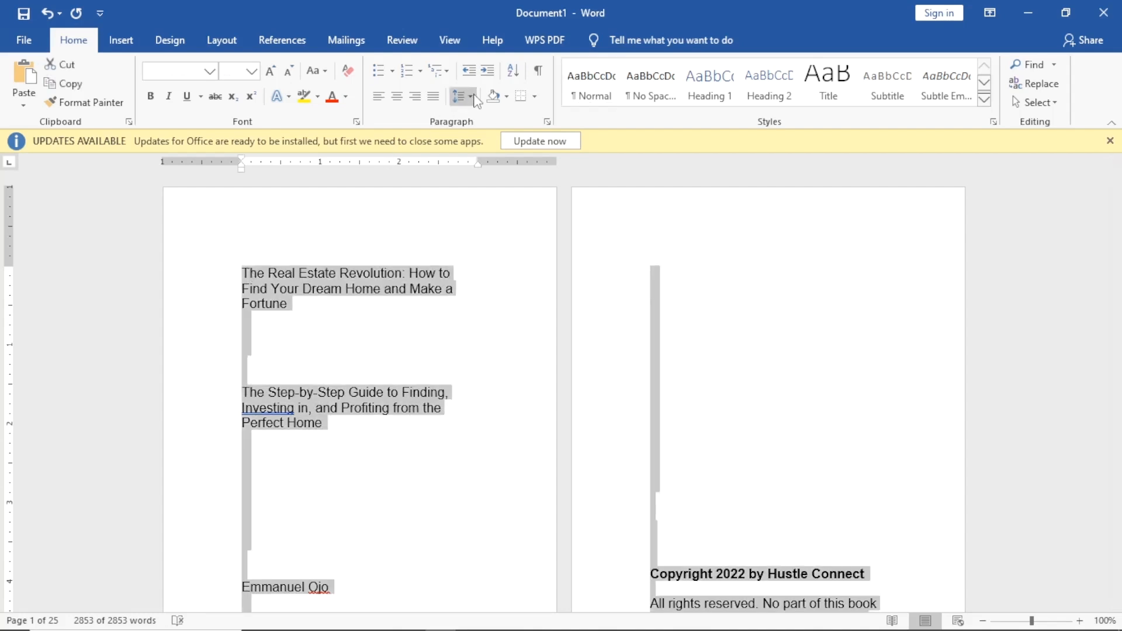
{"action": "left_click", "coordinate": [458, 96]}
{"action": "left_click", "coordinate": [507, 144]}
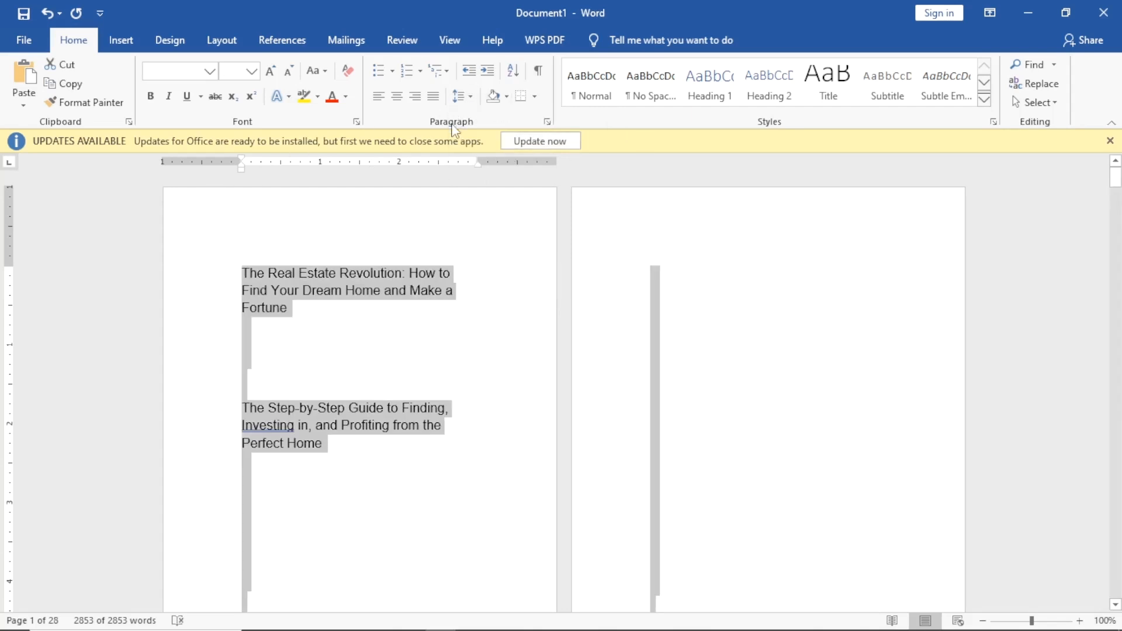
{"action": "left_click", "coordinate": [460, 96]}
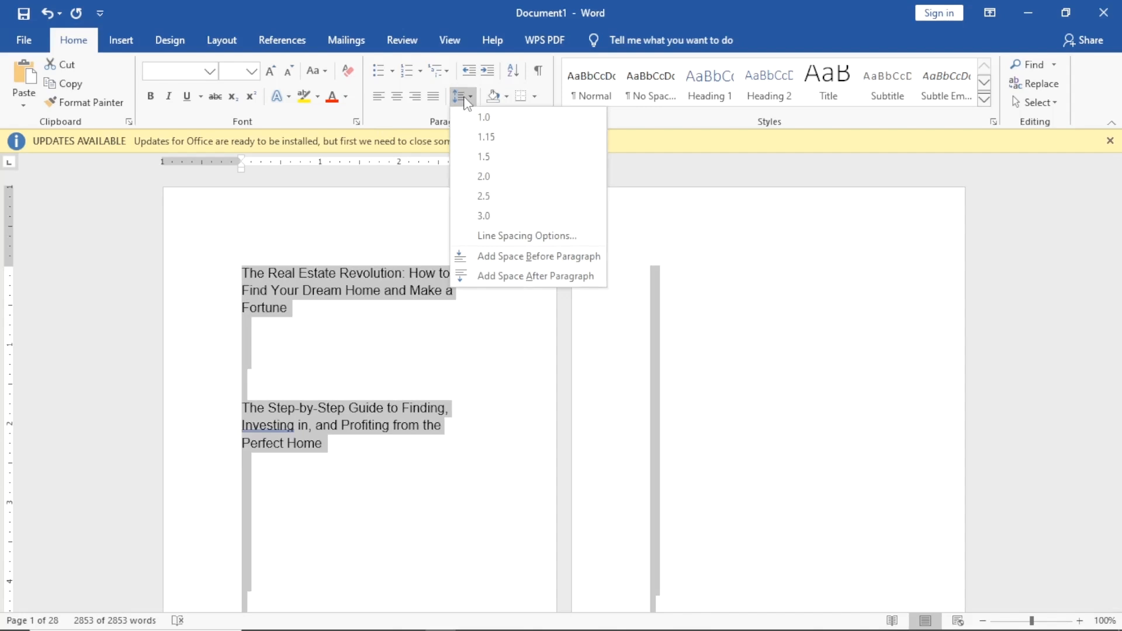
{"action": "left_click", "coordinate": [533, 261]}
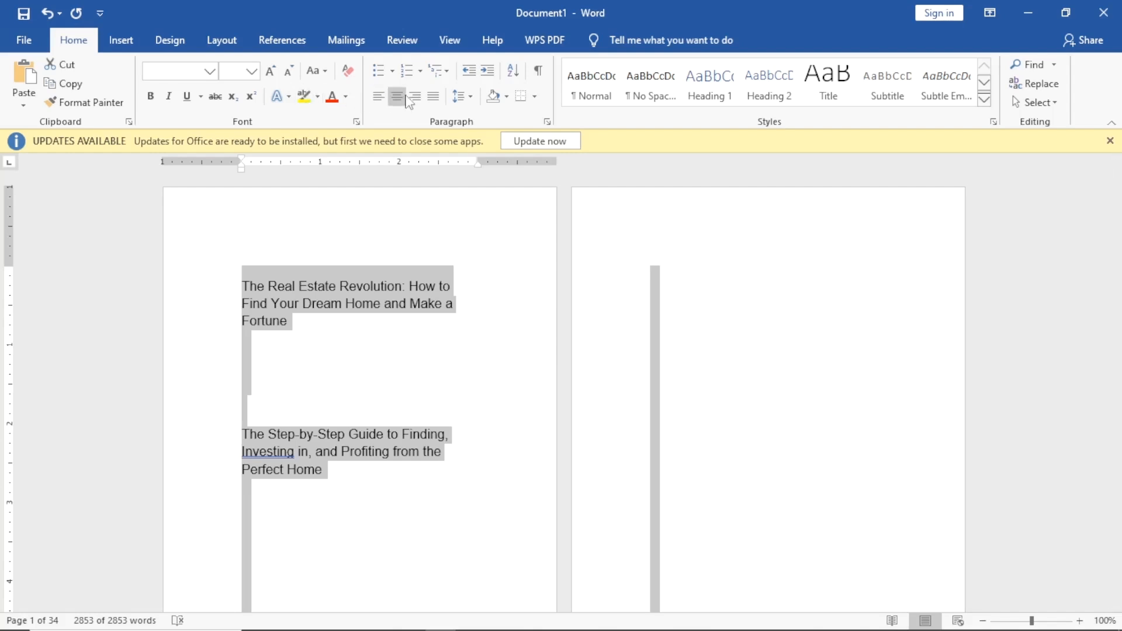
Apply Justify alignment to all of the selected manuscript text.
{"action": "left_click", "coordinate": [431, 99]}
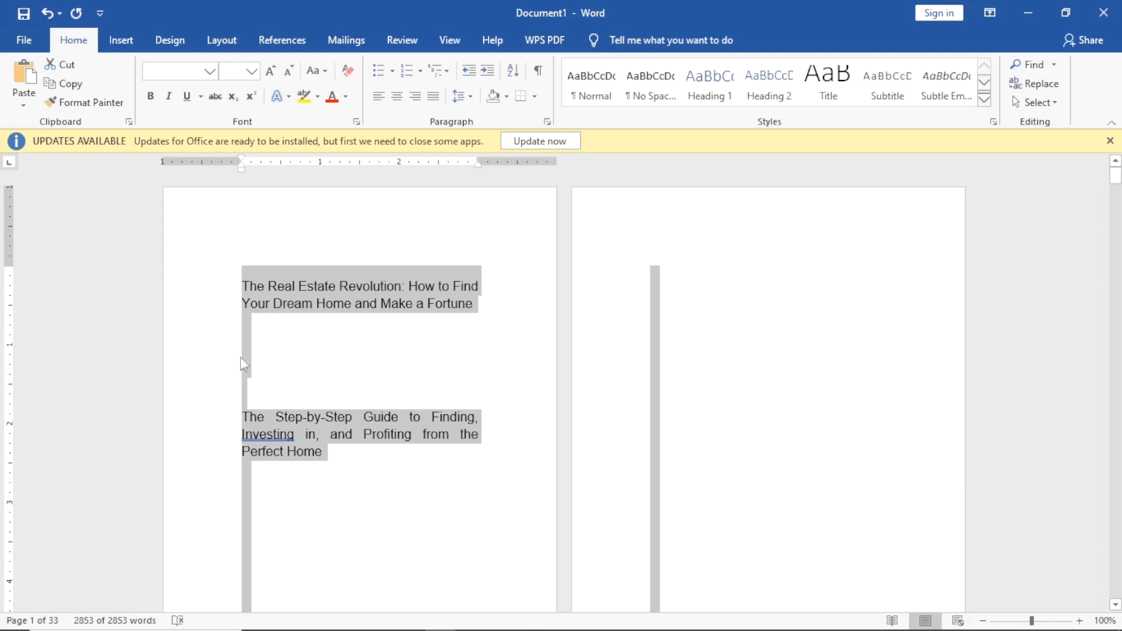
{"action": "scroll", "coordinate": [270, 355], "scroll_direction": "down", "scroll_amount": 6}
{"action": "scroll", "coordinate": [316, 363], "scroll_direction": "up", "scroll_amount": 5}
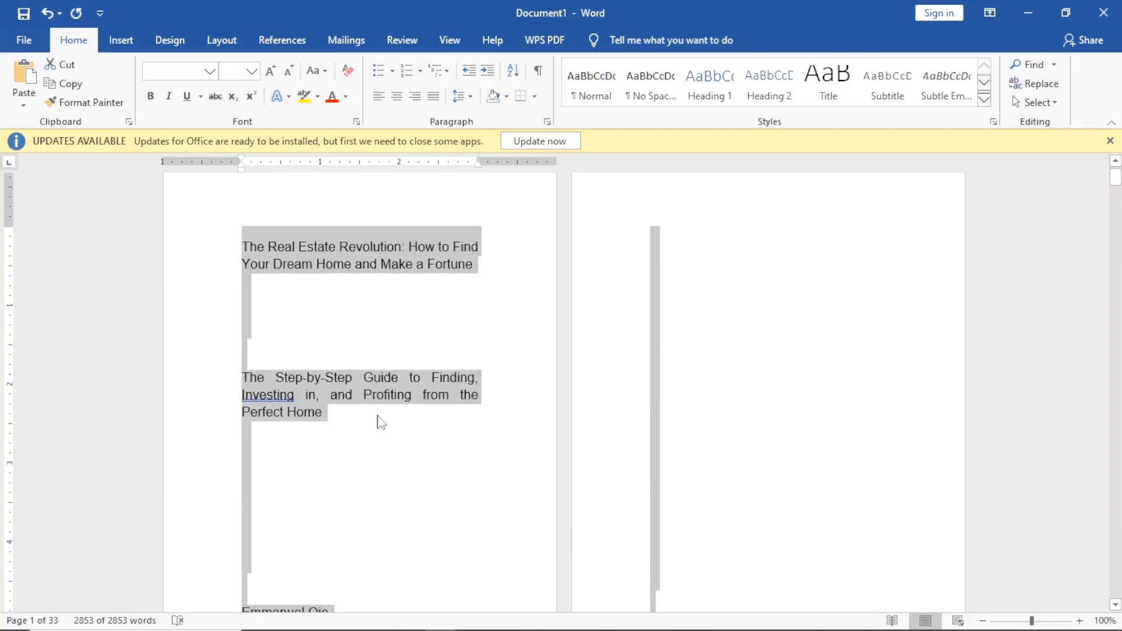
{"action": "left_click", "coordinate": [244, 244]}
{"action": "left_click_drag", "start_coordinate": [244, 244], "coordinate": [478, 264]}
{"action": "left_click", "coordinate": [418, 249]}
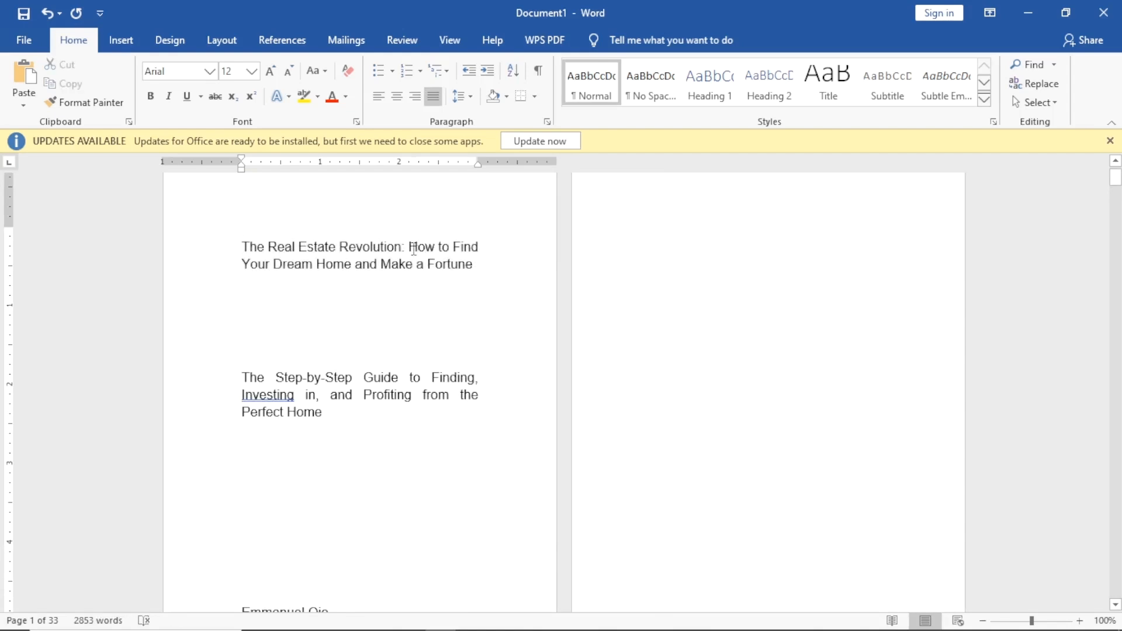
Cut the title down to 'The Real Estate Revolution' and centre it.
{"action": "left_click_drag", "start_coordinate": [404, 247], "coordinate": [468, 285]}
{"action": "key", "text": "Delete"}
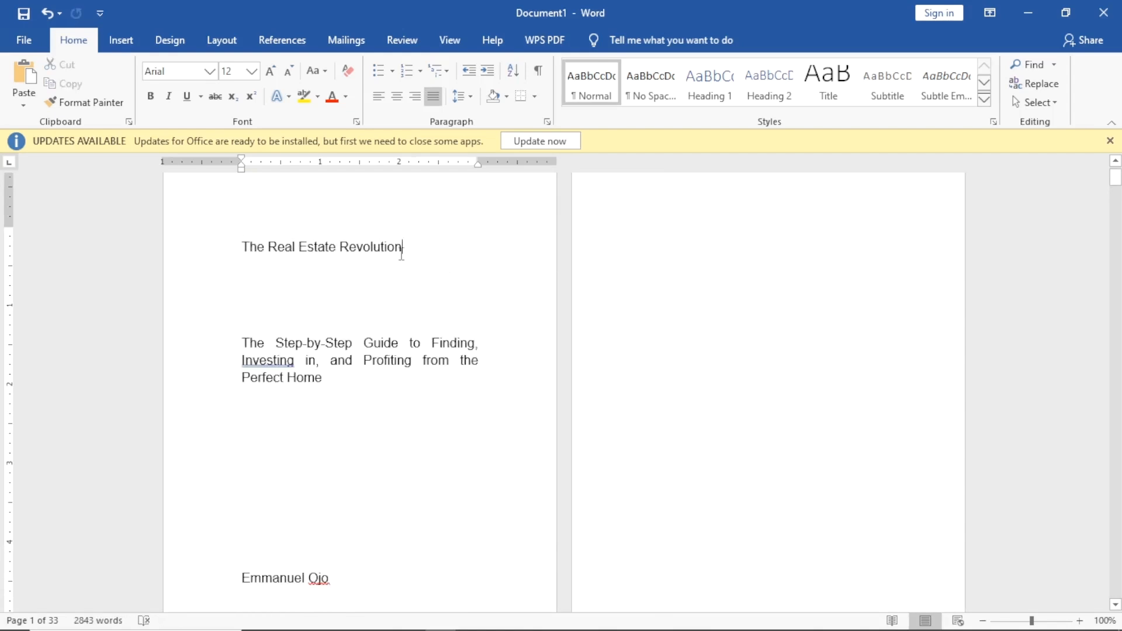
{"action": "left_click", "coordinate": [237, 245]}
{"action": "key", "text": "ctrl+e"}
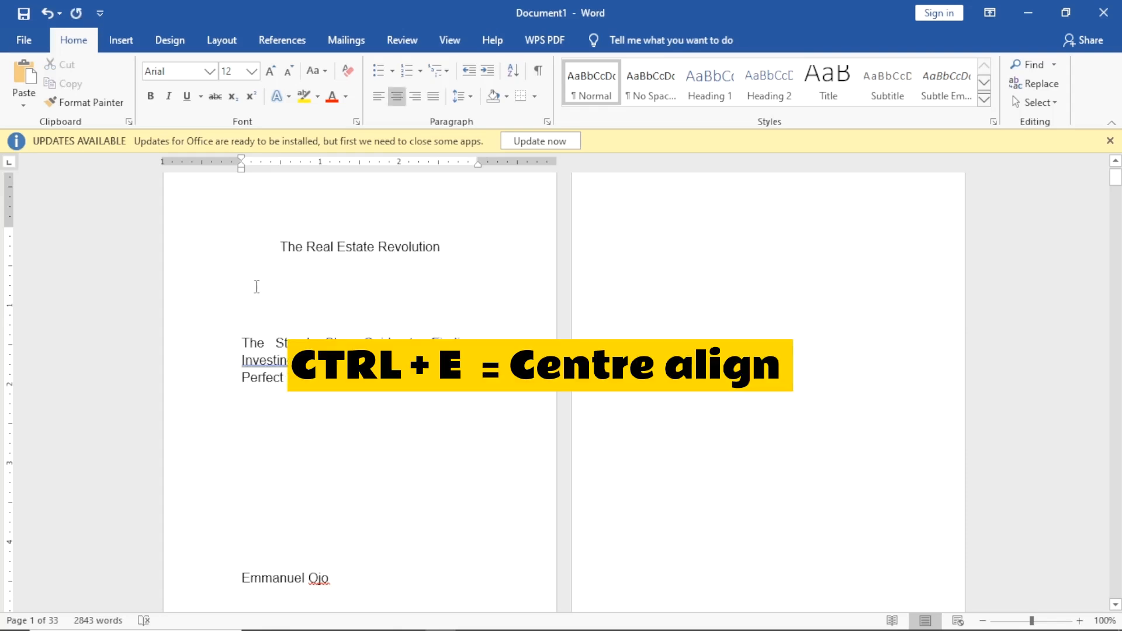
Make the title bold and grow it to 36 pt.
{"action": "left_click_drag", "start_coordinate": [280, 247], "coordinate": [449, 256]}
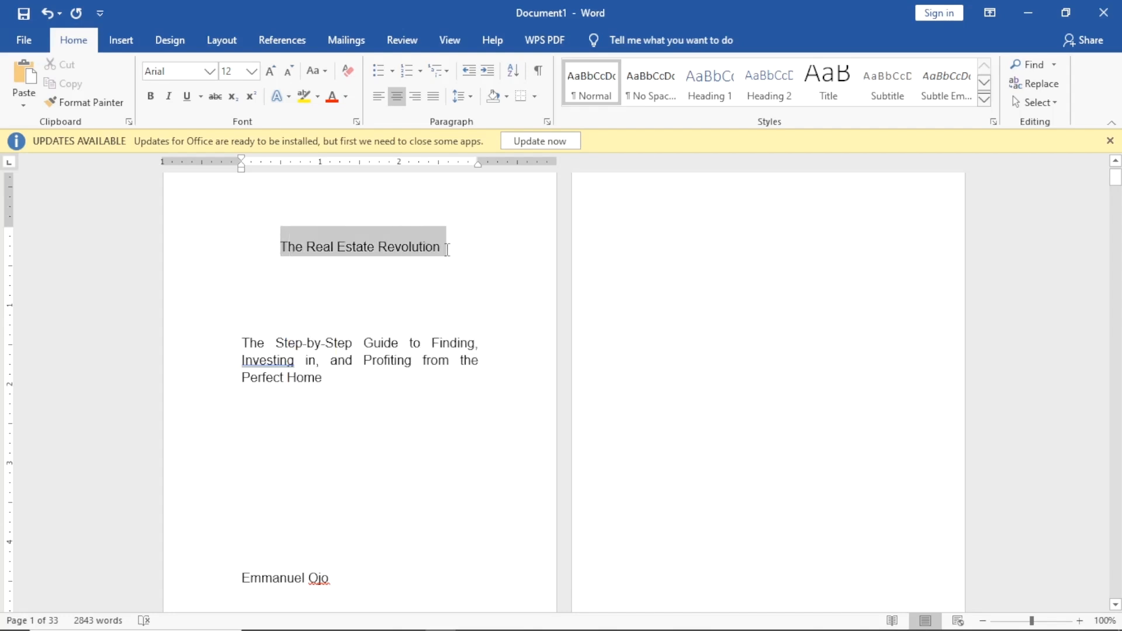
{"action": "key", "text": "ctrl+b"}
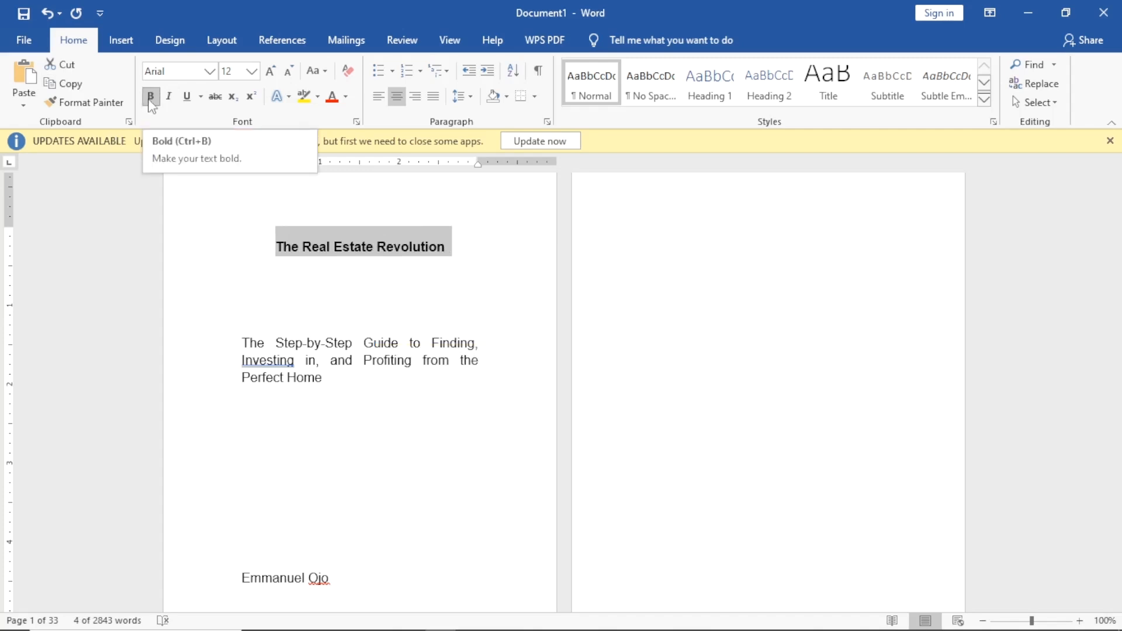
{"action": "left_click", "coordinate": [270, 72]}
{"action": "left_click", "coordinate": [271, 71]}
{"action": "left_click", "coordinate": [270, 72]}
{"action": "left_click", "coordinate": [270, 71]}
{"action": "left_click", "coordinate": [271, 72]}
{"action": "left_click", "coordinate": [271, 71]}
{"action": "left_click", "coordinate": [270, 71]}
{"action": "left_click", "coordinate": [270, 72]}
{"action": "left_click", "coordinate": [270, 72]}
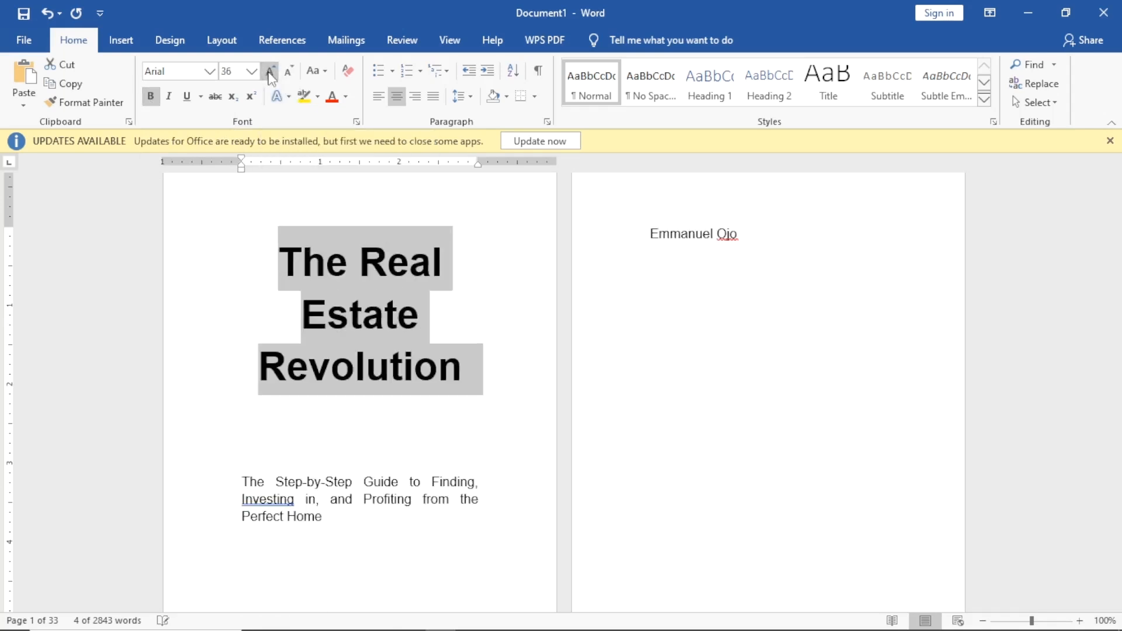
{"action": "scroll", "coordinate": [409, 444], "scroll_direction": "down", "scroll_amount": 5}
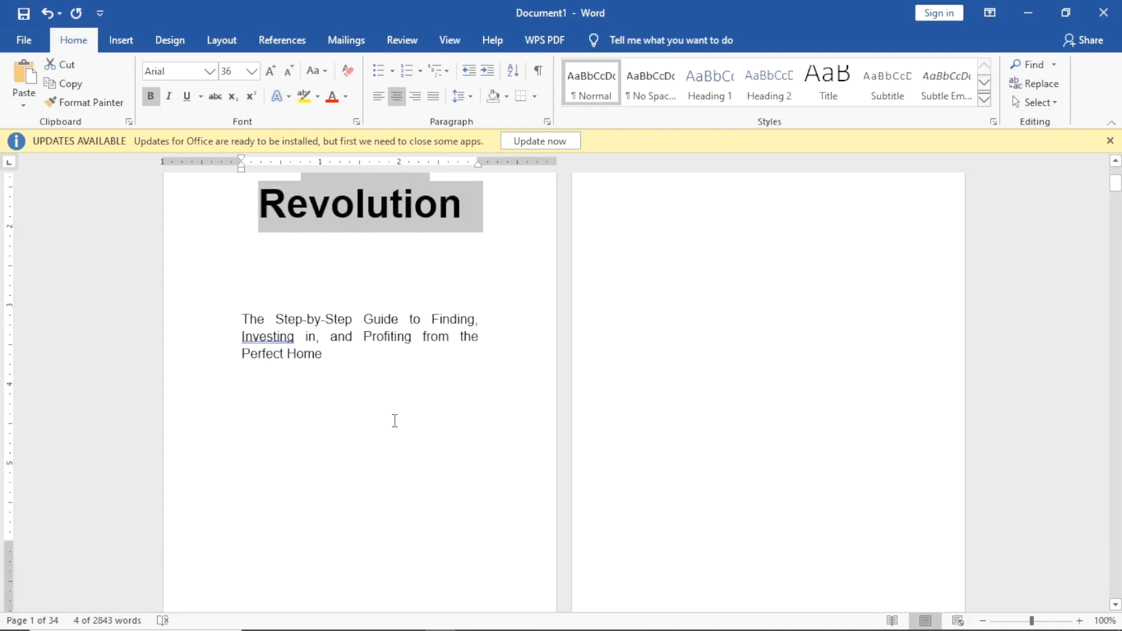
{"action": "left_click", "coordinate": [249, 323]}
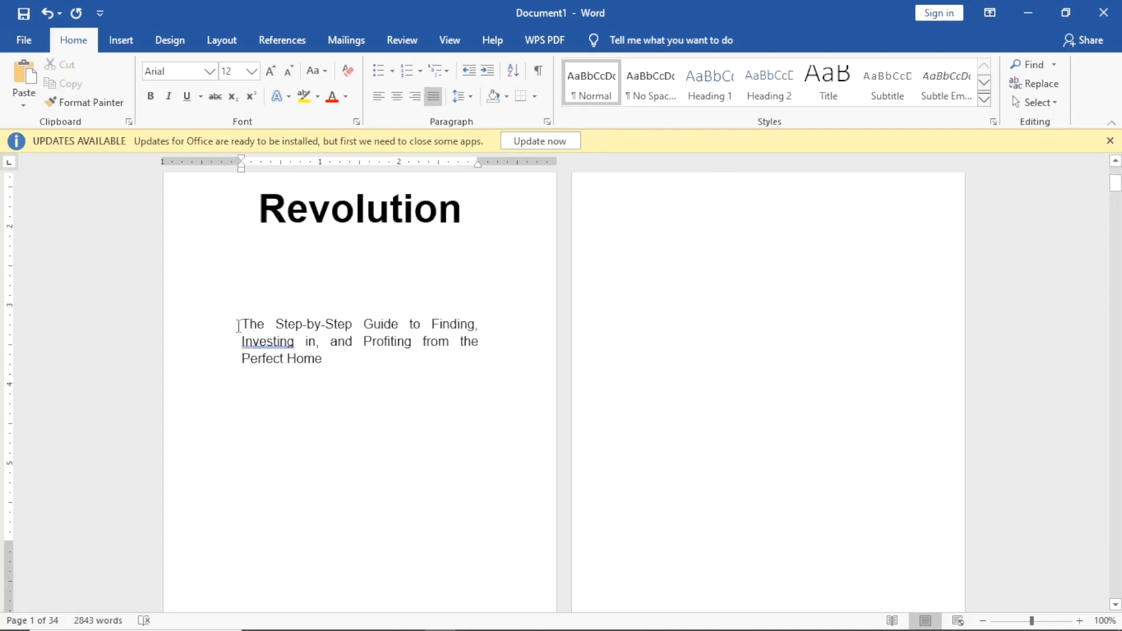
Make the subtitle 'The Step-by-Step Guide to Finding, Investing in, and Profiting…' italic at 14 pt.
{"action": "left_click_drag", "start_coordinate": [242, 323], "coordinate": [332, 376]}
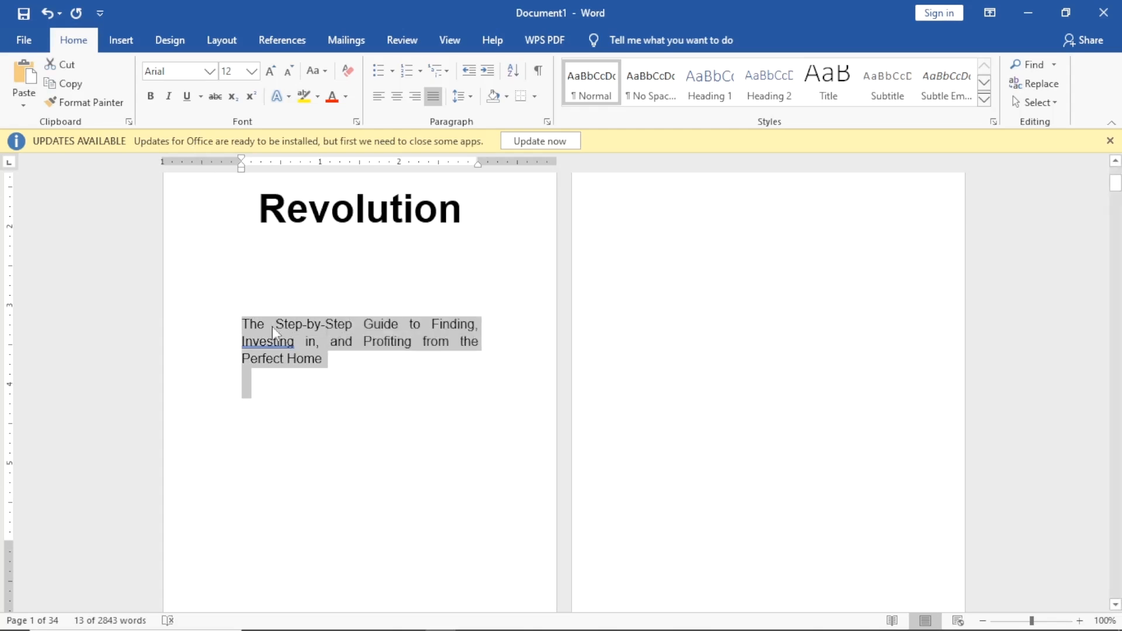
{"action": "left_click", "coordinate": [167, 97]}
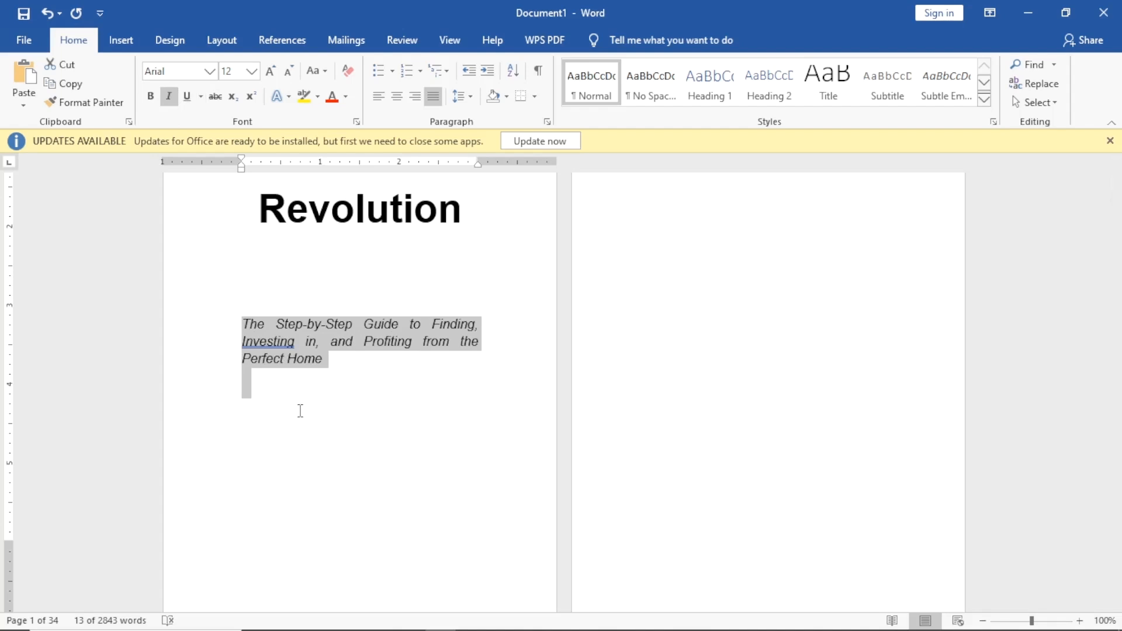
{"action": "left_click", "coordinate": [250, 75]}
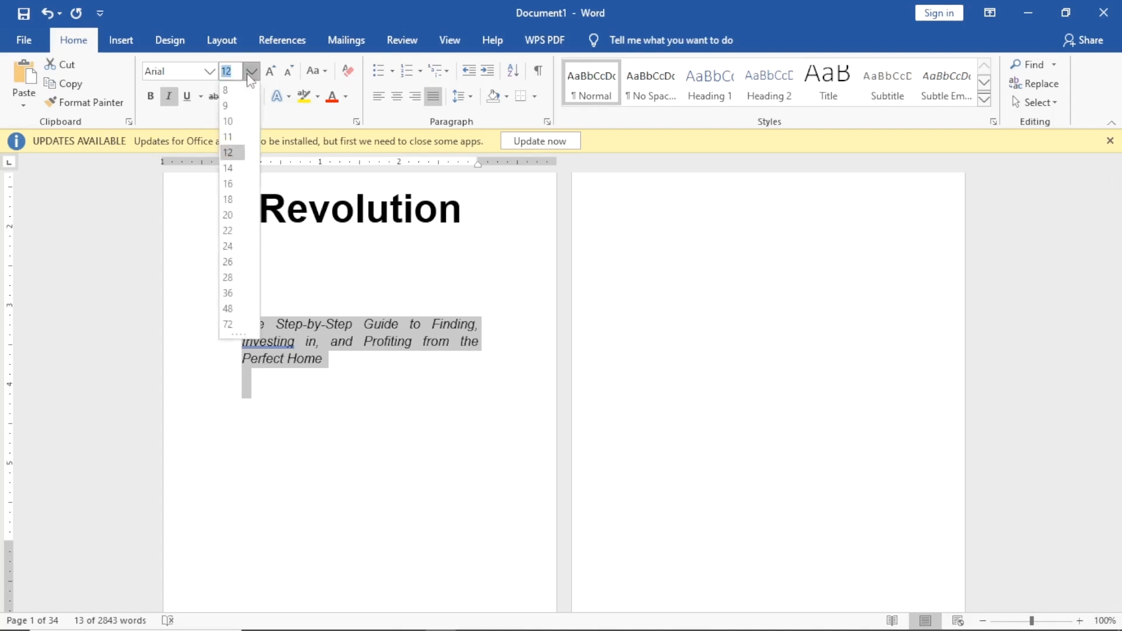
{"action": "left_click", "coordinate": [227, 168]}
{"action": "left_click", "coordinate": [436, 391]}
{"action": "scroll", "coordinate": [475, 345], "scroll_direction": "up", "scroll_amount": 4}
{"action": "scroll", "coordinate": [469, 348], "scroll_direction": "down", "scroll_amount": 2}
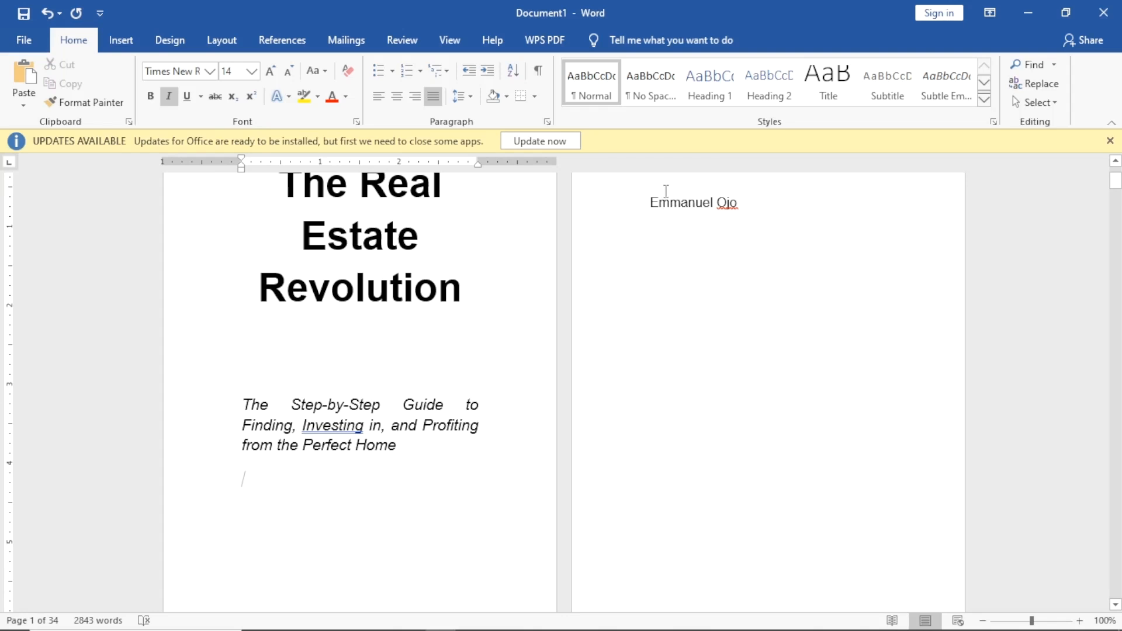
Pull the author's name from the top of page 2 back onto the title page.
{"action": "left_click", "coordinate": [651, 204]}
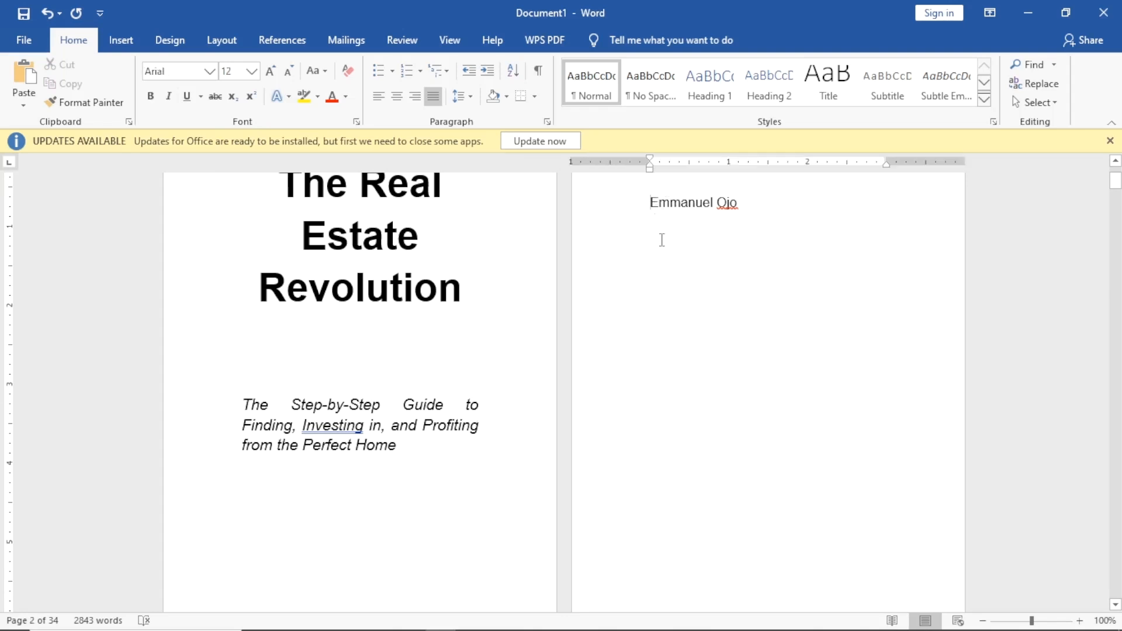
{"action": "key", "text": "BackSpace"}
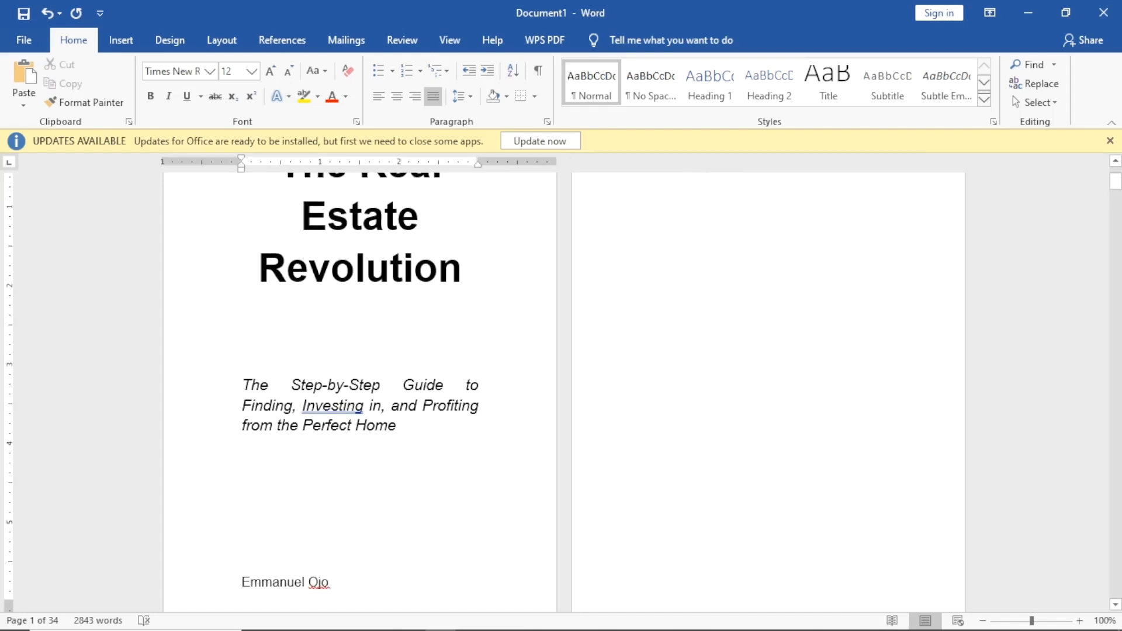
{"action": "scroll", "coordinate": [456, 318], "scroll_direction": "down", "scroll_amount": 5}
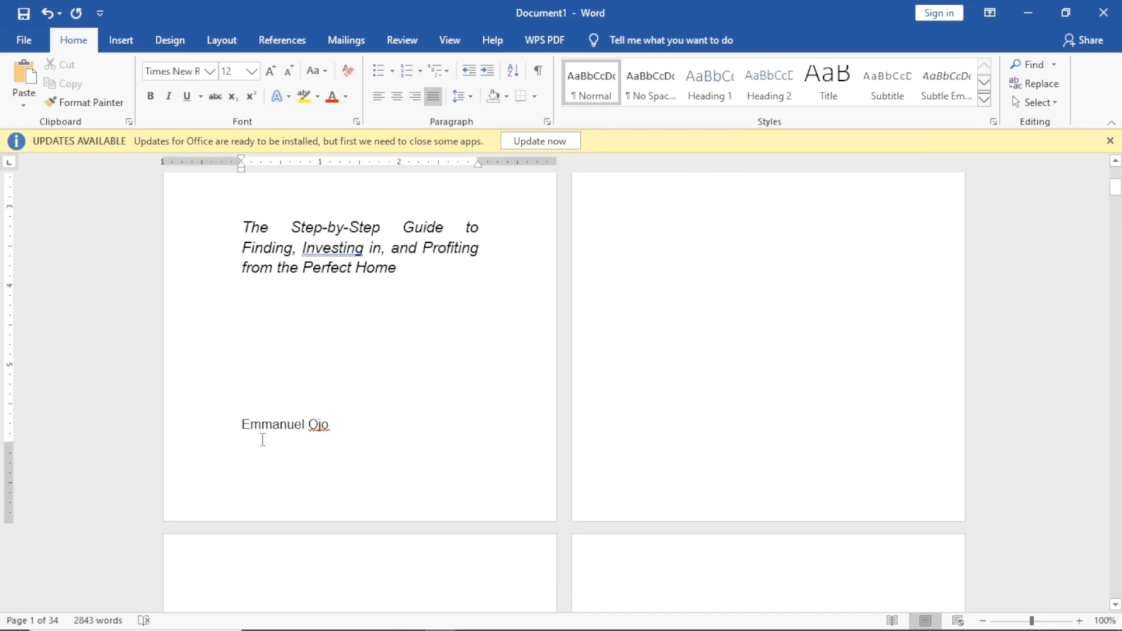
{"action": "key", "text": "ctrl+z"}
{"action": "key", "text": "ctrl+y"}
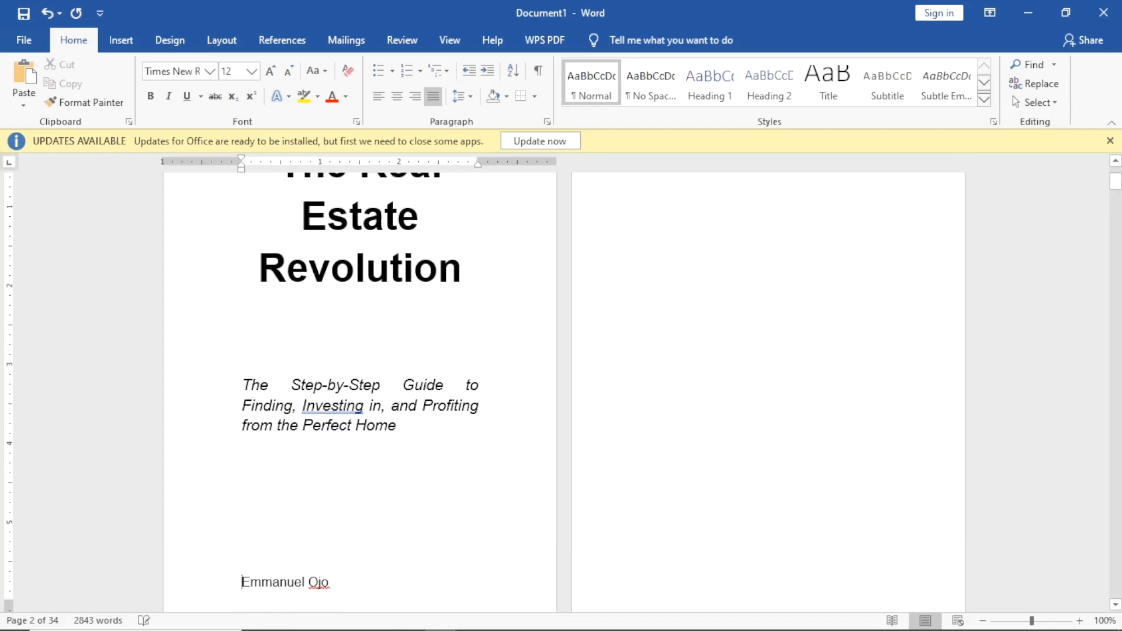
Centre the author's name and make it bold.
{"action": "key", "text": "ctrl+e"}
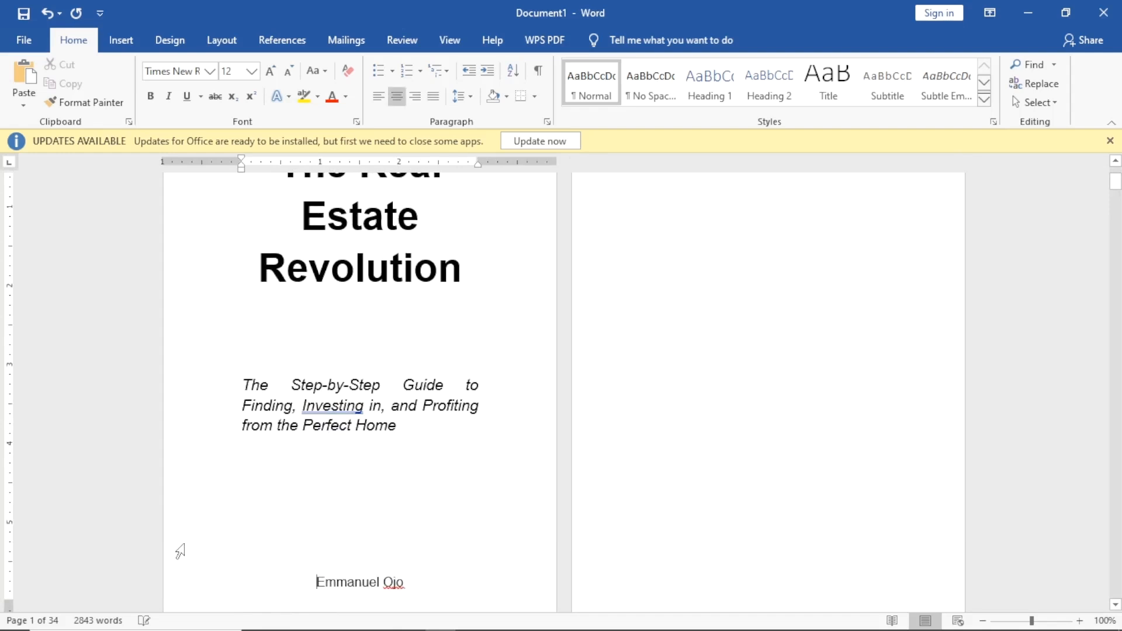
{"action": "left_click_drag", "start_coordinate": [314, 585], "coordinate": [408, 594]}
{"action": "key", "text": "ctrl+b"}
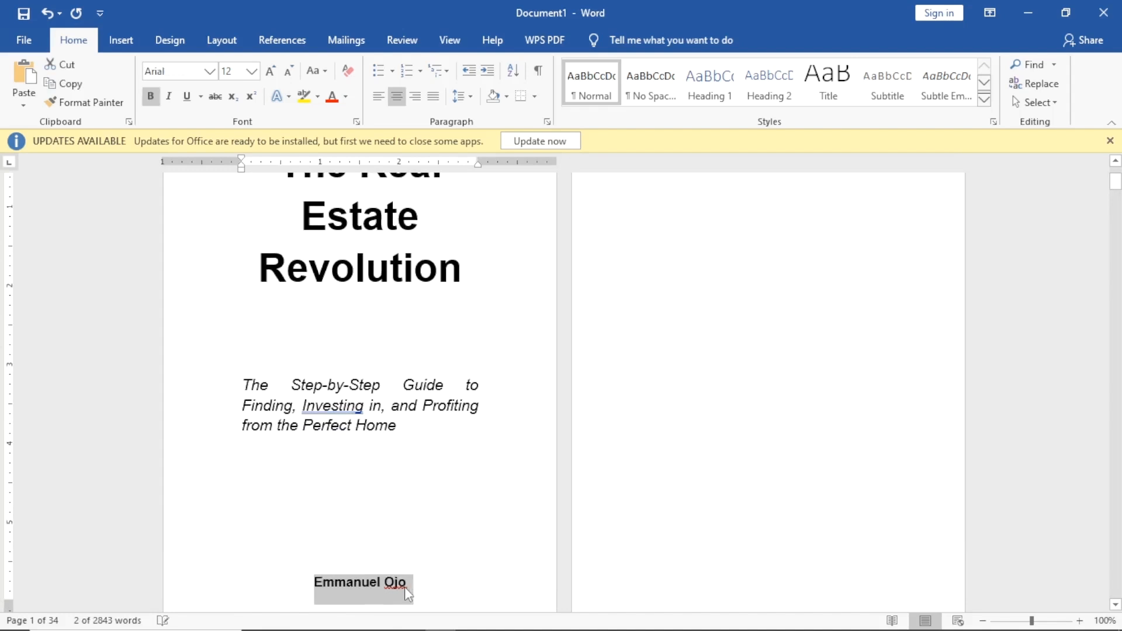
{"action": "left_click", "coordinate": [413, 513]}
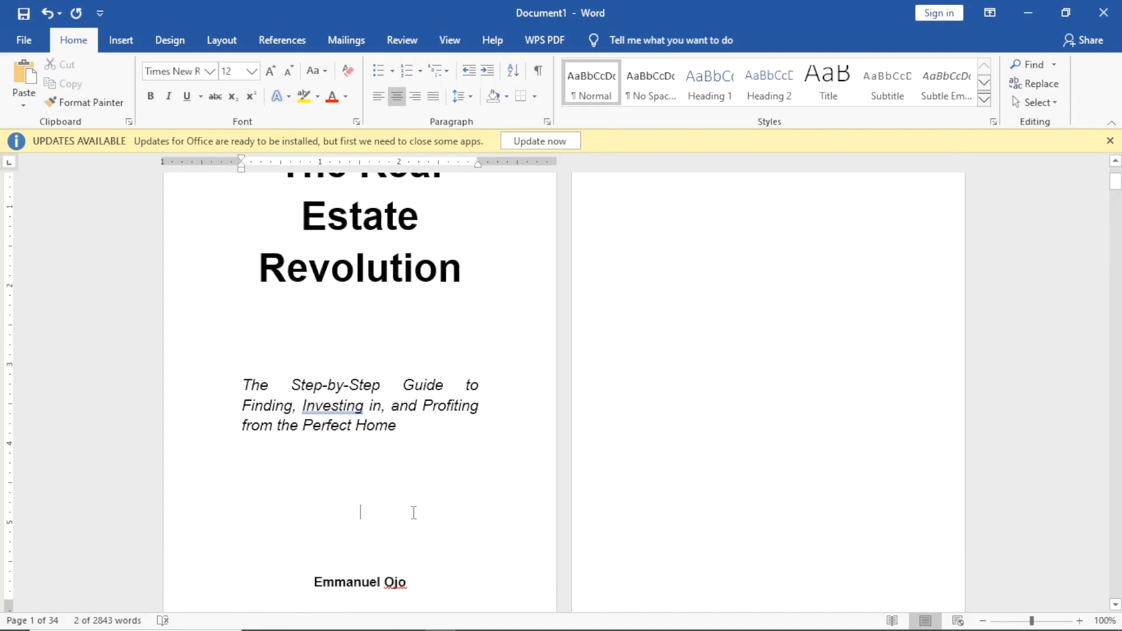
{"action": "scroll", "coordinate": [433, 418], "scroll_direction": "up", "scroll_amount": 2}
{"action": "scroll", "coordinate": [433, 419], "scroll_direction": "down", "scroll_amount": 3}
{"action": "scroll", "coordinate": [358, 374], "scroll_direction": "up", "scroll_amount": 2}
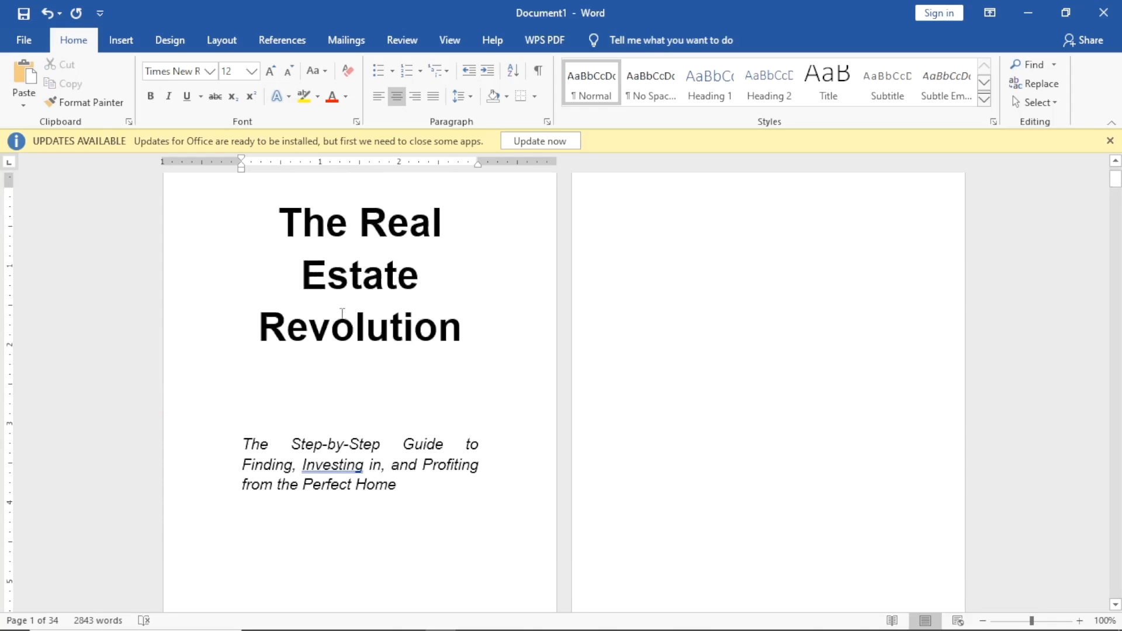
{"action": "scroll", "coordinate": [342, 320], "scroll_direction": "down", "scroll_amount": 4}
{"action": "scroll", "coordinate": [683, 284], "scroll_direction": "down", "scroll_amount": 15}
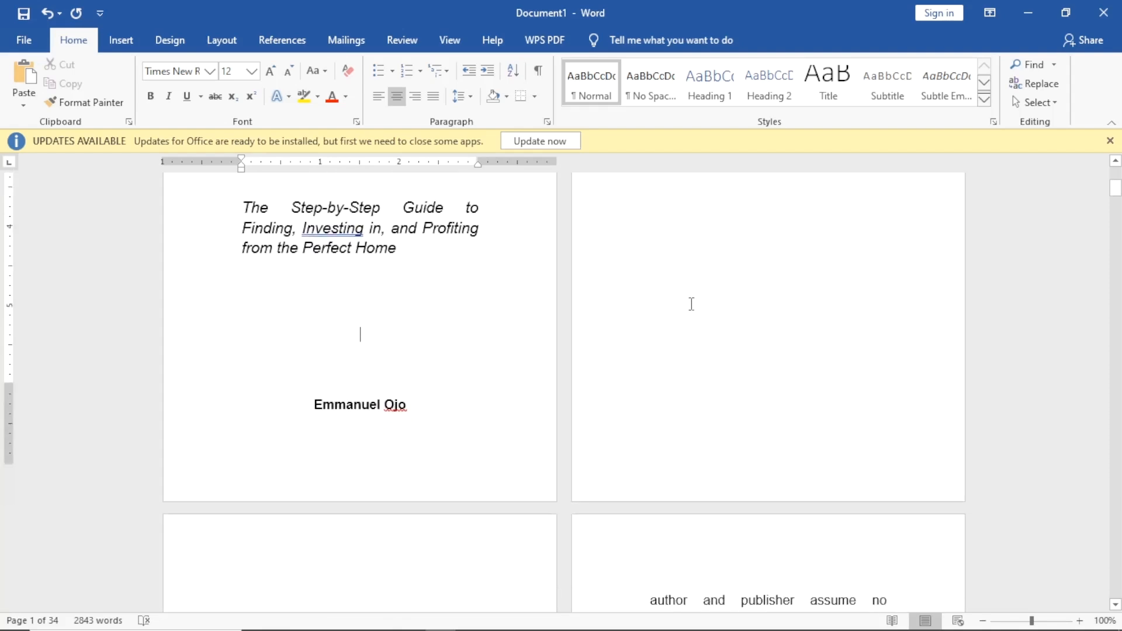
{"action": "scroll", "coordinate": [420, 380], "scroll_direction": "up", "scroll_amount": 4}
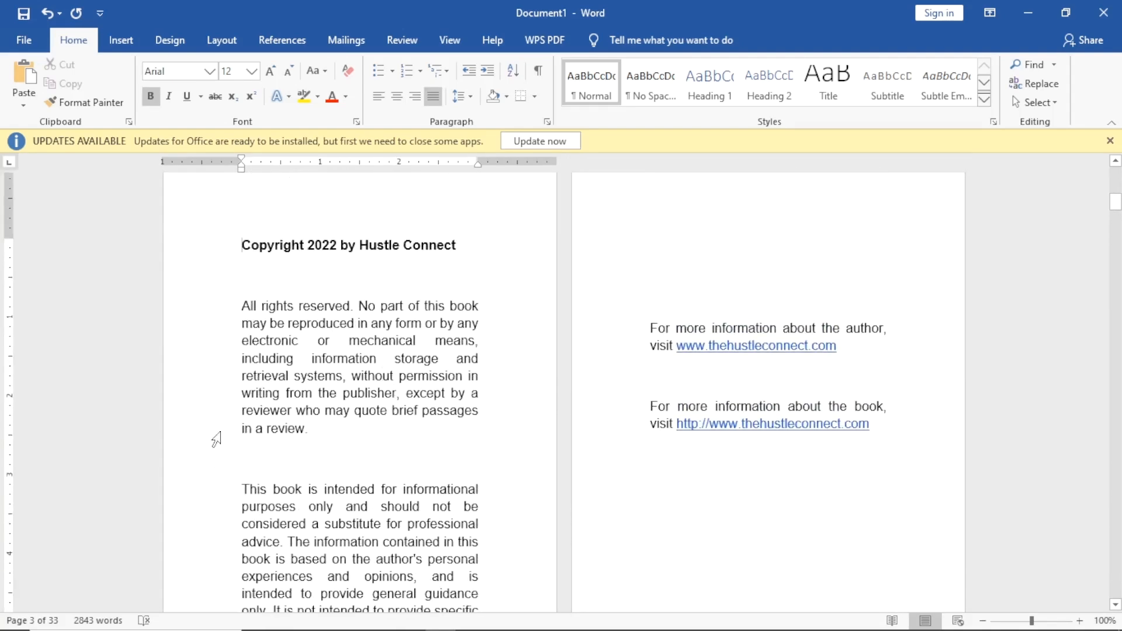
Remove the blank lines above the copyright information text.
{"action": "left_click", "coordinate": [650, 303]}
{"action": "key", "text": "BackSpace"}
{"action": "key", "text": "BackSpace"}
{"action": "key", "text": "BackSpace"}
{"action": "key", "text": "BackSpace"}
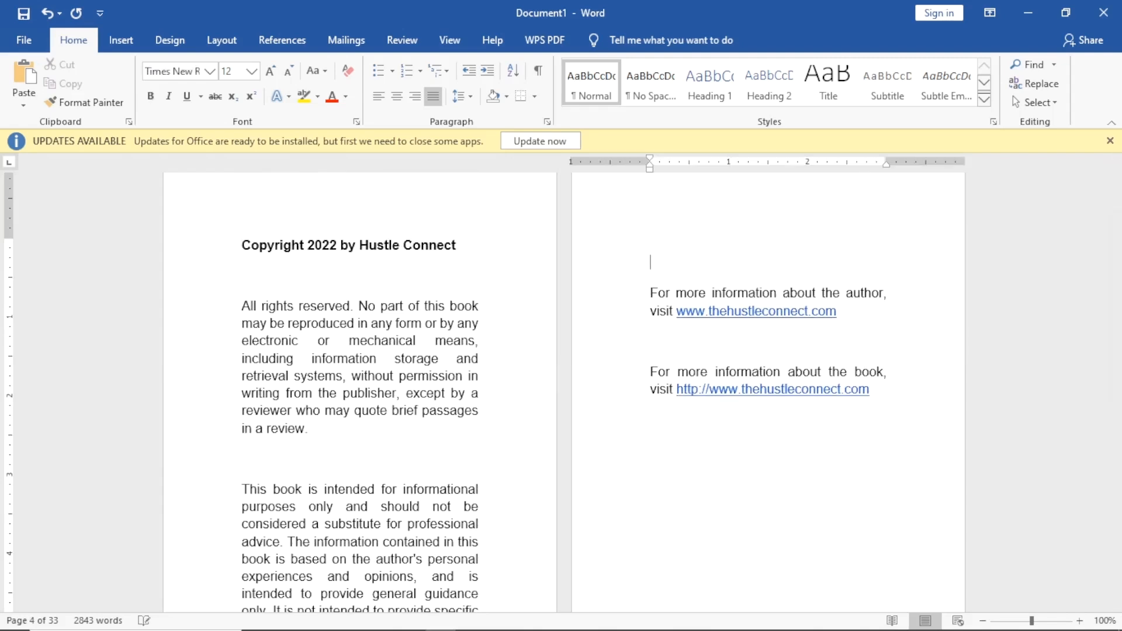
{"action": "scroll", "coordinate": [712, 320], "scroll_direction": "down", "scroll_amount": 2}
{"action": "scroll", "coordinate": [712, 320], "scroll_direction": "up", "scroll_amount": 3}
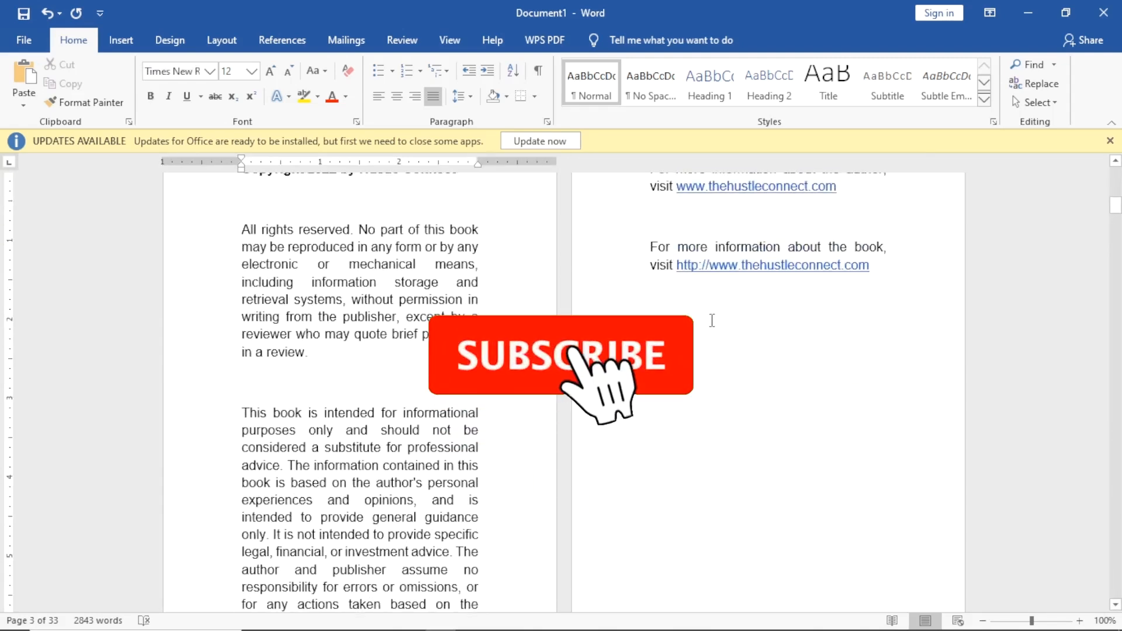
{"action": "scroll", "coordinate": [712, 320], "scroll_direction": "down", "scroll_amount": 8}
{"action": "scroll", "coordinate": [440, 233], "scroll_direction": "up", "scroll_amount": 5}
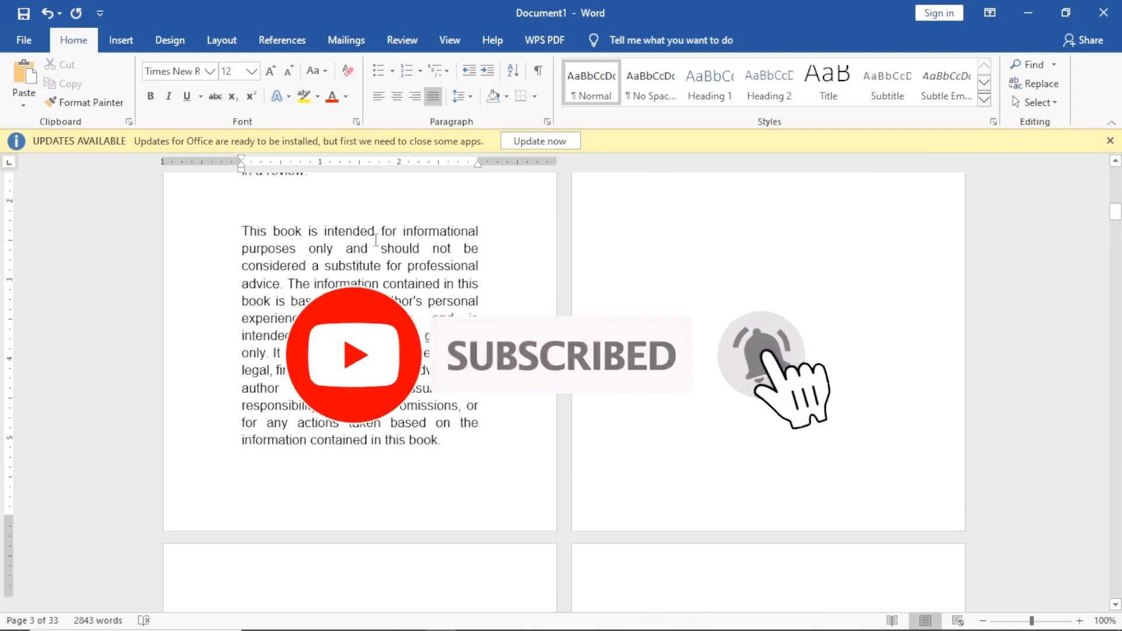
{"action": "scroll", "coordinate": [440, 232], "scroll_direction": "up", "scroll_amount": 2}
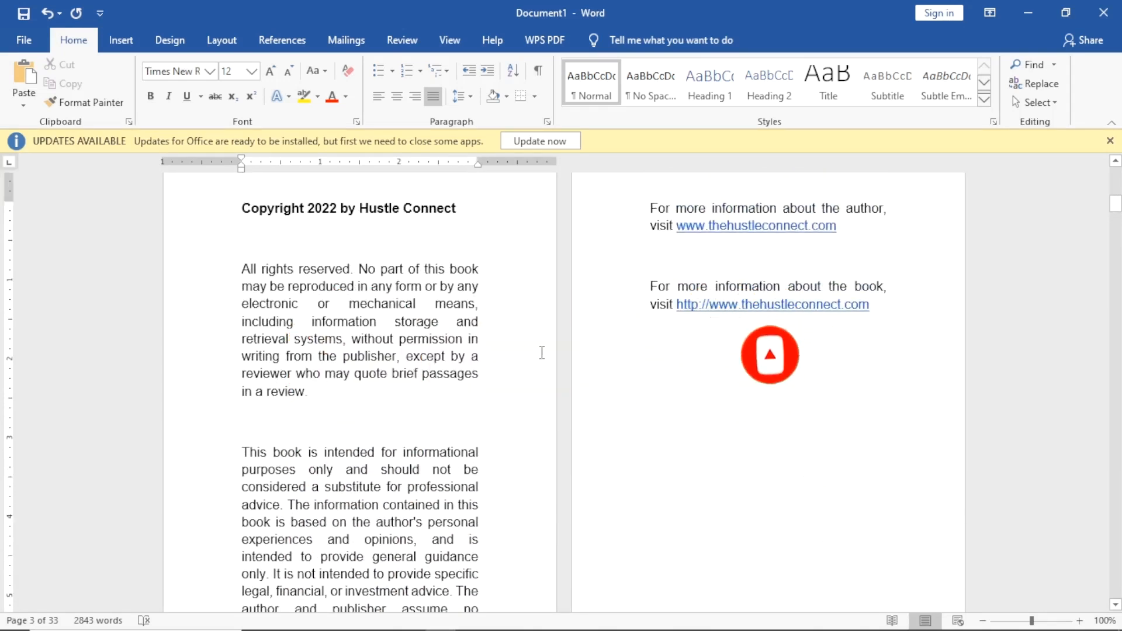
Insert a blank line before the 'All rights reserved' paragraph.
{"action": "left_click", "coordinate": [877, 318]}
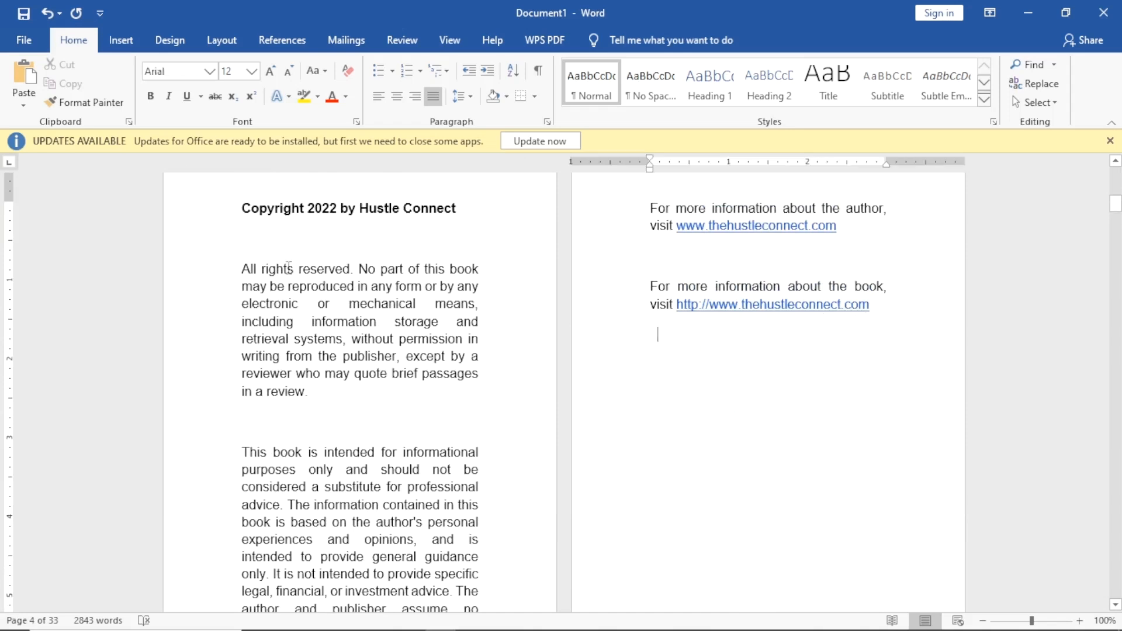
{"action": "left_click", "coordinate": [254, 255]}
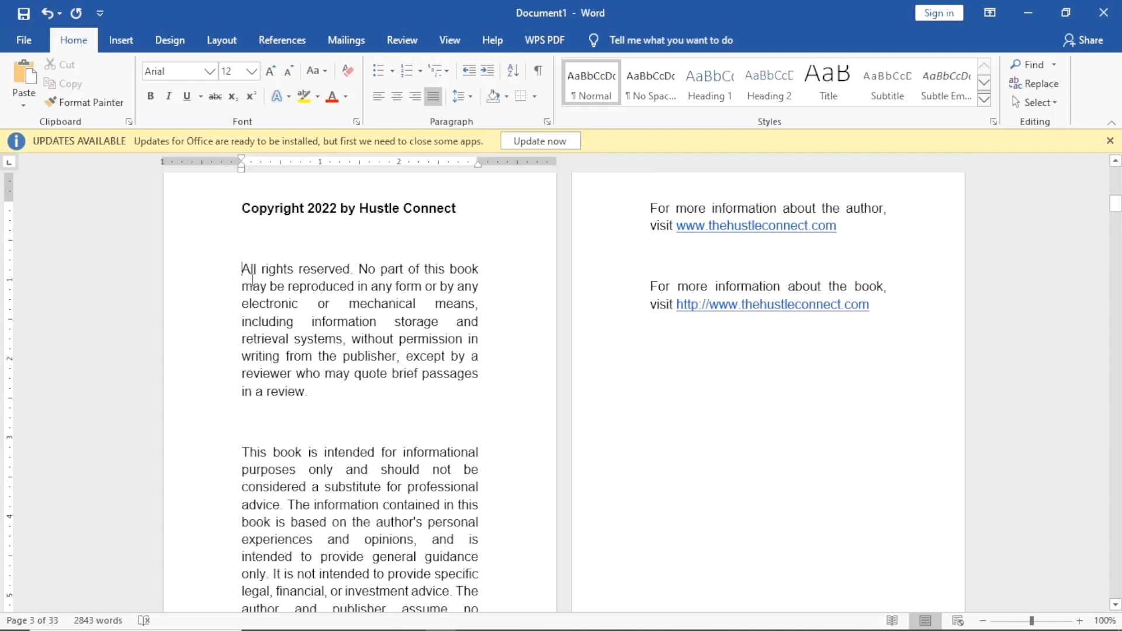
{"action": "key", "text": "Return"}
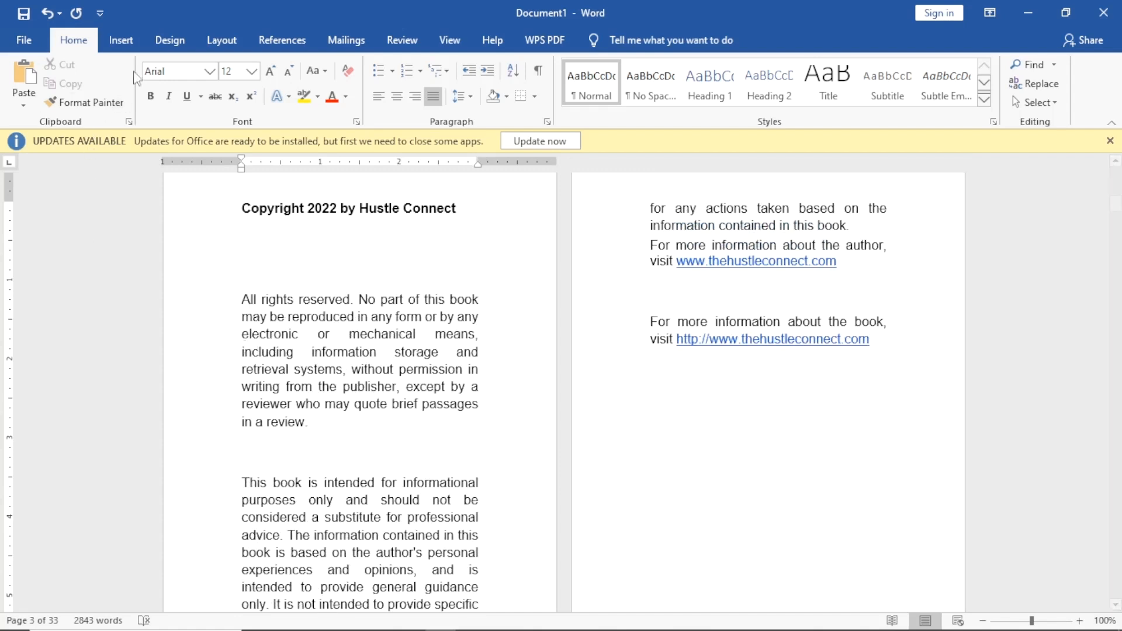
{"action": "left_click", "coordinate": [132, 47]}
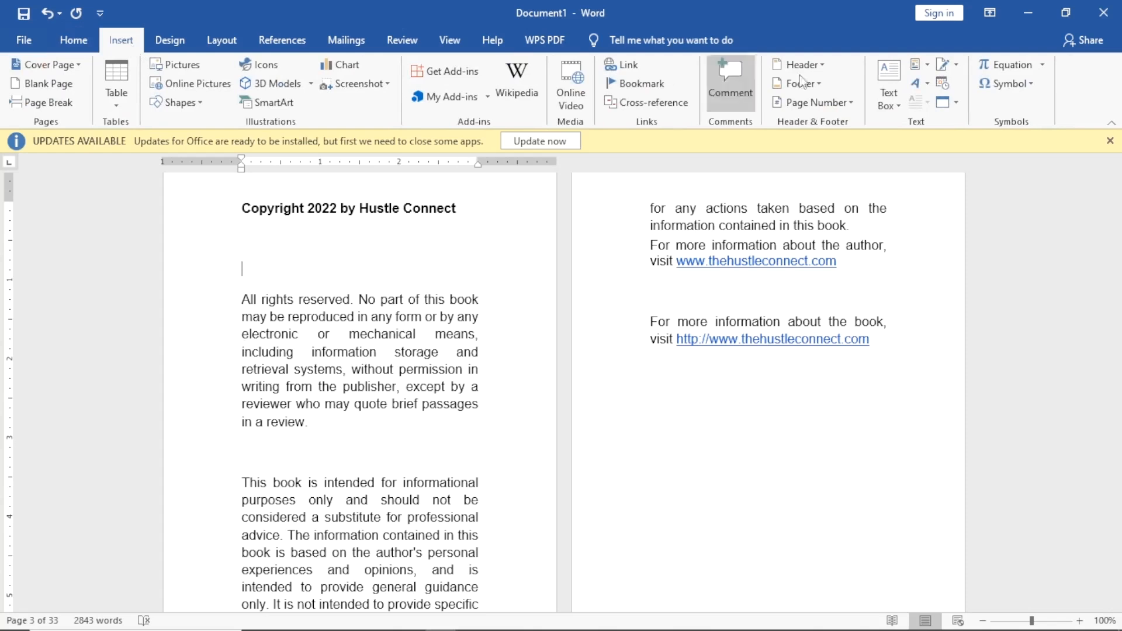
Type a new '© Copyright 2023' line followed by the author's name.
{"action": "left_click", "coordinate": [1016, 85]}
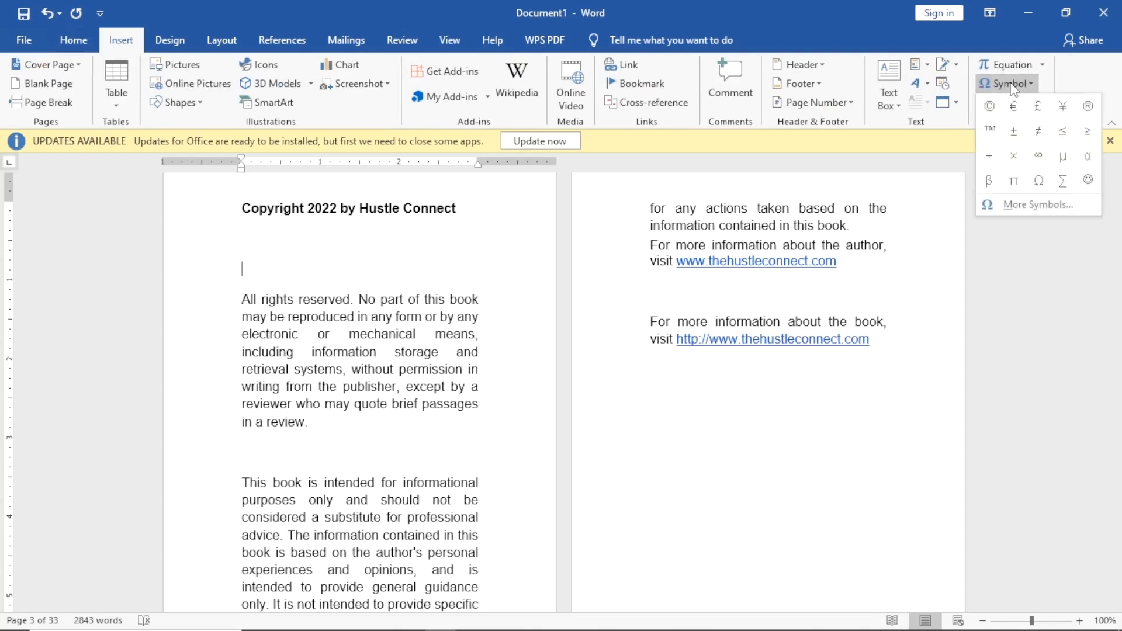
{"action": "left_click", "coordinate": [989, 106]}
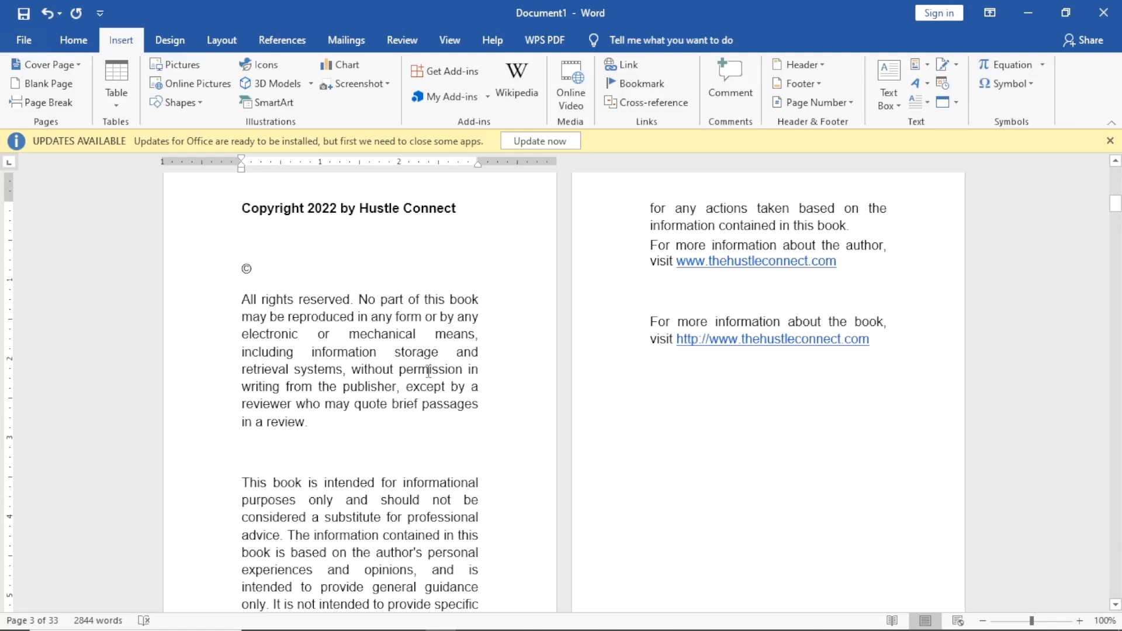
{"action": "type", "text": "Copyright"}
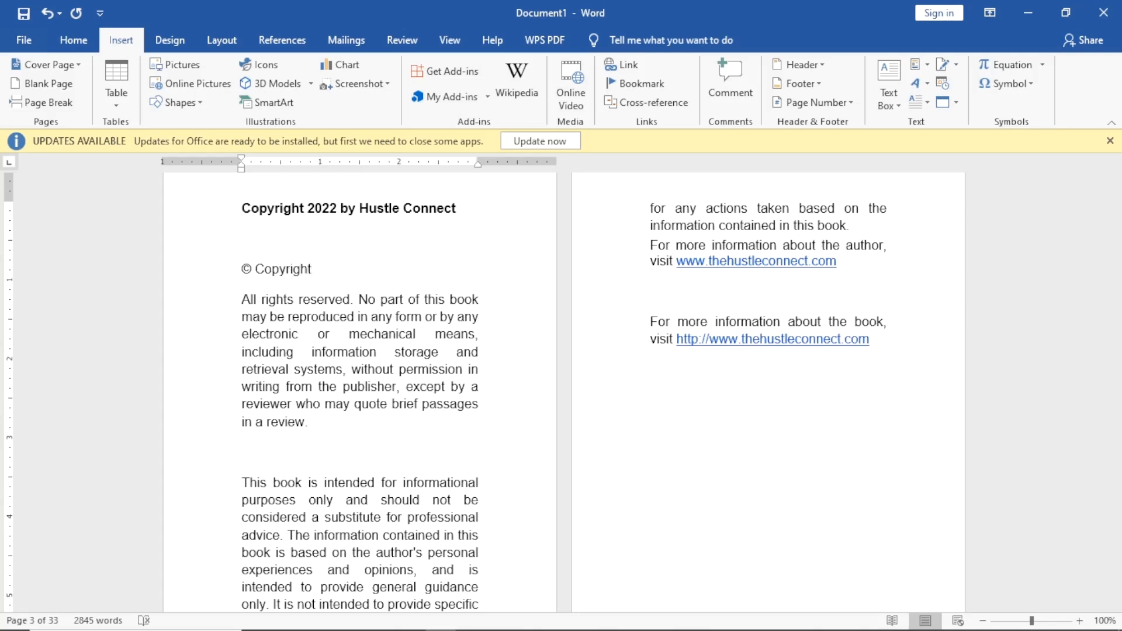
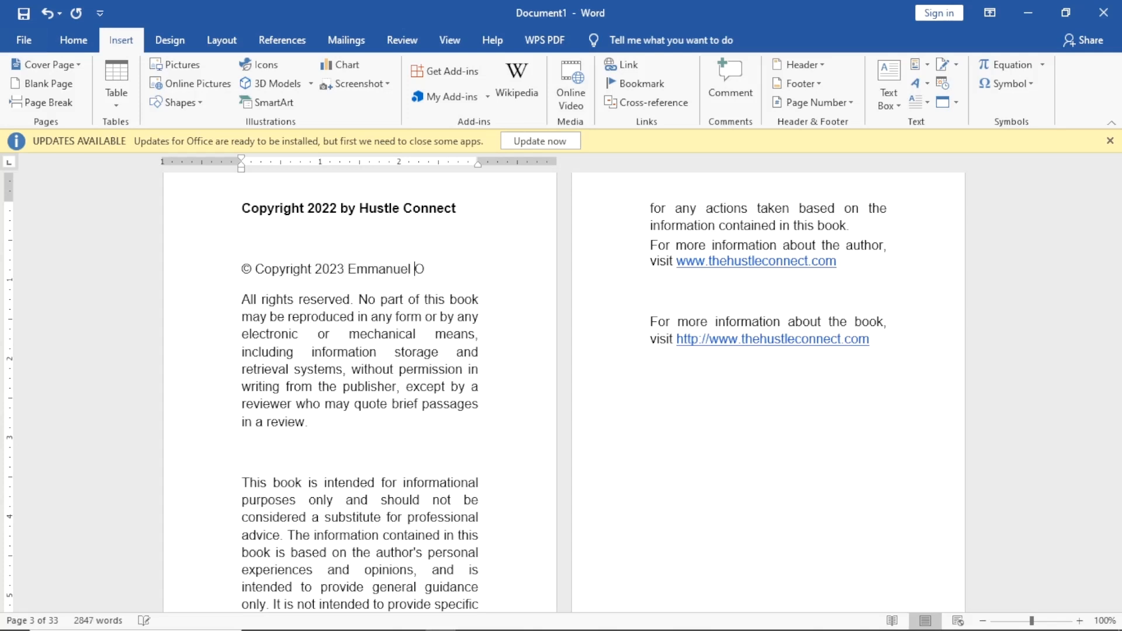
Delete the old 2022 Hustle Connect heading and make the new copyright line bold.
{"action": "left_click_drag", "start_coordinate": [241, 209], "coordinate": [400, 216]}
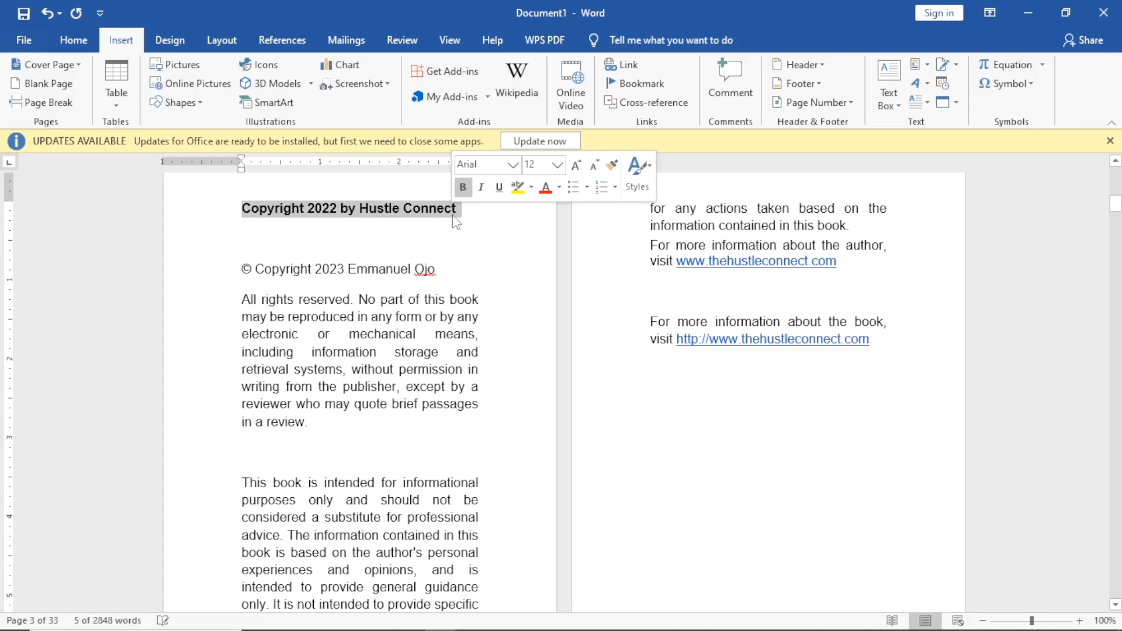
{"action": "key", "text": "BackSpace"}
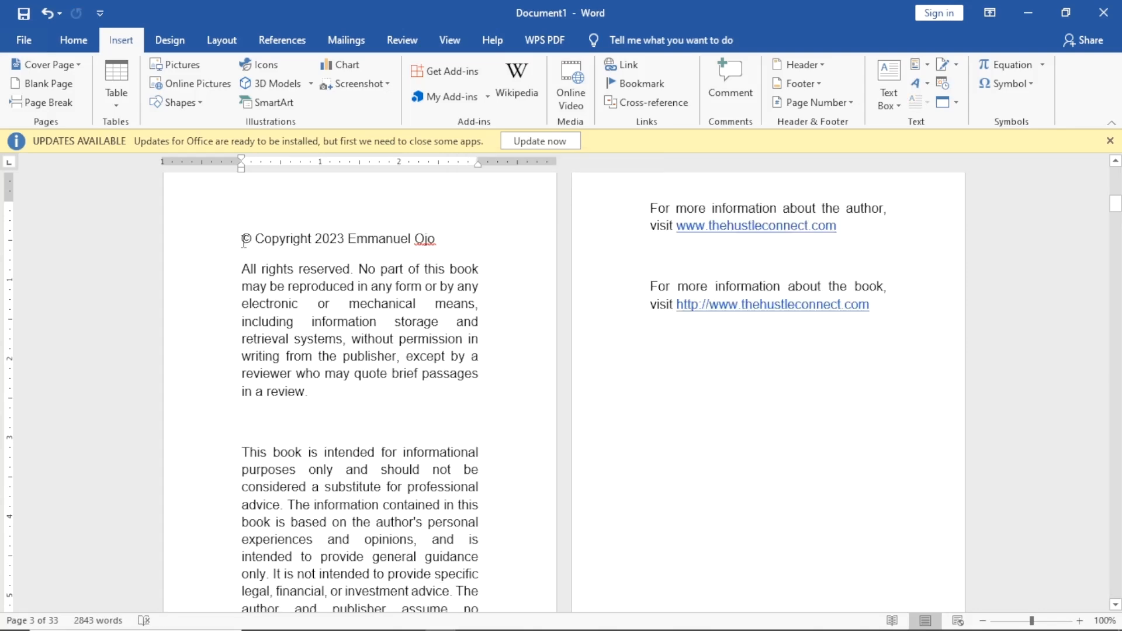
{"action": "key", "text": "BackSpace"}
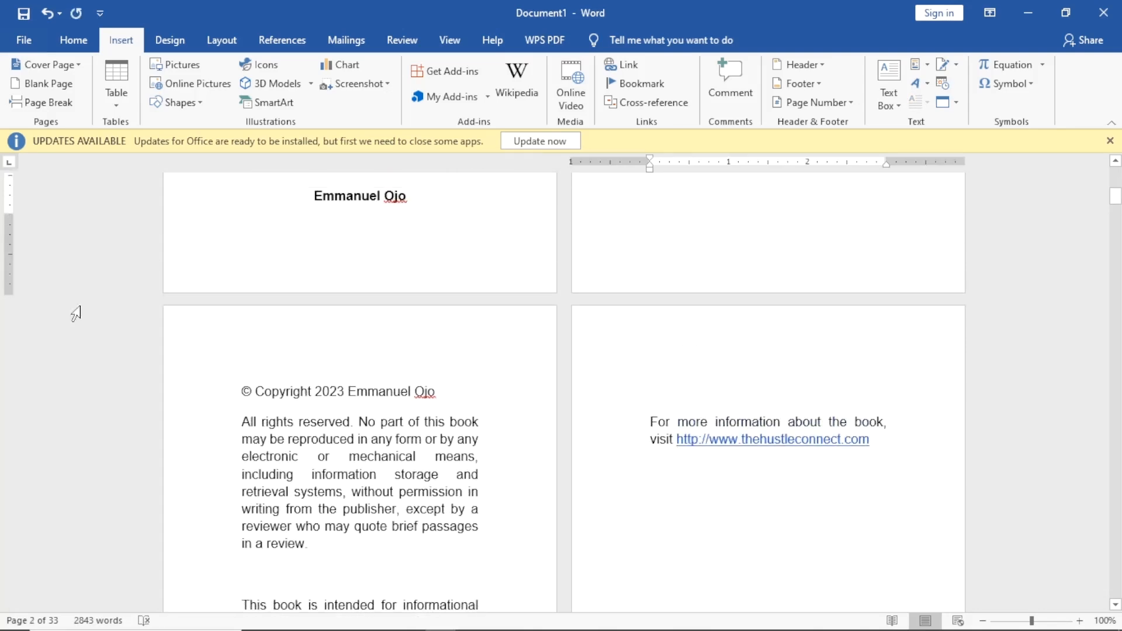
{"action": "left_click_drag", "start_coordinate": [239, 398], "coordinate": [447, 402]}
{"action": "key", "text": "ctrl+b"}
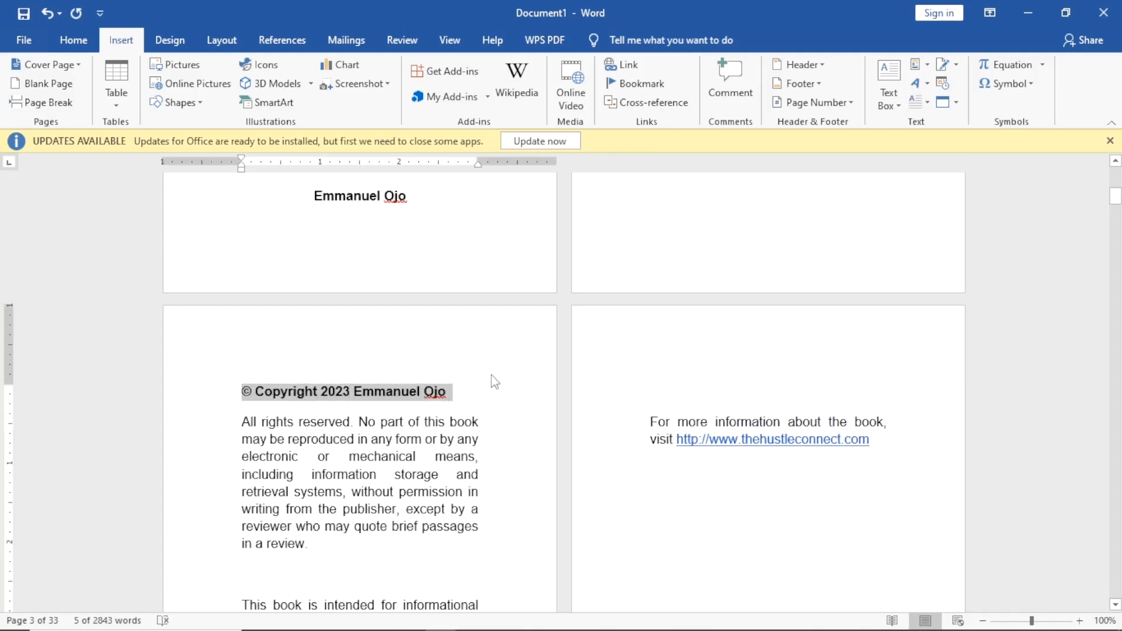
Insert a page break before 'For more information about the author', then scroll to the Introduction.
{"action": "scroll", "coordinate": [496, 392], "scroll_direction": "down", "scroll_amount": 2}
{"action": "scroll", "coordinate": [658, 366], "scroll_direction": "up", "scroll_amount": 2}
{"action": "scroll", "coordinate": [680, 353], "scroll_direction": "down", "scroll_amount": 8}
{"action": "scroll", "coordinate": [581, 346], "scroll_direction": "up", "scroll_amount": 1}
{"action": "scroll", "coordinate": [582, 345], "scroll_direction": "up", "scroll_amount": 2}
{"action": "scroll", "coordinate": [501, 363], "scroll_direction": "down", "scroll_amount": 1}
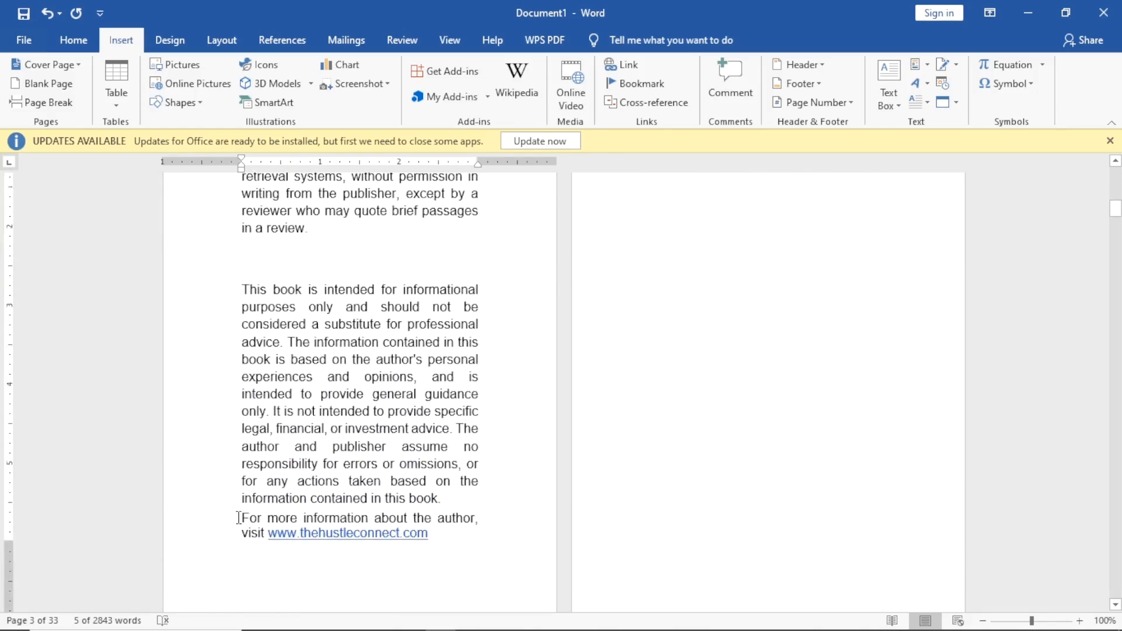
{"action": "key", "text": "ctrl+Return"}
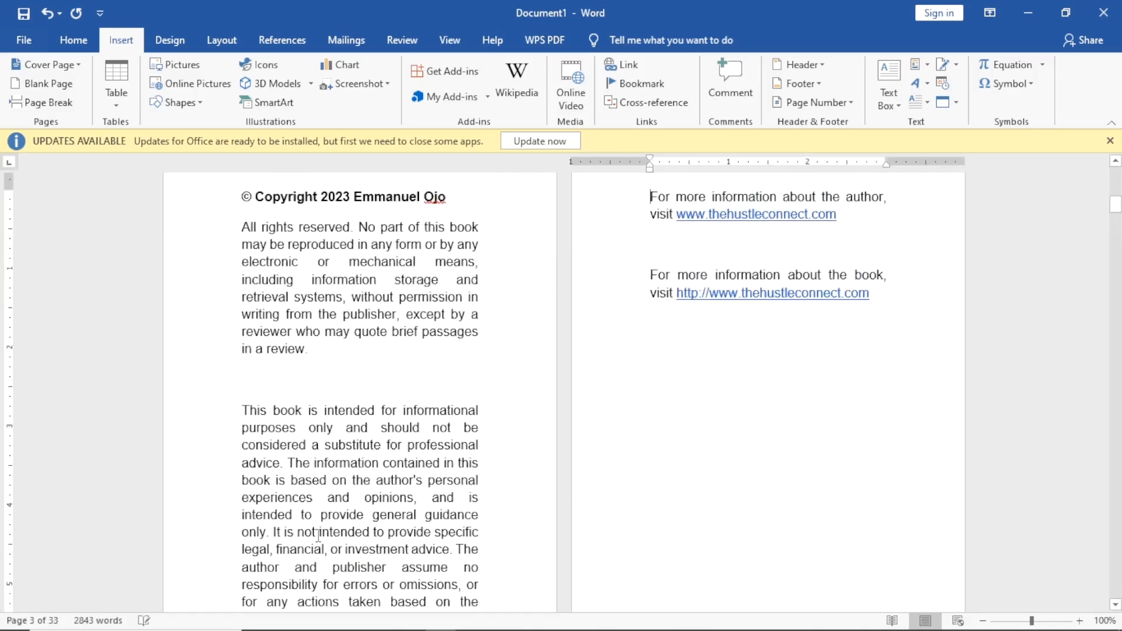
{"action": "scroll", "coordinate": [318, 534], "scroll_direction": "up", "scroll_amount": 7}
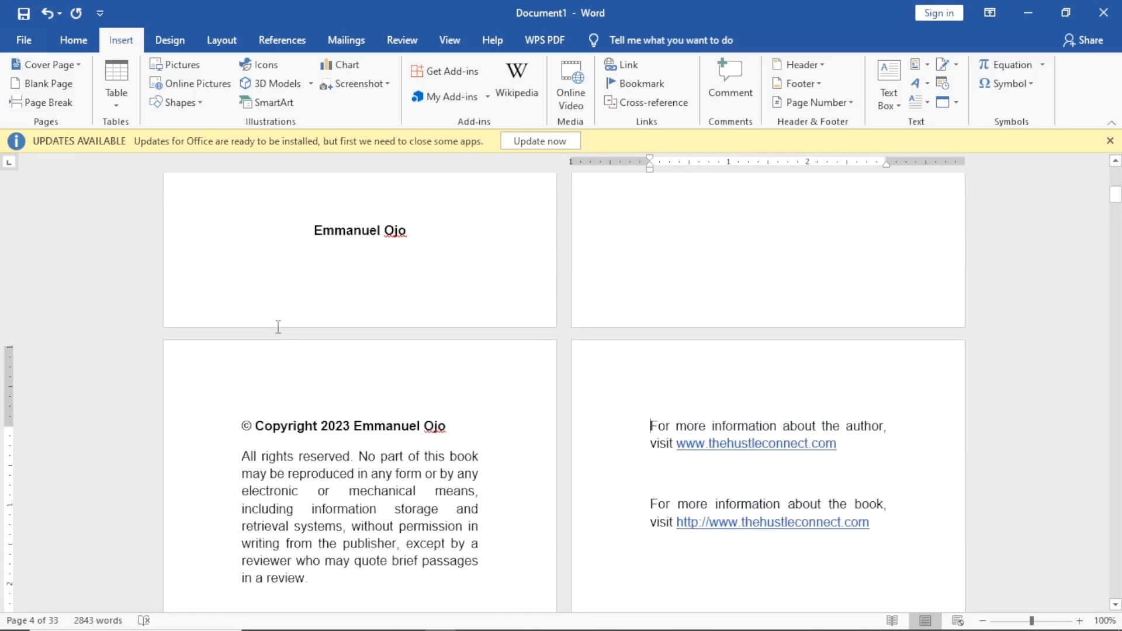
{"action": "scroll", "coordinate": [595, 437], "scroll_direction": "up", "scroll_amount": 6}
{"action": "scroll", "coordinate": [601, 454], "scroll_direction": "down", "scroll_amount": 13}
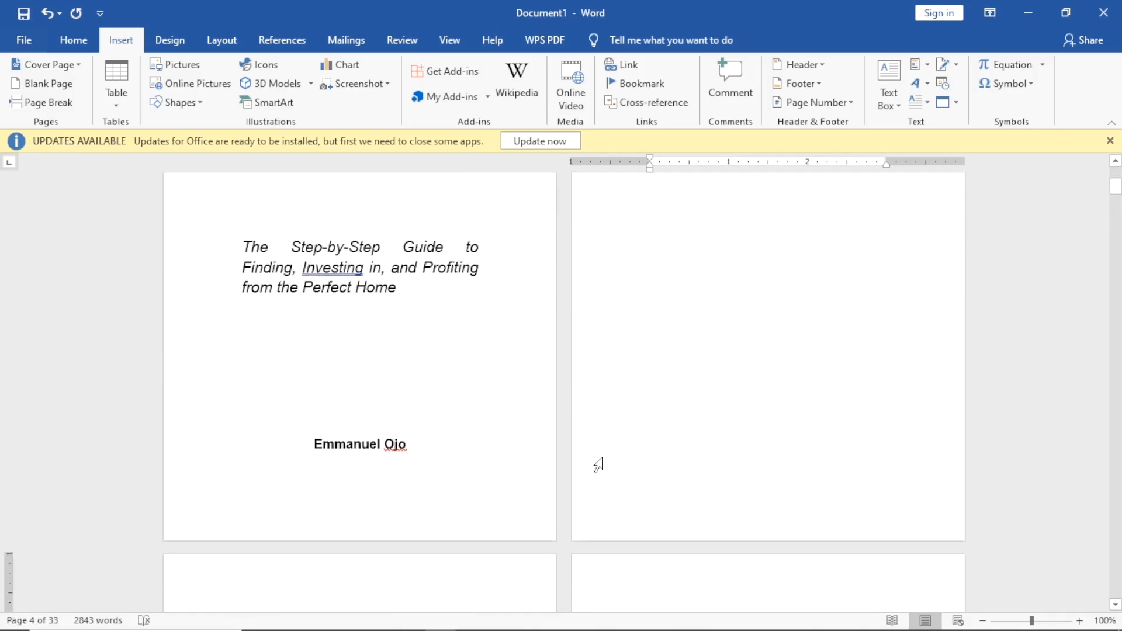
{"action": "scroll", "coordinate": [596, 464], "scroll_direction": "down", "scroll_amount": 3}
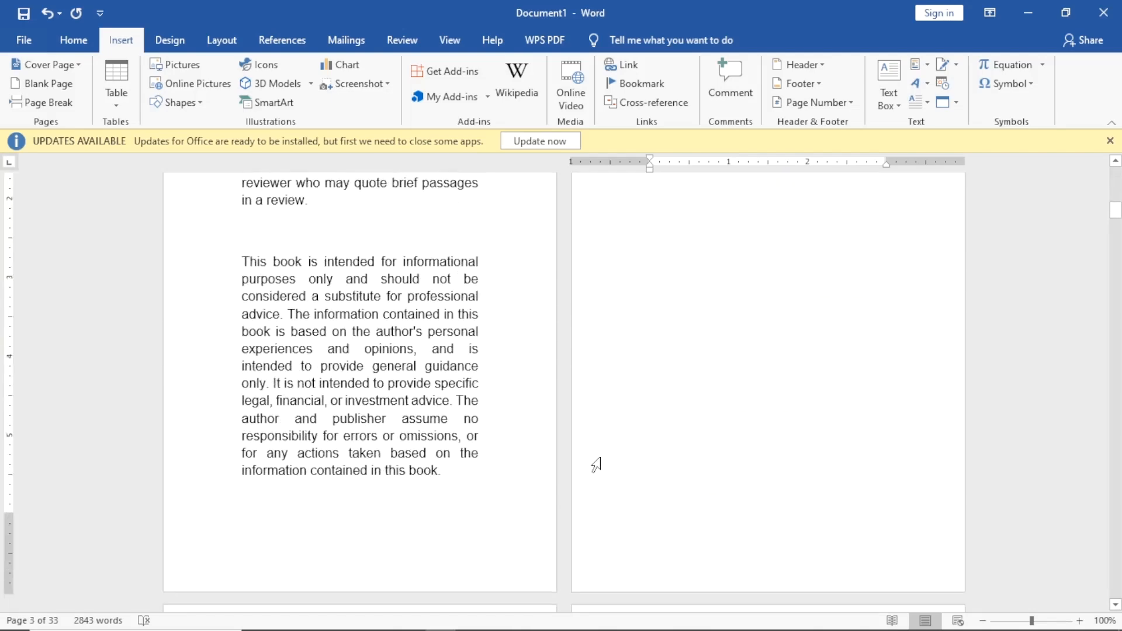
{"action": "scroll", "coordinate": [521, 368], "scroll_direction": "down", "scroll_amount": 8}
{"action": "scroll", "coordinate": [523, 371], "scroll_direction": "up", "scroll_amount": 4}
{"action": "scroll", "coordinate": [518, 380], "scroll_direction": "up", "scroll_amount": 9}
{"action": "scroll", "coordinate": [509, 396], "scroll_direction": "down", "scroll_amount": 11}
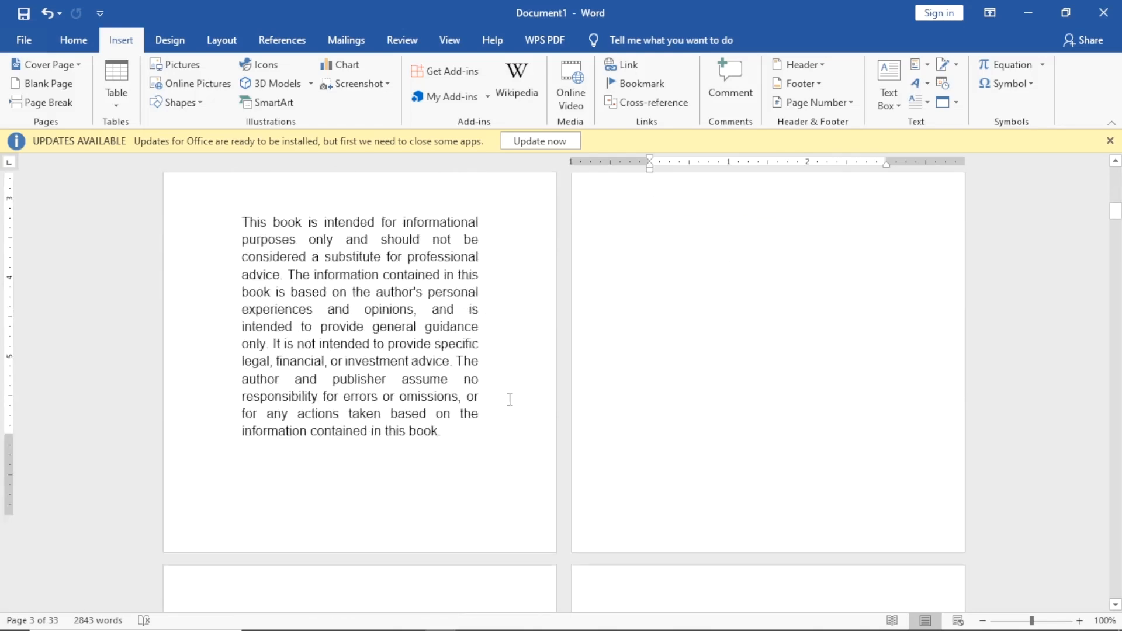
{"action": "scroll", "coordinate": [503, 402], "scroll_direction": "down", "scroll_amount": 6}
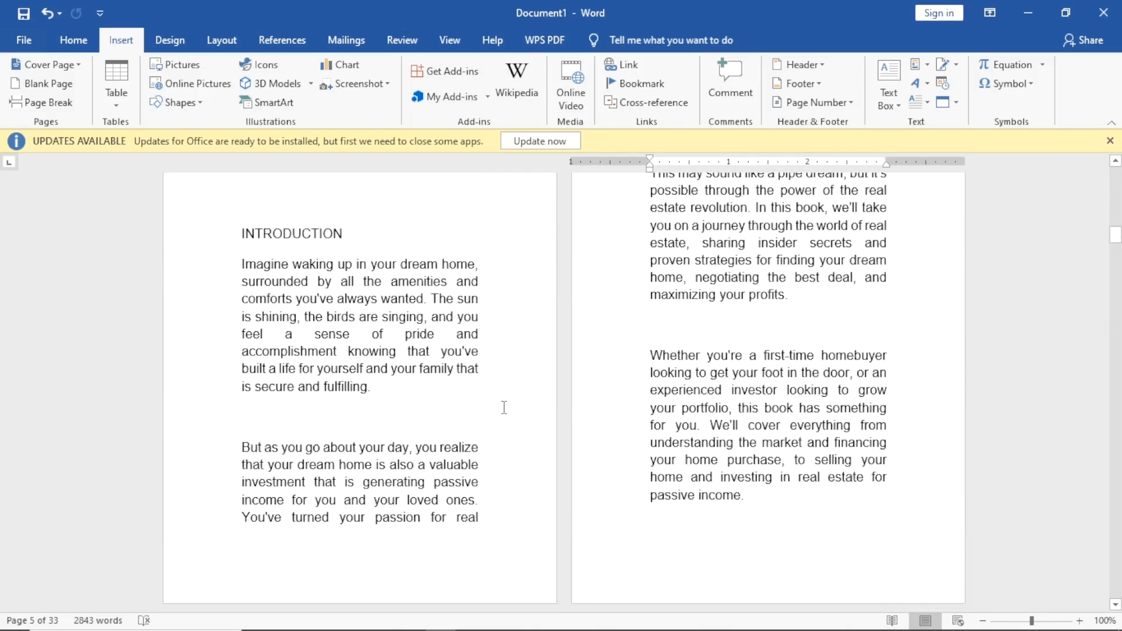
{"action": "scroll", "coordinate": [505, 408], "scroll_direction": "up", "scroll_amount": 4}
{"action": "scroll", "coordinate": [505, 408], "scroll_direction": "up", "scroll_amount": 1}
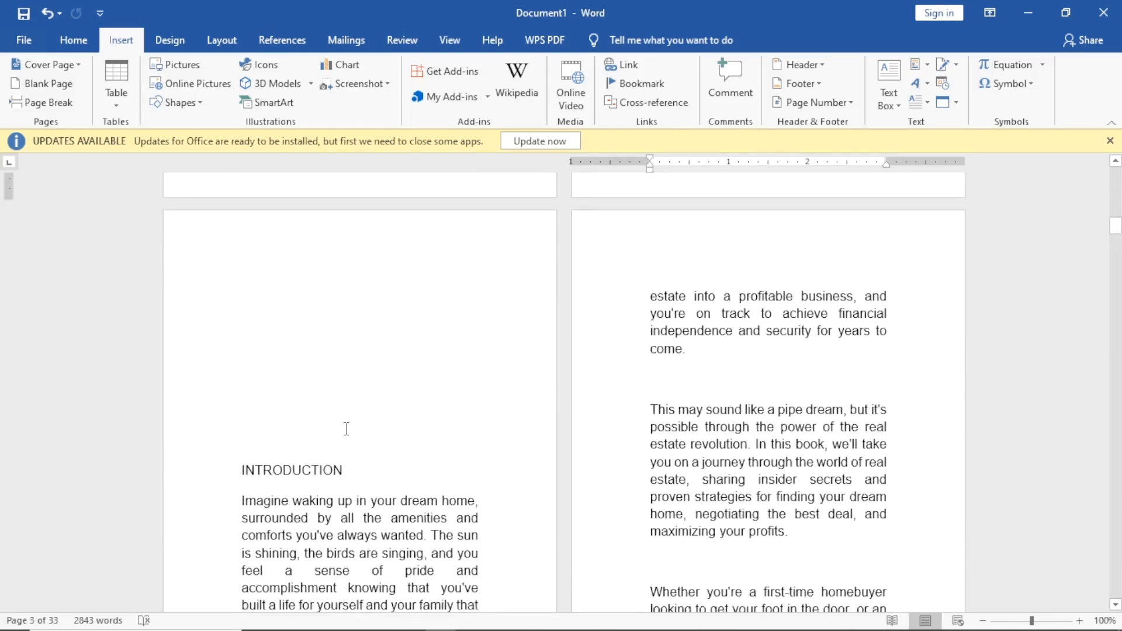
Replace the extra blank lines above INTRODUCTION with two, and centre the heading.
{"action": "left_click", "coordinate": [242, 470]}
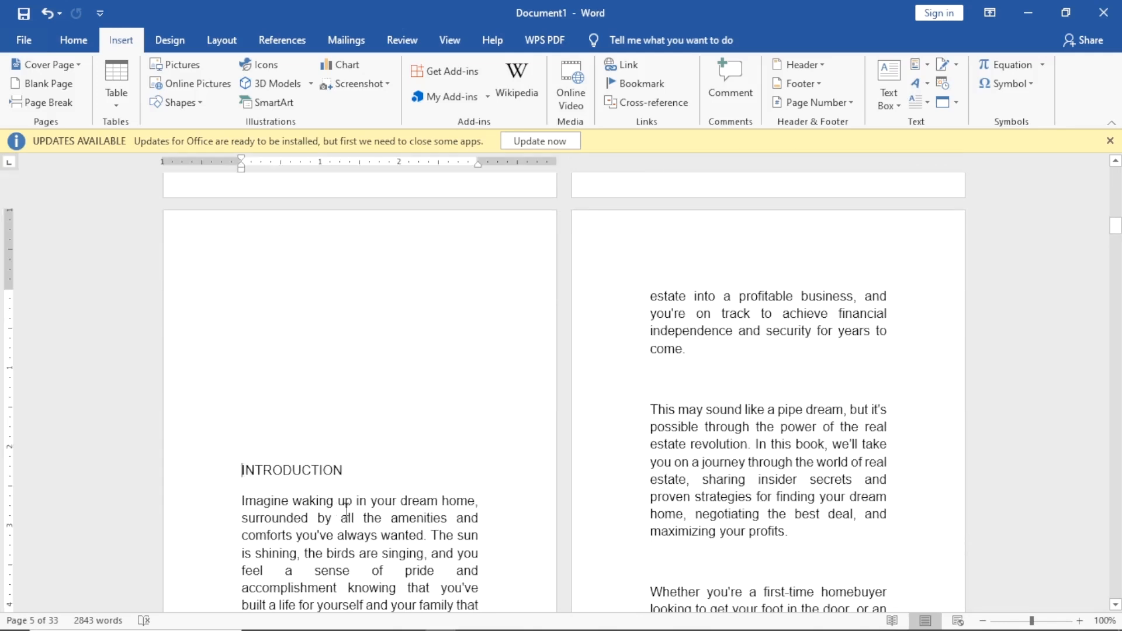
{"action": "key", "text": "BackSpace"}
{"action": "key", "text": "BackSpace"}
{"action": "key", "text": "BackSpace"}
{"action": "key", "text": "BackSpace"}
{"action": "key", "text": "BackSpace"}
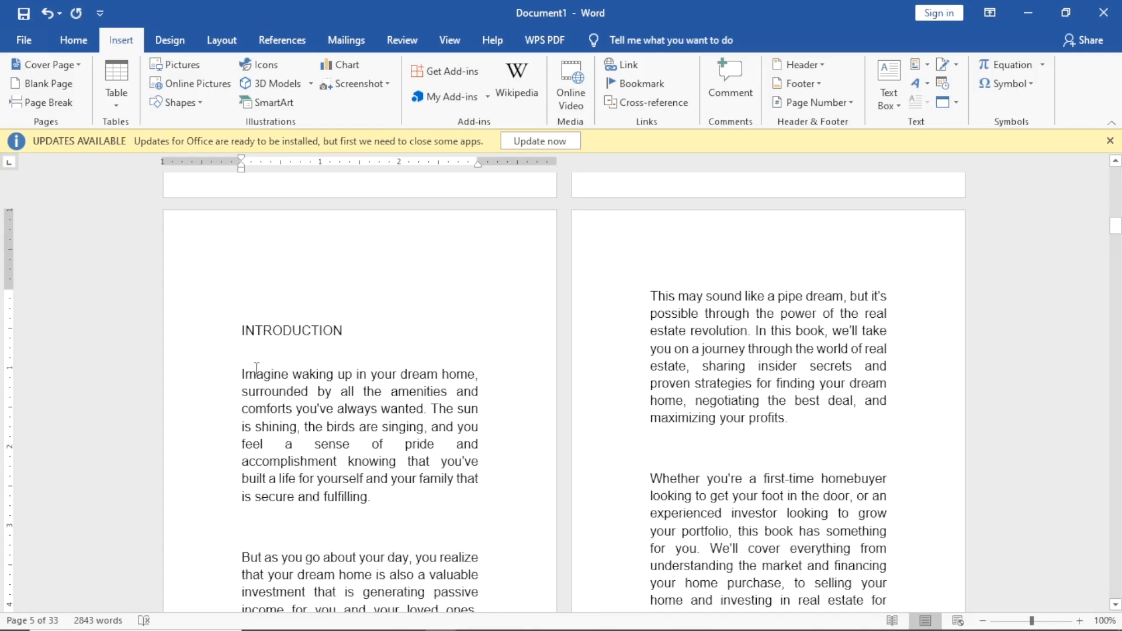
{"action": "key", "text": "BackSpace"}
{"action": "key", "text": "BackSpace"}
{"action": "key", "text": "BackSpace"}
{"action": "key", "text": "BackSpace"}
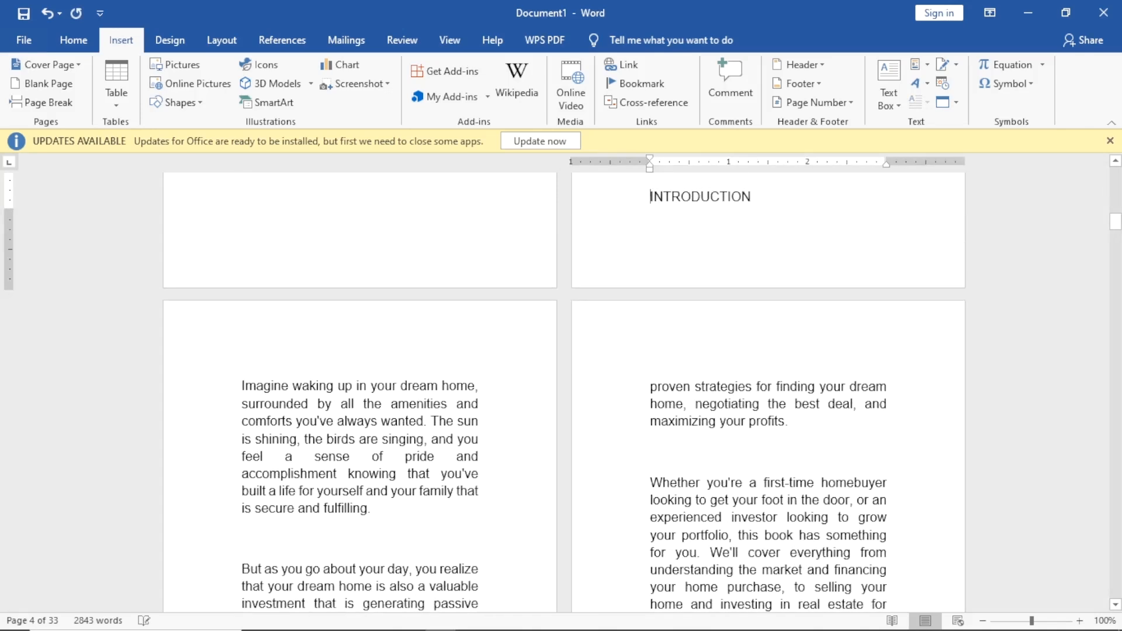
{"action": "key", "text": "BackSpace"}
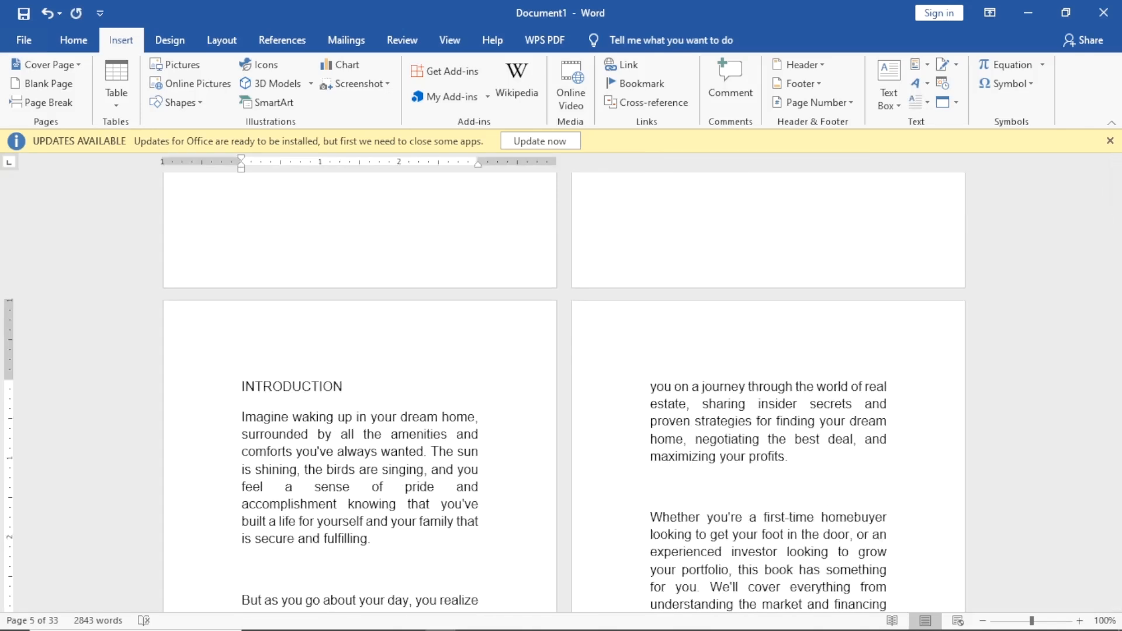
{"action": "key", "text": "Return"}
{"action": "key", "text": "Return"}
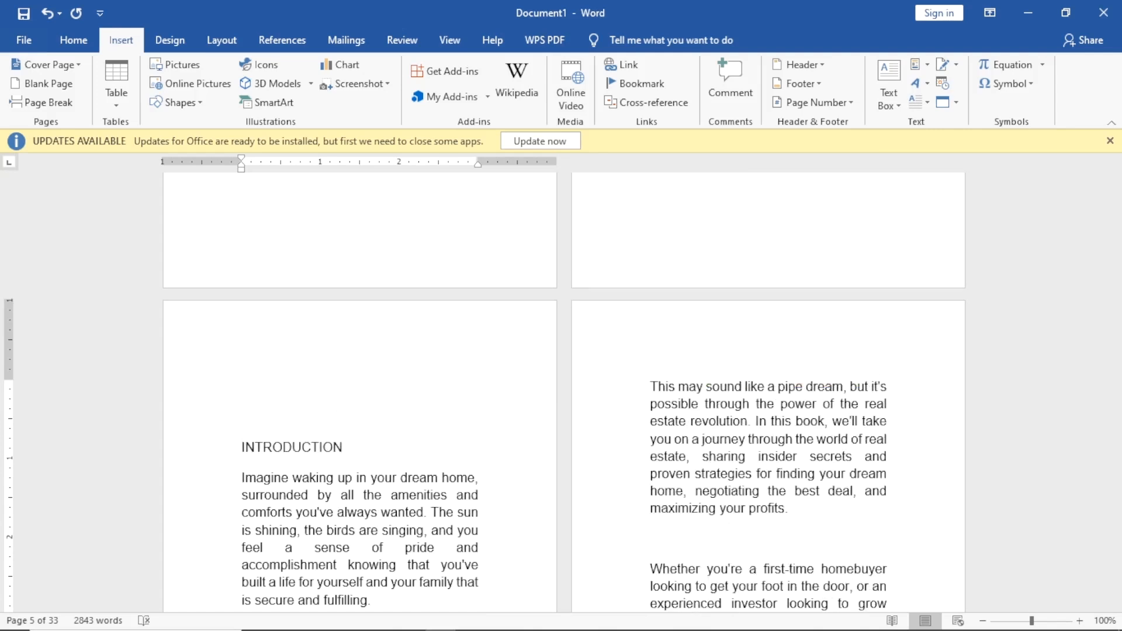
{"action": "scroll", "coordinate": [379, 321], "scroll_direction": "down", "scroll_amount": 1}
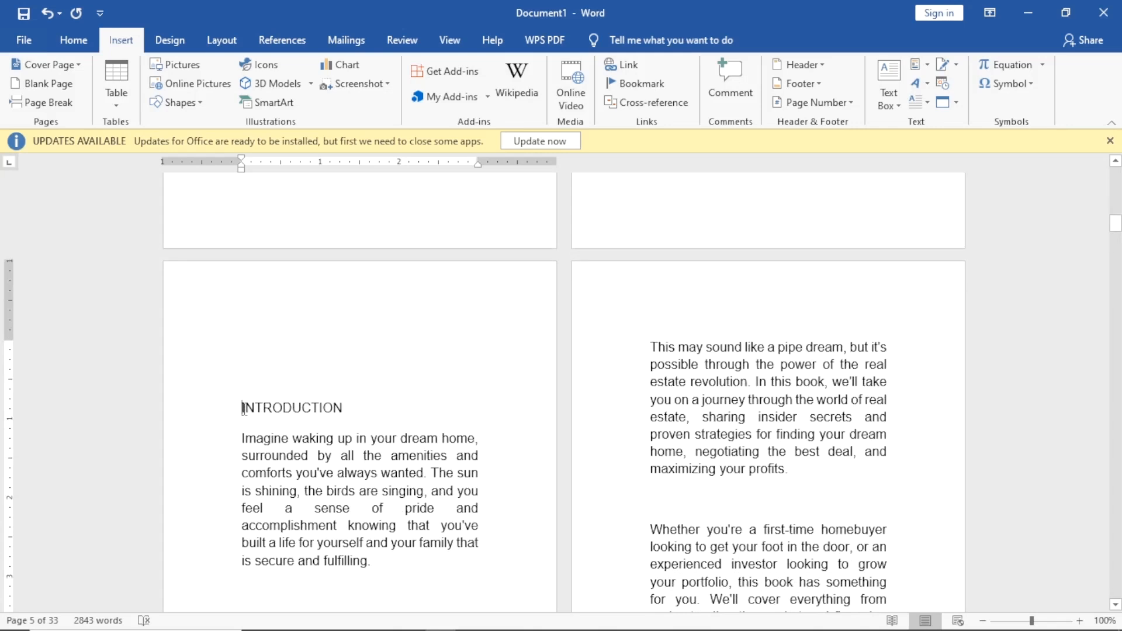
{"action": "key", "text": "ctrl+e"}
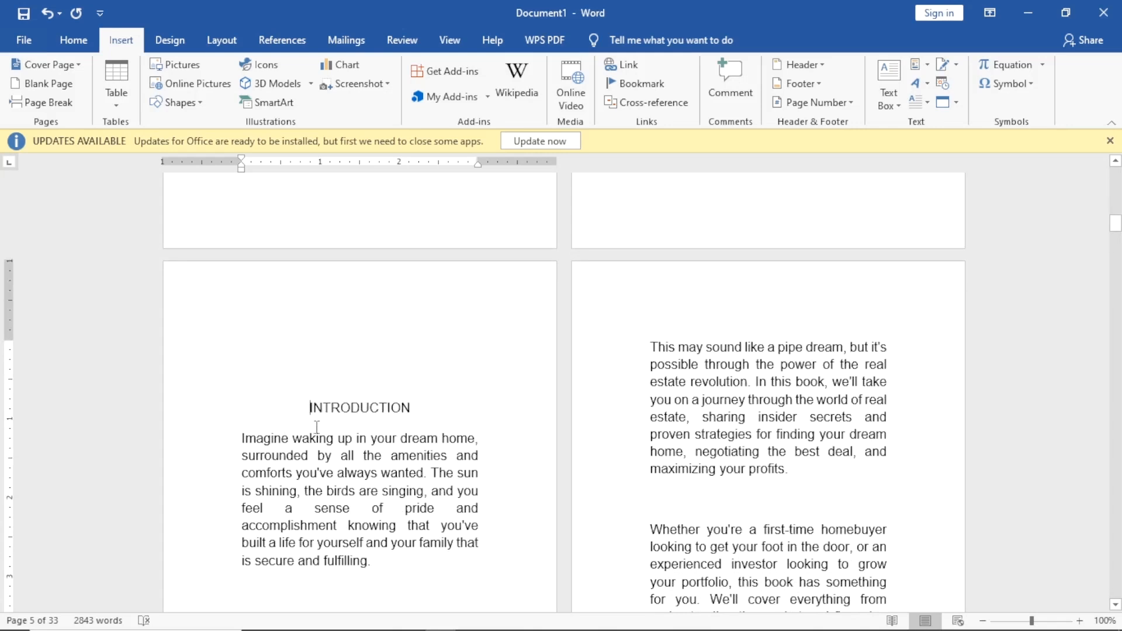
Make the INTRODUCTION heading bold at 14 pt.
{"action": "left_click_drag", "start_coordinate": [308, 408], "coordinate": [417, 409]}
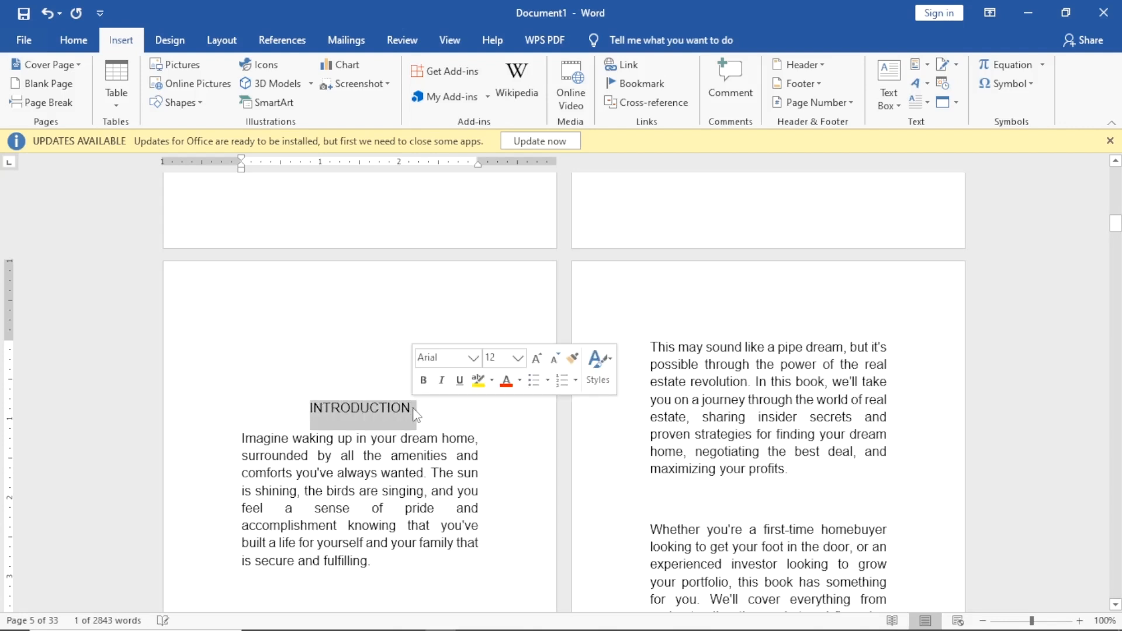
{"action": "key", "text": "ctrl+b"}
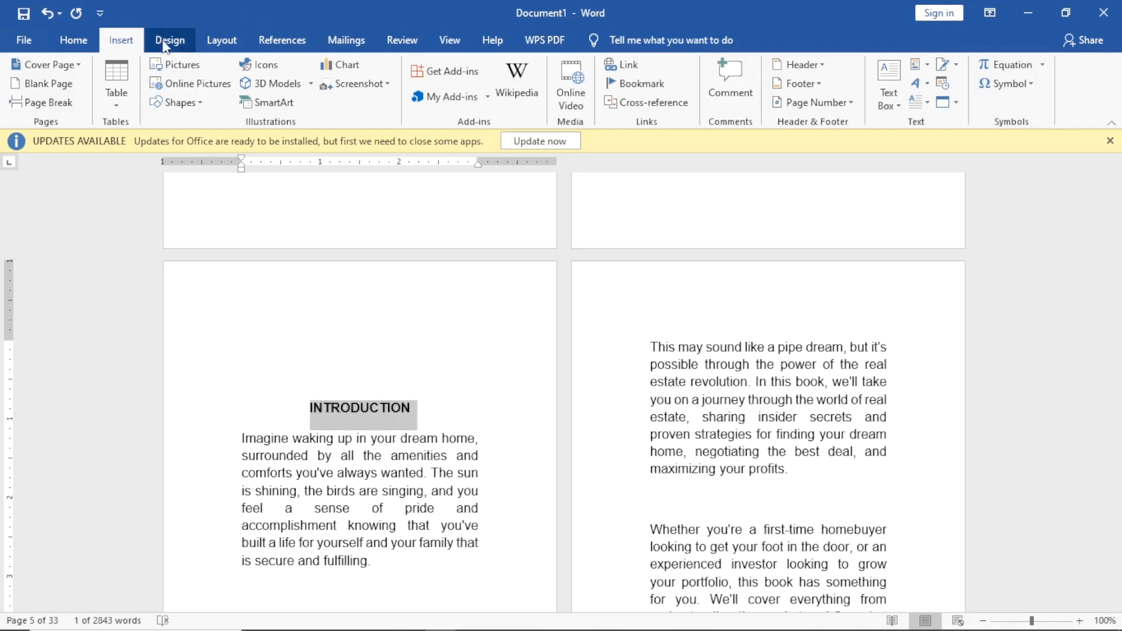
{"action": "left_click", "coordinate": [89, 47]}
{"action": "left_click", "coordinate": [251, 71]}
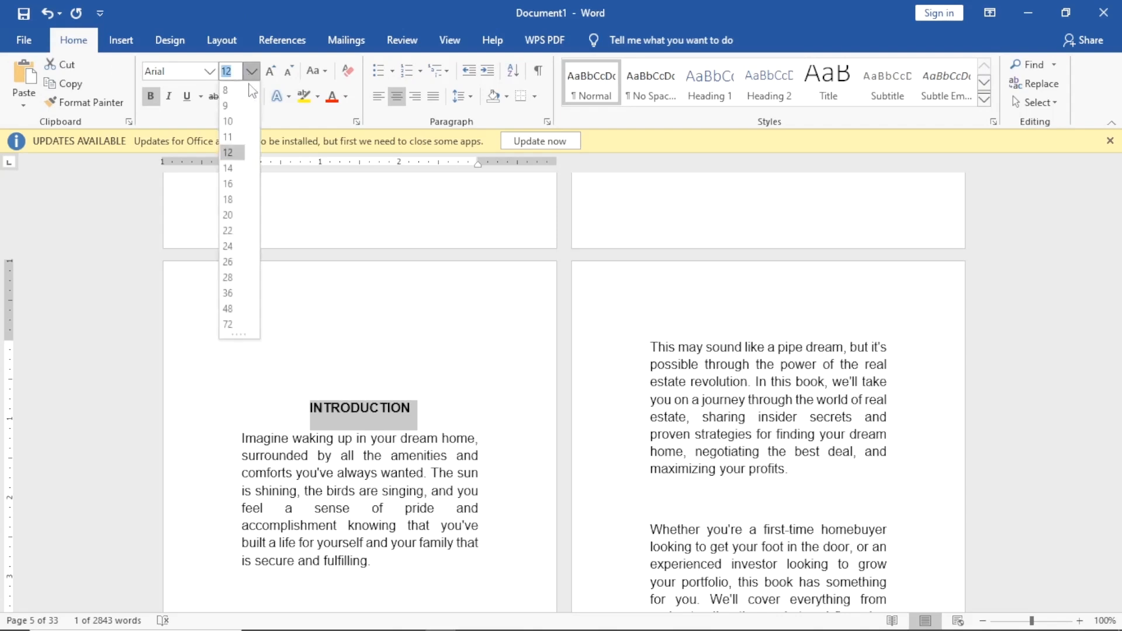
{"action": "left_click", "coordinate": [229, 168]}
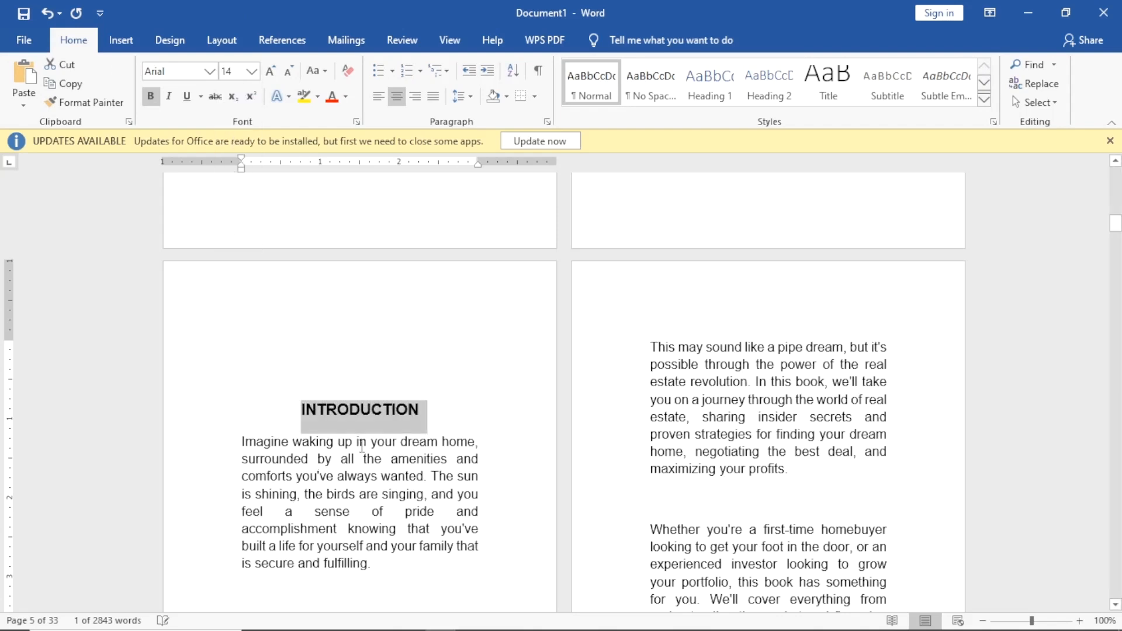
{"action": "left_click", "coordinate": [484, 445]}
{"action": "scroll", "coordinate": [516, 456], "scroll_direction": "down", "scroll_amount": 5}
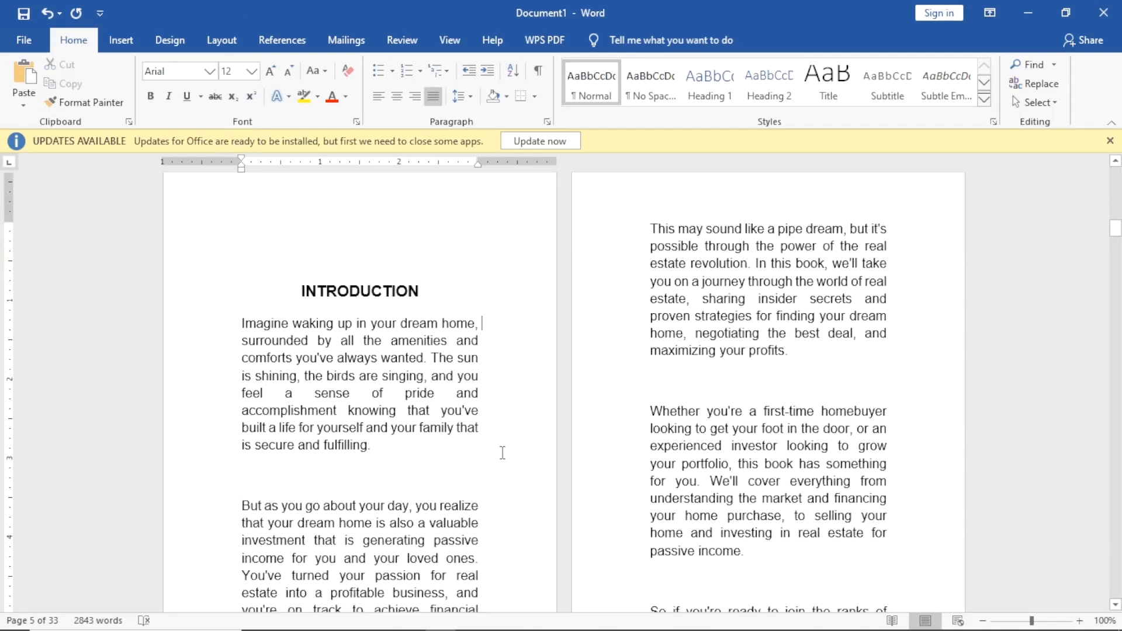
{"action": "scroll", "coordinate": [502, 453], "scroll_direction": "down", "scroll_amount": 15}
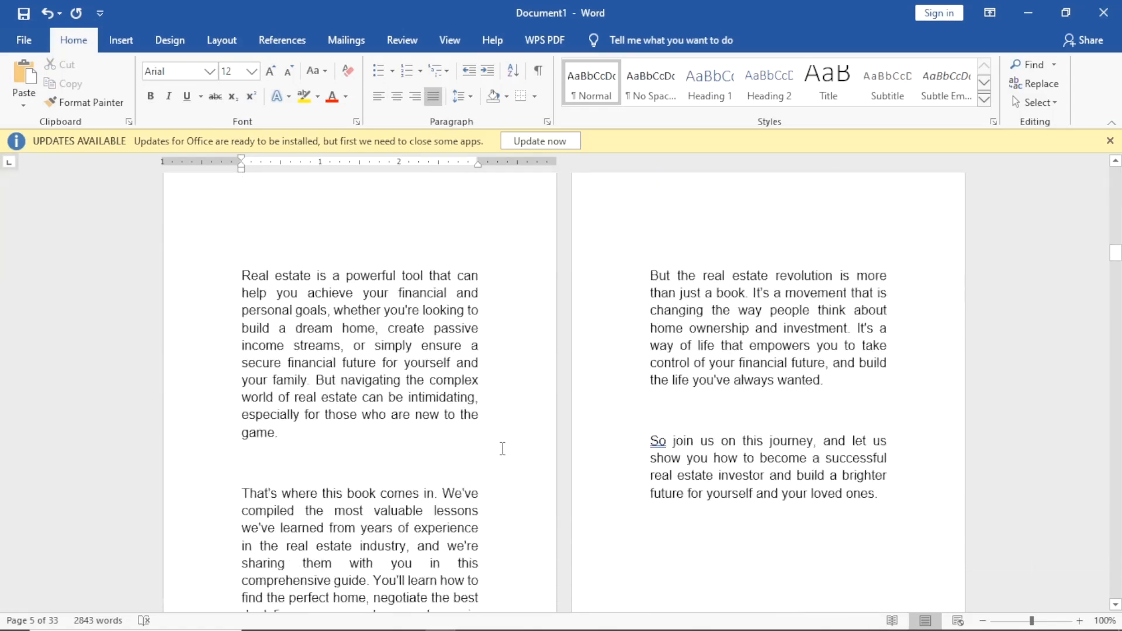
Remove the colon after 'Chapter 1' and put 'Introduction to the Real Estate Revolution' on its own line.
{"action": "scroll", "coordinate": [502, 449], "scroll_direction": "down", "scroll_amount": 9}
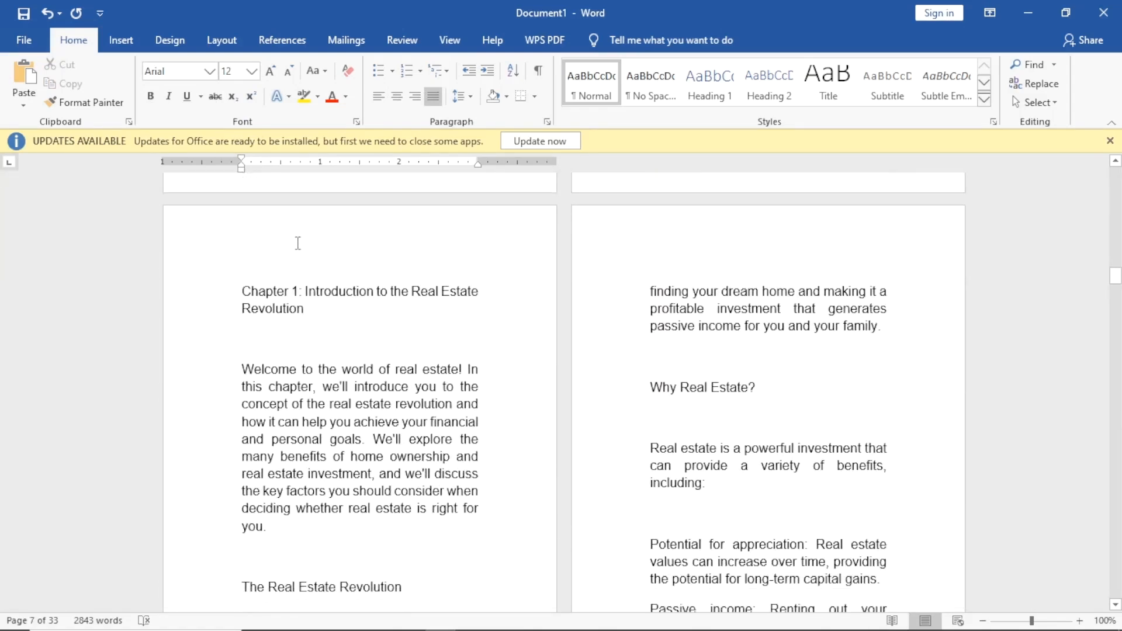
{"action": "left_click", "coordinate": [305, 294]}
{"action": "key", "text": "BackSpace"}
{"action": "key", "text": "BackSpace"}
{"action": "key", "text": "Return"}
{"action": "left_click_drag", "start_coordinate": [309, 348], "coordinate": [251, 305]}
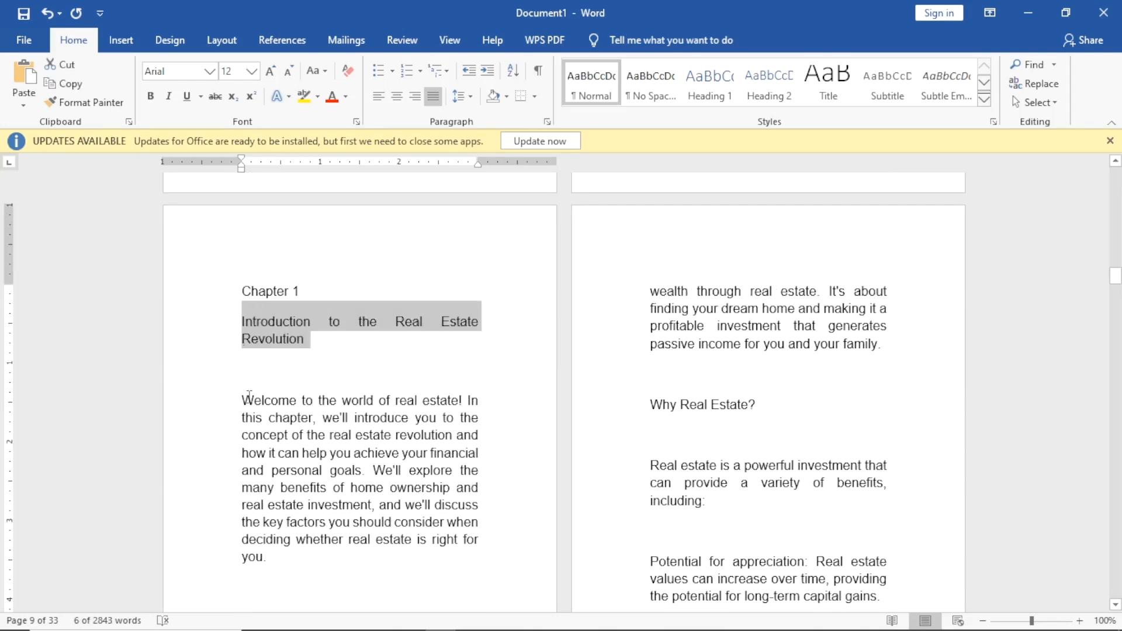
{"action": "scroll", "coordinate": [325, 393], "scroll_direction": "up", "scroll_amount": 20}
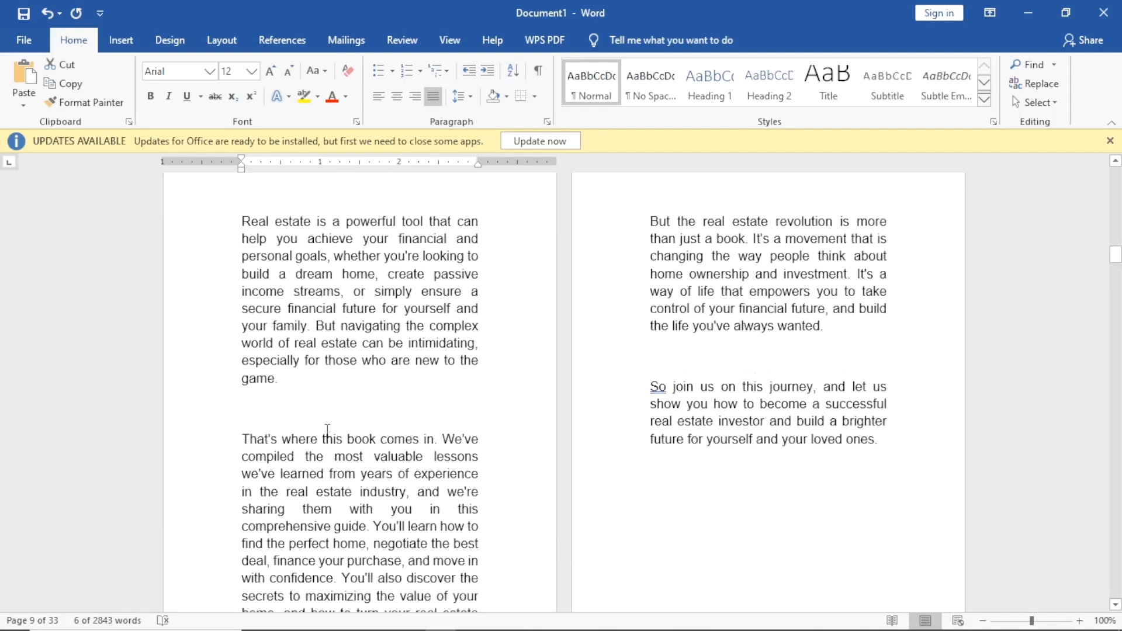
{"action": "scroll", "coordinate": [337, 426], "scroll_direction": "up", "scroll_amount": 10}
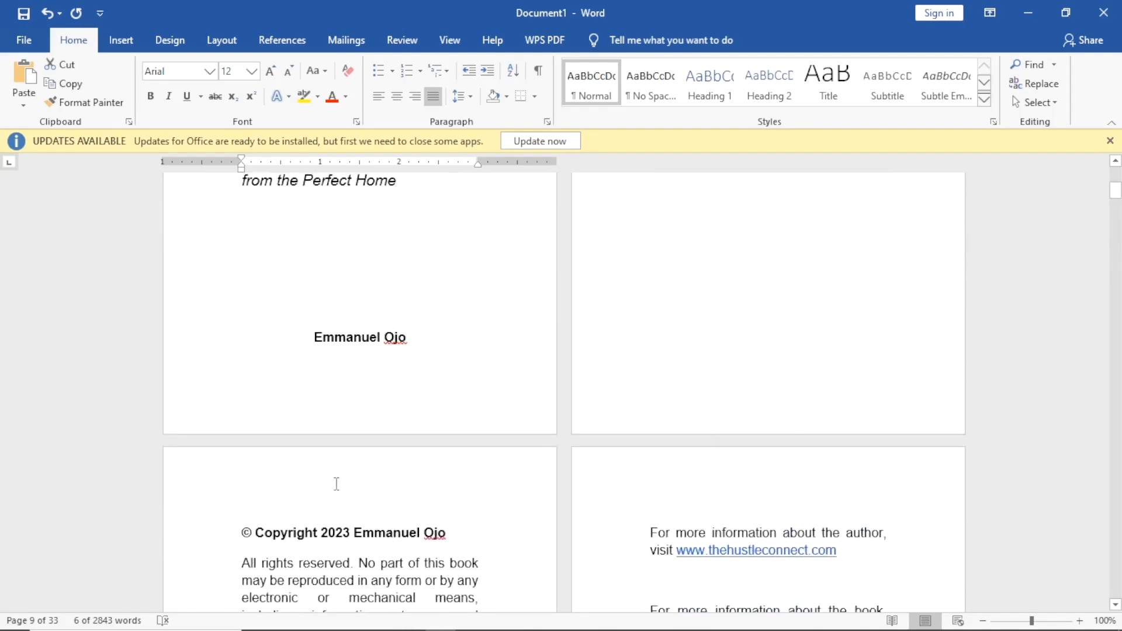
Select the whole manuscript and change its font to Times New Roman.
{"action": "left_click", "coordinate": [351, 552]}
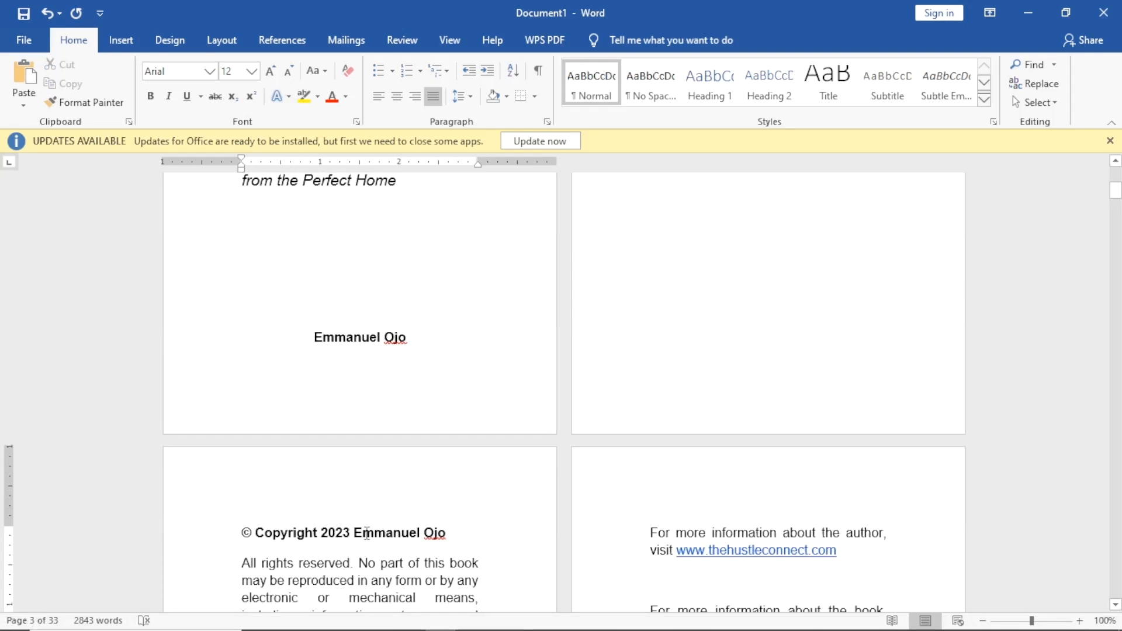
{"action": "key", "text": "ctrl+a"}
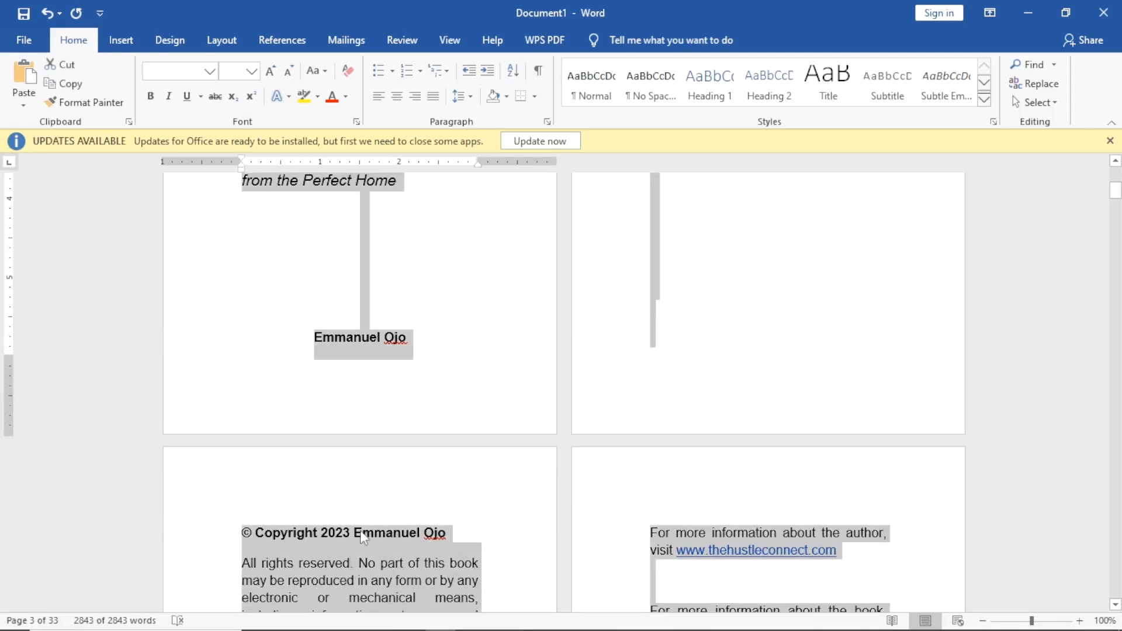
{"action": "left_click", "coordinate": [209, 72]}
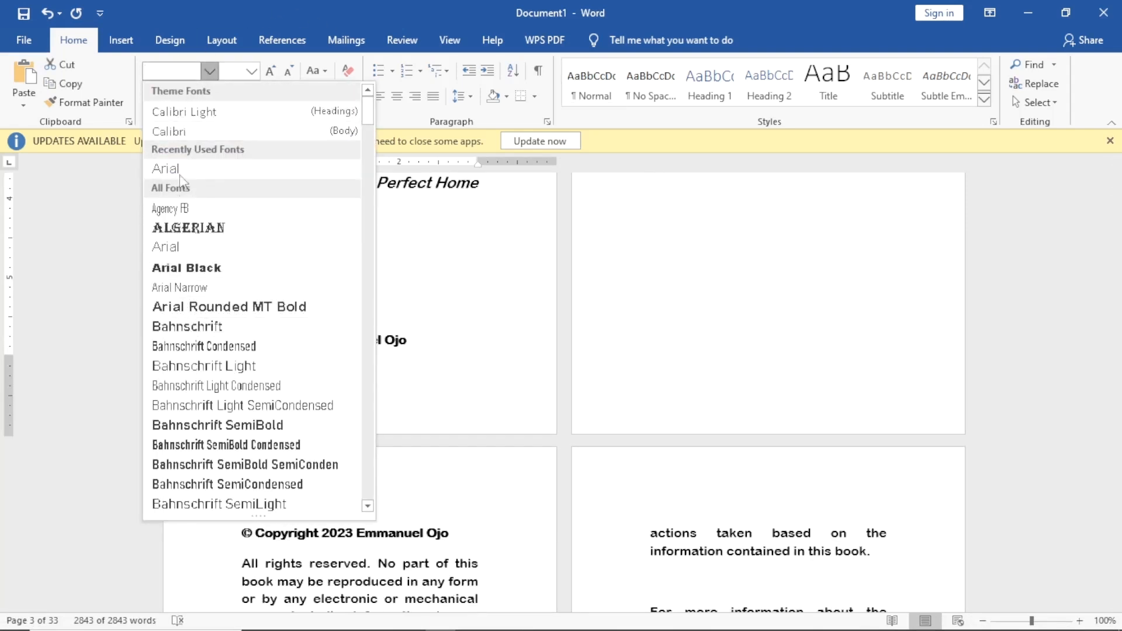
{"action": "type", "text": "Times New R"}
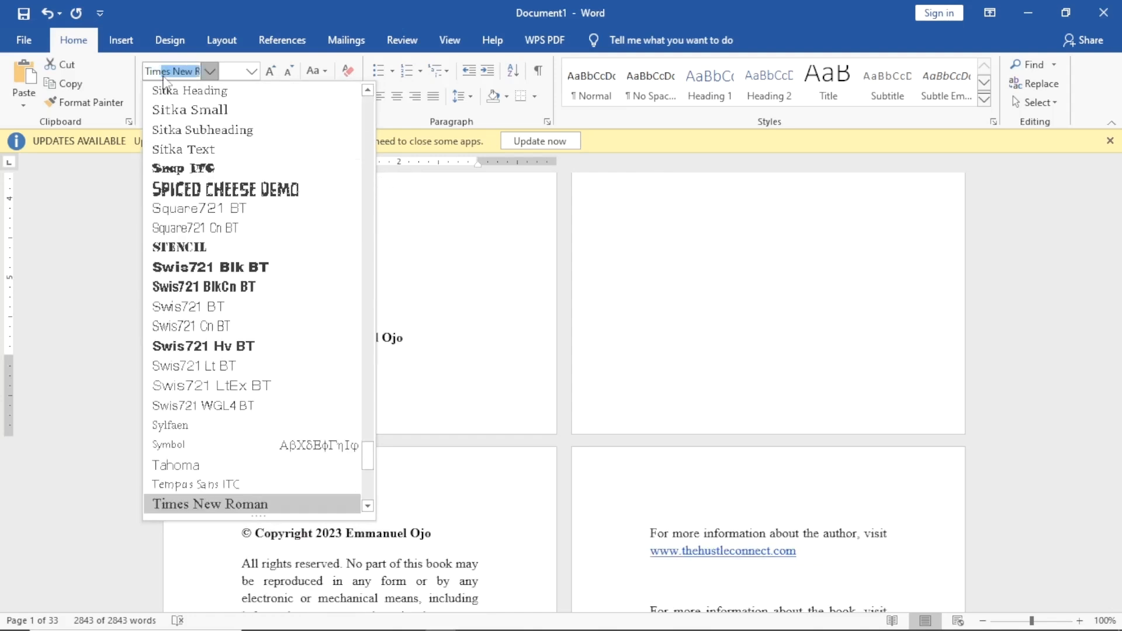
{"action": "key", "text": "Return"}
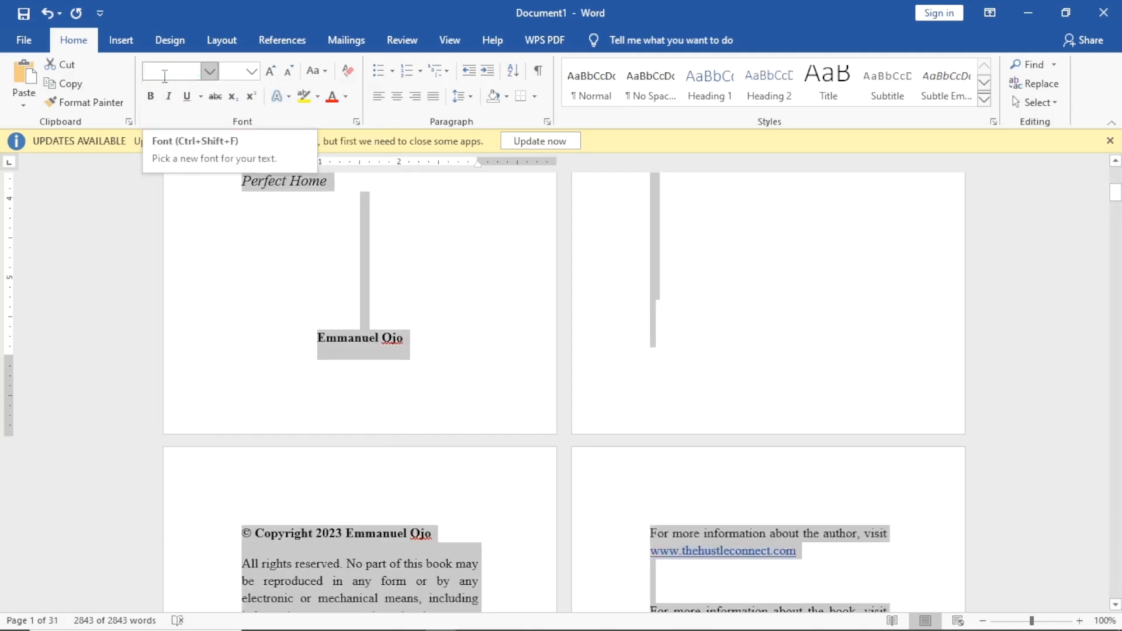
{"action": "scroll", "coordinate": [358, 409], "scroll_direction": "up", "scroll_amount": 5}
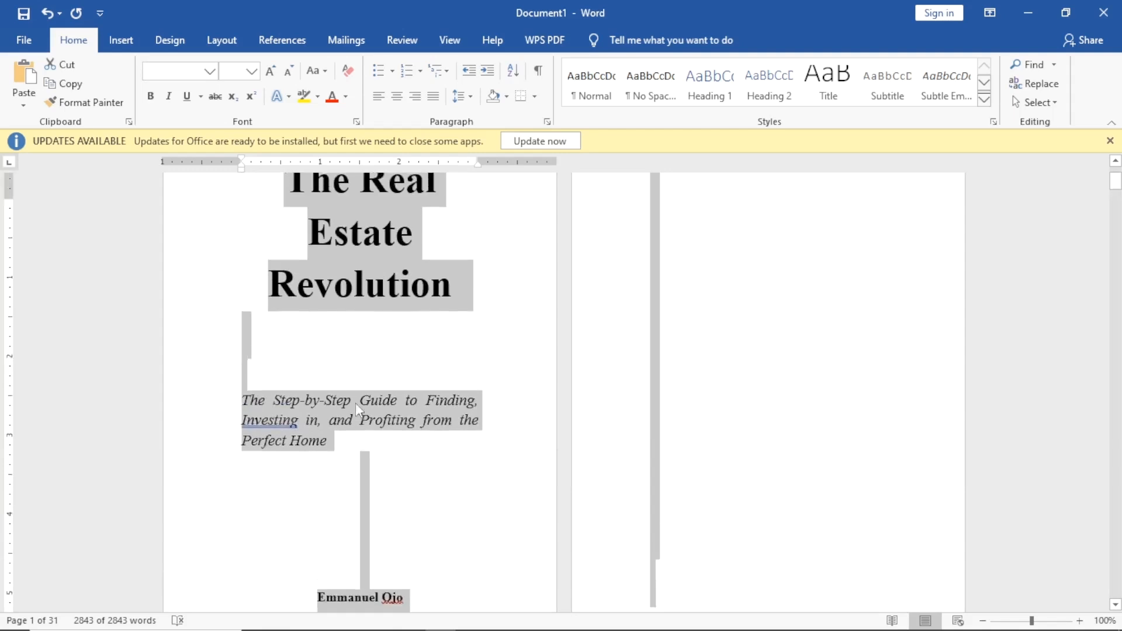
Delete the empty paragraphs running down page 2.
{"action": "scroll", "coordinate": [358, 409], "scroll_direction": "up", "scroll_amount": 3}
{"action": "left_click", "coordinate": [527, 304]}
{"action": "scroll", "coordinate": [484, 366], "scroll_direction": "down", "scroll_amount": 4}
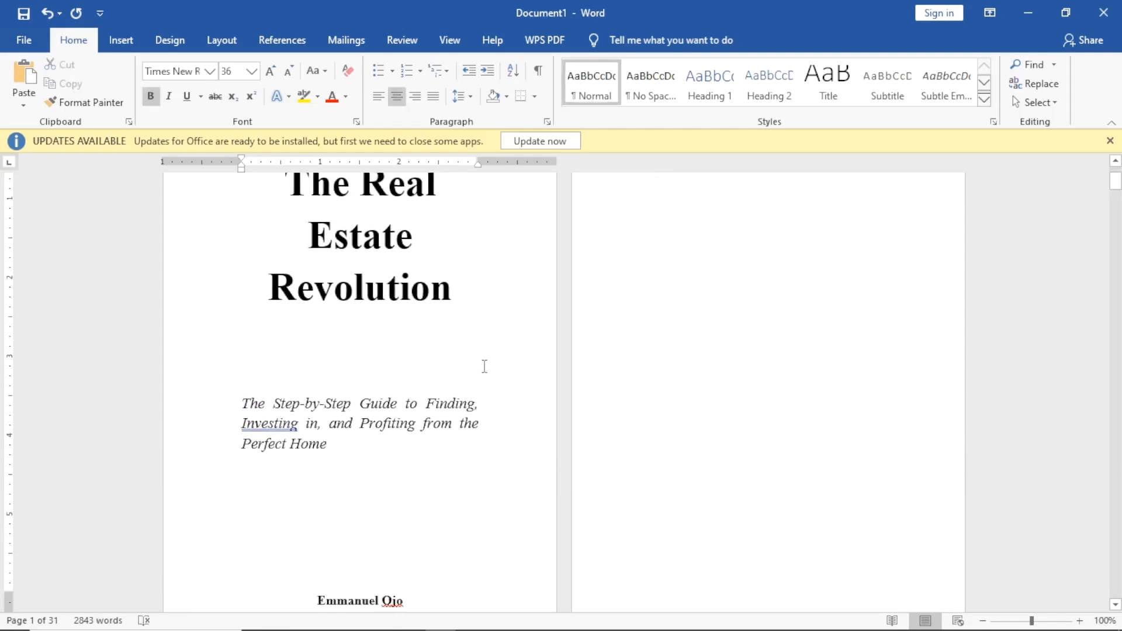
{"action": "scroll", "coordinate": [476, 349], "scroll_direction": "up", "scroll_amount": 5}
{"action": "scroll", "coordinate": [451, 318], "scroll_direction": "down", "scroll_amount": 9}
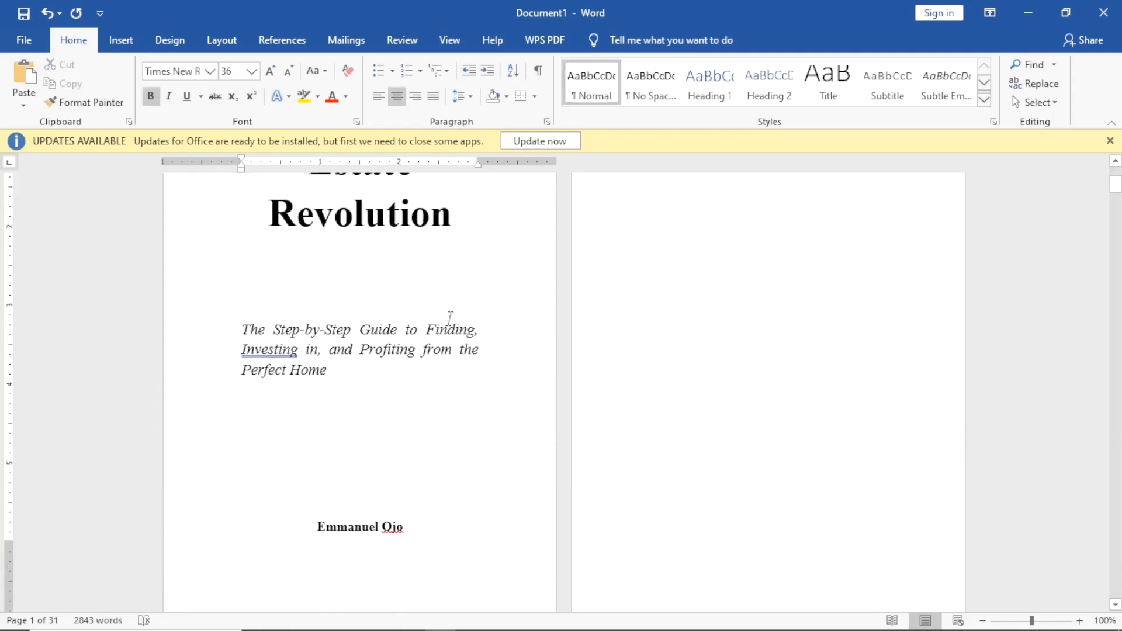
{"action": "scroll", "coordinate": [450, 318], "scroll_direction": "up", "scroll_amount": 8}
{"action": "scroll", "coordinate": [451, 325], "scroll_direction": "up", "scroll_amount": 1}
{"action": "scroll", "coordinate": [539, 376], "scroll_direction": "down", "scroll_amount": 3}
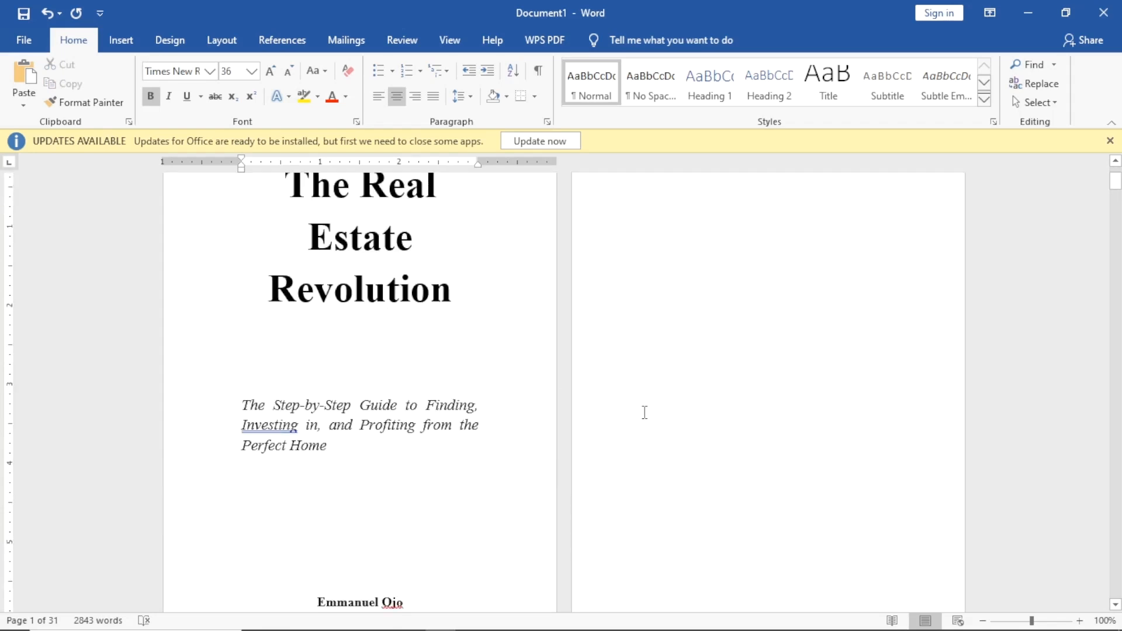
{"action": "left_click", "coordinate": [761, 330]}
{"action": "left_click_drag", "start_coordinate": [666, 250], "coordinate": [832, 589]}
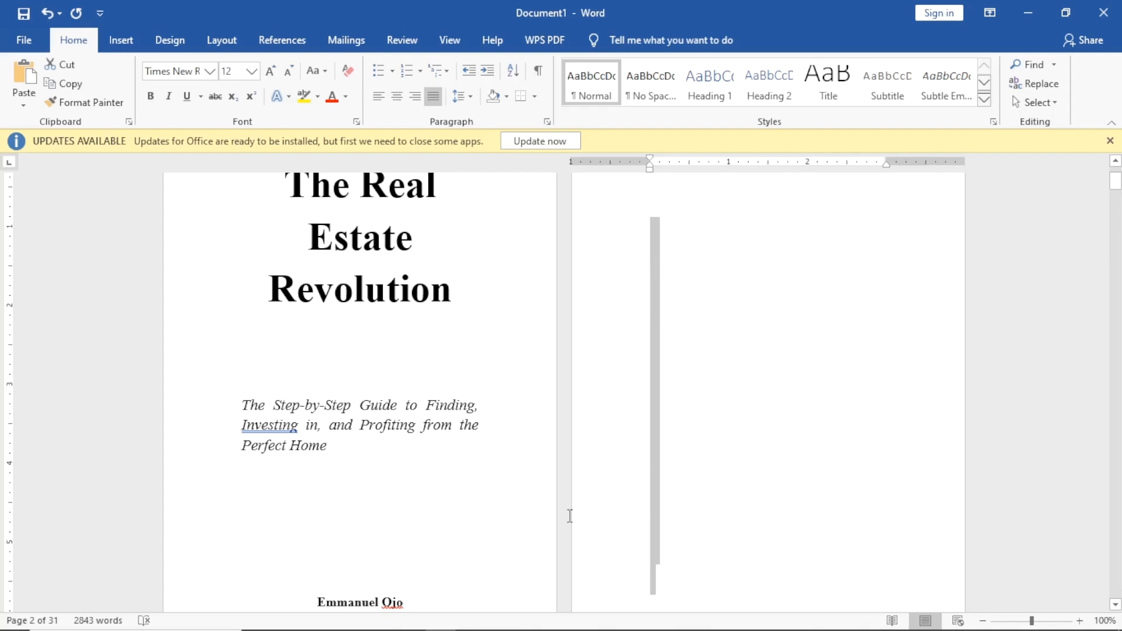
{"action": "key", "text": "BackSpace"}
Remove the remaining blank lines above the copyright notice and restore the accidentally deleted 'o'.
{"action": "scroll", "coordinate": [625, 386], "scroll_direction": "up", "scroll_amount": 3}
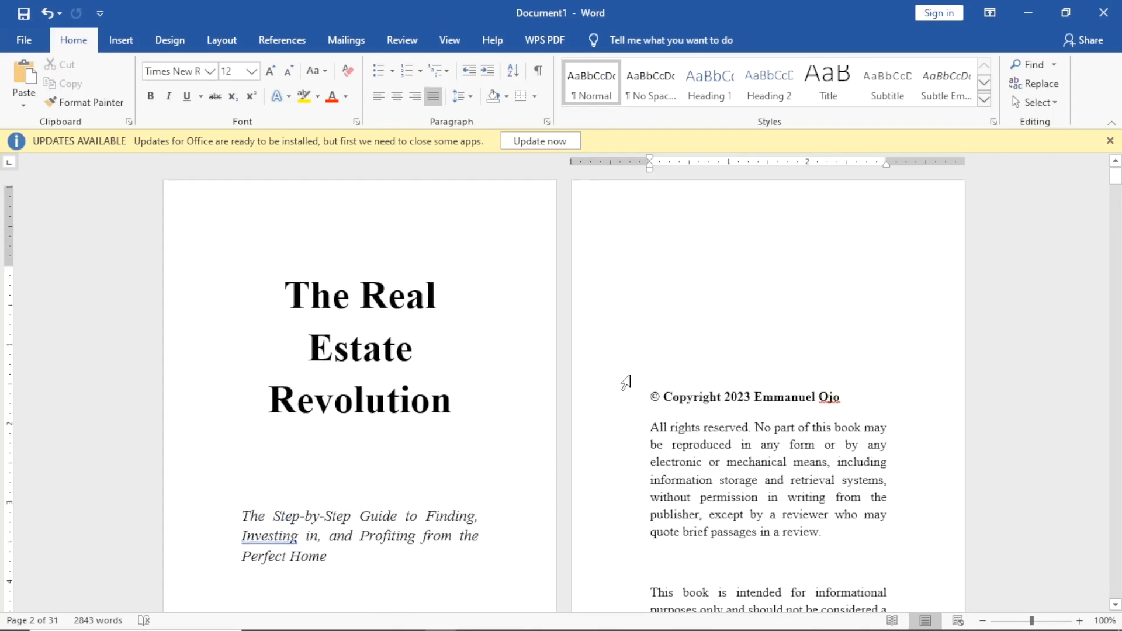
{"action": "key", "text": "Delete"}
{"action": "key", "text": "Delete"}
{"action": "key", "text": "Delete"}
{"action": "key", "text": "Delete"}
{"action": "key", "text": "BackSpace"}
{"action": "key", "text": "BackSpace"}
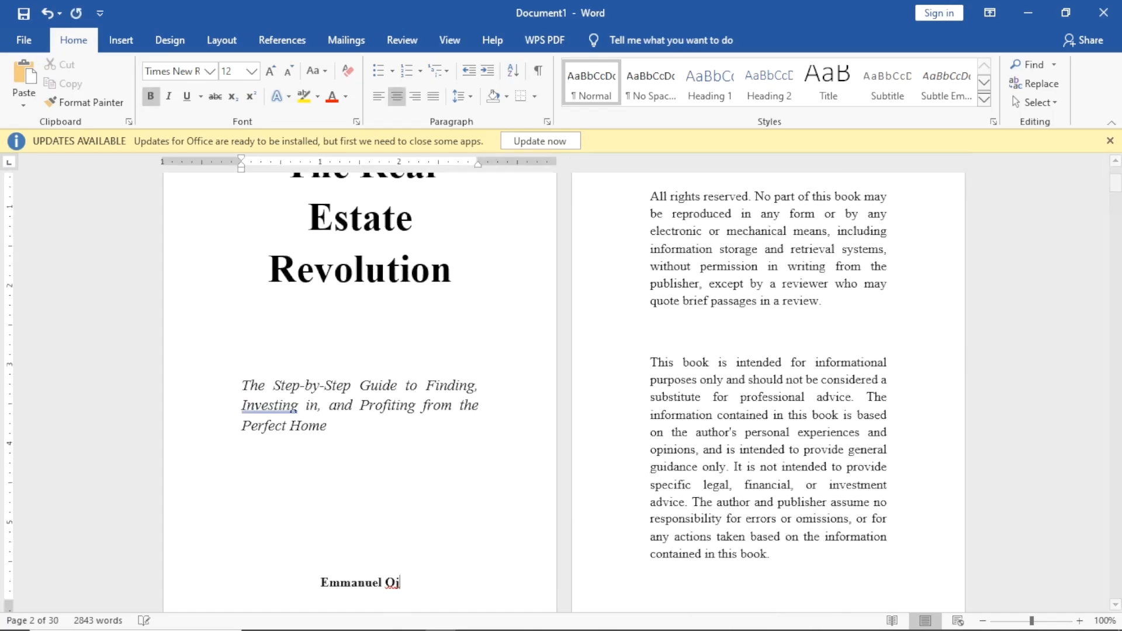
{"action": "scroll", "coordinate": [644, 377], "scroll_direction": "up", "scroll_amount": 2}
{"action": "scroll", "coordinate": [603, 441], "scroll_direction": "down", "scroll_amount": 3}
{"action": "scroll", "coordinate": [605, 427], "scroll_direction": "up", "scroll_amount": 2}
{"action": "scroll", "coordinate": [590, 445], "scroll_direction": "down", "scroll_amount": 1}
{"action": "type", "text": "o"}
{"action": "scroll", "coordinate": [643, 421], "scroll_direction": "up", "scroll_amount": 3}
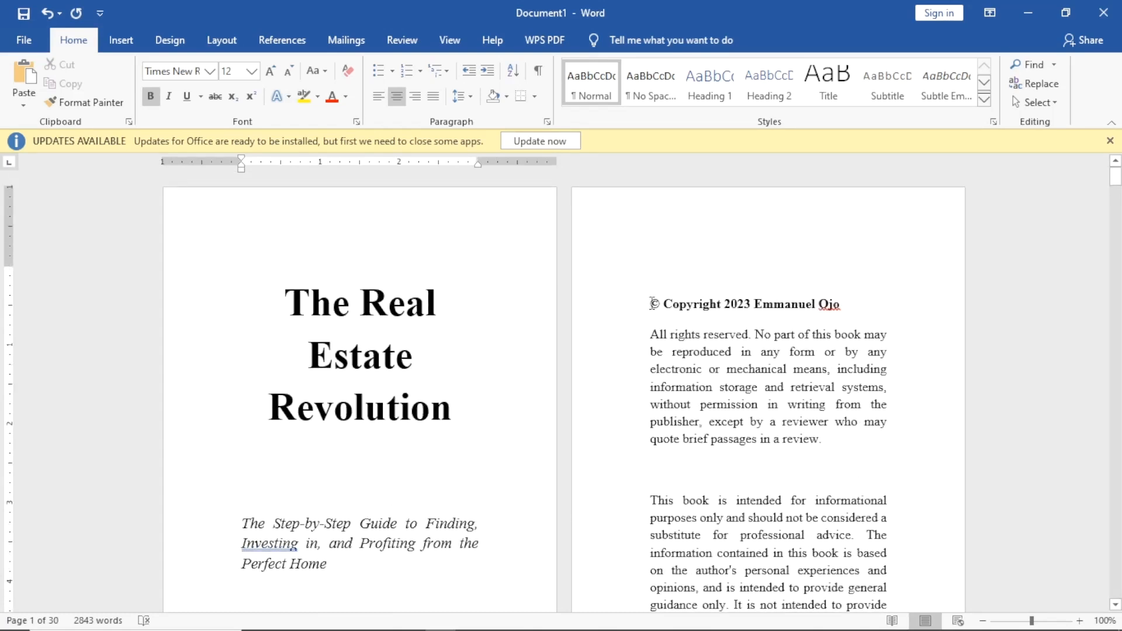
{"action": "left_click", "coordinate": [652, 304]}
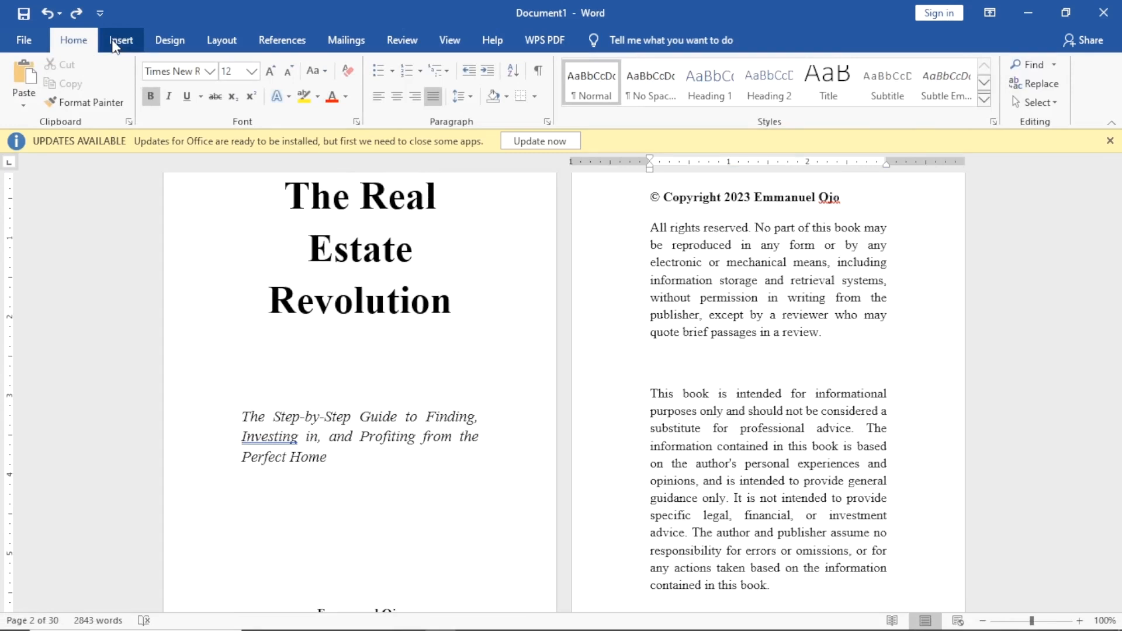
Insert a page break so the copyright notice starts on a new page.
{"action": "left_click", "coordinate": [120, 40]}
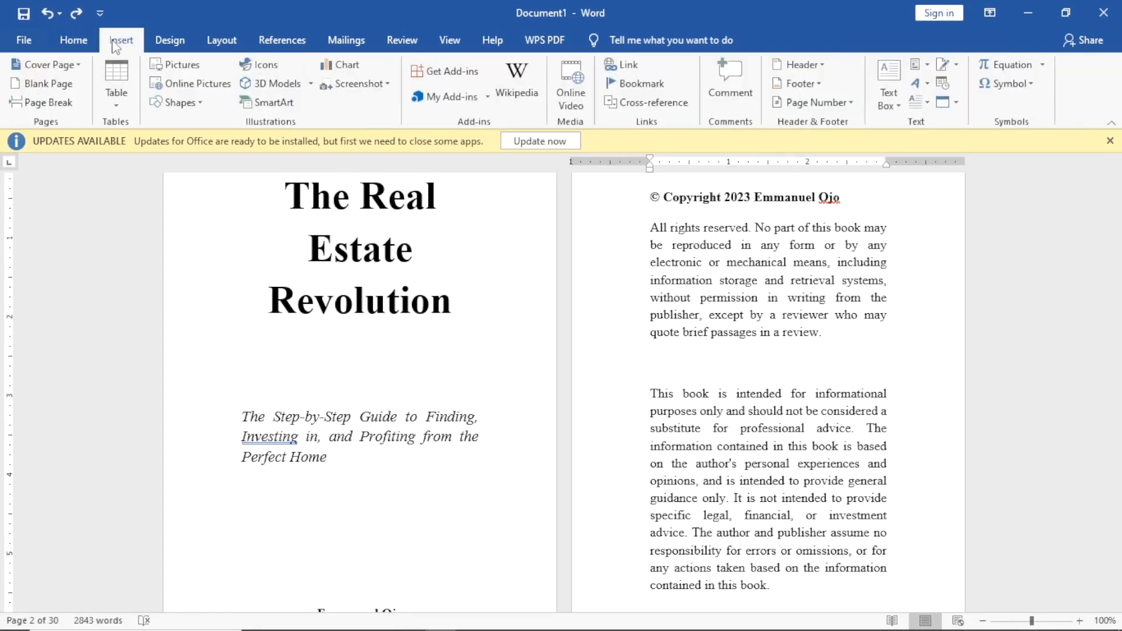
{"action": "left_click", "coordinate": [39, 104]}
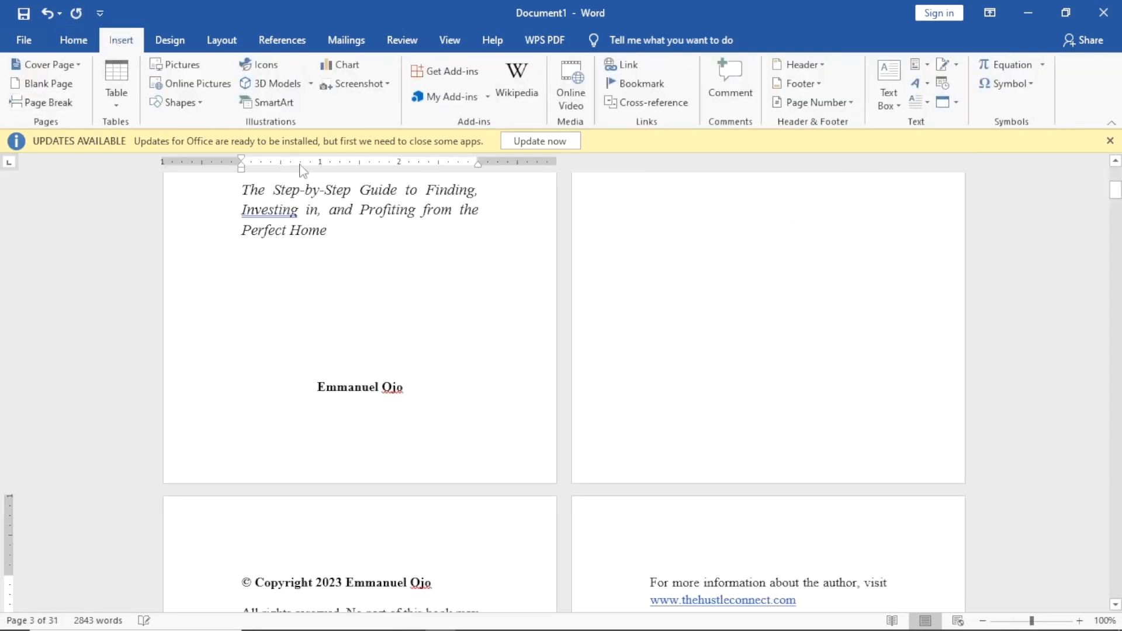
{"action": "scroll", "coordinate": [746, 339], "scroll_direction": "up", "scroll_amount": 5}
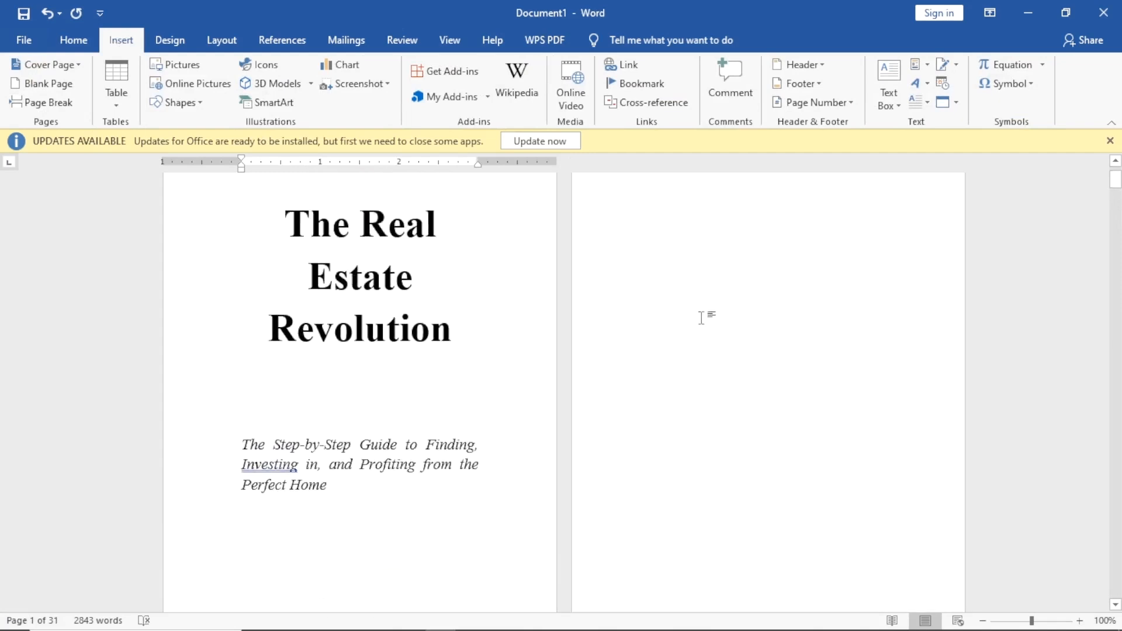
{"action": "scroll", "coordinate": [358, 353], "scroll_direction": "down", "scroll_amount": 6}
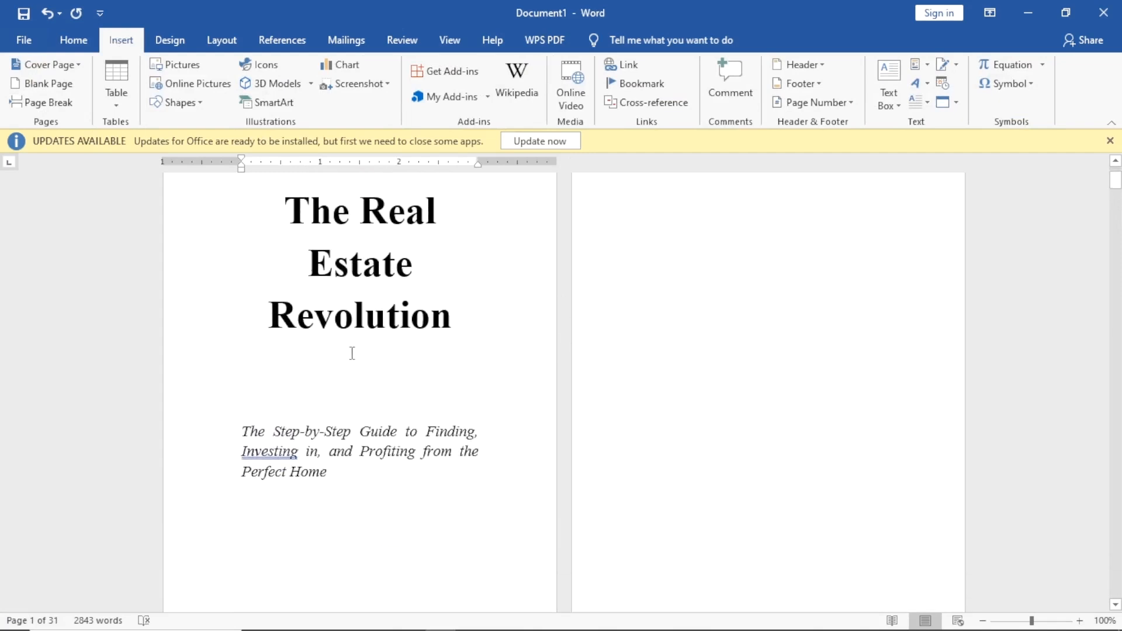
{"action": "scroll", "coordinate": [368, 382], "scroll_direction": "up", "scroll_amount": 2}
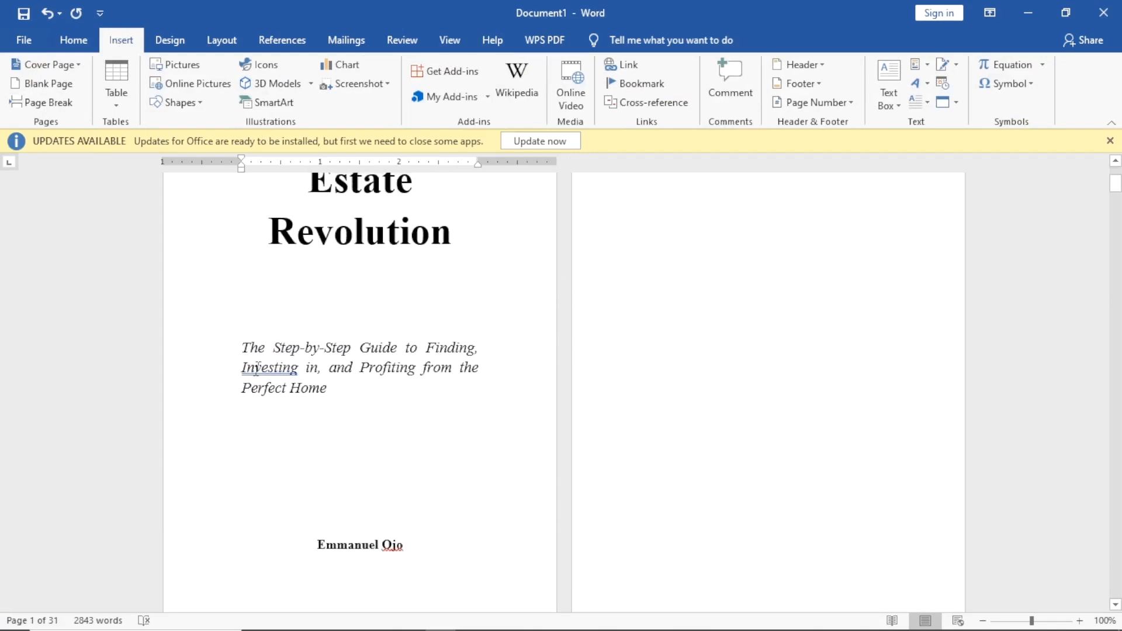
Review the front pages, now with a blank page between the title and copyright pages.
{"action": "left_click", "coordinate": [285, 347]}
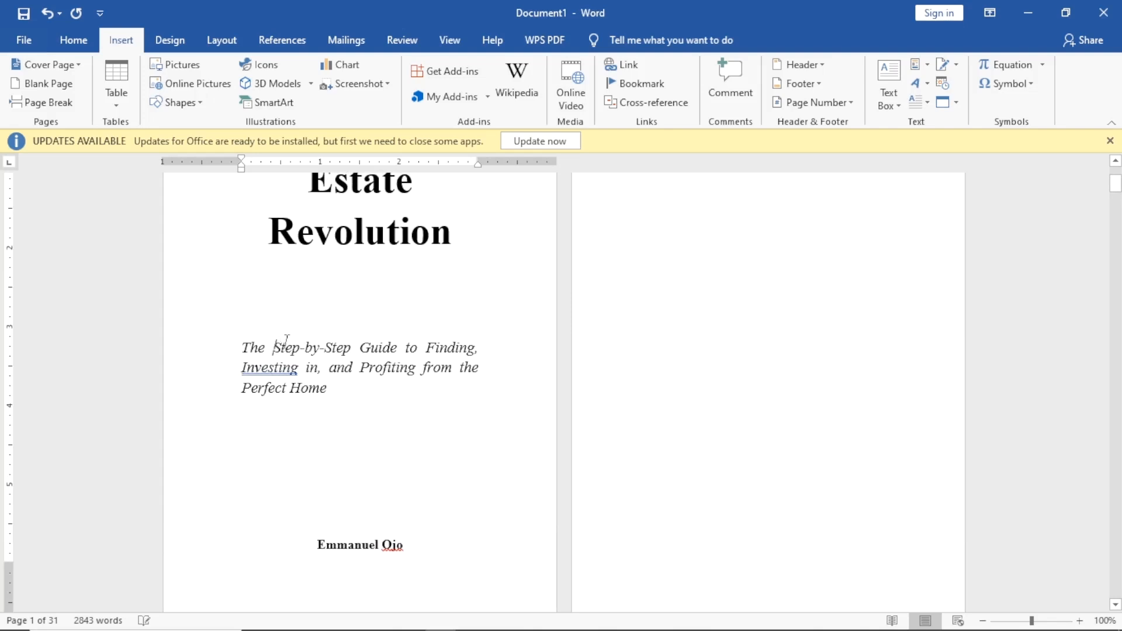
{"action": "left_click", "coordinate": [74, 40]}
{"action": "scroll", "coordinate": [420, 364], "scroll_direction": "down", "scroll_amount": 2}
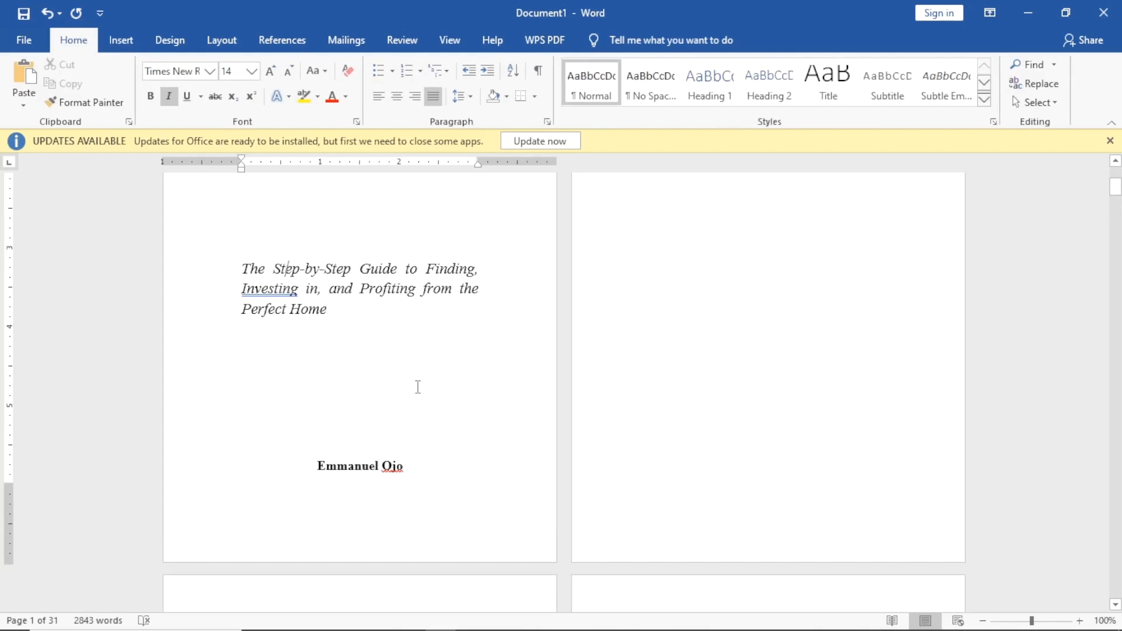
{"action": "scroll", "coordinate": [418, 387], "scroll_direction": "down", "scroll_amount": 10}
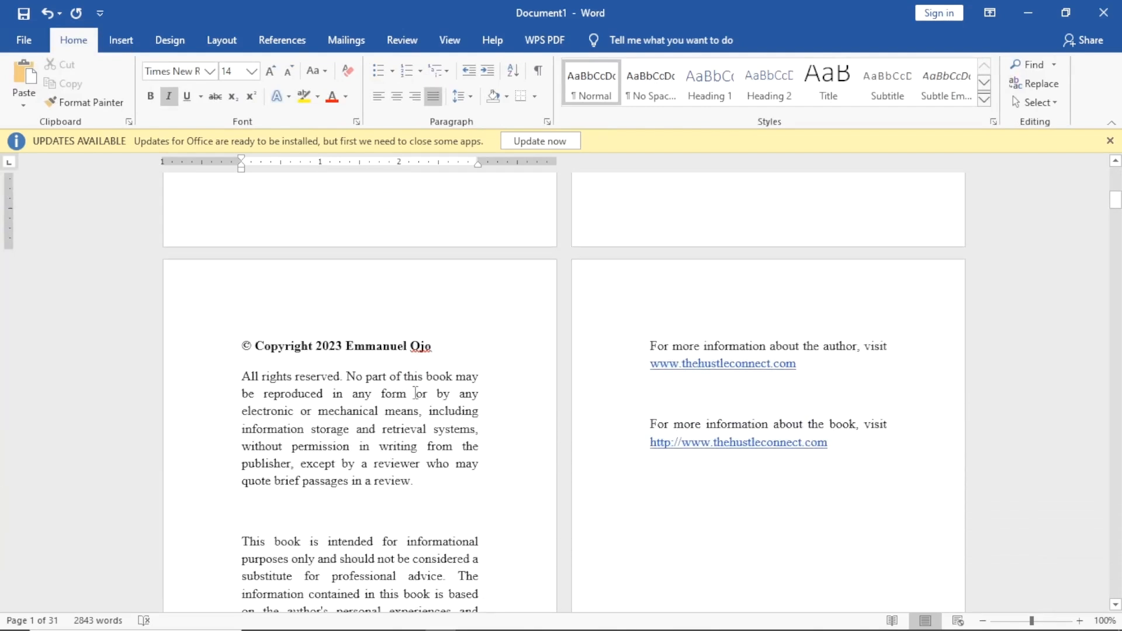
{"action": "scroll", "coordinate": [416, 393], "scroll_direction": "down", "scroll_amount": 9}
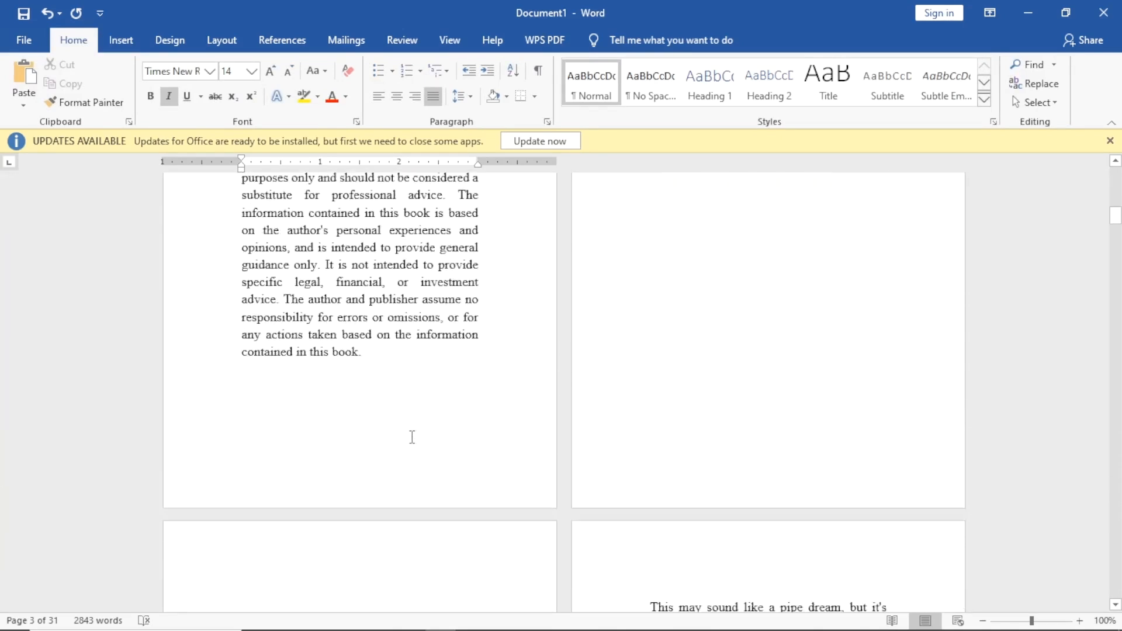
{"action": "scroll", "coordinate": [412, 437], "scroll_direction": "up", "scroll_amount": 10}
{"action": "scroll", "coordinate": [726, 343], "scroll_direction": "up", "scroll_amount": 3}
{"action": "scroll", "coordinate": [717, 392], "scroll_direction": "down", "scroll_amount": 7}
{"action": "scroll", "coordinate": [717, 392], "scroll_direction": "down", "scroll_amount": 17}
{"action": "scroll", "coordinate": [364, 261], "scroll_direction": "up", "scroll_amount": 3}
{"action": "scroll", "coordinate": [363, 262], "scroll_direction": "up", "scroll_amount": 1}
{"action": "scroll", "coordinate": [413, 349], "scroll_direction": "down", "scroll_amount": 2}
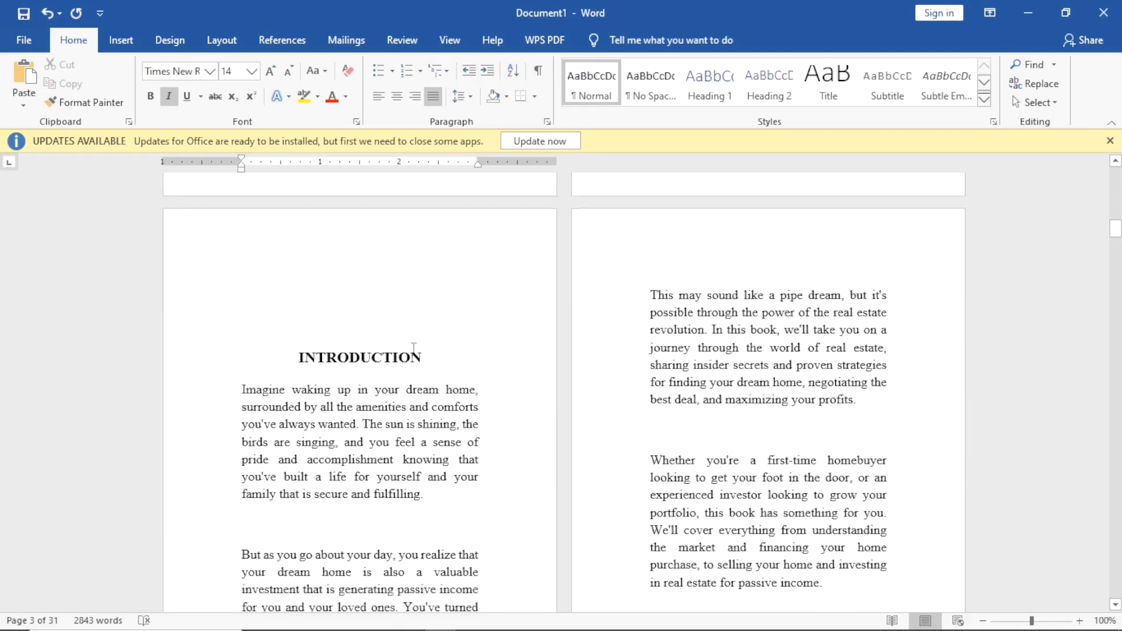
{"action": "left_click", "coordinate": [314, 333]}
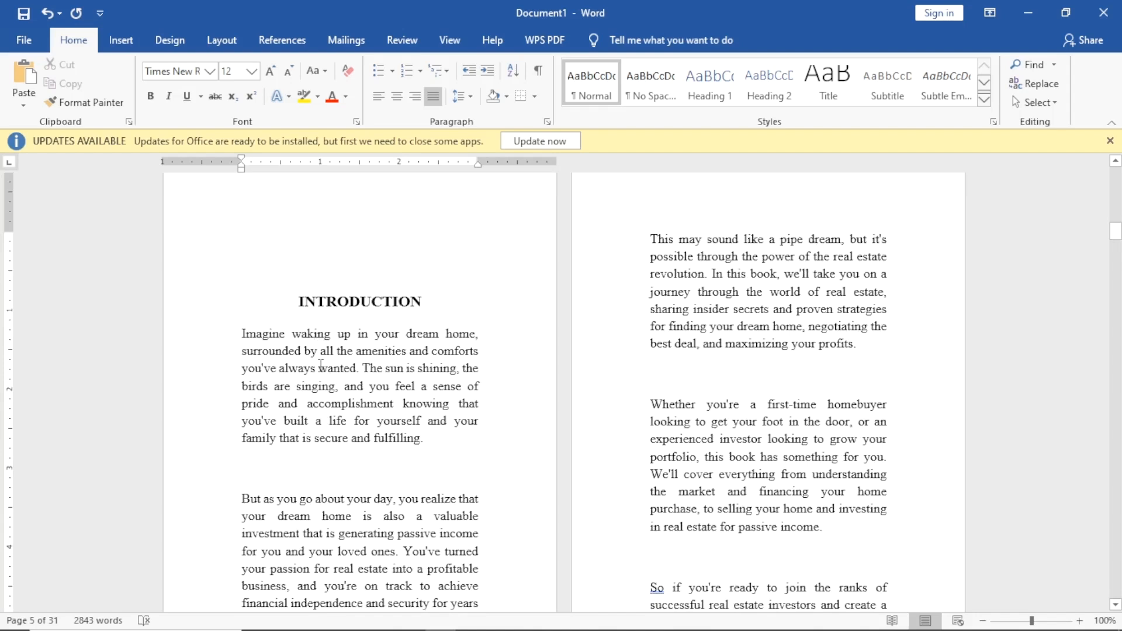
{"action": "scroll", "coordinate": [481, 328], "scroll_direction": "up", "scroll_amount": 1}
{"action": "scroll", "coordinate": [485, 322], "scroll_direction": "down", "scroll_amount": 15}
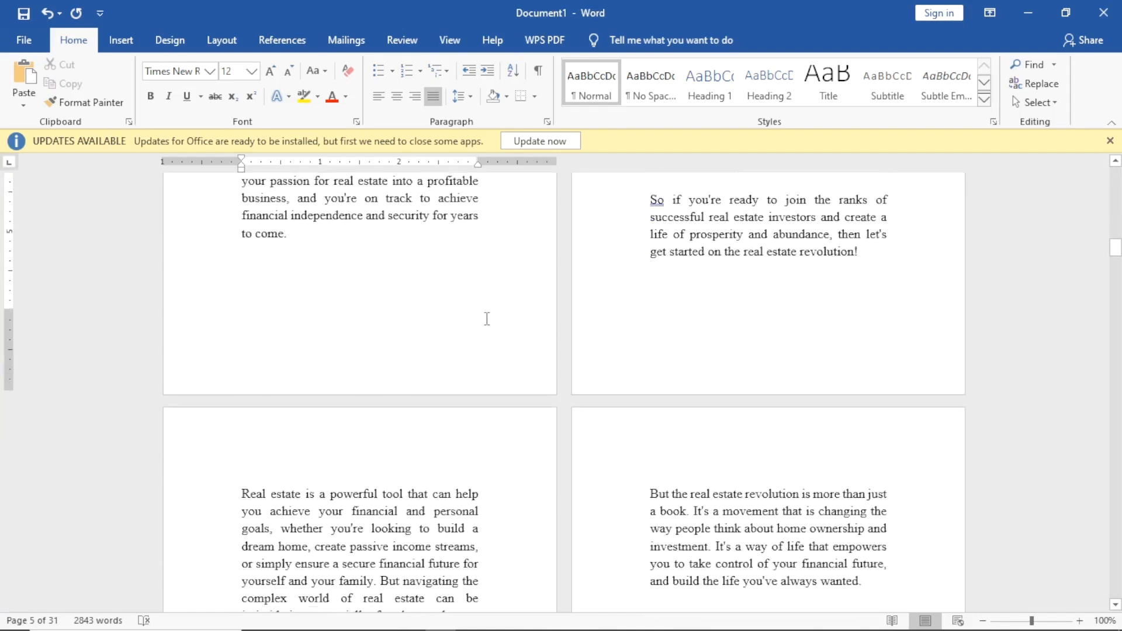
{"action": "scroll", "coordinate": [487, 319], "scroll_direction": "down", "scroll_amount": 3}
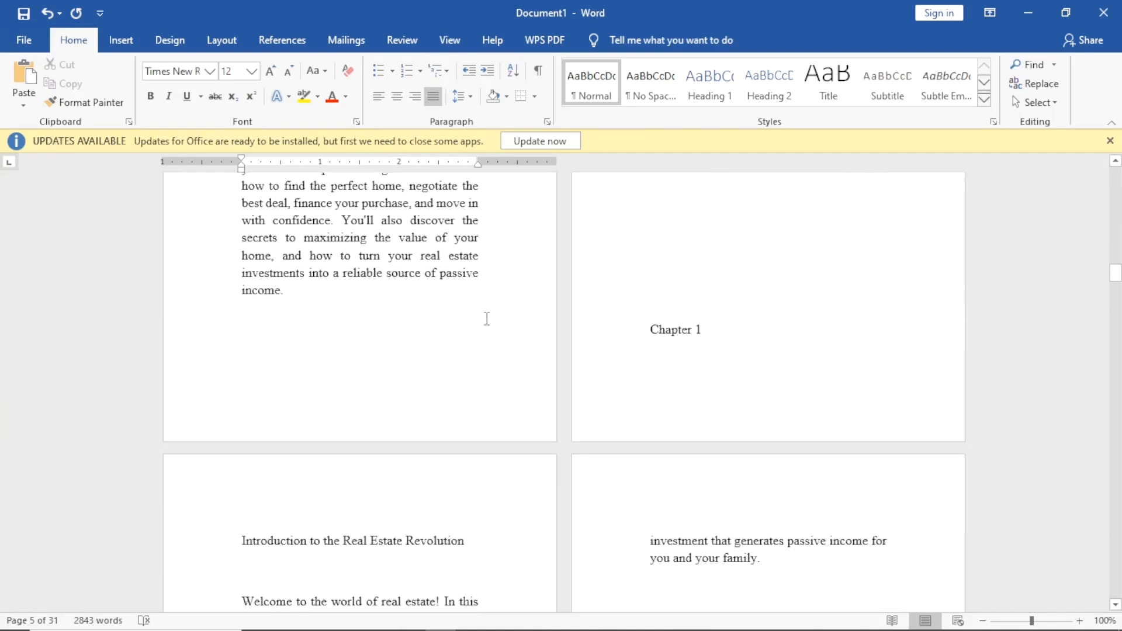
Push Chapter 1 onto a new page and make both heading lines bold 14 pt.
{"action": "left_click", "coordinate": [654, 326]}
{"action": "key", "text": "Return"}
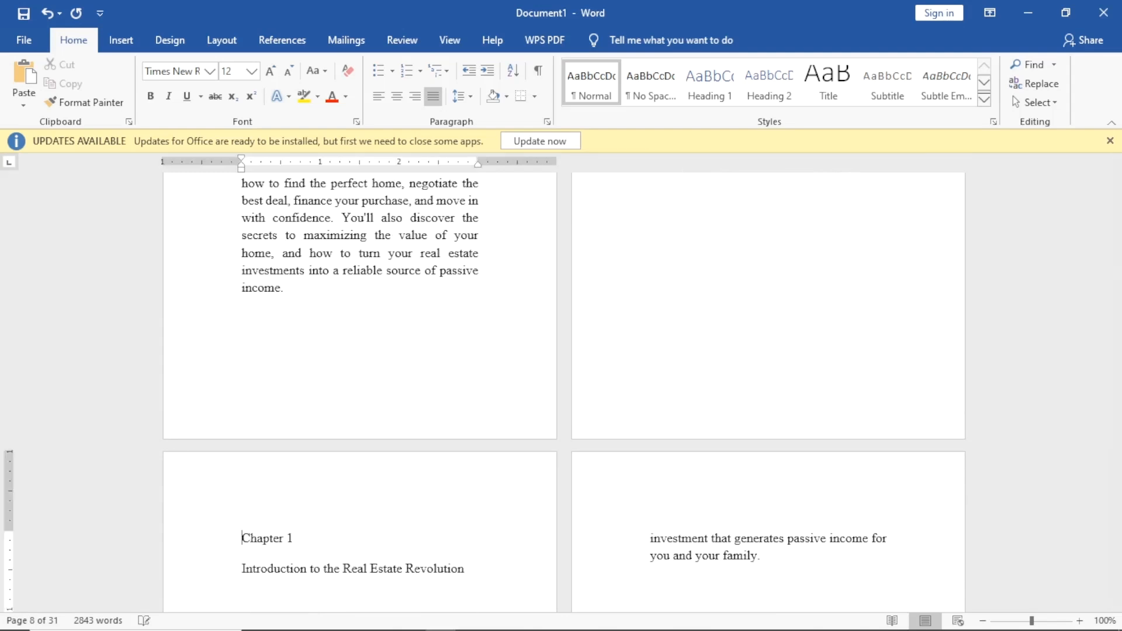
{"action": "scroll", "coordinate": [238, 424], "scroll_direction": "down", "scroll_amount": 1}
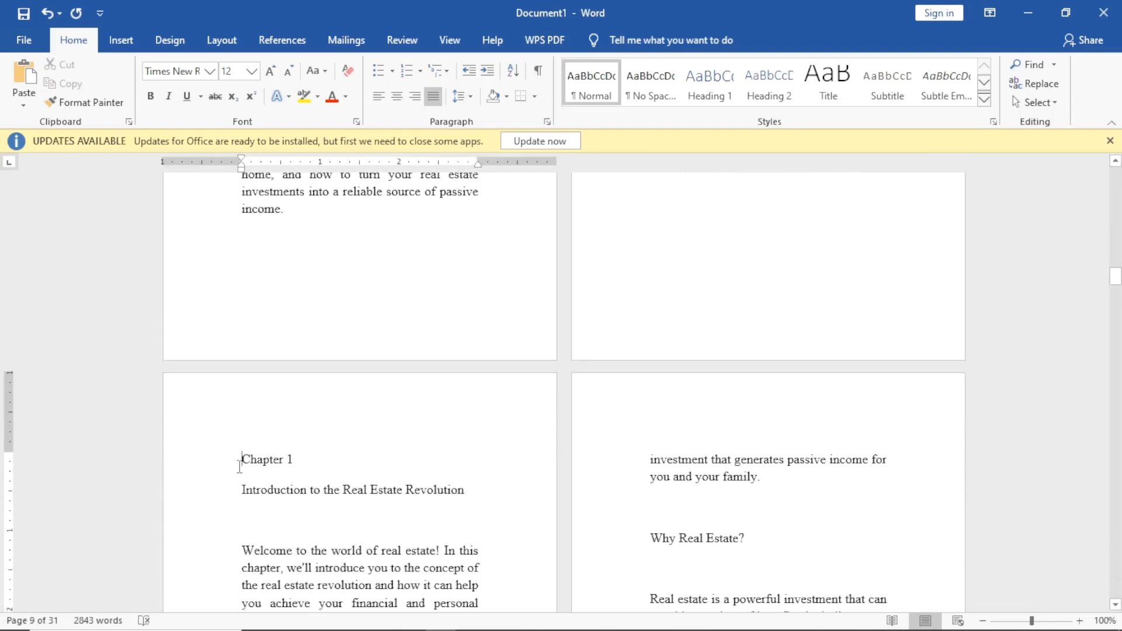
{"action": "left_click_drag", "start_coordinate": [239, 465], "coordinate": [299, 461]}
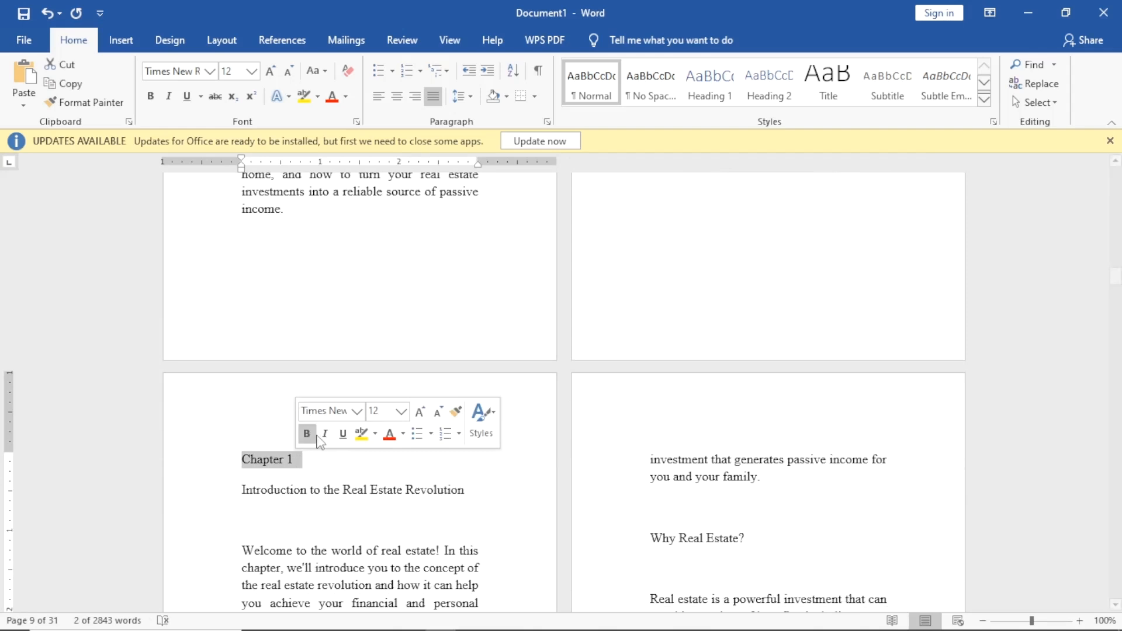
{"action": "key", "text": "ctrl+b"}
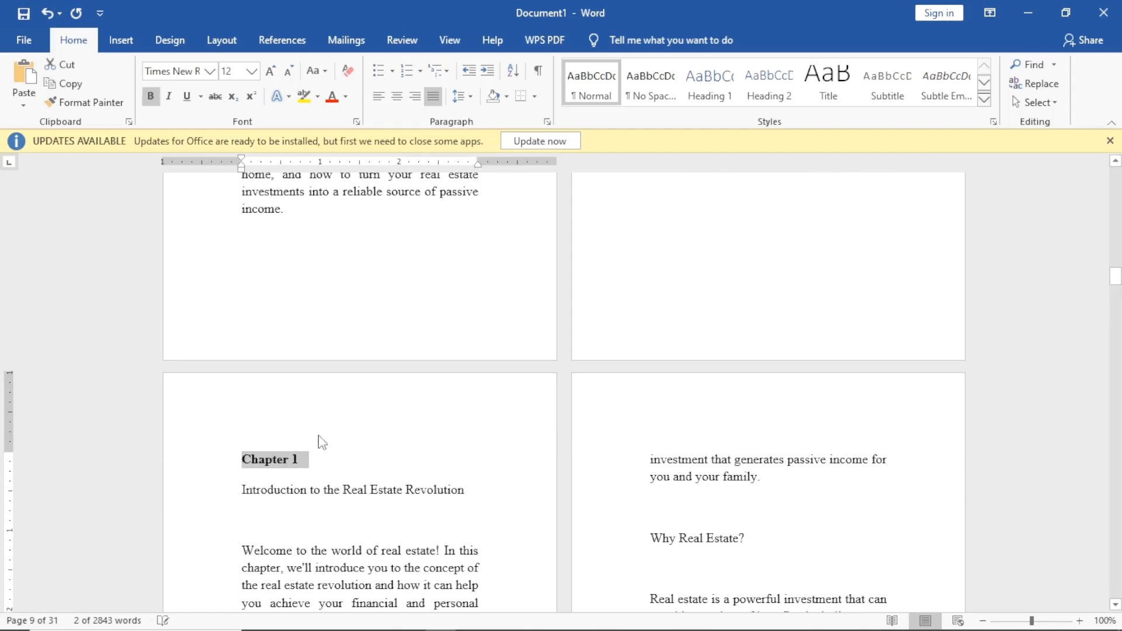
{"action": "left_click", "coordinate": [252, 70]}
{"action": "left_click", "coordinate": [234, 162]}
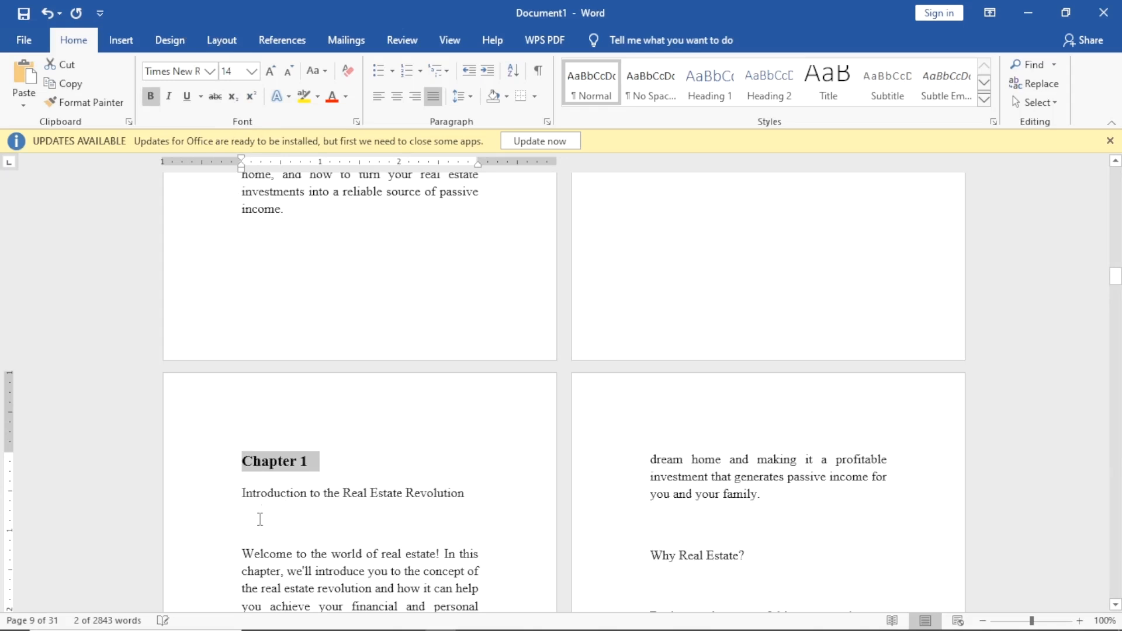
{"action": "left_click_drag", "start_coordinate": [243, 488], "coordinate": [470, 497]}
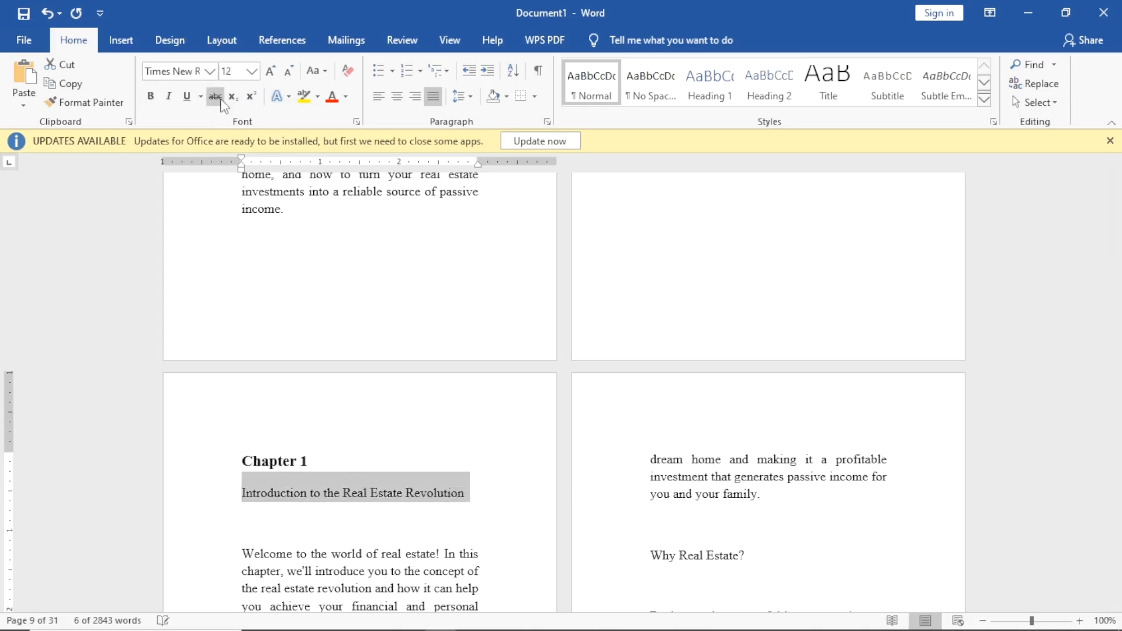
{"action": "key", "text": "ctrl+b"}
{"action": "left_click", "coordinate": [252, 71]}
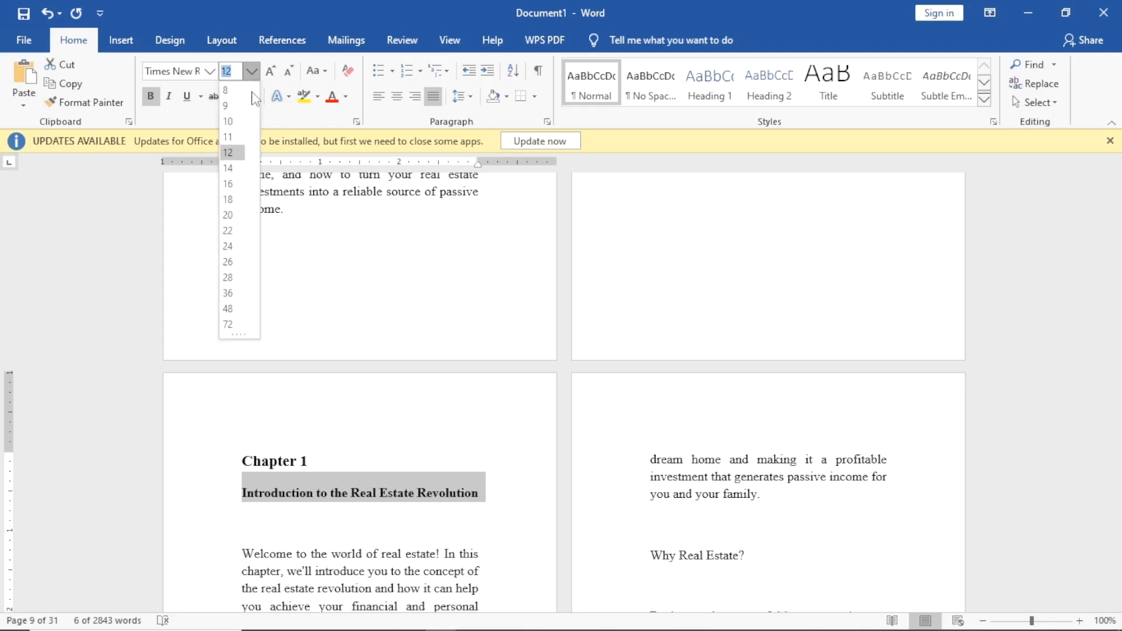
{"action": "left_click", "coordinate": [234, 163]}
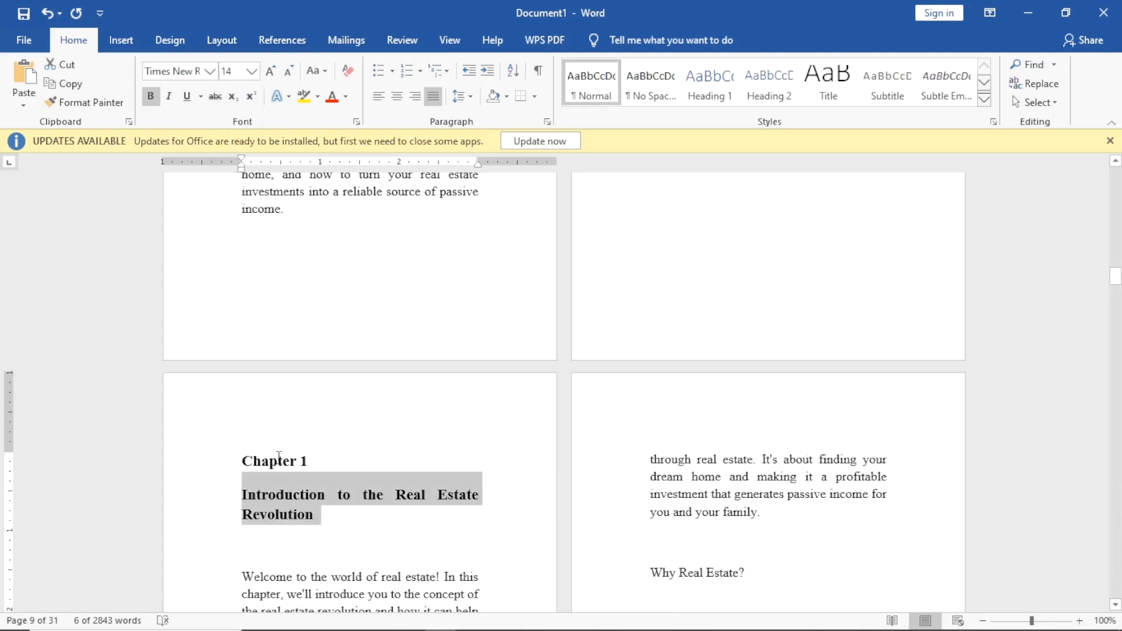
Change Chapter 1 to UPPERCASE and centre it and the introduction title.
{"action": "left_click_drag", "start_coordinate": [244, 466], "coordinate": [321, 464]}
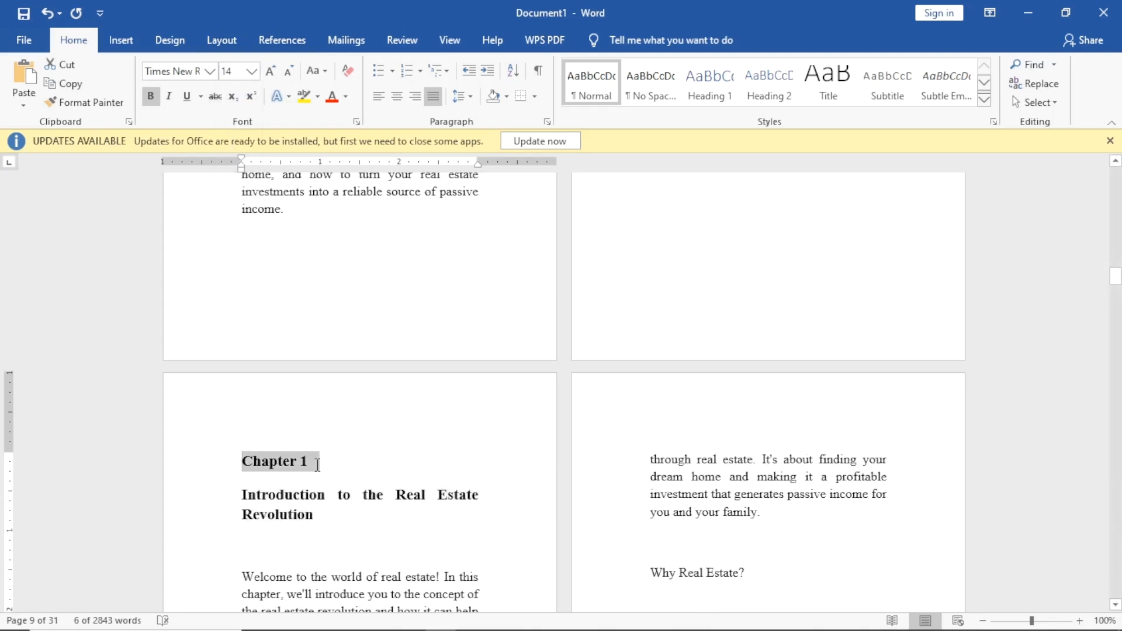
{"action": "left_click", "coordinate": [315, 71]}
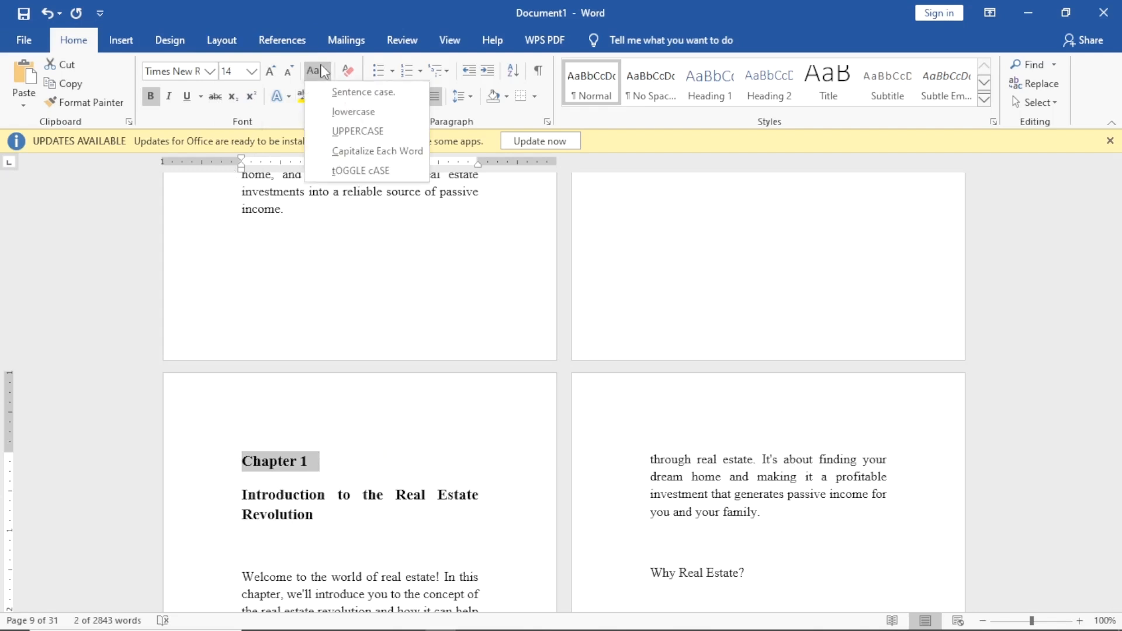
{"action": "left_click", "coordinate": [357, 131]}
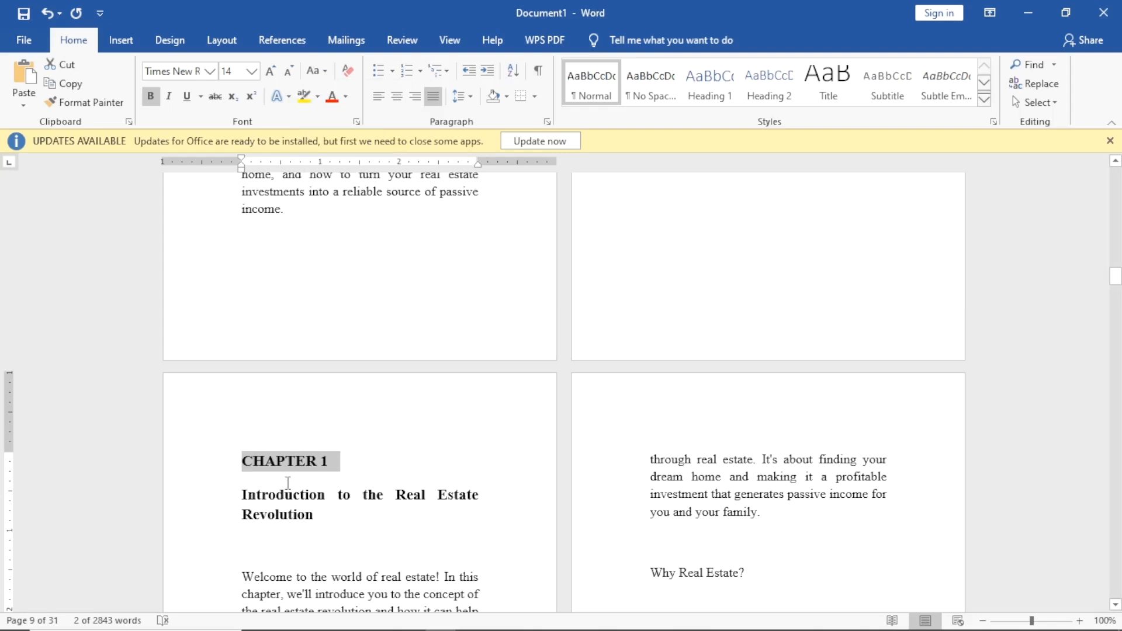
{"action": "key", "text": "ctrl+e"}
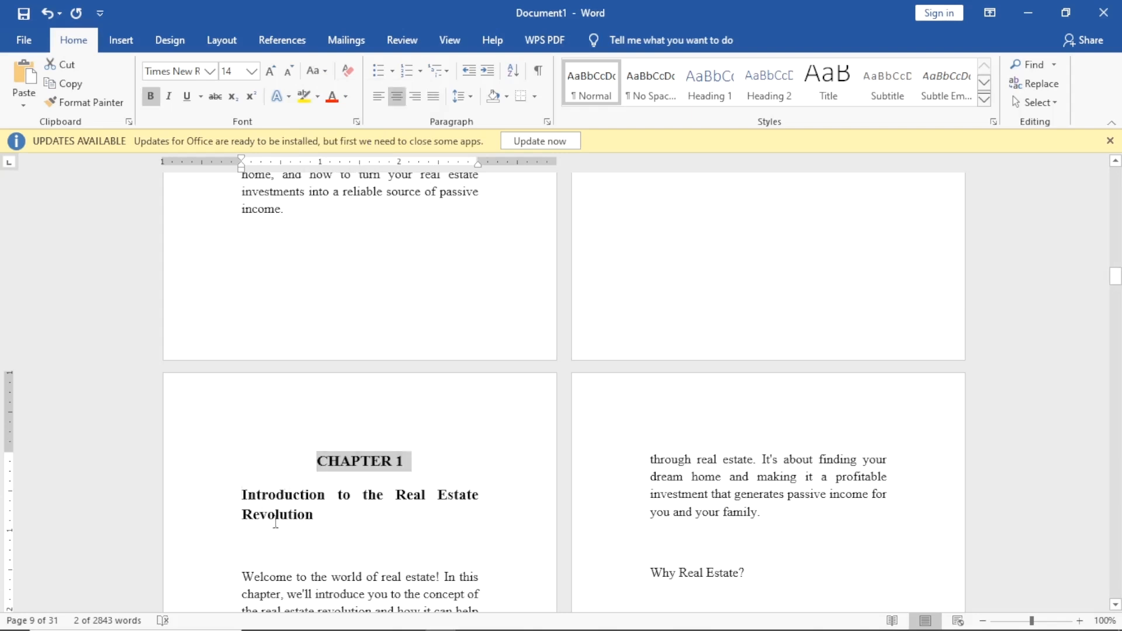
{"action": "left_click_drag", "start_coordinate": [257, 507], "coordinate": [298, 528]}
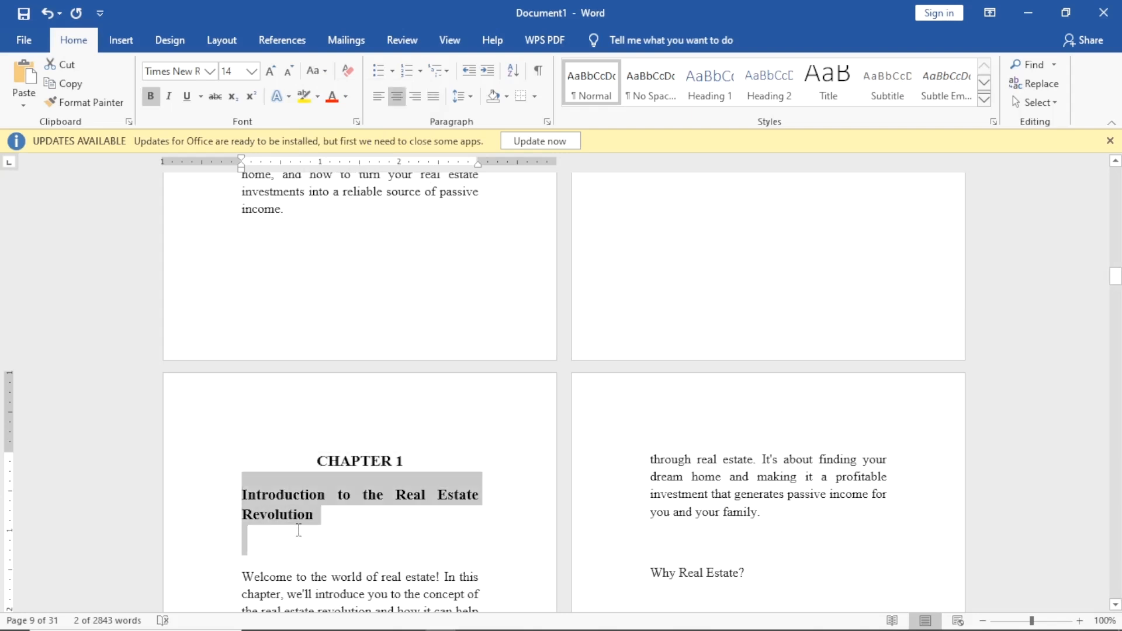
{"action": "left_click", "coordinate": [404, 95]}
{"action": "left_click", "coordinate": [427, 520]}
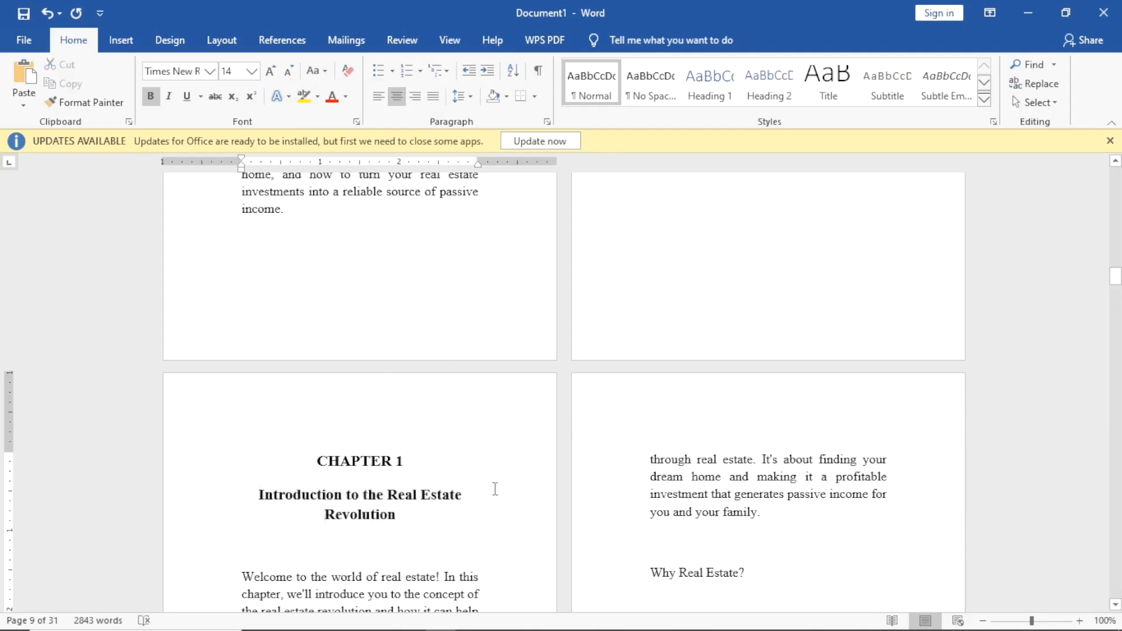
{"action": "scroll", "coordinate": [485, 461], "scroll_direction": "down", "scroll_amount": 1}
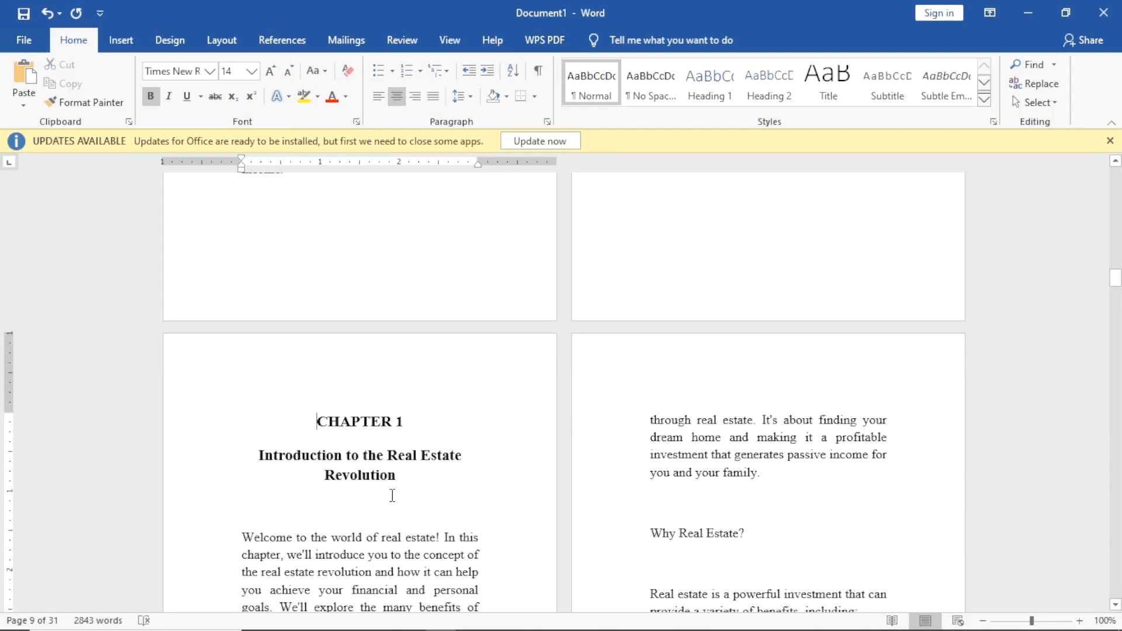
Add a blank line above CHAPTER 1 to lower it on the page.
{"action": "key", "text": "Return"}
{"action": "key", "text": "Return"}
{"action": "key", "text": "Return"}
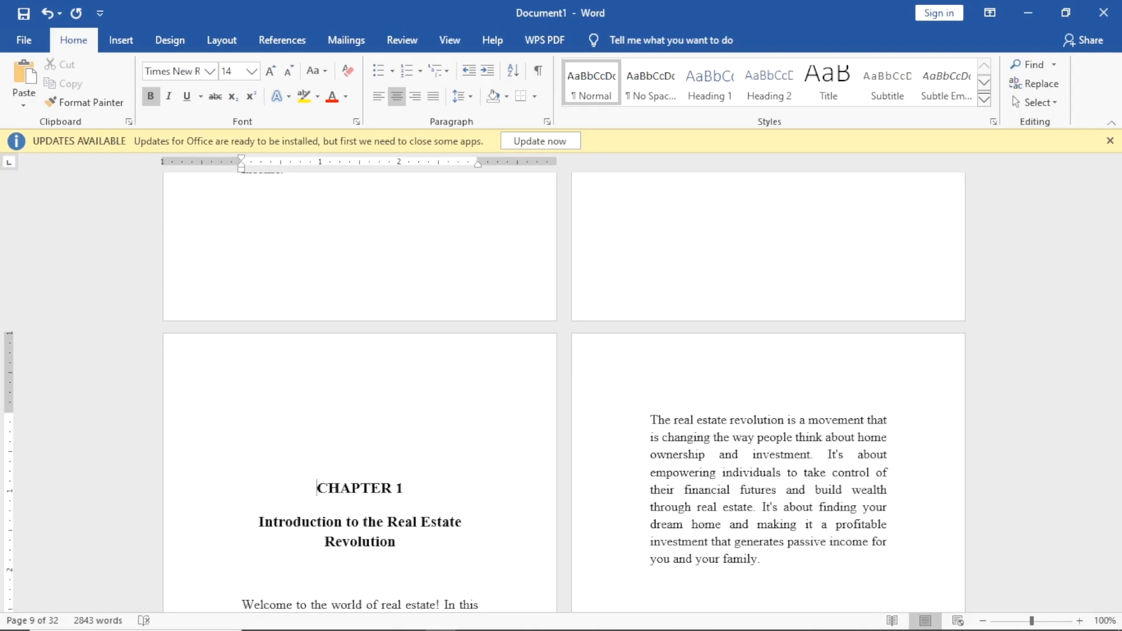
{"action": "scroll", "coordinate": [484, 483], "scroll_direction": "down", "scroll_amount": 5}
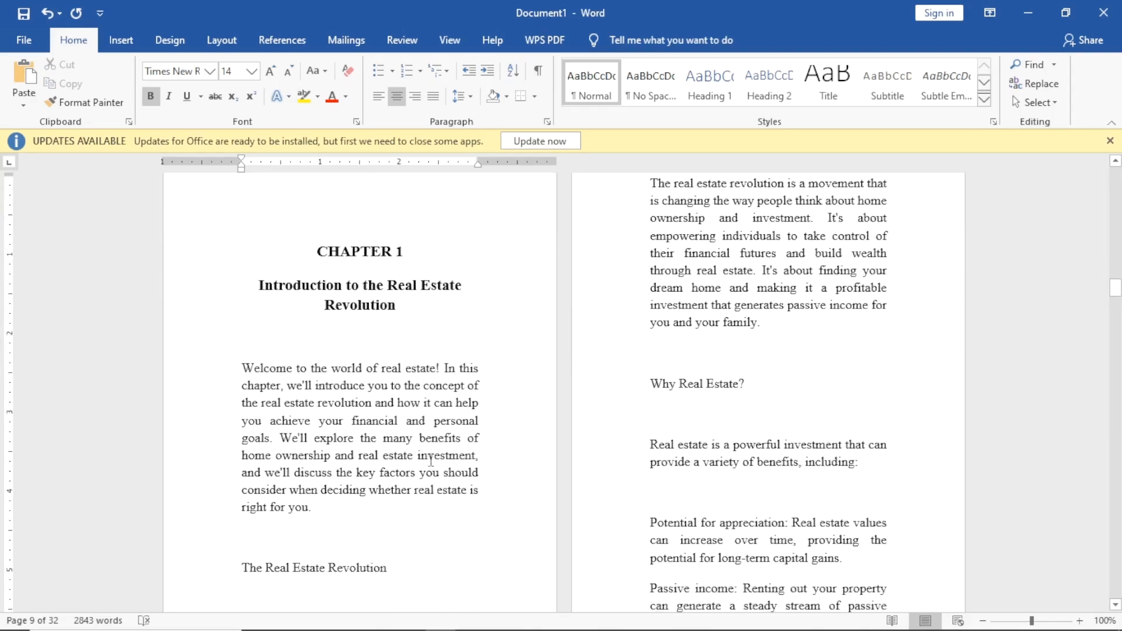
{"action": "scroll", "coordinate": [427, 447], "scroll_direction": "up", "scroll_amount": 20}
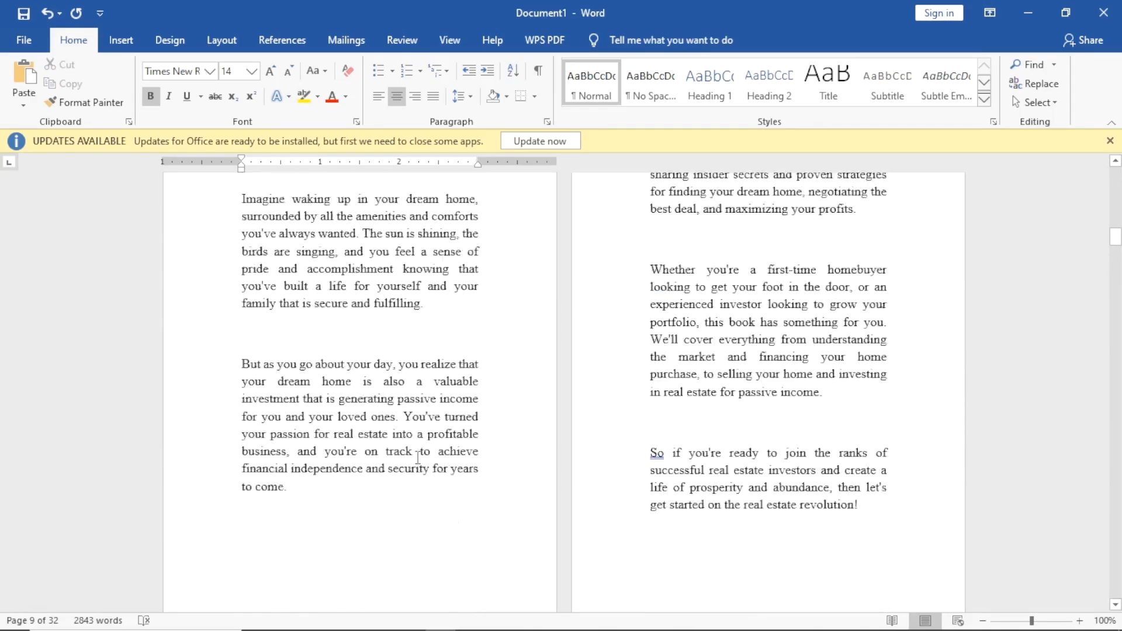
{"action": "scroll", "coordinate": [411, 529], "scroll_direction": "down", "scroll_amount": 20}
Start new paragraphs at 'We'll explore', 'It's about empowering' and 'It's about finding'.
{"action": "left_click", "coordinate": [287, 440]}
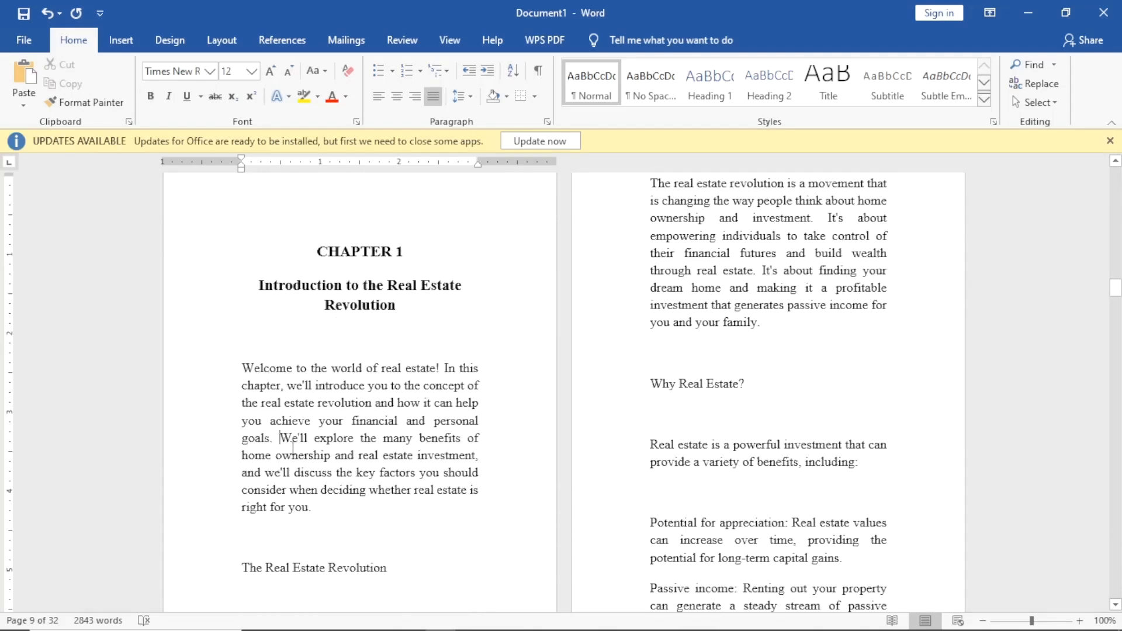
{"action": "key", "text": "Return"}
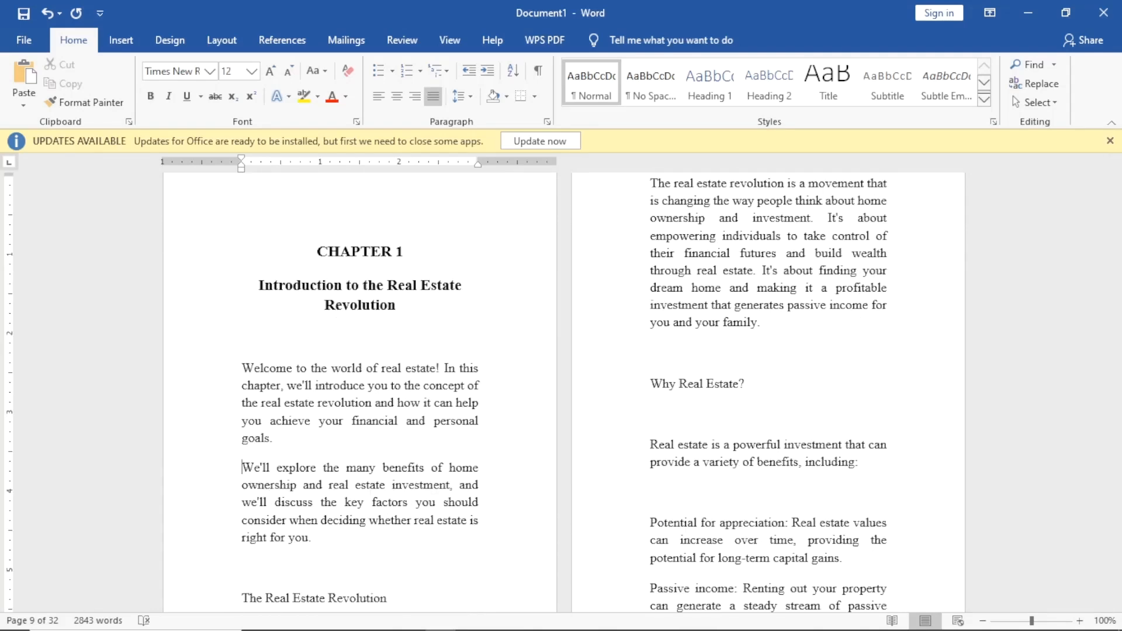
{"action": "scroll", "coordinate": [703, 276], "scroll_direction": "up", "scroll_amount": 3}
{"action": "scroll", "coordinate": [572, 273], "scroll_direction": "down", "scroll_amount": 4}
{"action": "scroll", "coordinate": [519, 271], "scroll_direction": "down", "scroll_amount": 4}
{"action": "scroll", "coordinate": [869, 225], "scroll_direction": "up", "scroll_amount": 5}
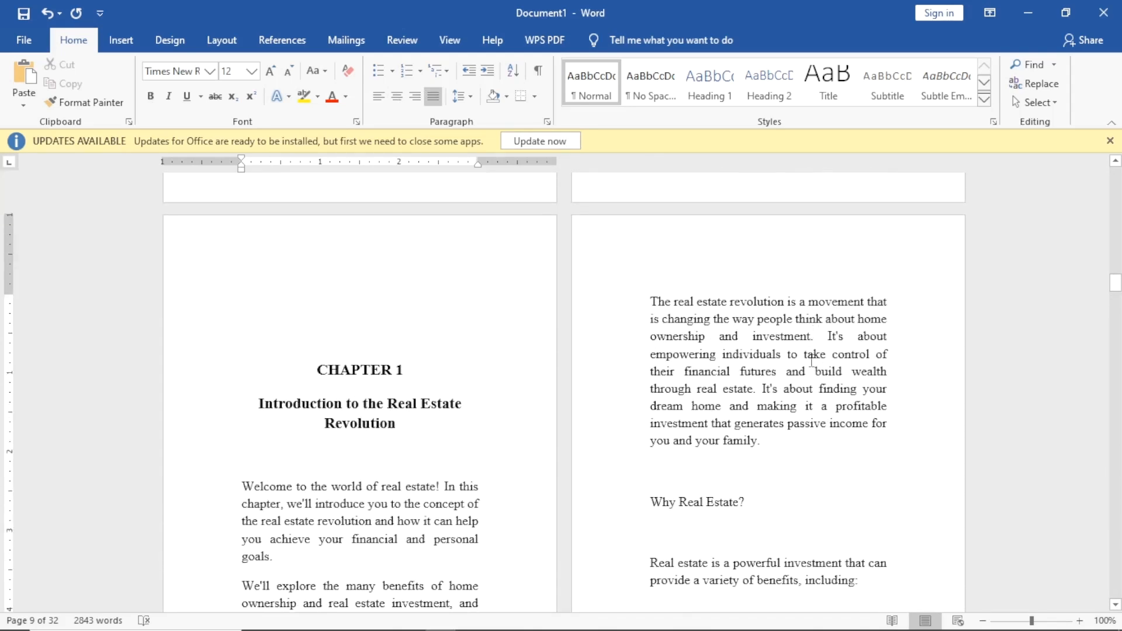
{"action": "left_click", "coordinate": [831, 336]}
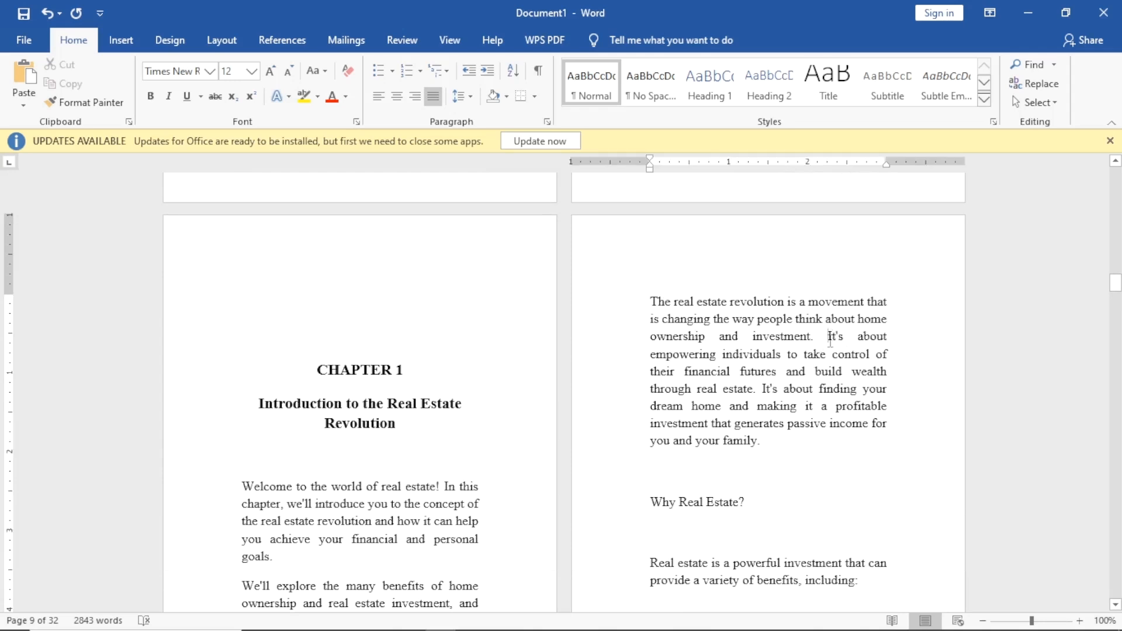
{"action": "key", "text": "Return"}
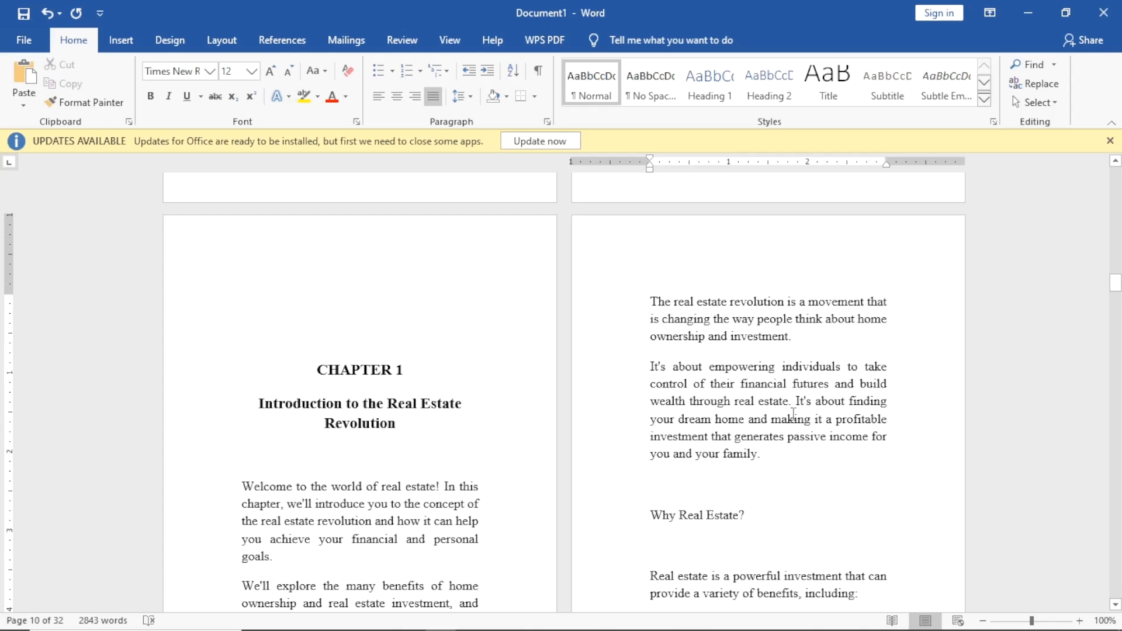
{"action": "key", "text": "Return"}
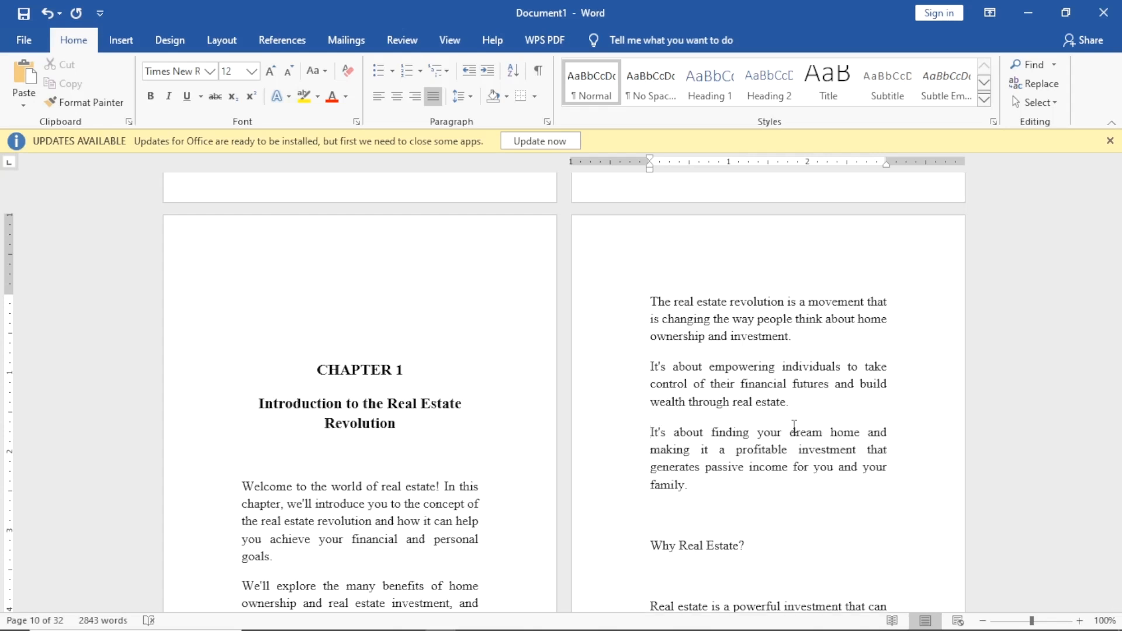
{"action": "scroll", "coordinate": [678, 409], "scroll_direction": "down", "scroll_amount": 5}
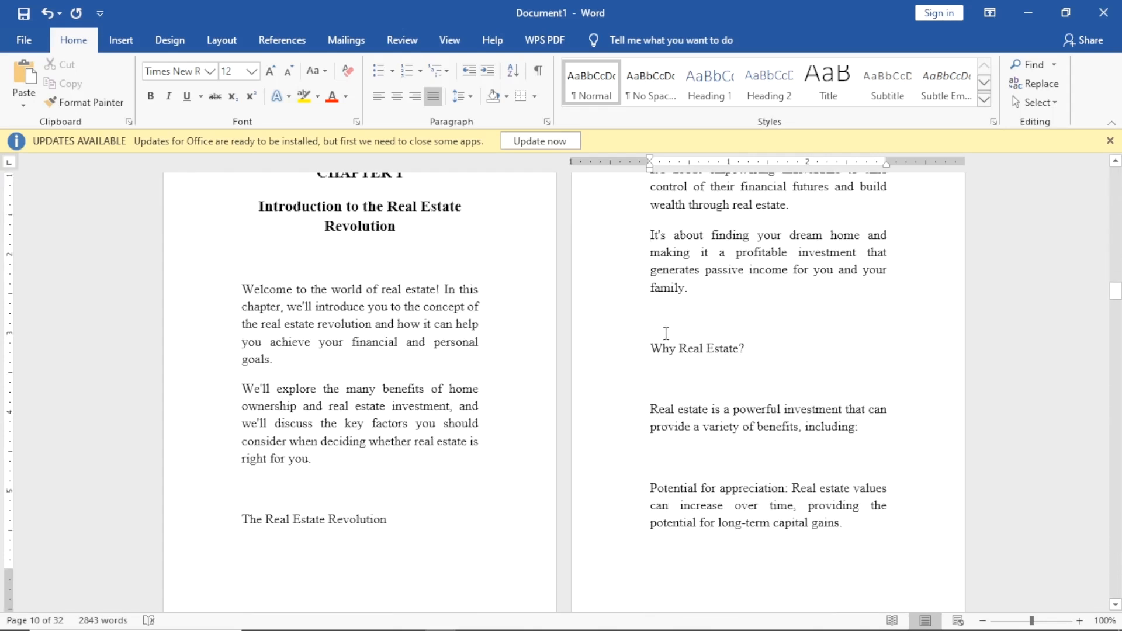
Adjust the blank-line spacing above 'Why Real Estate?'.
{"action": "left_click", "coordinate": [650, 323]}
{"action": "key", "text": "BackSpace"}
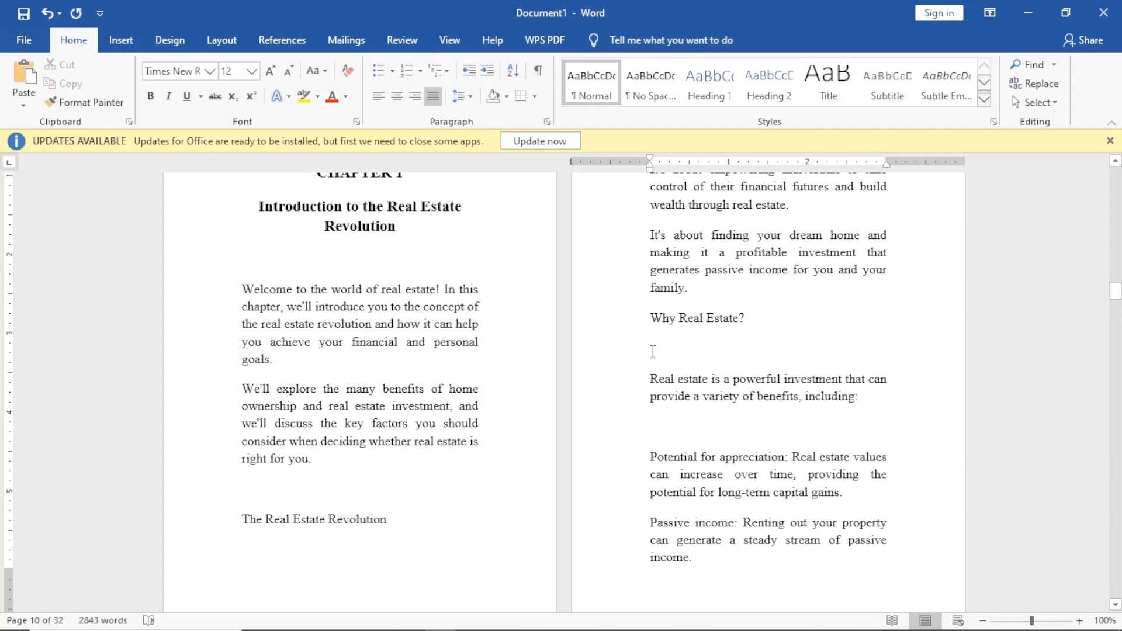
{"action": "key", "text": "Return"}
{"action": "scroll", "coordinate": [699, 464], "scroll_direction": "down", "scroll_amount": 1}
{"action": "scroll", "coordinate": [699, 465], "scroll_direction": "up", "scroll_amount": 4}
{"action": "scroll", "coordinate": [699, 465], "scroll_direction": "down", "scroll_amount": 15}
{"action": "scroll", "coordinate": [553, 461], "scroll_direction": "down", "scroll_amount": 6}
{"action": "scroll", "coordinate": [569, 481], "scroll_direction": "up", "scroll_amount": 5}
{"action": "scroll", "coordinate": [569, 480], "scroll_direction": "down", "scroll_amount": 10}
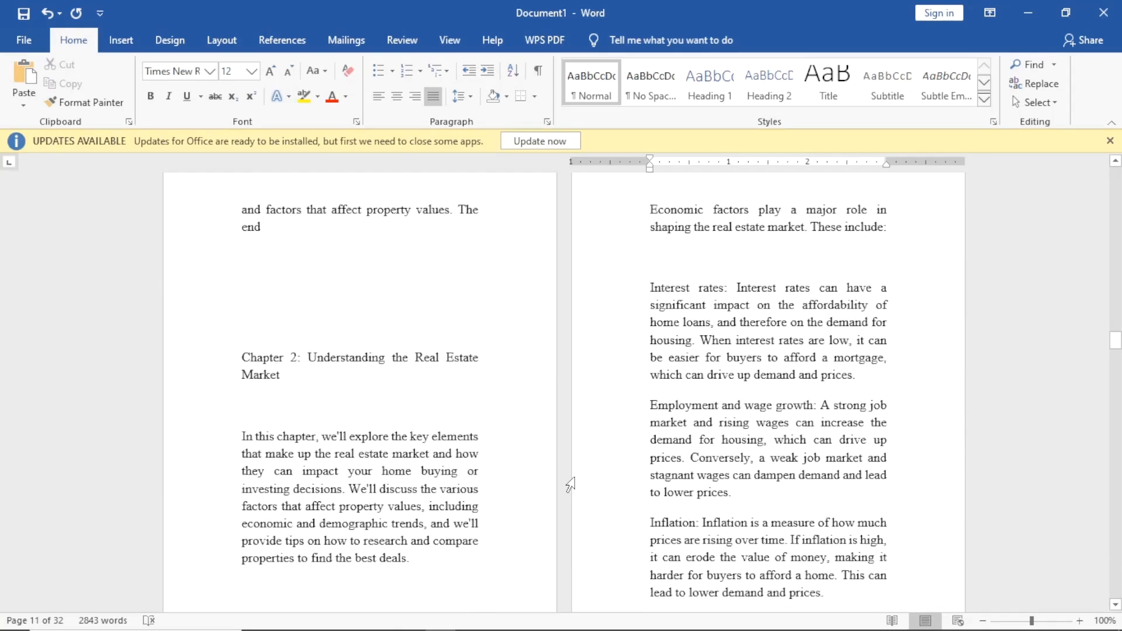
{"action": "scroll", "coordinate": [290, 290], "scroll_direction": "up", "scroll_amount": 4}
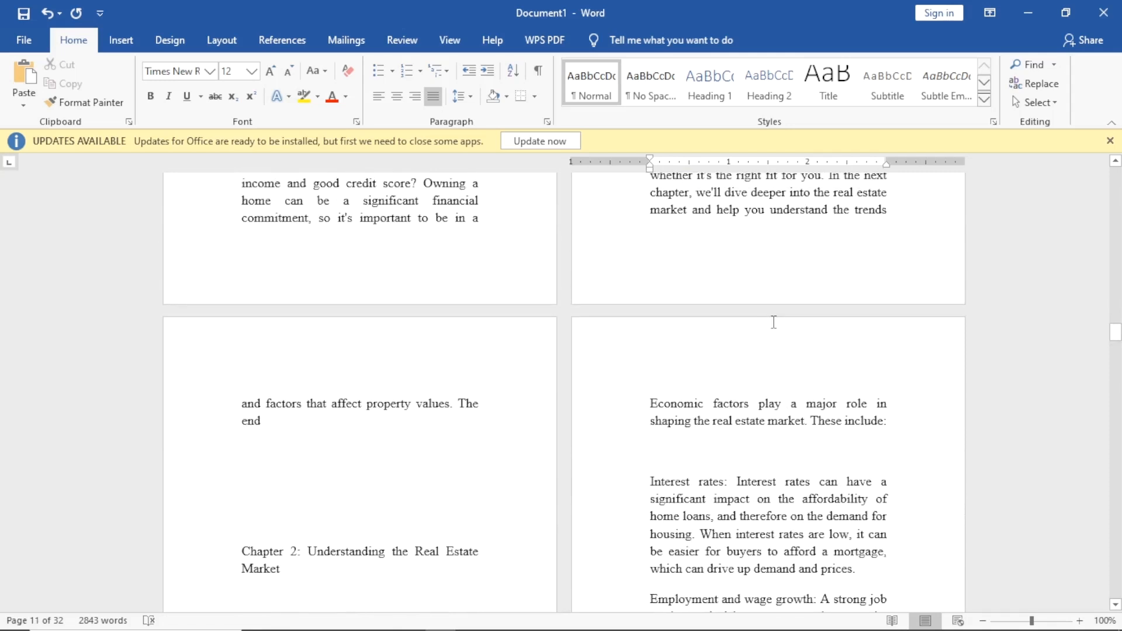
Add blank lines before the Chapter 2 heading to move it down.
{"action": "left_click", "coordinate": [219, 558]}
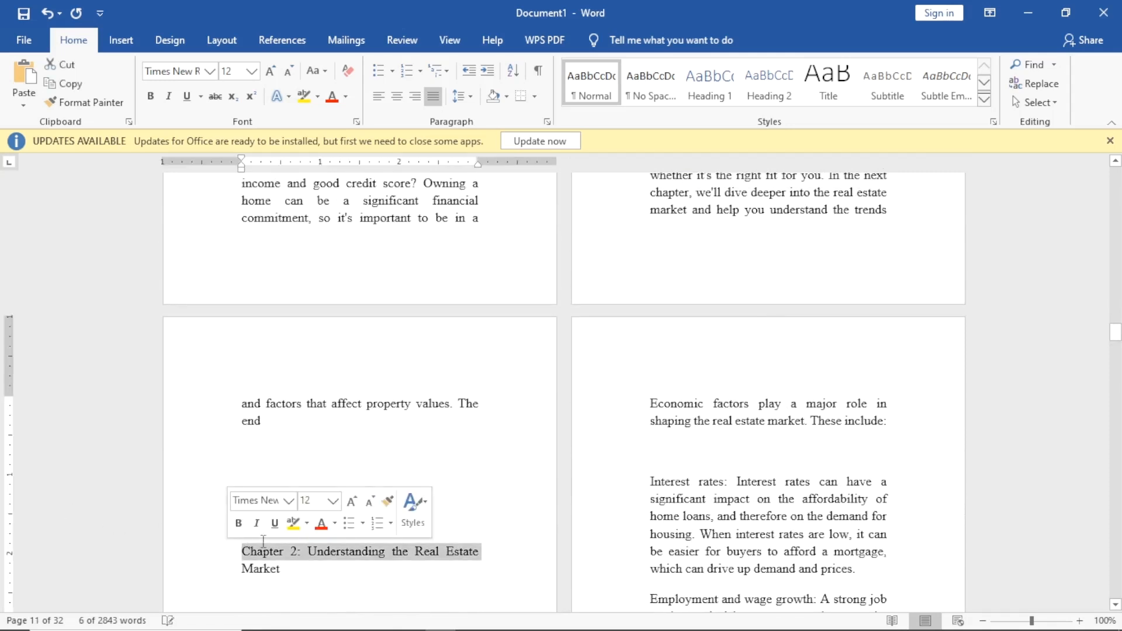
{"action": "left_click", "coordinate": [245, 558]}
{"action": "key", "text": "Return"}
{"action": "key", "text": "Return"}
{"action": "key", "text": "Return"}
{"action": "key", "text": "Return"}
{"action": "key", "text": "Return"}
{"action": "key", "text": "Return"}
{"action": "key", "text": "Return"}
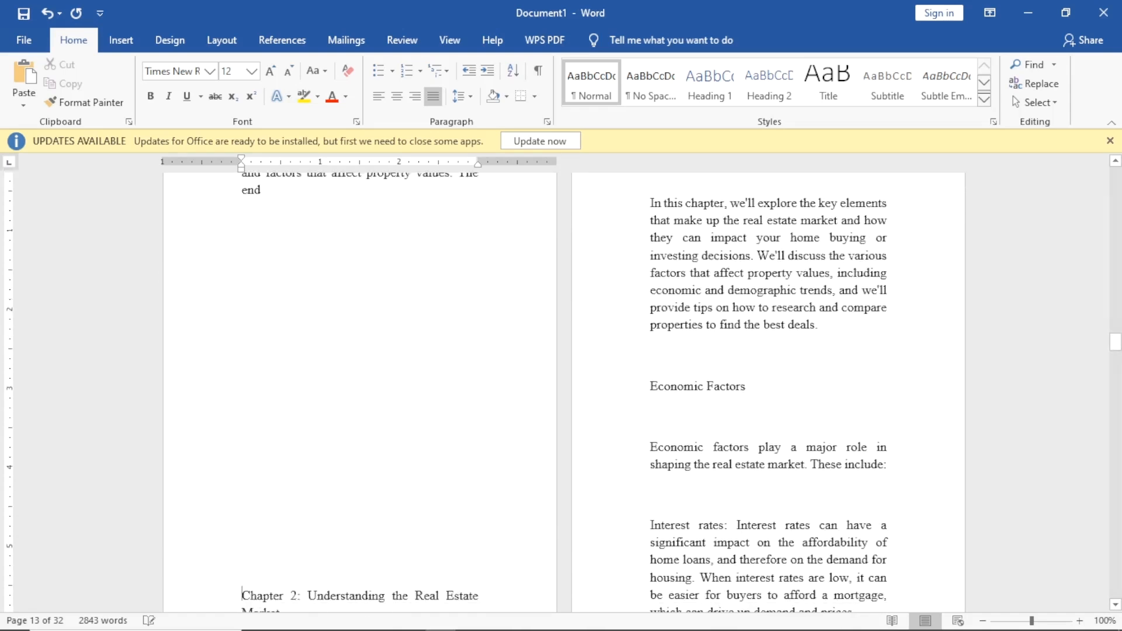
{"action": "key", "text": "Return"}
{"action": "scroll", "coordinate": [333, 429], "scroll_direction": "up", "scroll_amount": 2}
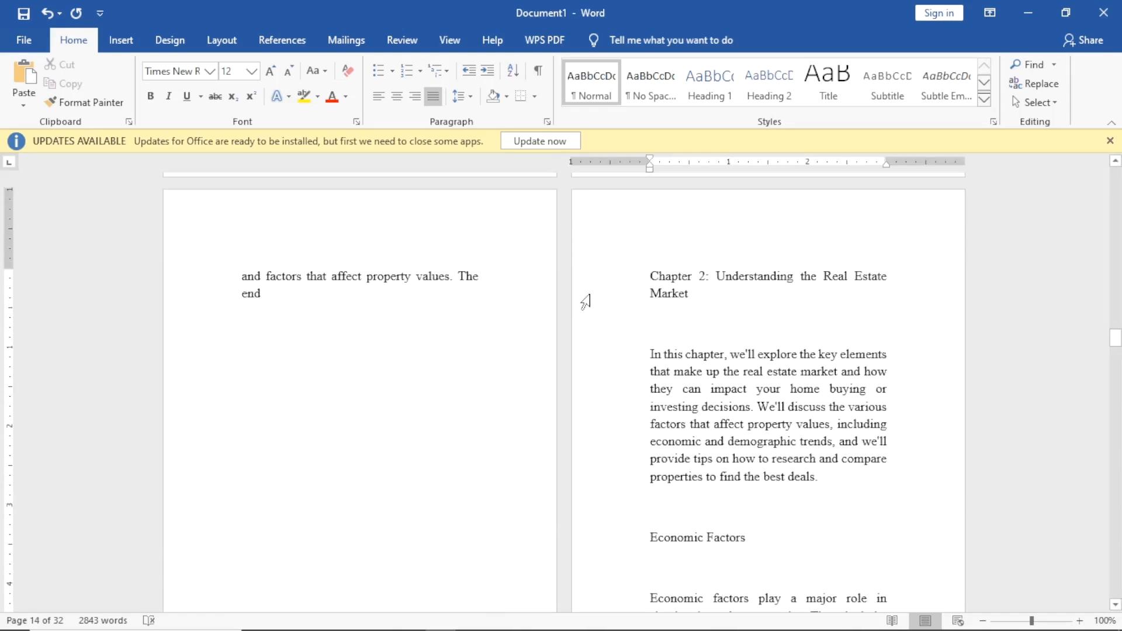
Put 'Understanding the Real Estate Market' on its own line below Chapter 2, removing the colon.
{"action": "left_click", "coordinate": [707, 281]}
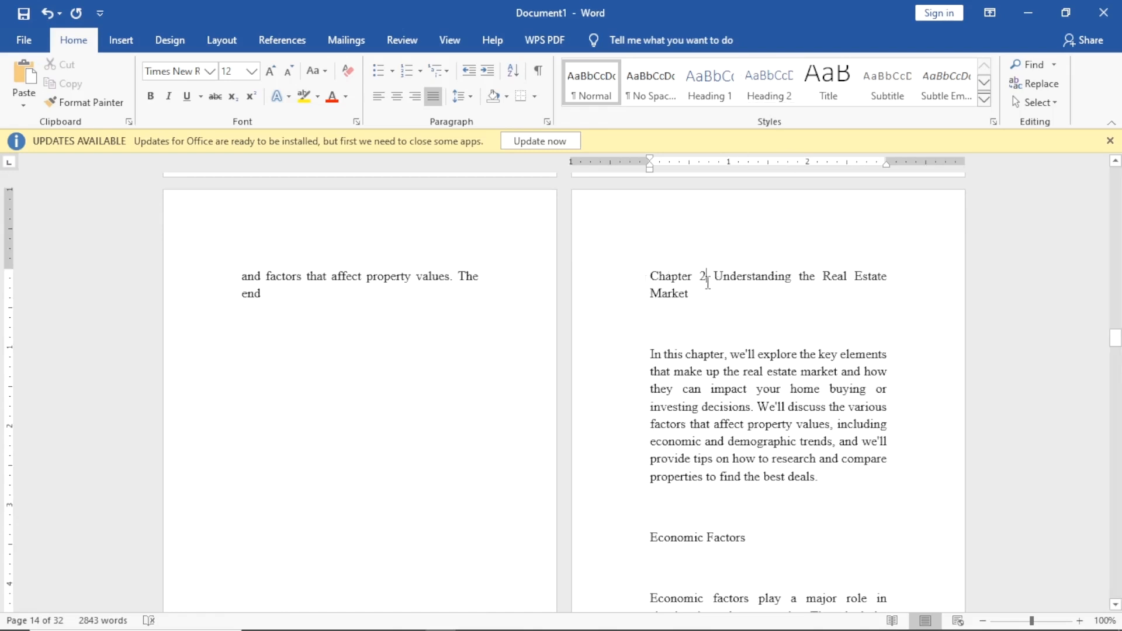
{"action": "left_click", "coordinate": [716, 278]}
{"action": "key", "text": "BackSpace"}
{"action": "key", "text": "BackSpace"}
{"action": "key", "text": "BackSpace"}
{"action": "key", "text": "BackSpace"}
{"action": "key", "text": "BackSpace"}
{"action": "key", "text": "BackSpace"}
{"action": "key", "text": "BackSpace"}
{"action": "key", "text": "BackSpace"}
{"action": "key", "text": "BackSpace"}
{"action": "key", "text": "BackSpace"}
{"action": "key", "text": "ctrl+z"}
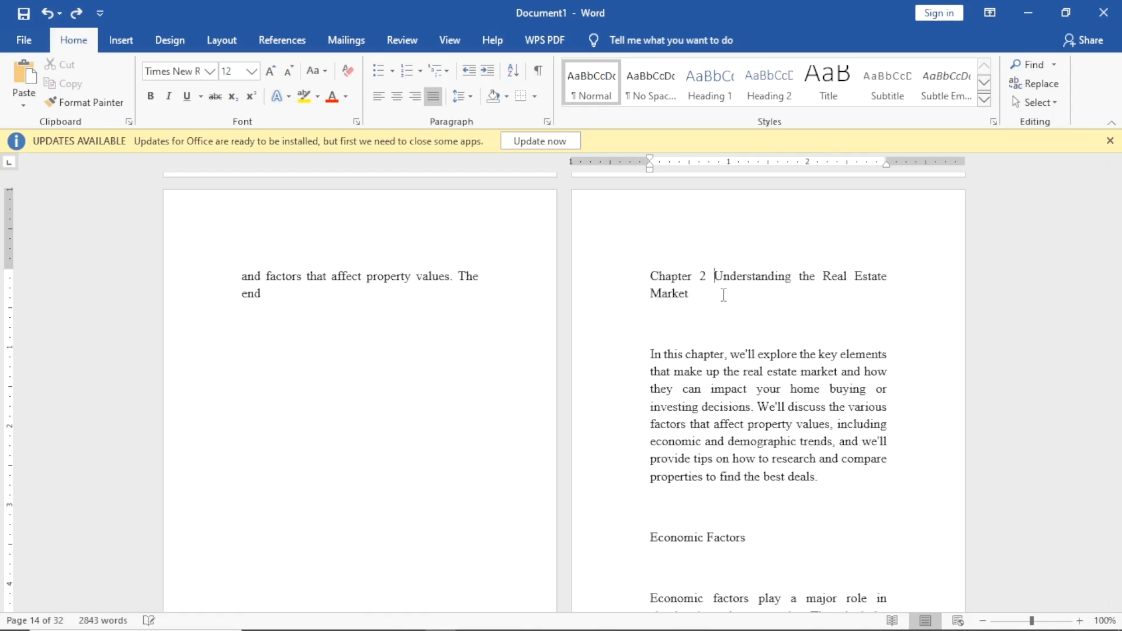
{"action": "key", "text": "ctrl+y"}
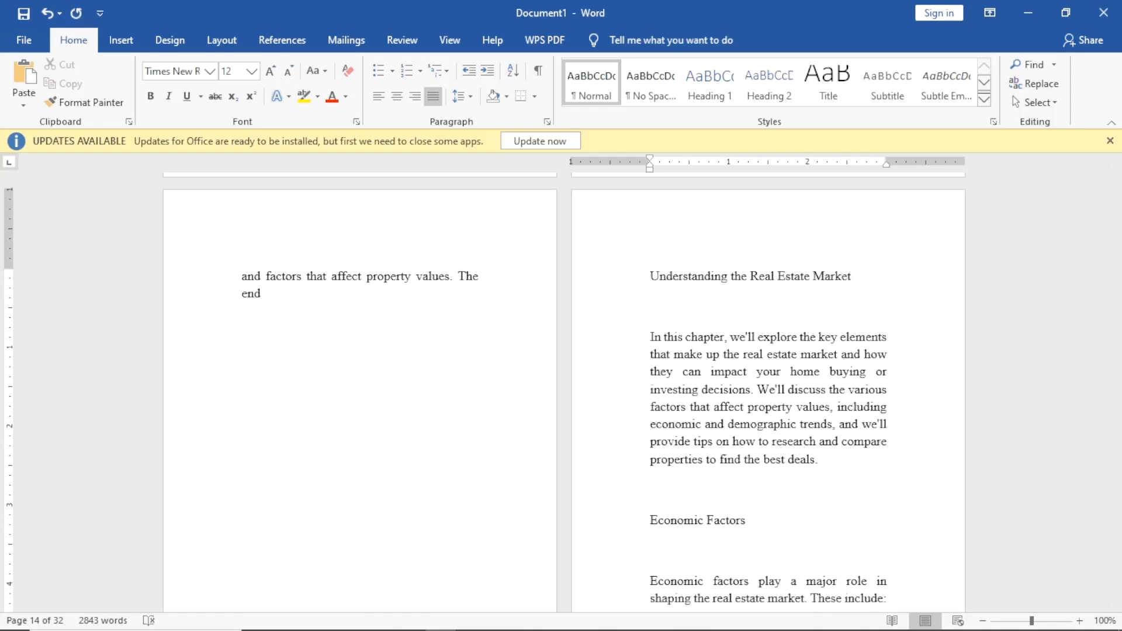
{"action": "scroll", "coordinate": [756, 328], "scroll_direction": "up", "scroll_amount": 2}
{"action": "scroll", "coordinate": [756, 328], "scroll_direction": "down", "scroll_amount": 5}
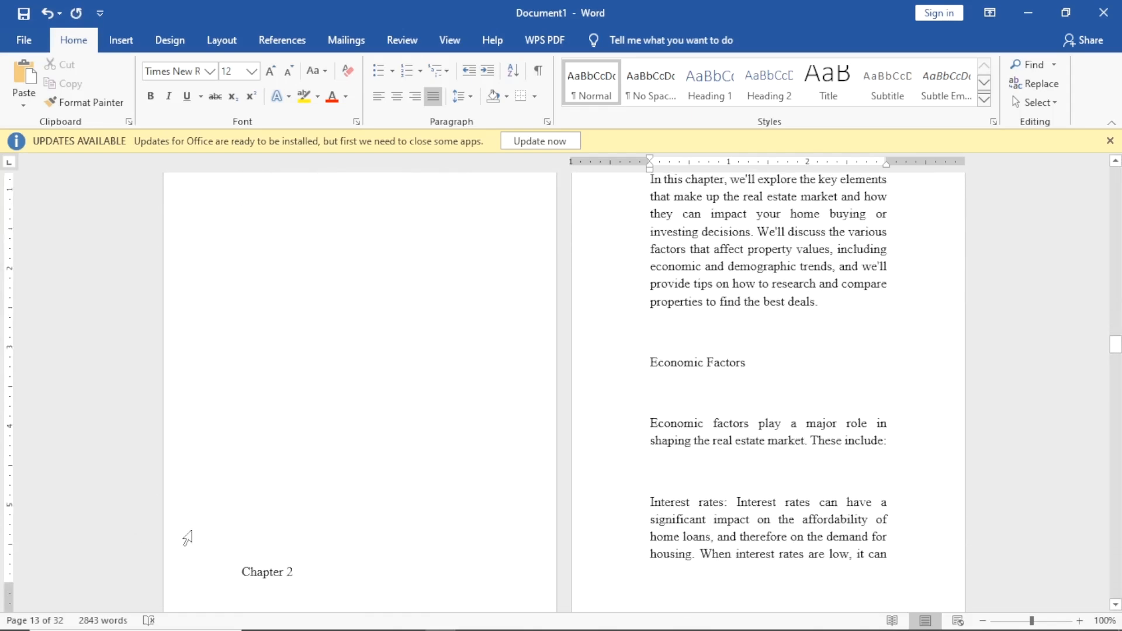
Force Chapter 2 to the top of the next page with a page break and centre it.
{"action": "left_click", "coordinate": [244, 575]}
{"action": "key", "text": "ctrl+Return"}
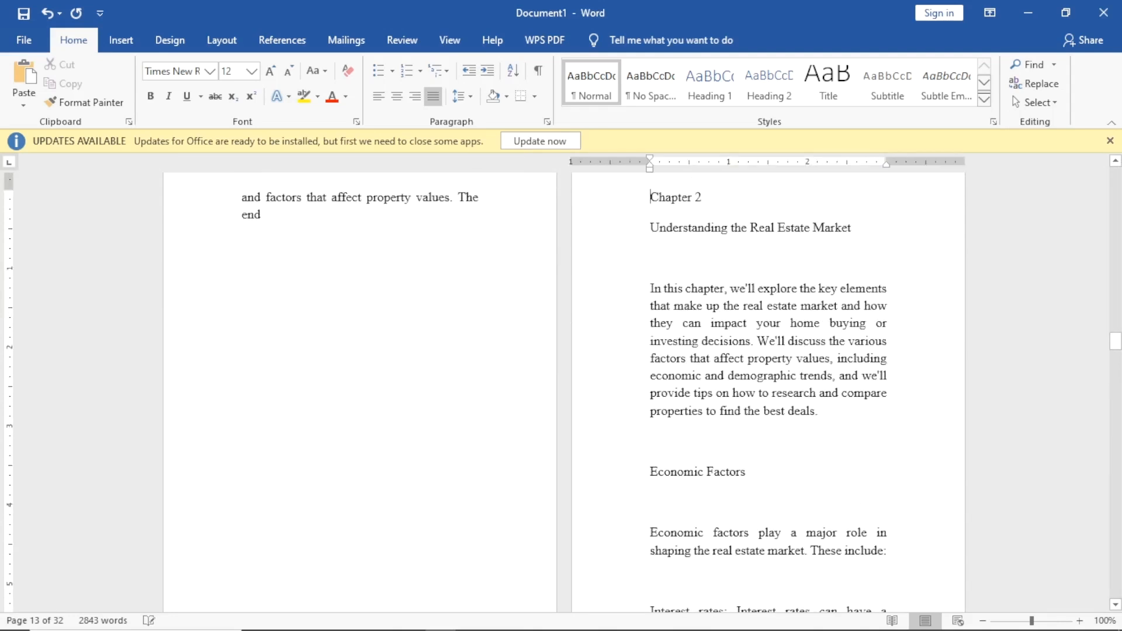
{"action": "scroll", "coordinate": [583, 370], "scroll_direction": "up", "scroll_amount": 2}
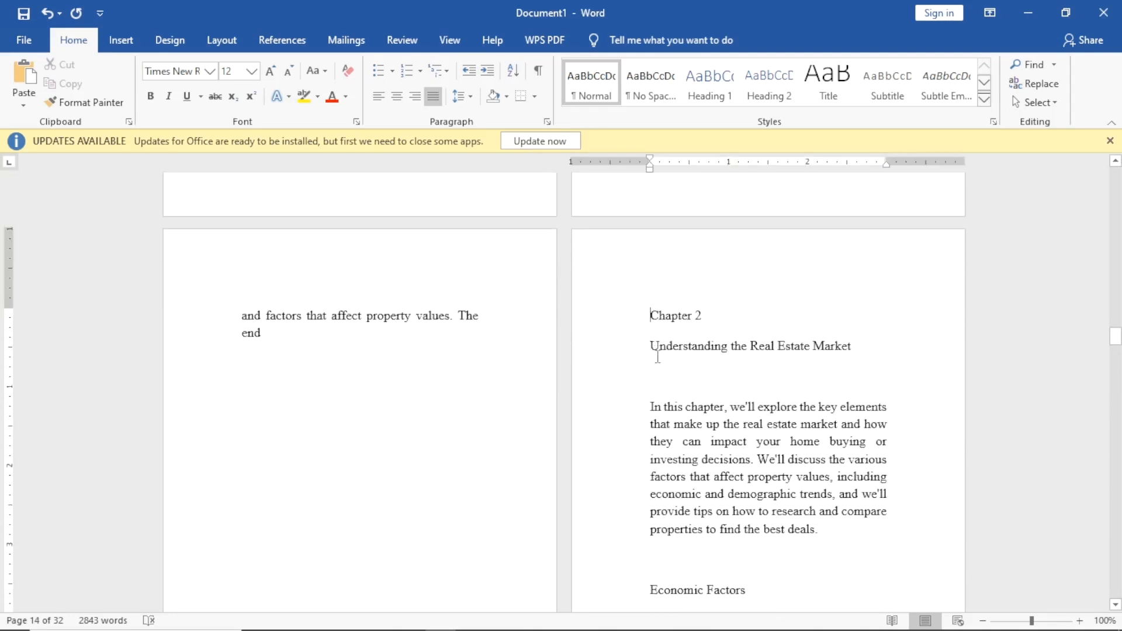
{"action": "key", "text": "ctrl+e"}
Centre both Chapter 2 heading lines and make them bold 14 pt.
{"action": "left_click_drag", "start_coordinate": [740, 317], "coordinate": [797, 321]}
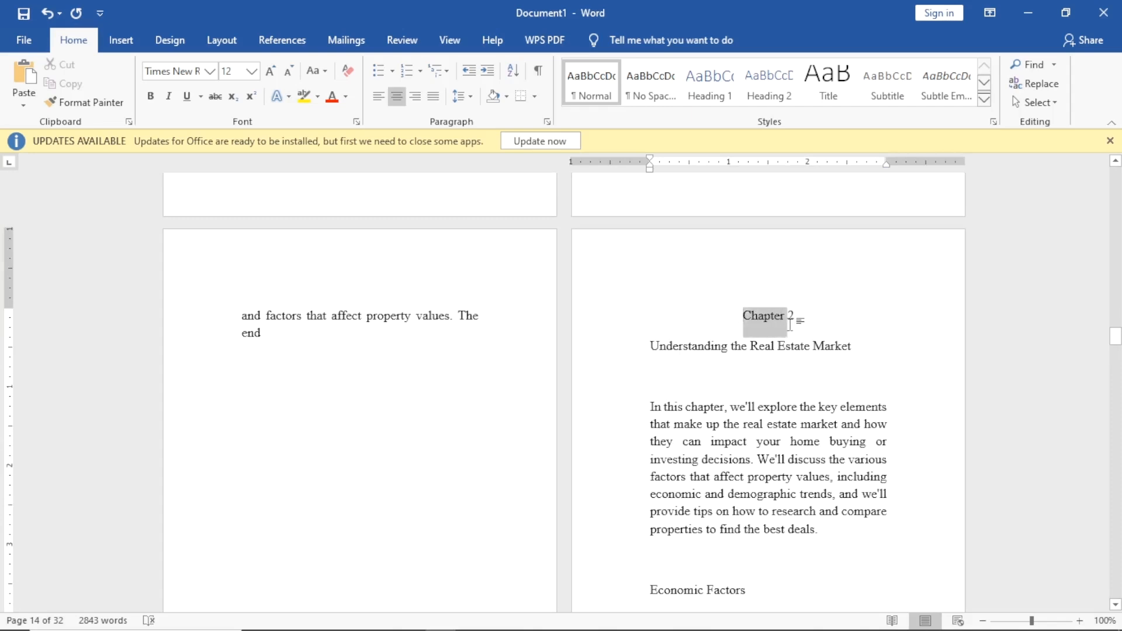
{"action": "left_click", "coordinate": [655, 347]}
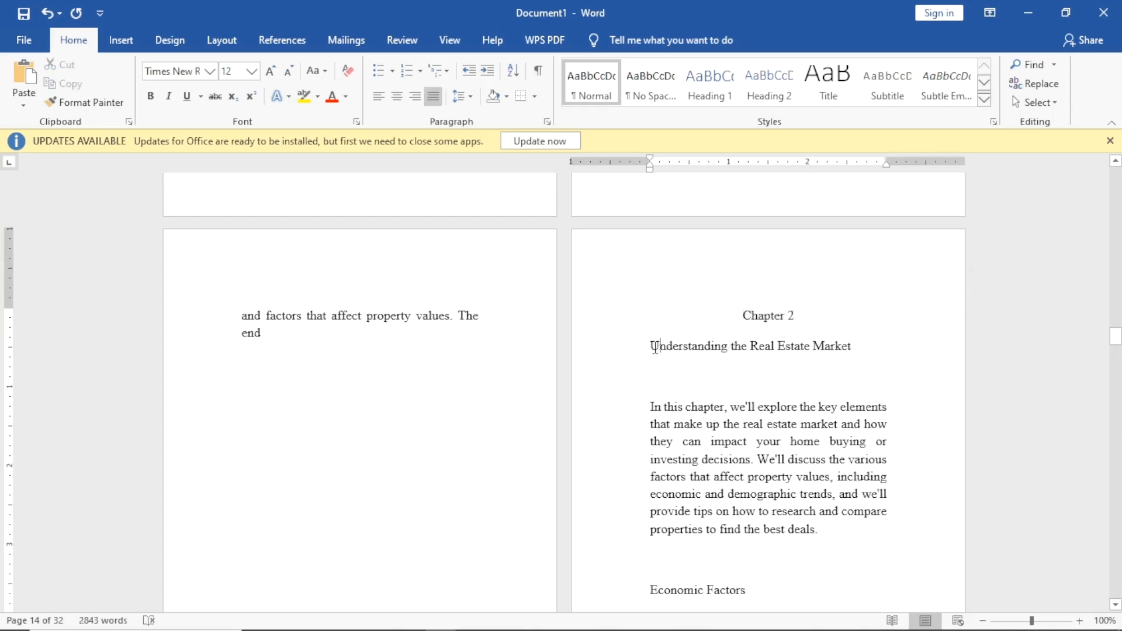
{"action": "key", "text": "ctrl+e"}
{"action": "left_click_drag", "start_coordinate": [720, 311], "coordinate": [873, 350]}
{"action": "key", "text": "ctrl+b"}
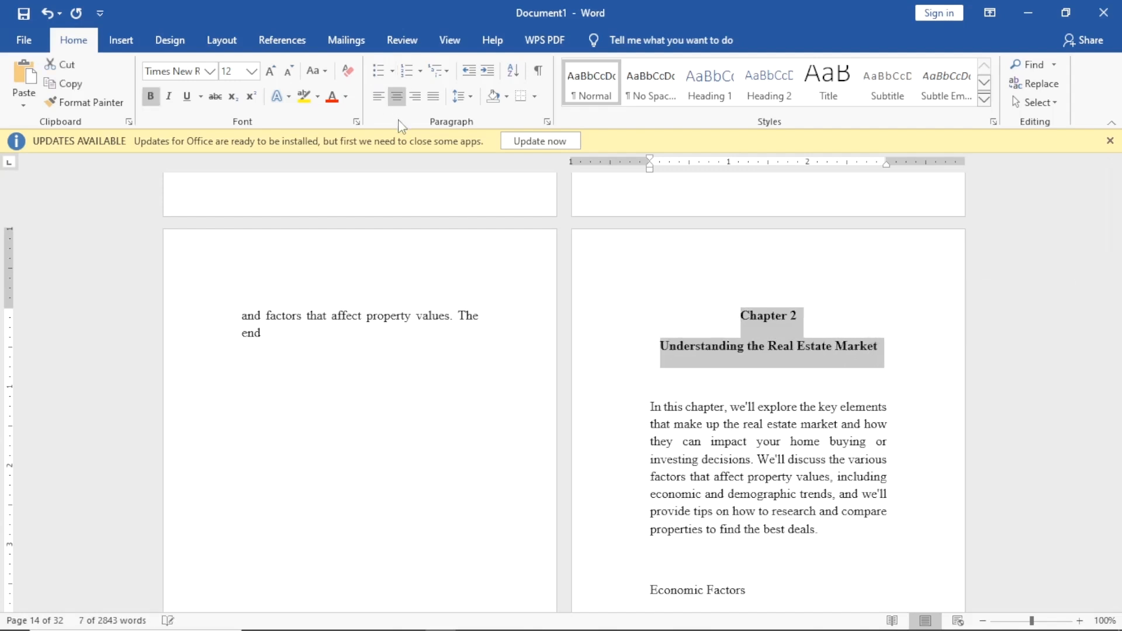
{"action": "left_click", "coordinate": [252, 71]}
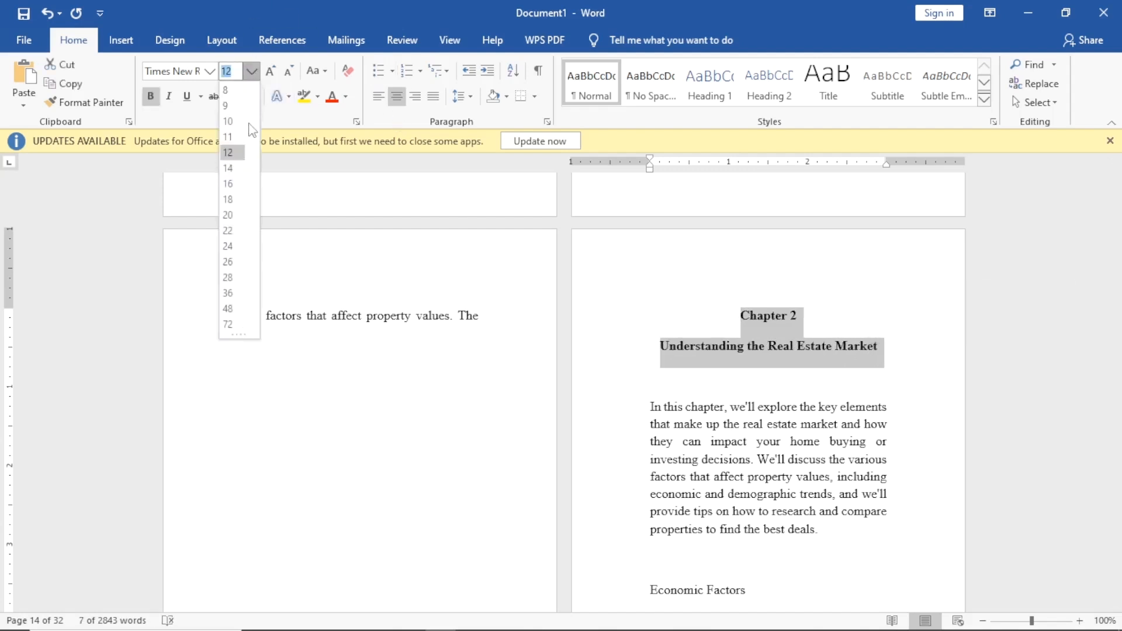
{"action": "left_click", "coordinate": [231, 168]}
{"action": "left_click", "coordinate": [740, 319]}
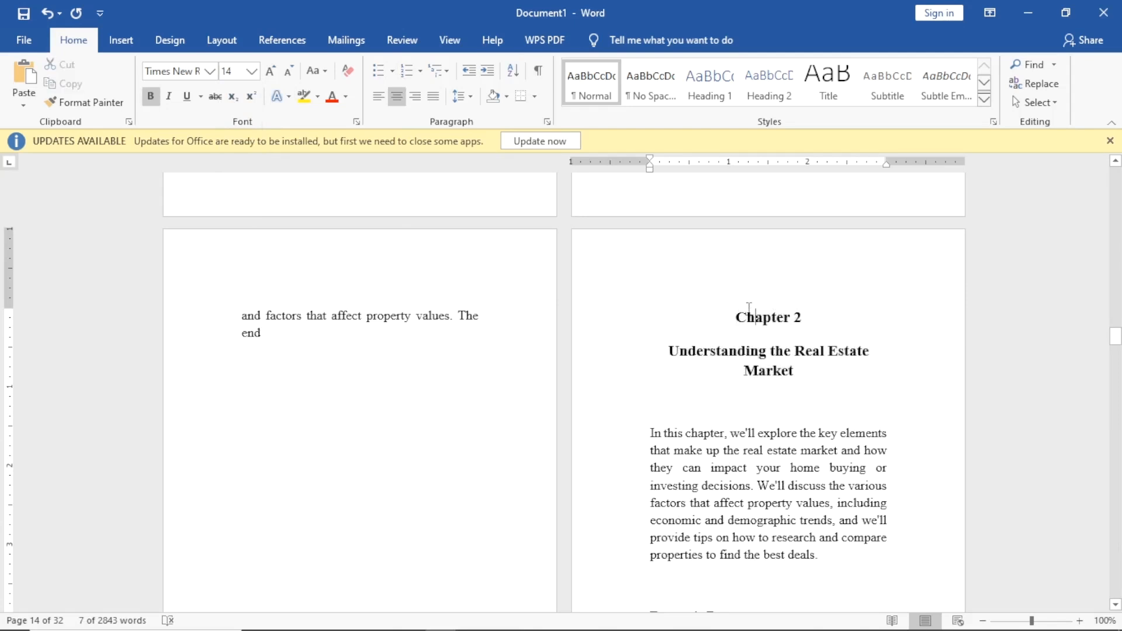
Change Chapter 2 to UPPERCASE and add a blank line above the heading.
{"action": "left_click_drag", "start_coordinate": [737, 318], "coordinate": [813, 325]}
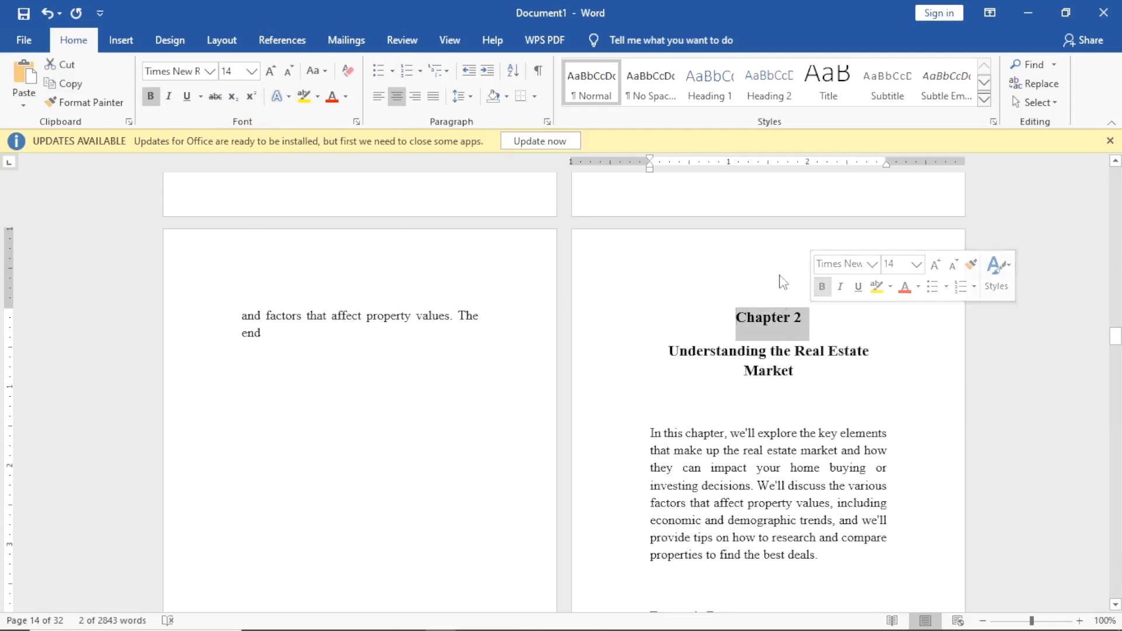
{"action": "left_click", "coordinate": [318, 85]}
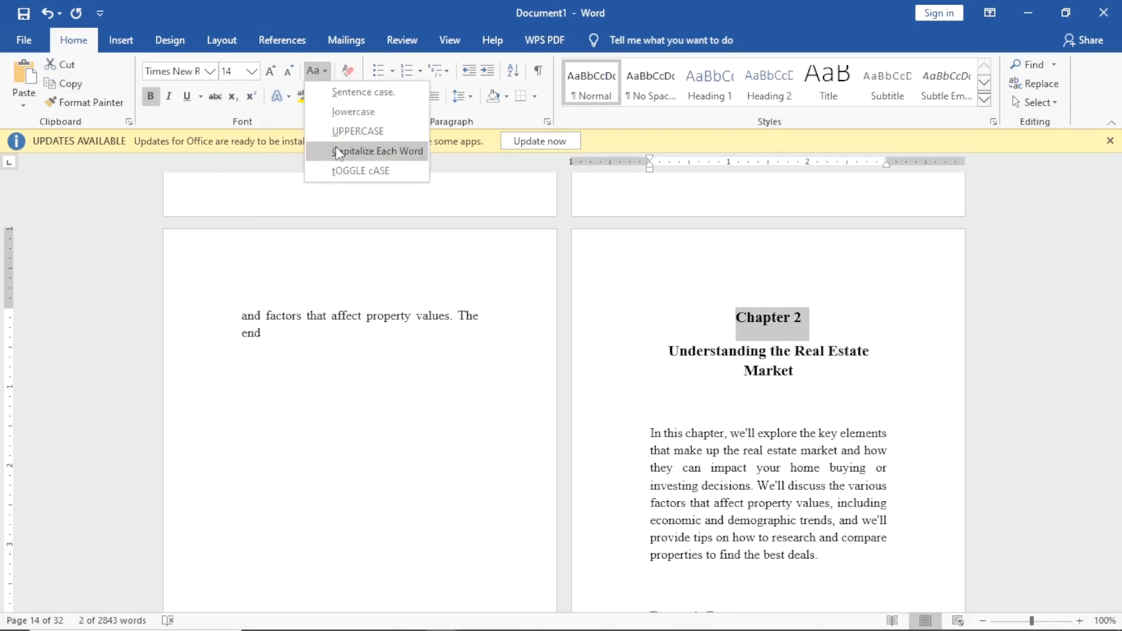
{"action": "left_click", "coordinate": [374, 130]}
{"action": "left_click", "coordinate": [681, 397]}
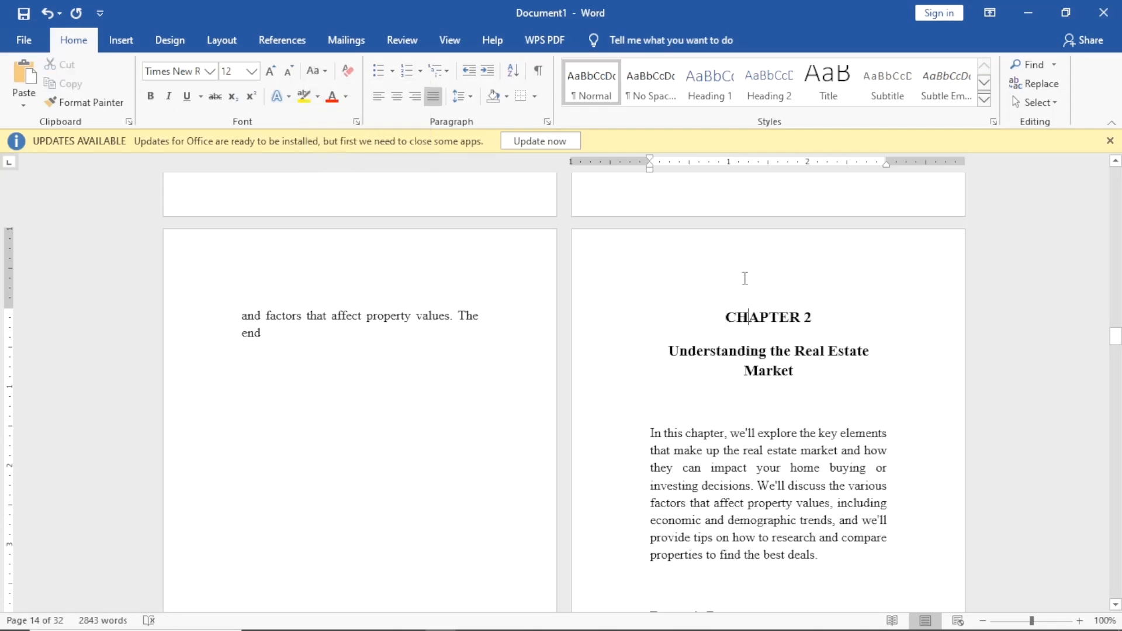
{"action": "left_click", "coordinate": [746, 317]}
{"action": "key", "text": "Return"}
{"action": "key", "text": "Return"}
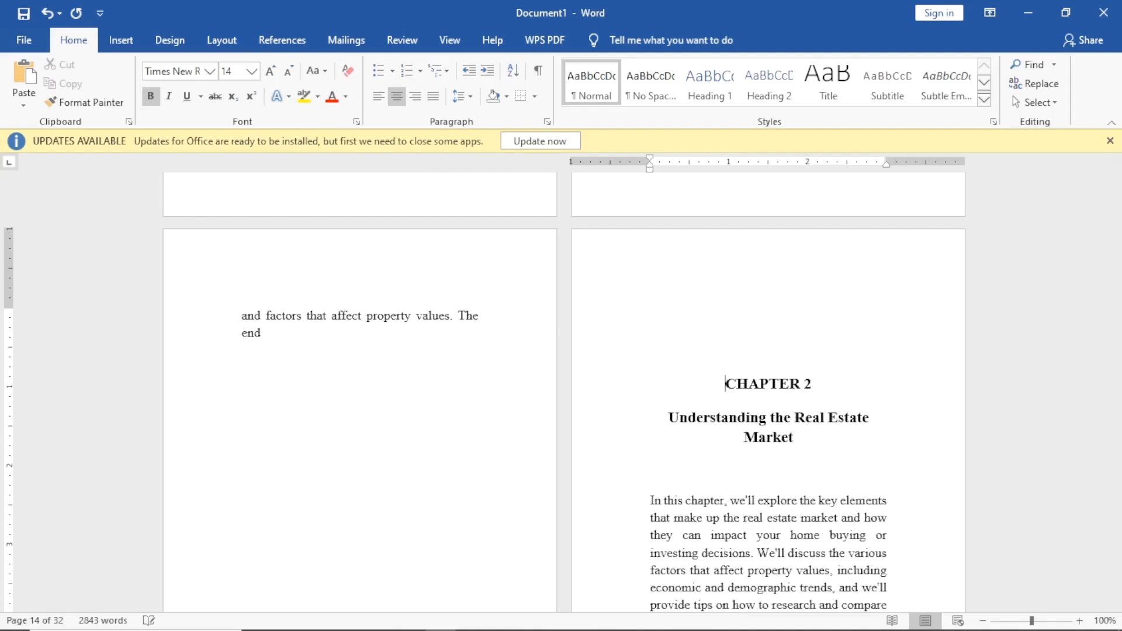
{"action": "scroll", "coordinate": [805, 320], "scroll_direction": "down", "scroll_amount": 5}
Split the Chapter 2 opening paragraph into two after 'decisions.'.
{"action": "scroll", "coordinate": [804, 350], "scroll_direction": "down", "scroll_amount": 2}
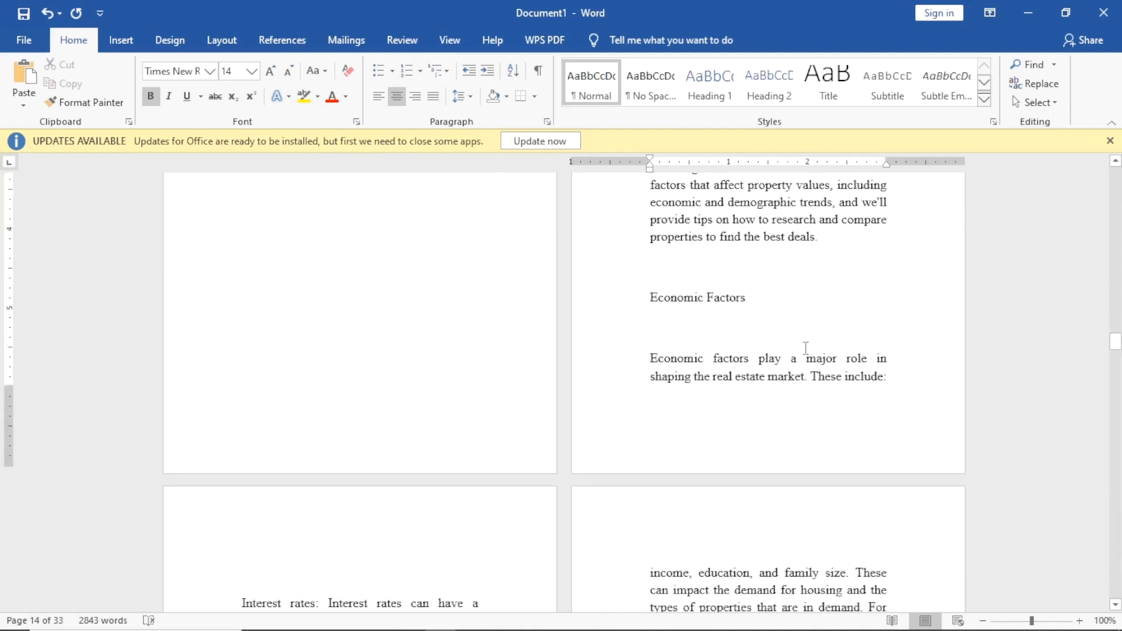
{"action": "scroll", "coordinate": [805, 349], "scroll_direction": "up", "scroll_amount": 4}
{"action": "left_click", "coordinate": [755, 317]}
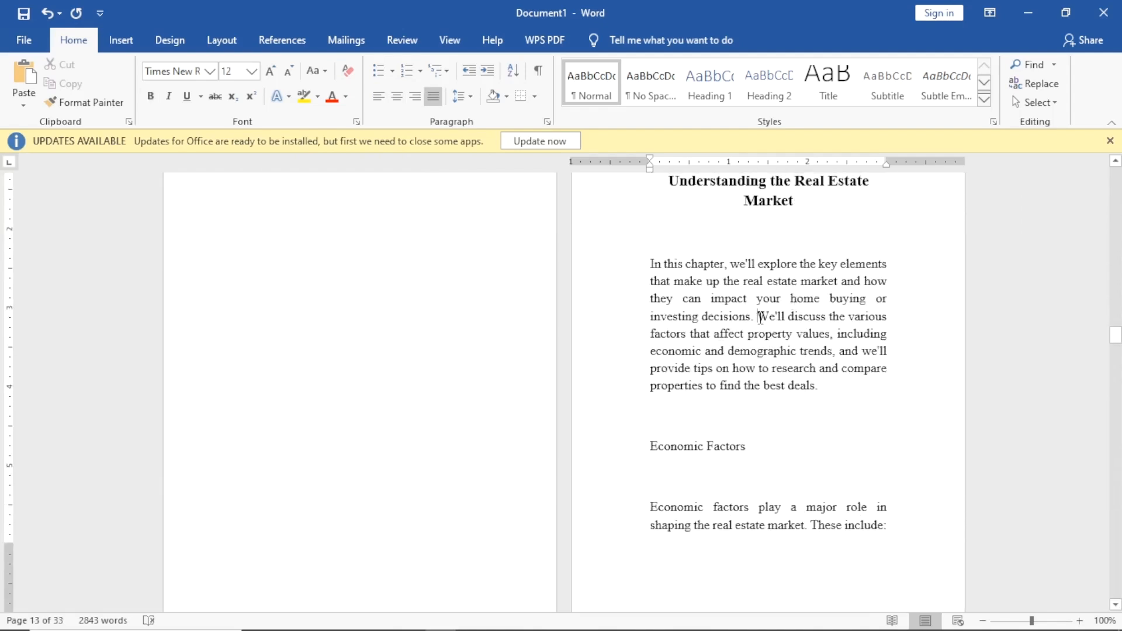
{"action": "key", "text": "Return"}
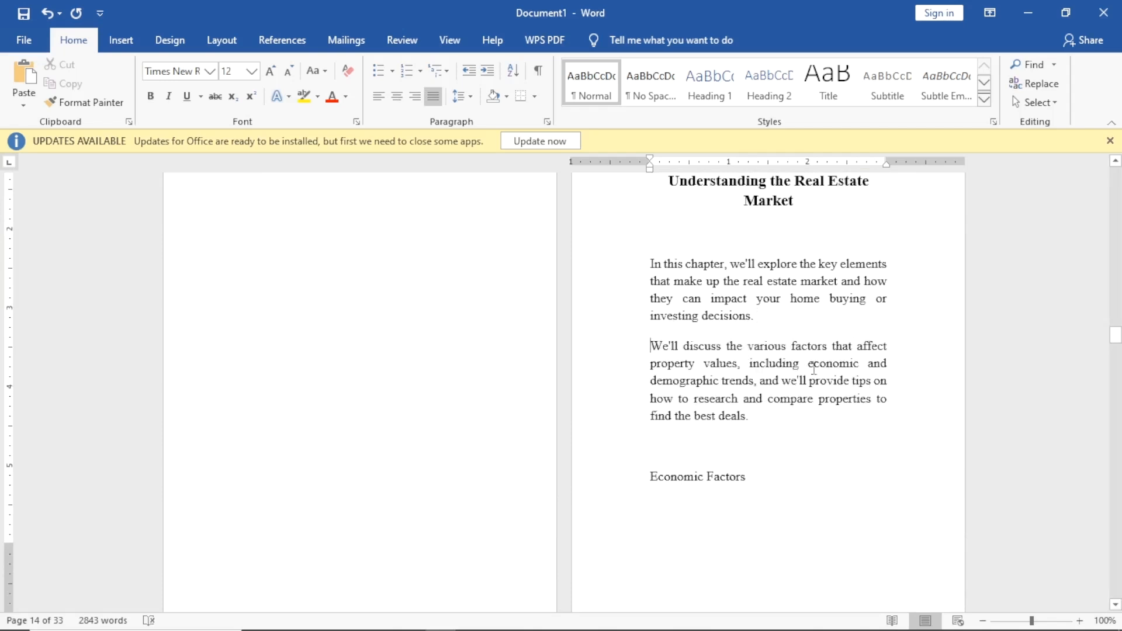
Add blank lines before 'Economic Factors' so the subheading starts on the next page.
{"action": "scroll", "coordinate": [806, 363], "scroll_direction": "down", "scroll_amount": 5}
{"action": "scroll", "coordinate": [789, 359], "scroll_direction": "up", "scroll_amount": 3}
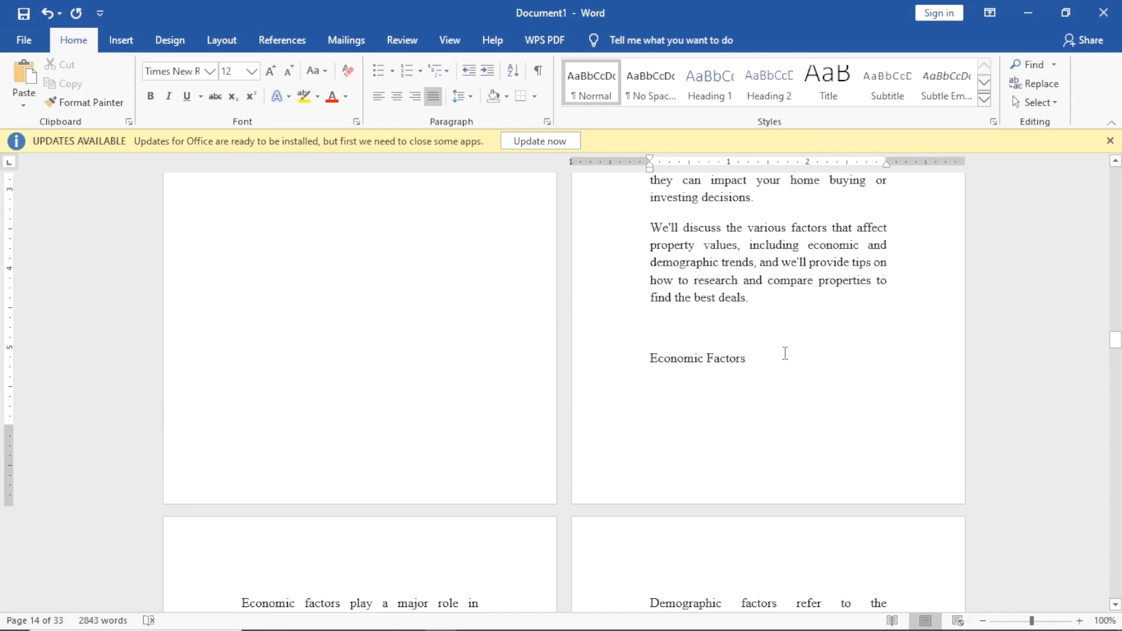
{"action": "scroll", "coordinate": [615, 366], "scroll_direction": "down", "scroll_amount": 2}
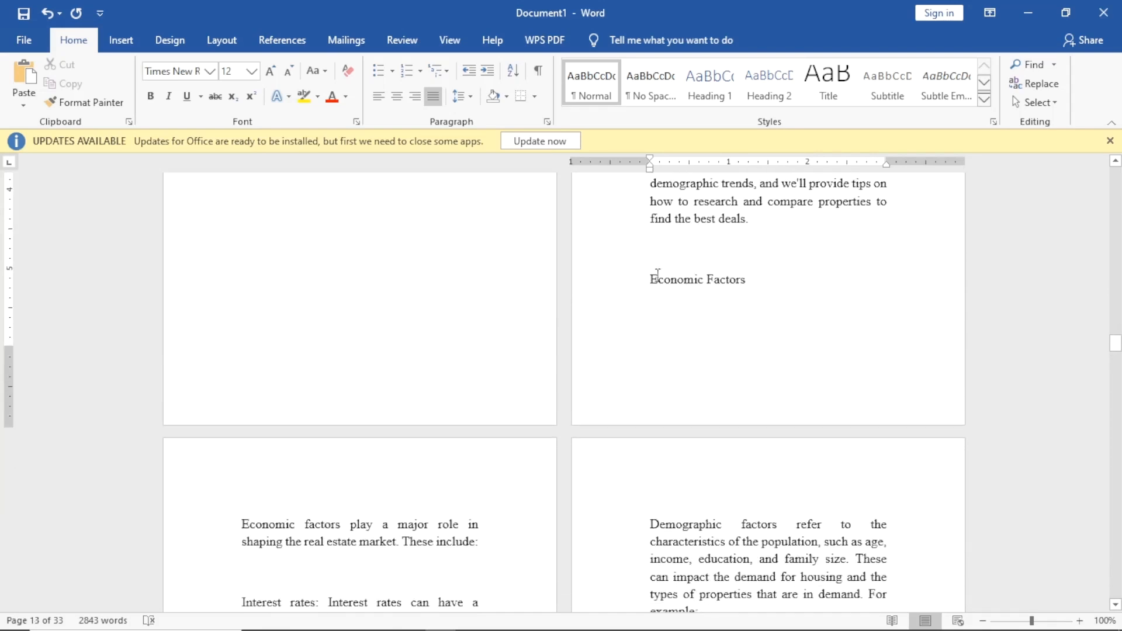
{"action": "key", "text": "Return"}
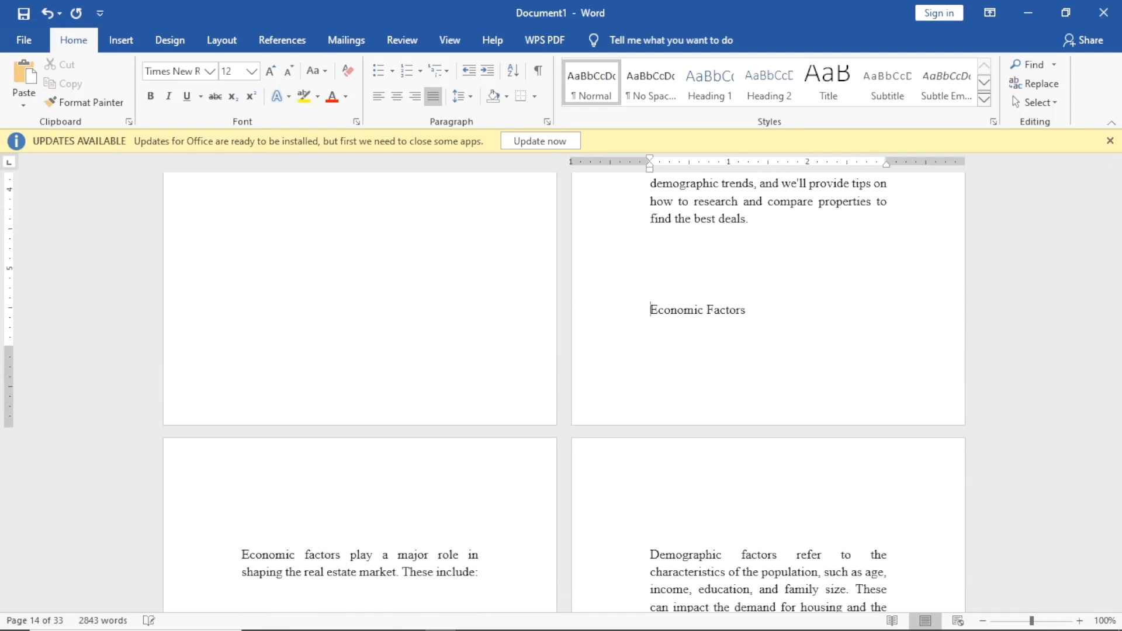
{"action": "key", "text": "Return"}
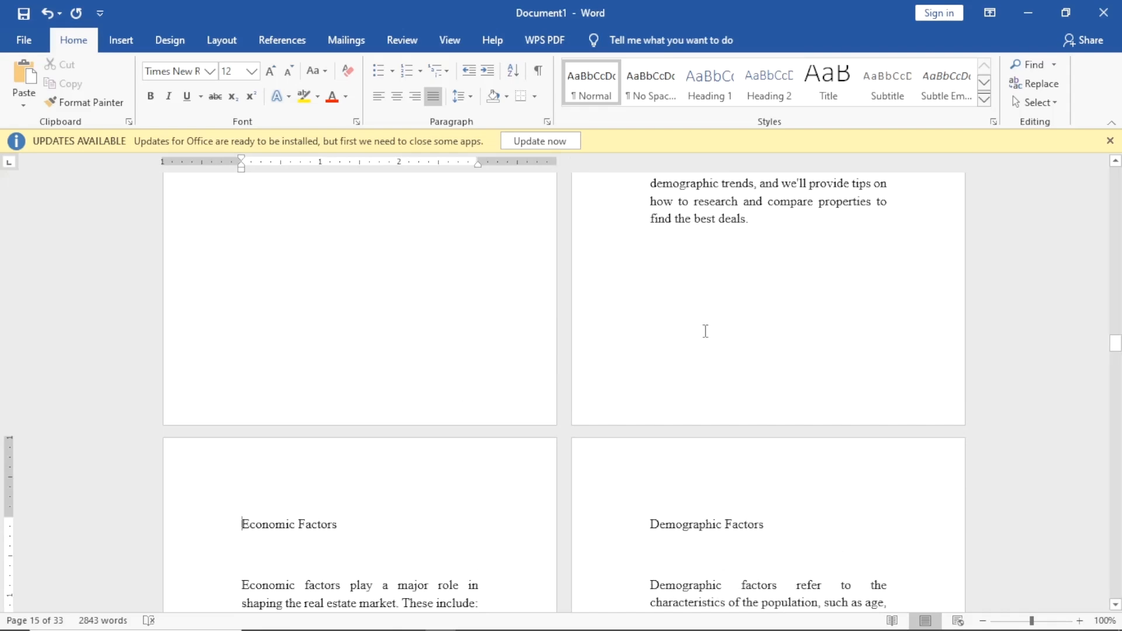
{"action": "scroll", "coordinate": [706, 325], "scroll_direction": "down", "scroll_amount": 1}
{"action": "scroll", "coordinate": [593, 473], "scroll_direction": "down", "scroll_amount": 8}
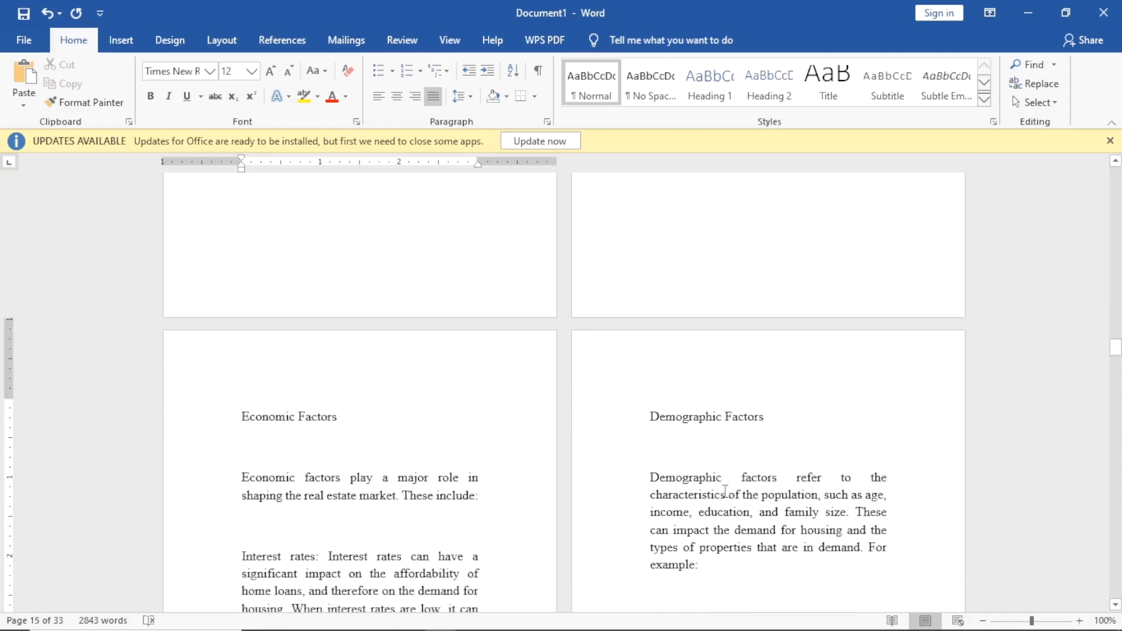
{"action": "scroll", "coordinate": [591, 464], "scroll_direction": "up", "scroll_amount": 4}
{"action": "scroll", "coordinate": [591, 475], "scroll_direction": "down", "scroll_amount": 7}
{"action": "scroll", "coordinate": [605, 483], "scroll_direction": "up", "scroll_amount": 4}
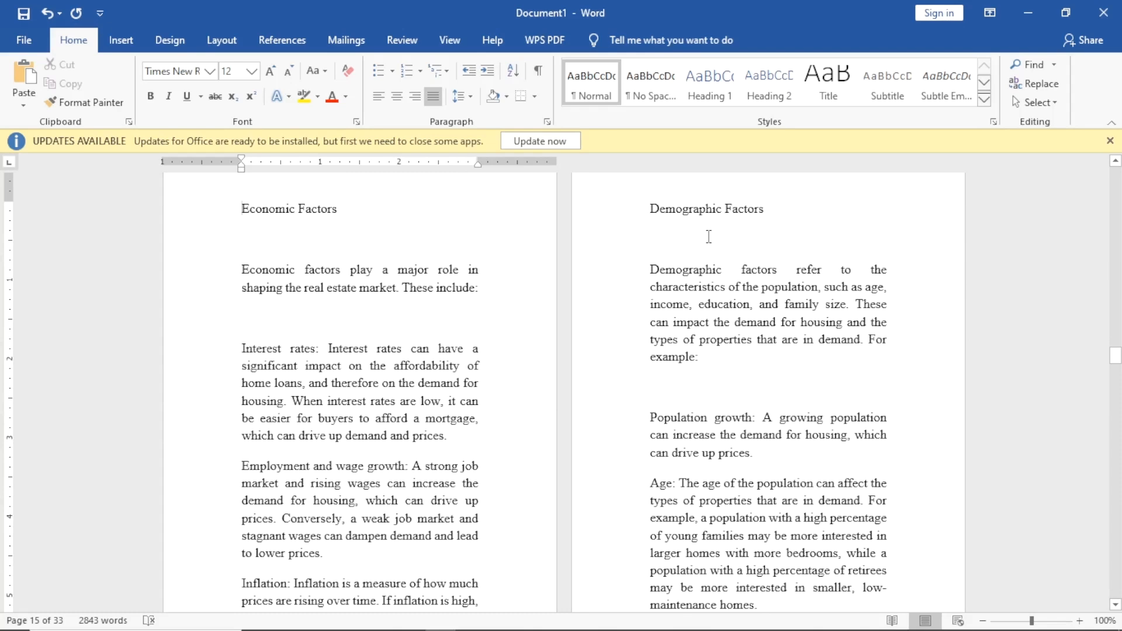
{"action": "scroll", "coordinate": [645, 286], "scroll_direction": "down", "scroll_amount": 20}
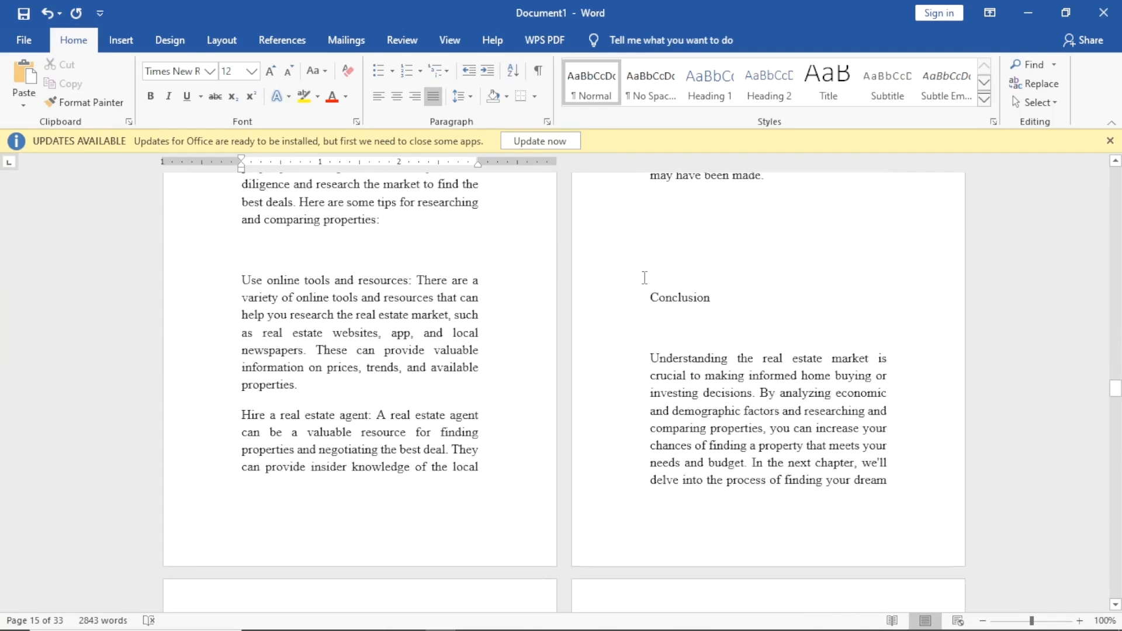
{"action": "scroll", "coordinate": [642, 278], "scroll_direction": "down", "scroll_amount": 10}
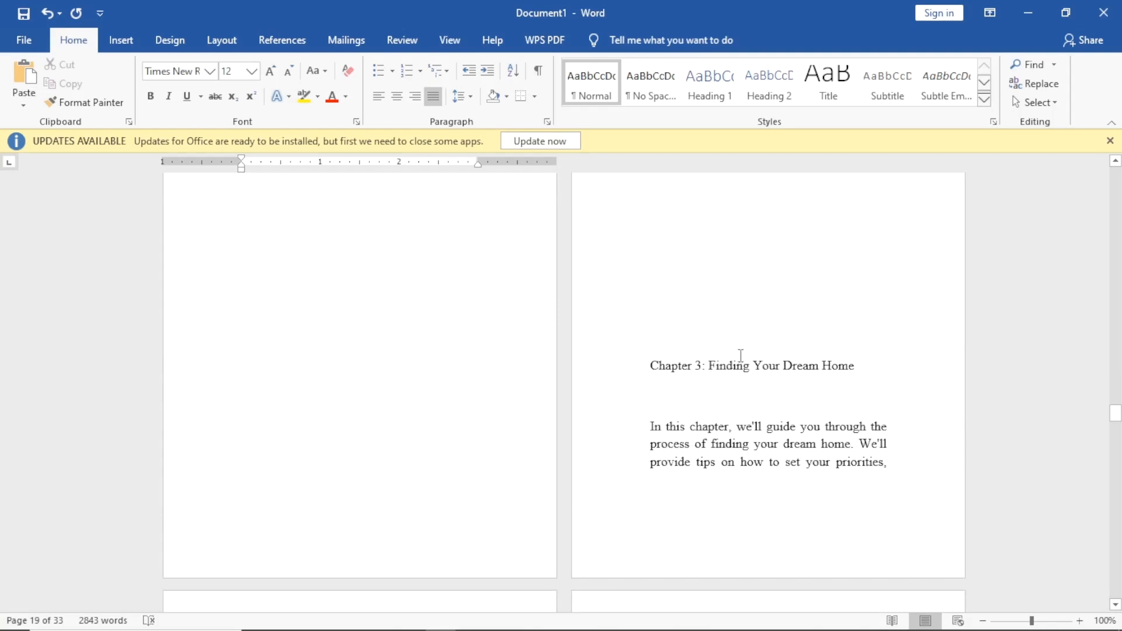
Delete the colon after 'Chapter 3' and move 'Finding Your Dream Home' onto its own line.
{"action": "left_click", "coordinate": [706, 366]}
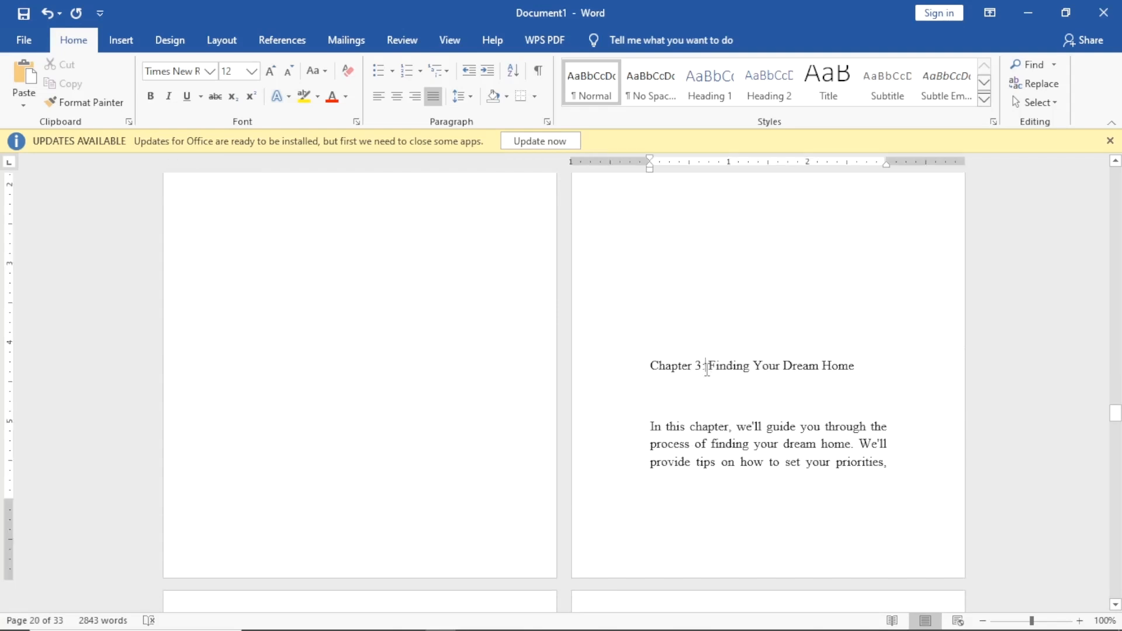
{"action": "key", "text": "BackSpace"}
{"action": "key", "text": "BackSpace"}
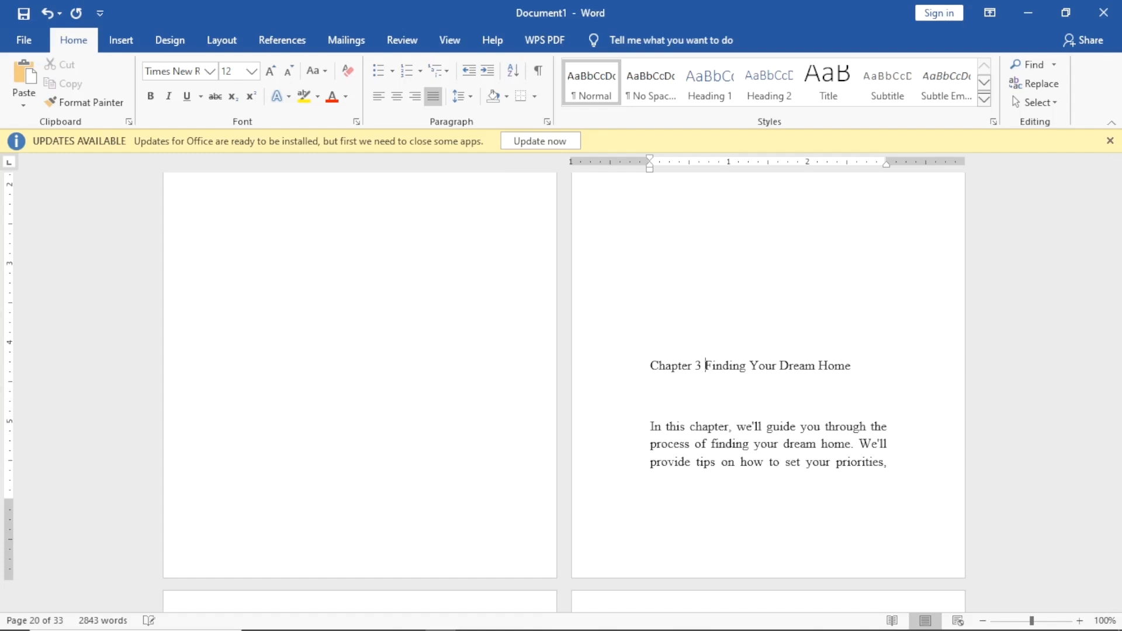
{"action": "key", "text": "Return"}
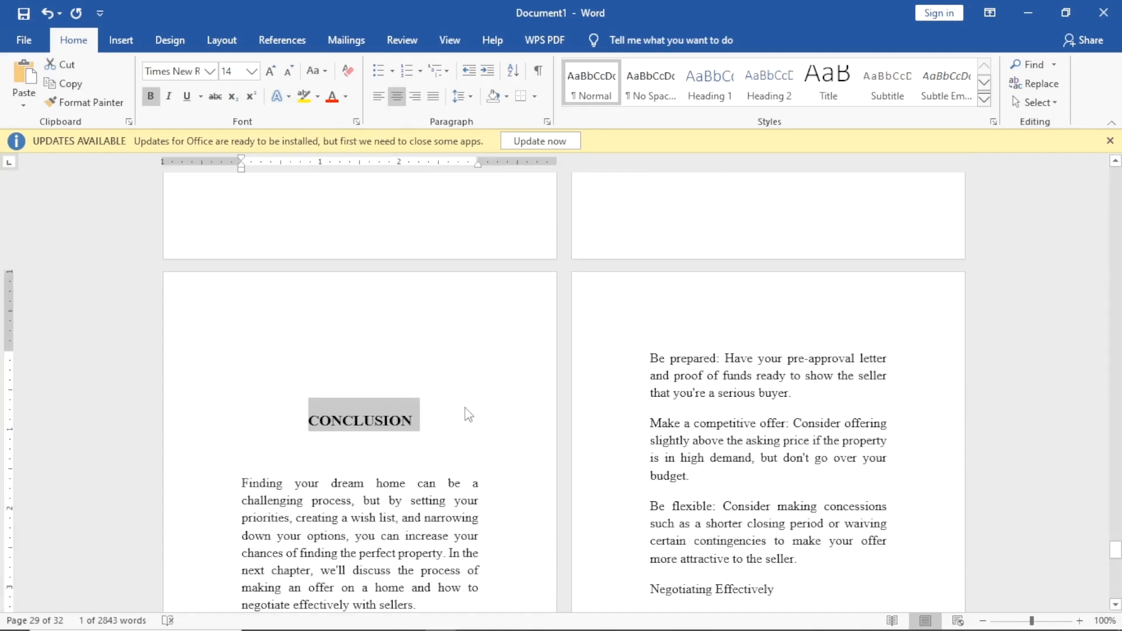
Scroll back from CHAPTER 1 to the copyright notice and disclaimer pages before the INTRODUCTION.
{"action": "left_click", "coordinate": [263, 445]}
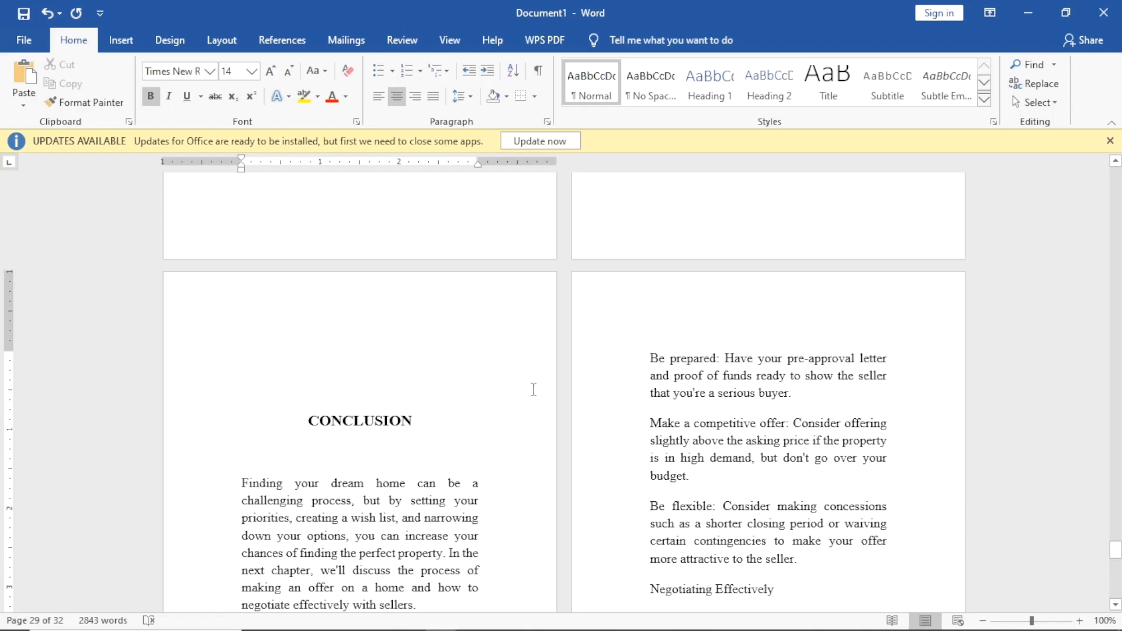
{"action": "scroll", "coordinate": [571, 387], "scroll_direction": "up", "scroll_amount": 15}
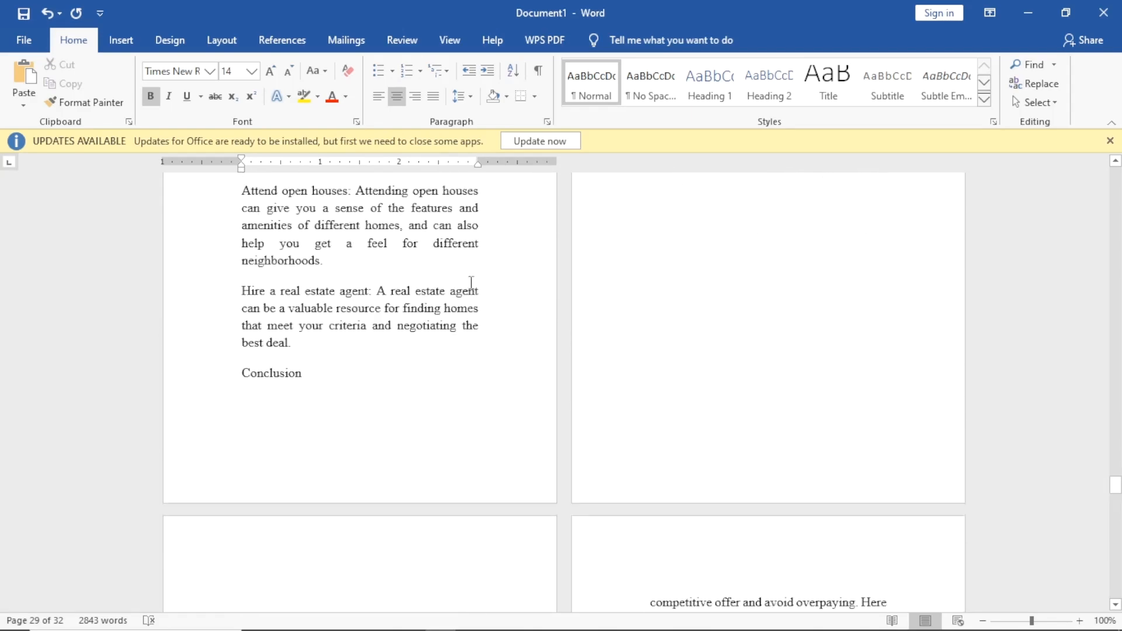
{"action": "scroll", "coordinate": [403, 322], "scroll_direction": "up", "scroll_amount": 20}
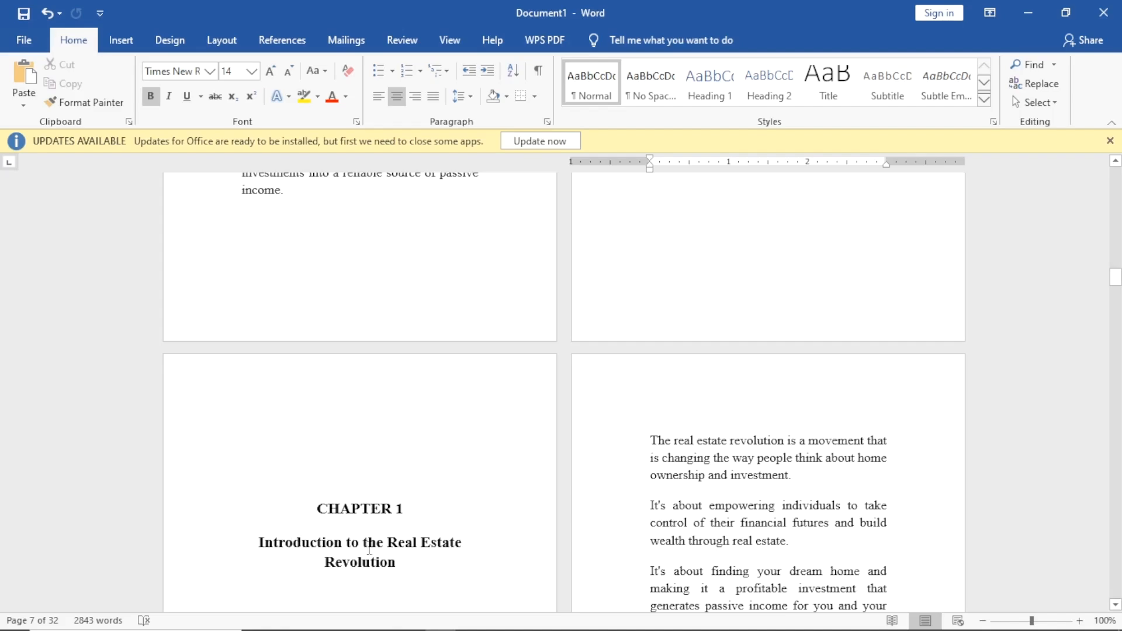
{"action": "scroll", "coordinate": [488, 442], "scroll_direction": "up", "scroll_amount": 20}
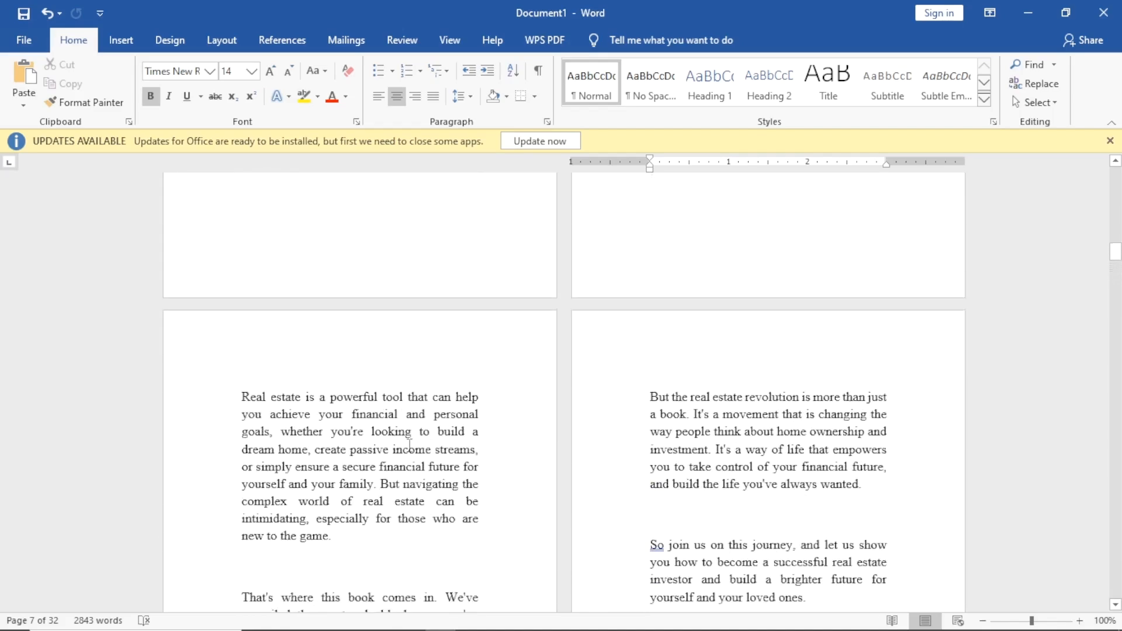
{"action": "scroll", "coordinate": [399, 502], "scroll_direction": "up", "scroll_amount": 20}
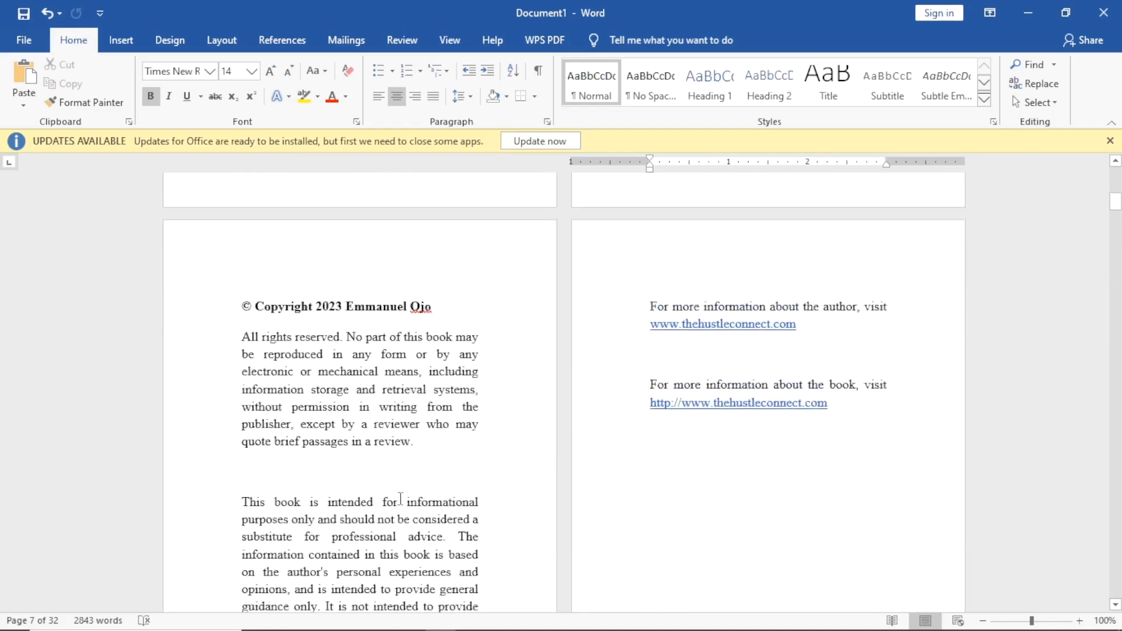
{"action": "scroll", "coordinate": [403, 514], "scroll_direction": "down", "scroll_amount": 15}
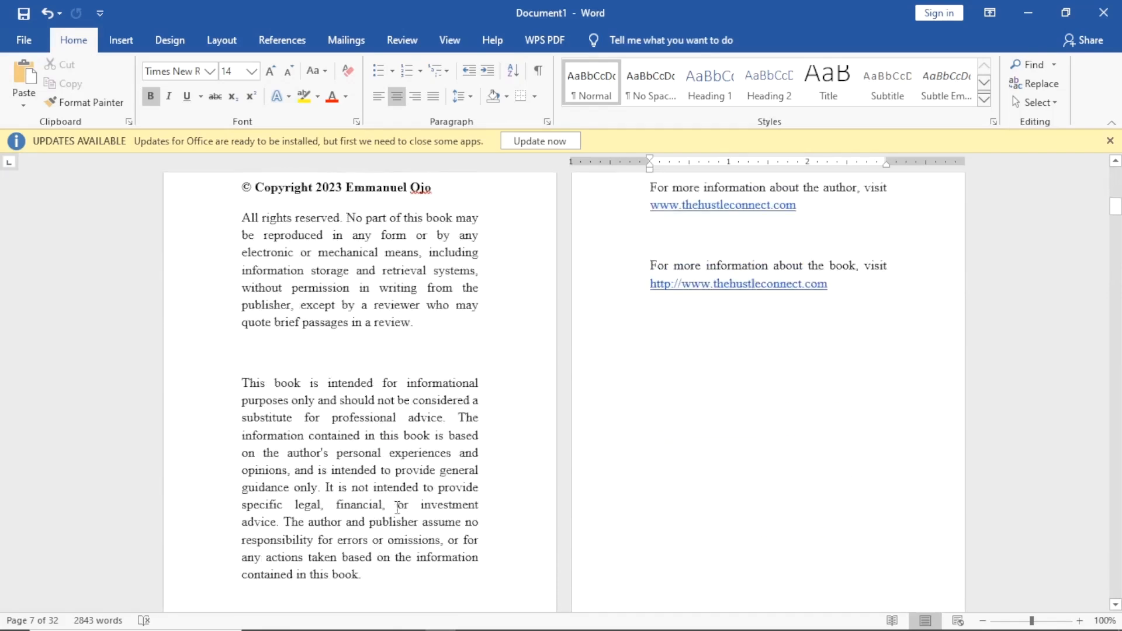
Apply the Heading 1 style to the INTRODUCTION heading.
{"action": "left_click", "coordinate": [311, 363]}
{"action": "left_click_drag", "start_coordinate": [298, 359], "coordinate": [427, 362]}
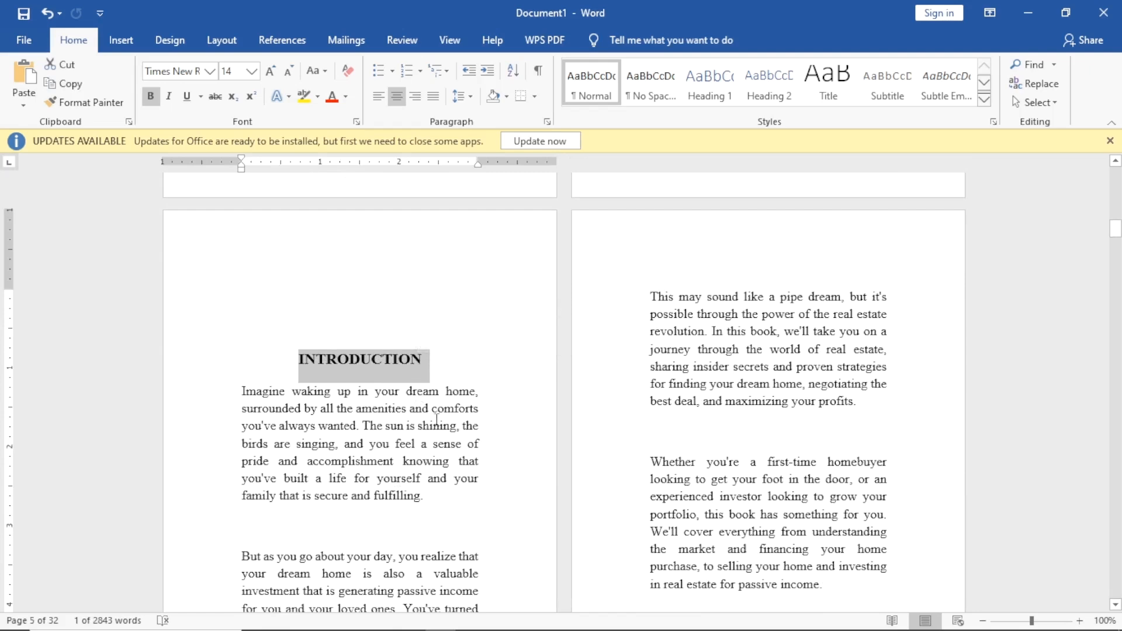
{"action": "left_click", "coordinate": [709, 92]}
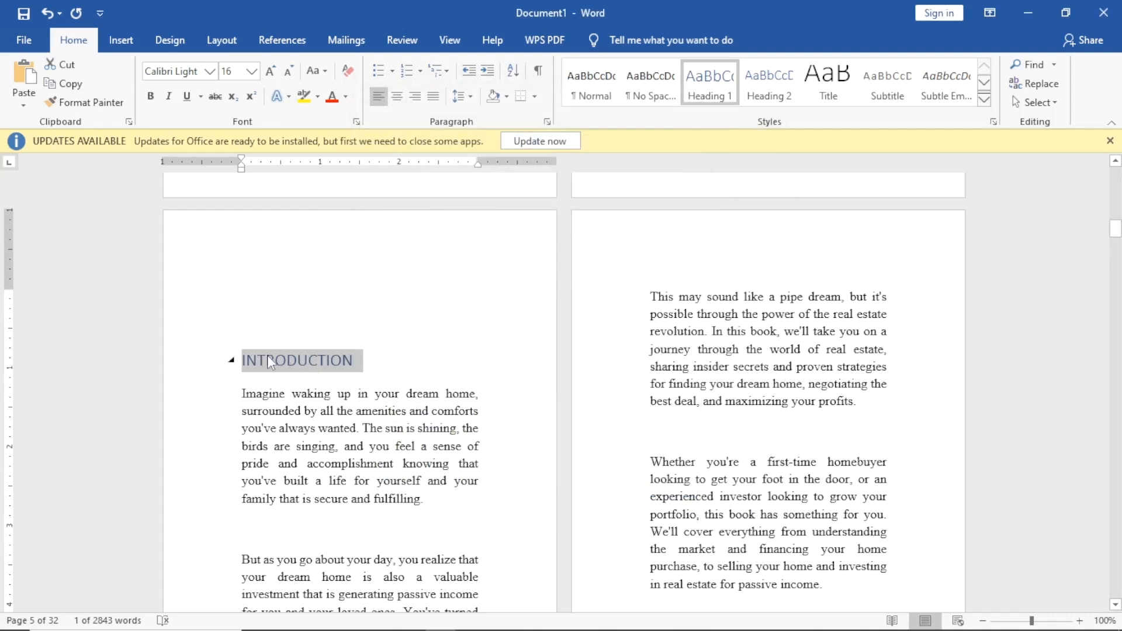
Modify Heading 1 to Times New Roman 14 pt, black and centered.
{"action": "right_click", "coordinate": [708, 86]}
{"action": "left_click", "coordinate": [723, 111]}
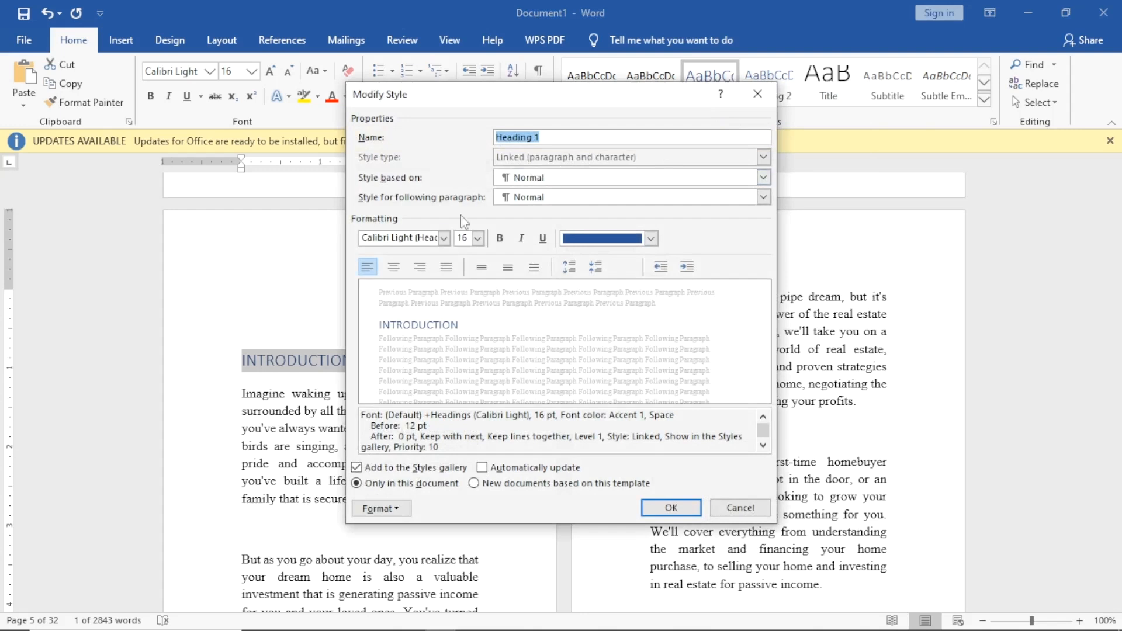
{"action": "left_click", "coordinate": [444, 237]}
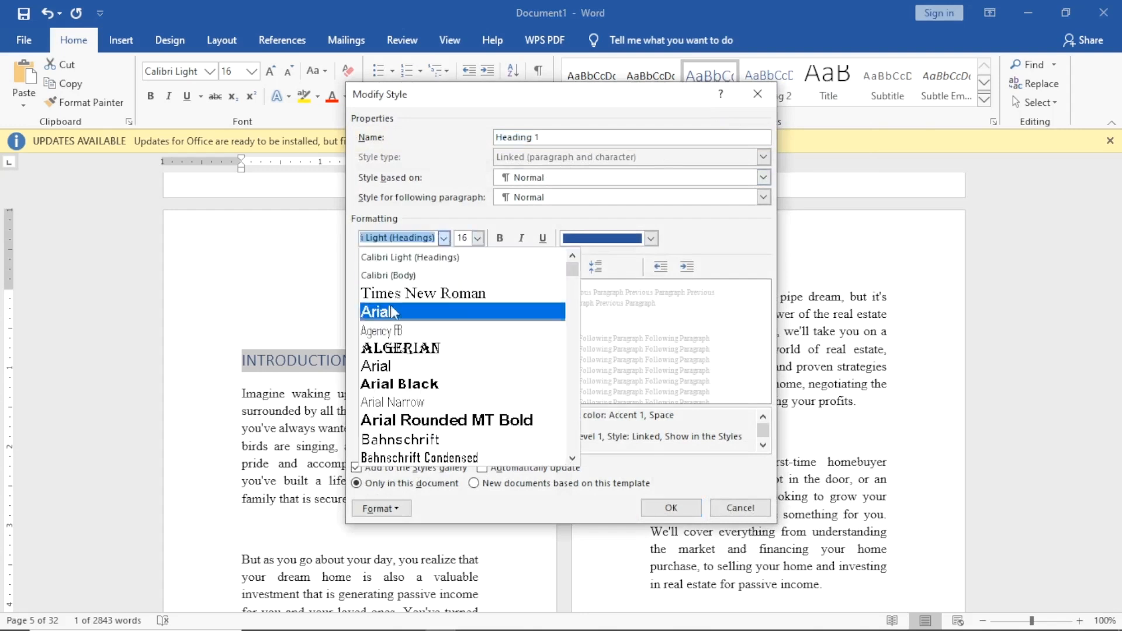
{"action": "left_click", "coordinate": [447, 294]}
{"action": "left_click", "coordinate": [478, 238]}
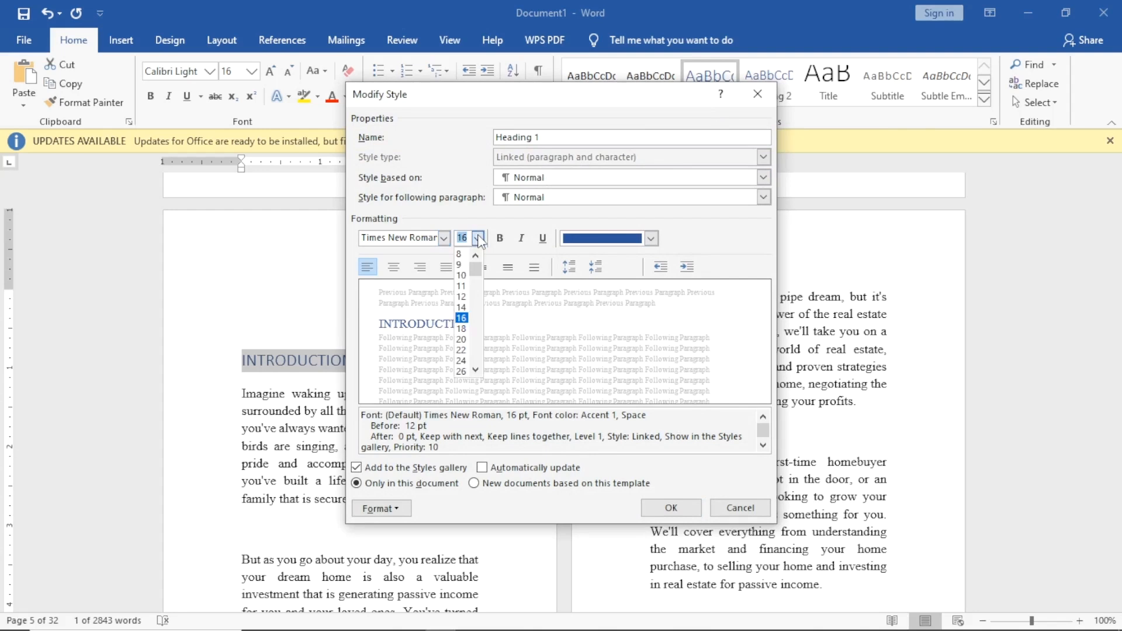
{"action": "left_click", "coordinate": [460, 308]}
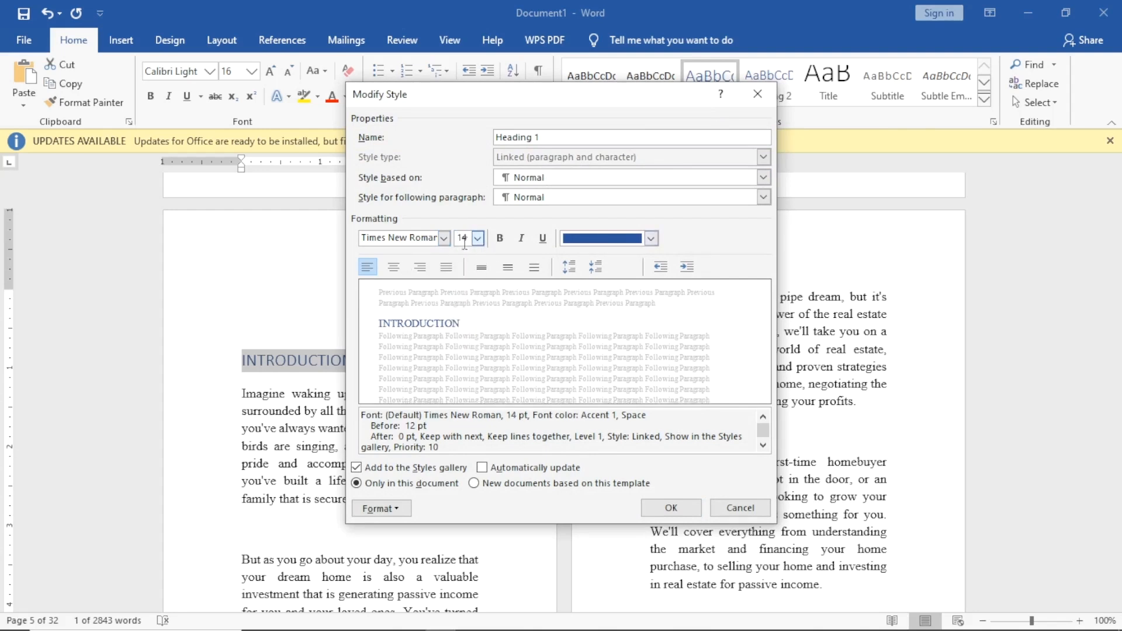
{"action": "left_click", "coordinate": [651, 239]}
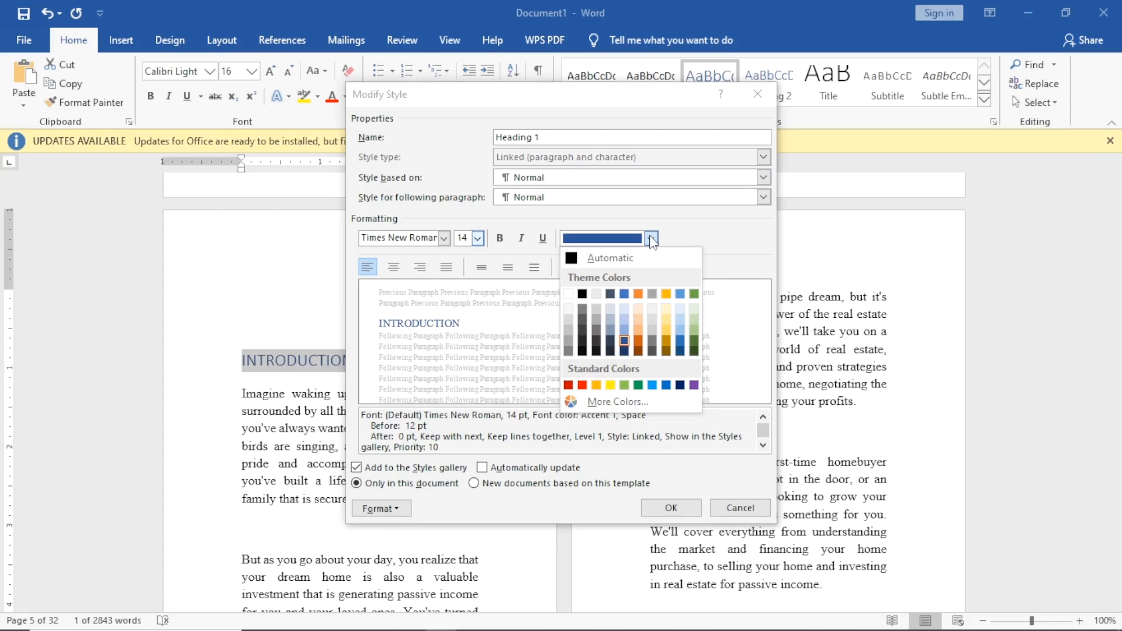
{"action": "left_click", "coordinate": [568, 255]}
{"action": "left_click", "coordinate": [651, 239]}
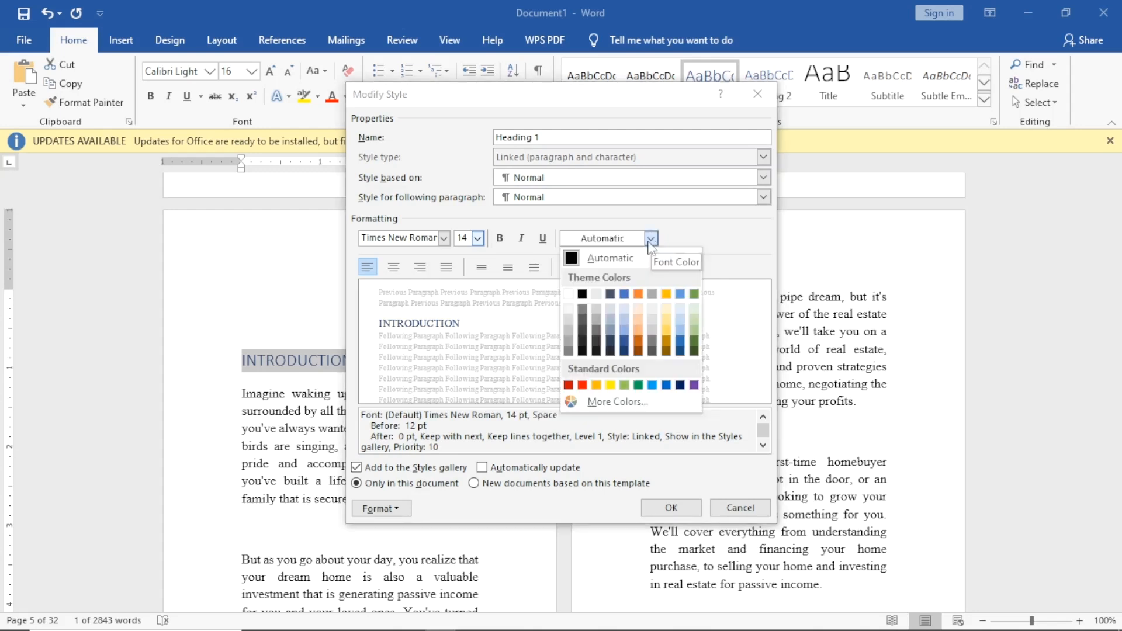
{"action": "left_click", "coordinate": [582, 293]}
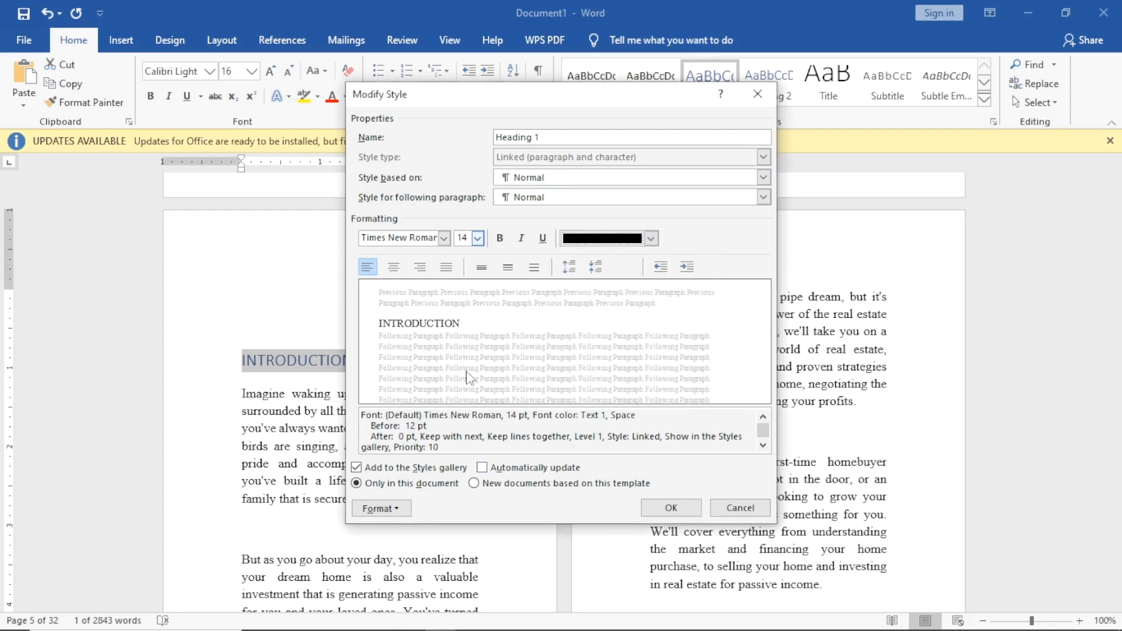
{"action": "left_click", "coordinate": [396, 270]}
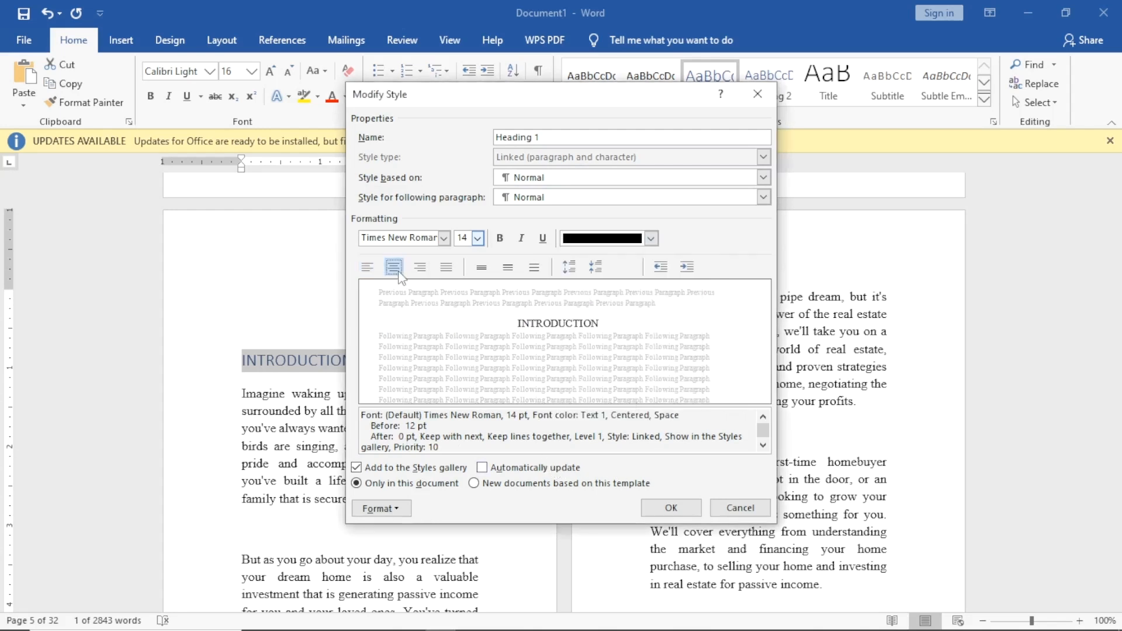
{"action": "left_click", "coordinate": [649, 508]}
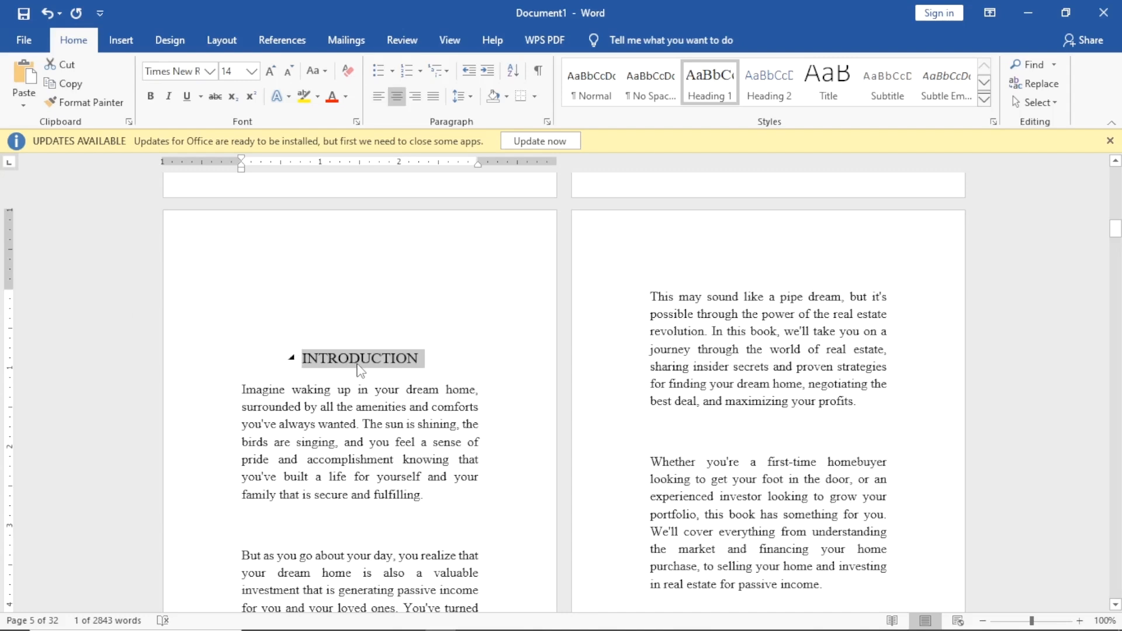
Apply Heading 1 to the CHAPTER 1 line.
{"action": "scroll", "coordinate": [321, 336], "scroll_direction": "down", "scroll_amount": 3}
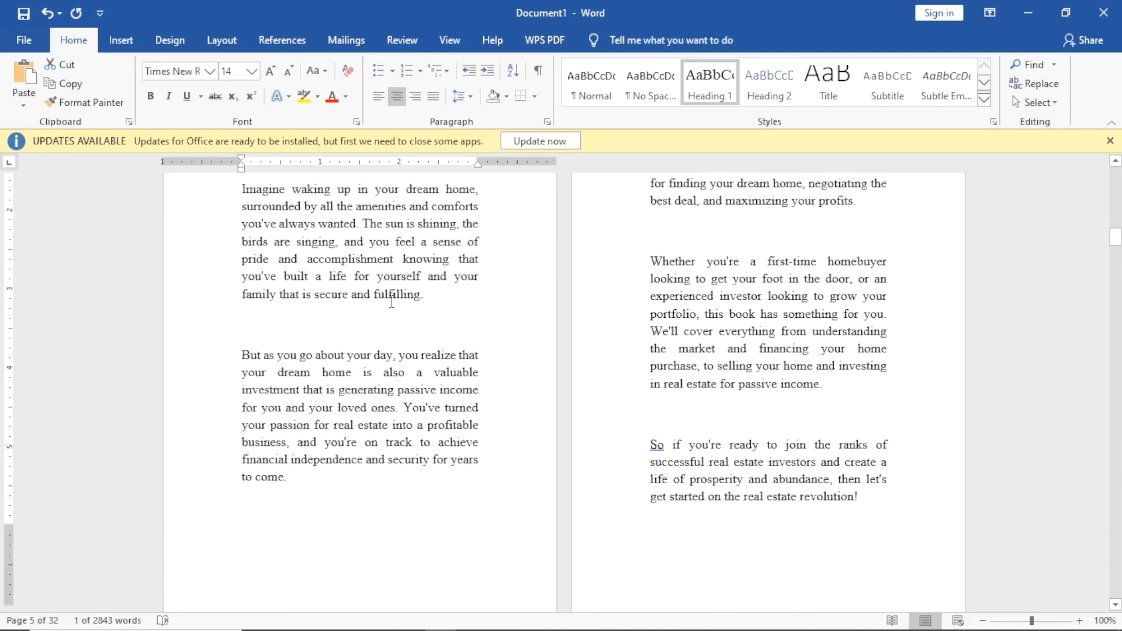
{"action": "scroll", "coordinate": [391, 299], "scroll_direction": "up", "scroll_amount": 6}
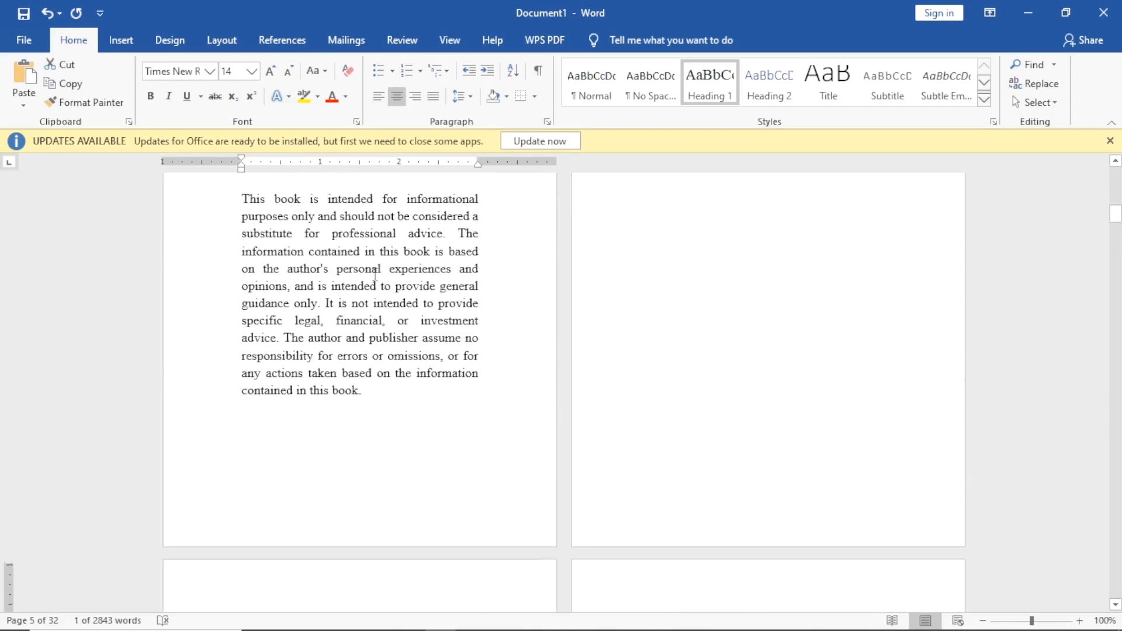
{"action": "scroll", "coordinate": [372, 285], "scroll_direction": "down", "scroll_amount": 15}
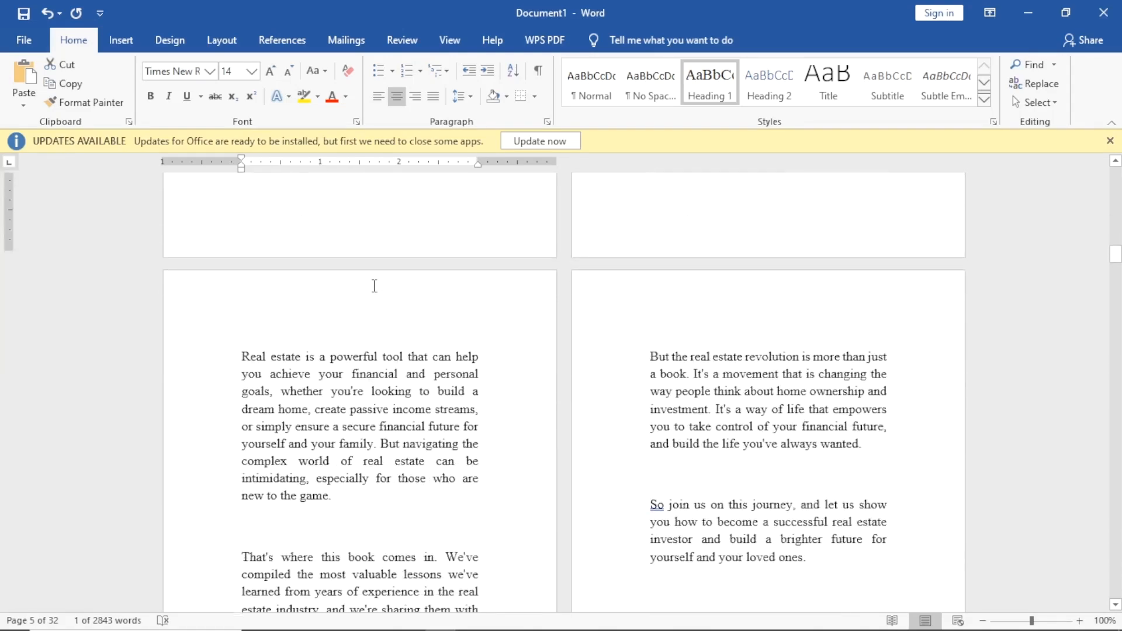
{"action": "scroll", "coordinate": [364, 278], "scroll_direction": "up", "scroll_amount": 8}
{"action": "scroll", "coordinate": [496, 328], "scroll_direction": "down", "scroll_amount": 10}
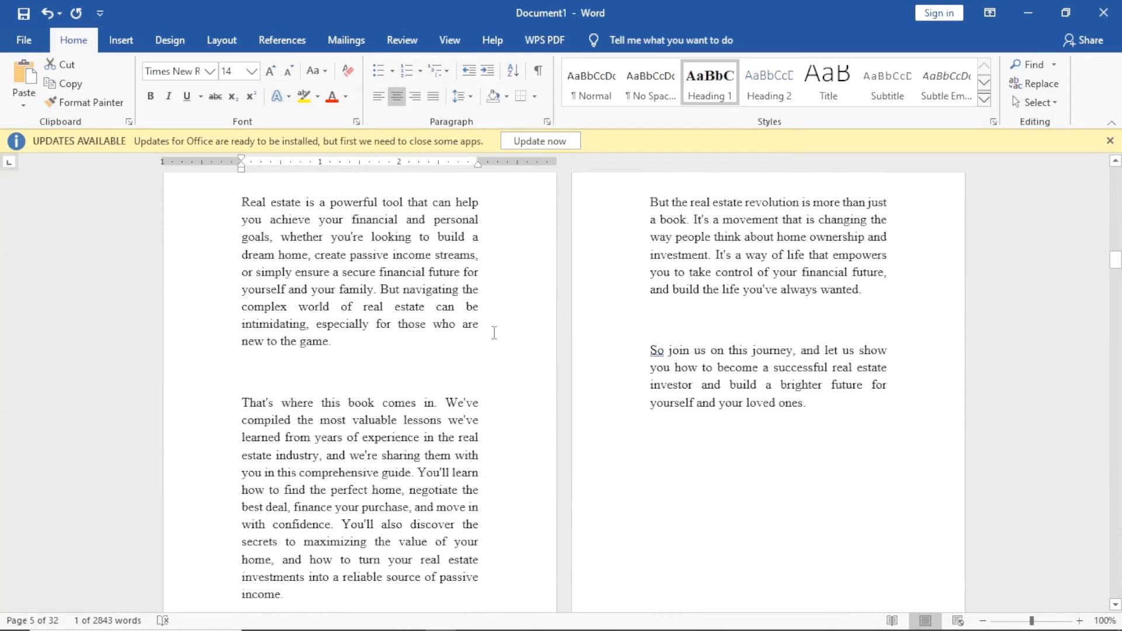
{"action": "scroll", "coordinate": [494, 332], "scroll_direction": "down", "scroll_amount": 5}
{"action": "left_click", "coordinate": [364, 311]}
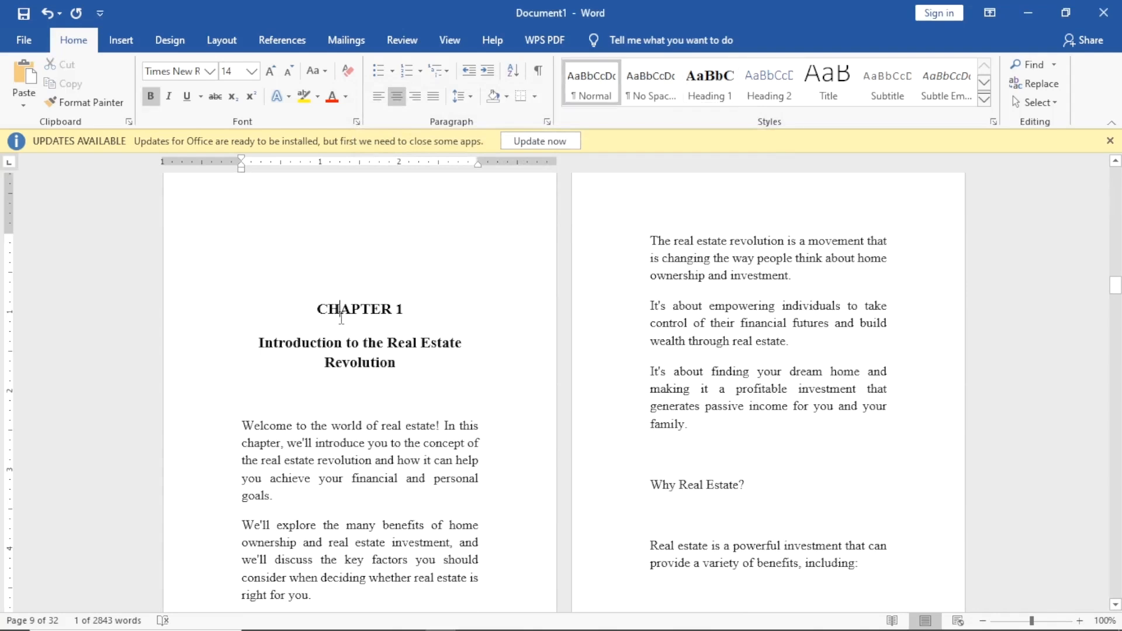
{"action": "left_click_drag", "start_coordinate": [318, 308], "coordinate": [409, 309]}
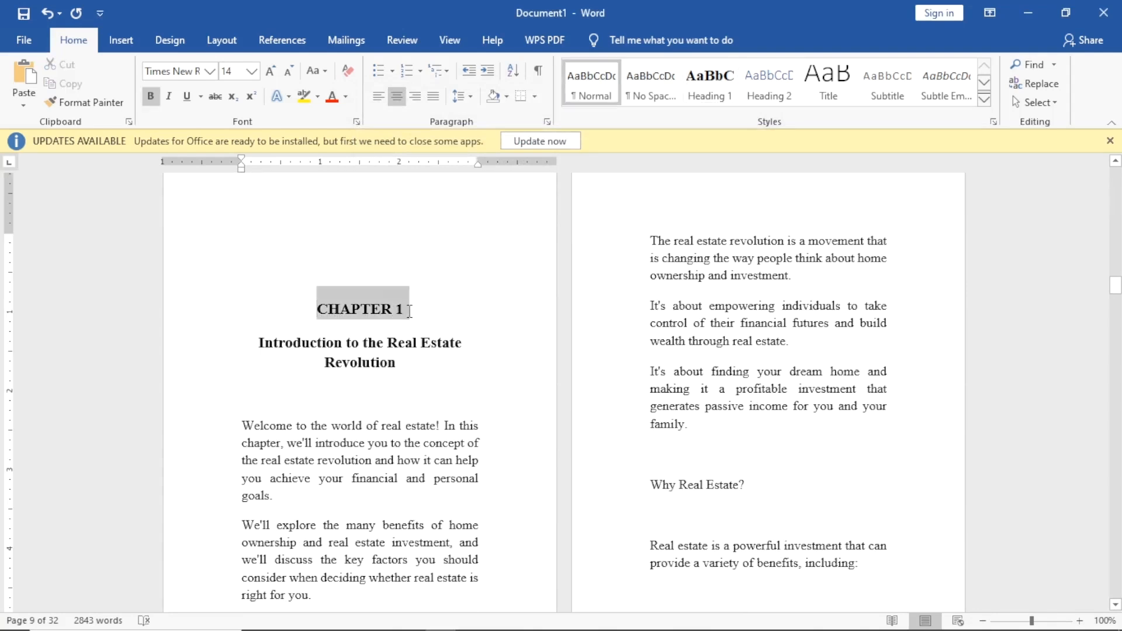
{"action": "left_click", "coordinate": [723, 94]}
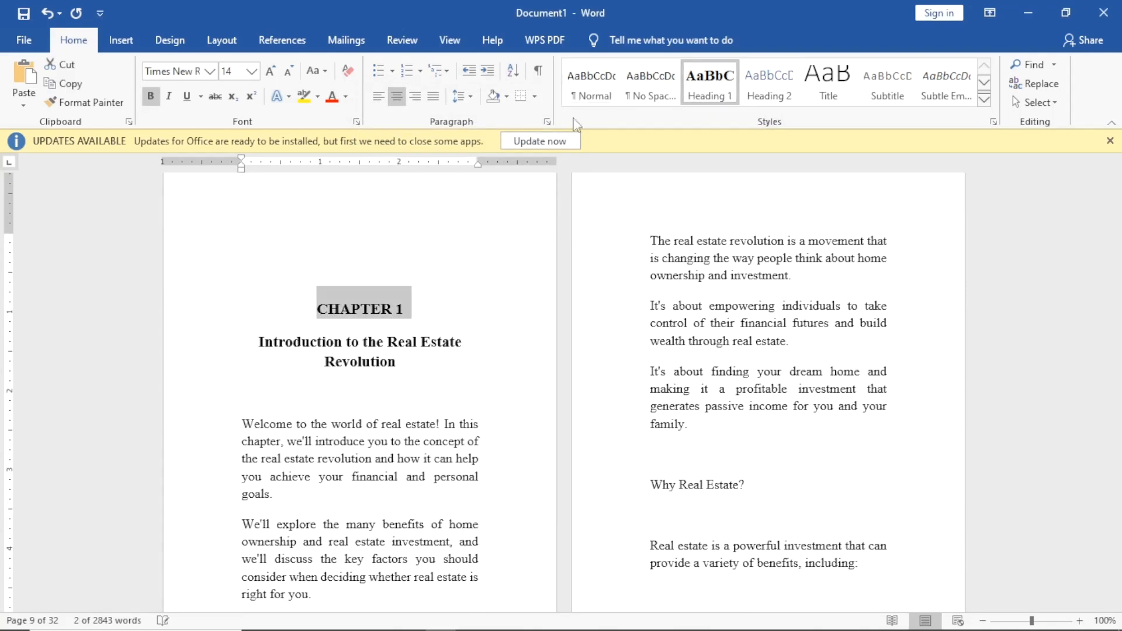
Apply Heading 2 to the title 'Introduction to the Real Estate Revolution'.
{"action": "scroll", "coordinate": [278, 280], "scroll_direction": "down", "scroll_amount": 1}
{"action": "left_click_drag", "start_coordinate": [242, 302], "coordinate": [421, 323]}
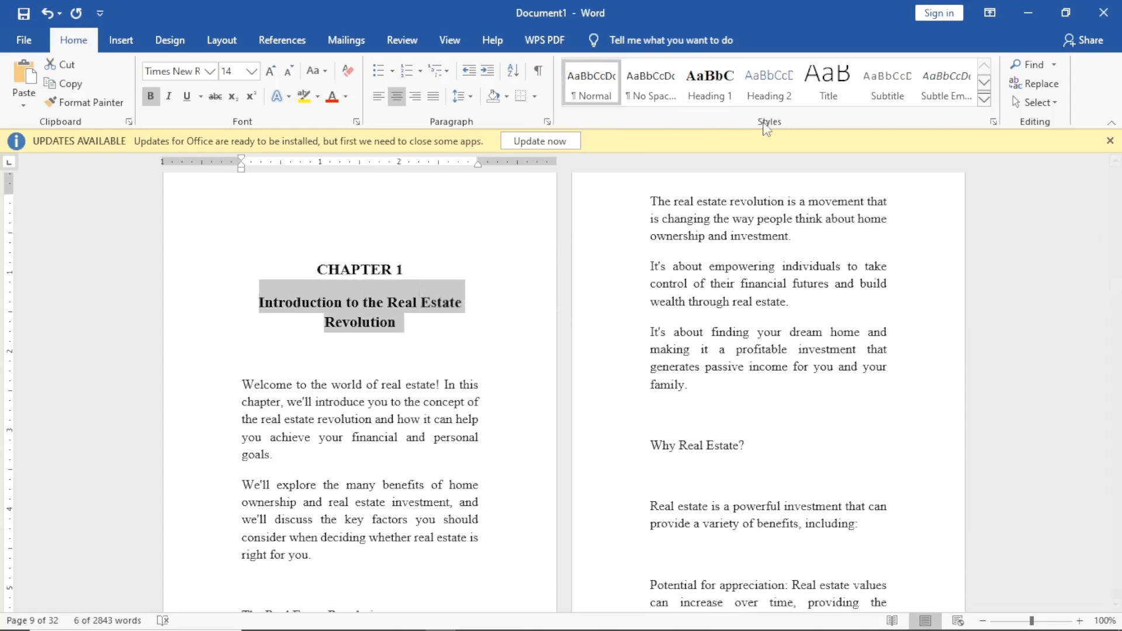
{"action": "left_click", "coordinate": [764, 93]}
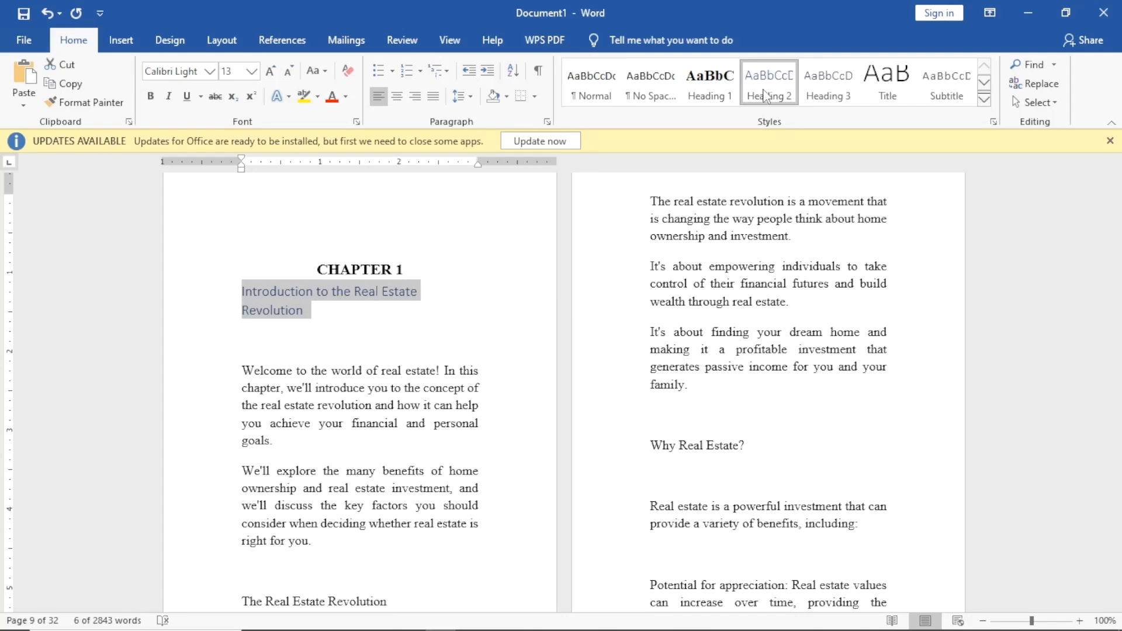
Modify Heading 2 to Times New Roman 14 pt, bold and centered.
{"action": "right_click", "coordinate": [764, 95]}
{"action": "left_click", "coordinate": [811, 119]}
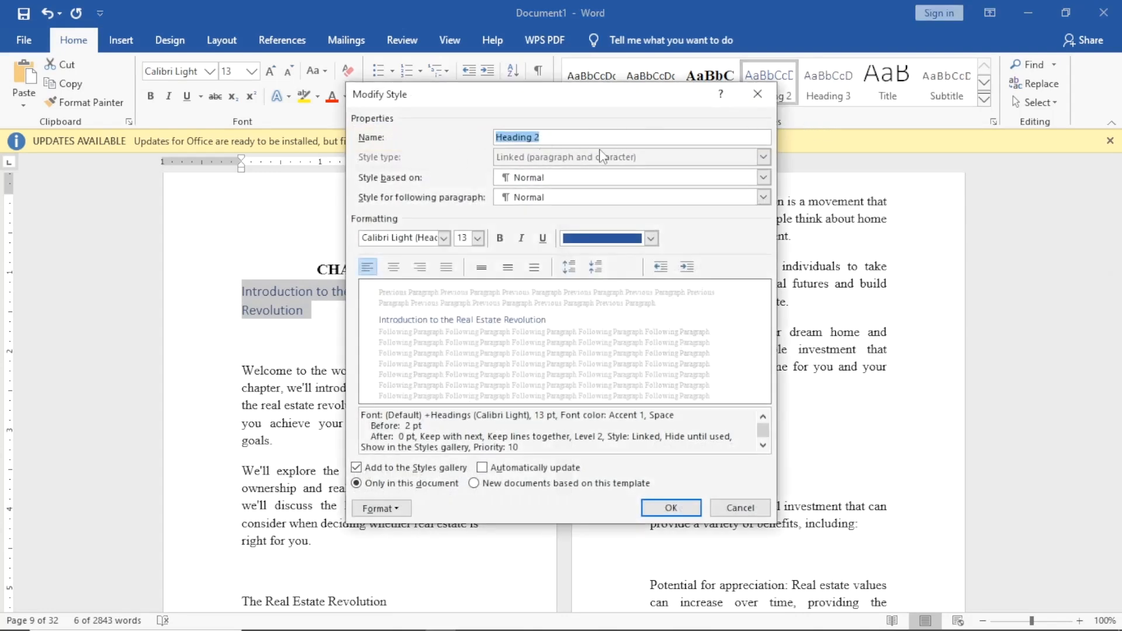
{"action": "left_click", "coordinate": [445, 238]}
{"action": "left_click", "coordinate": [422, 294]}
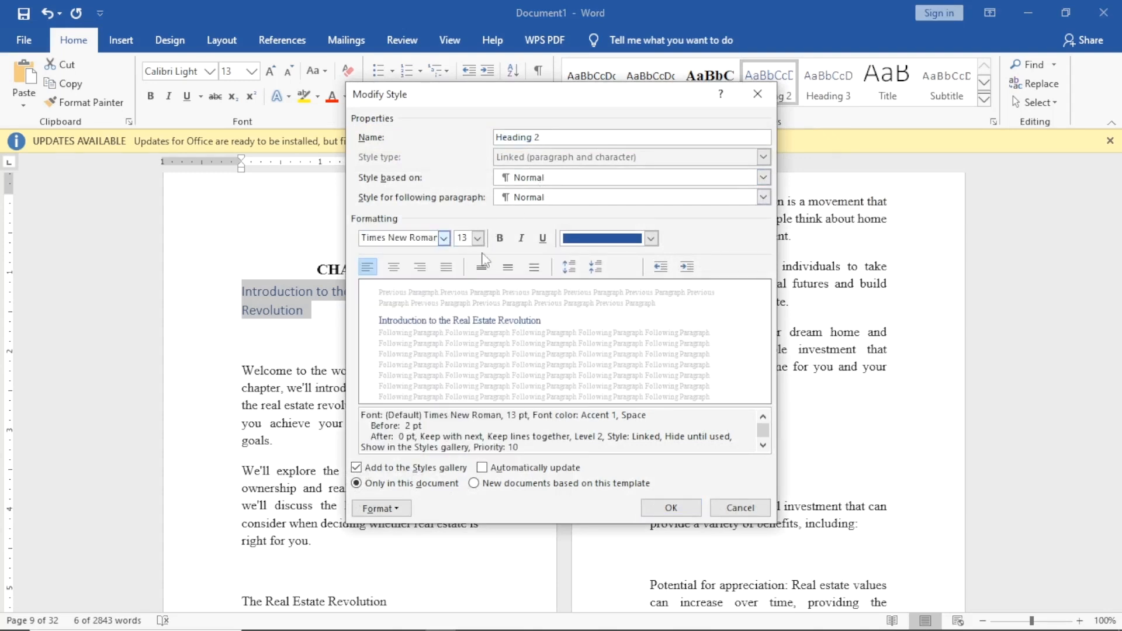
{"action": "left_click", "coordinate": [500, 239]}
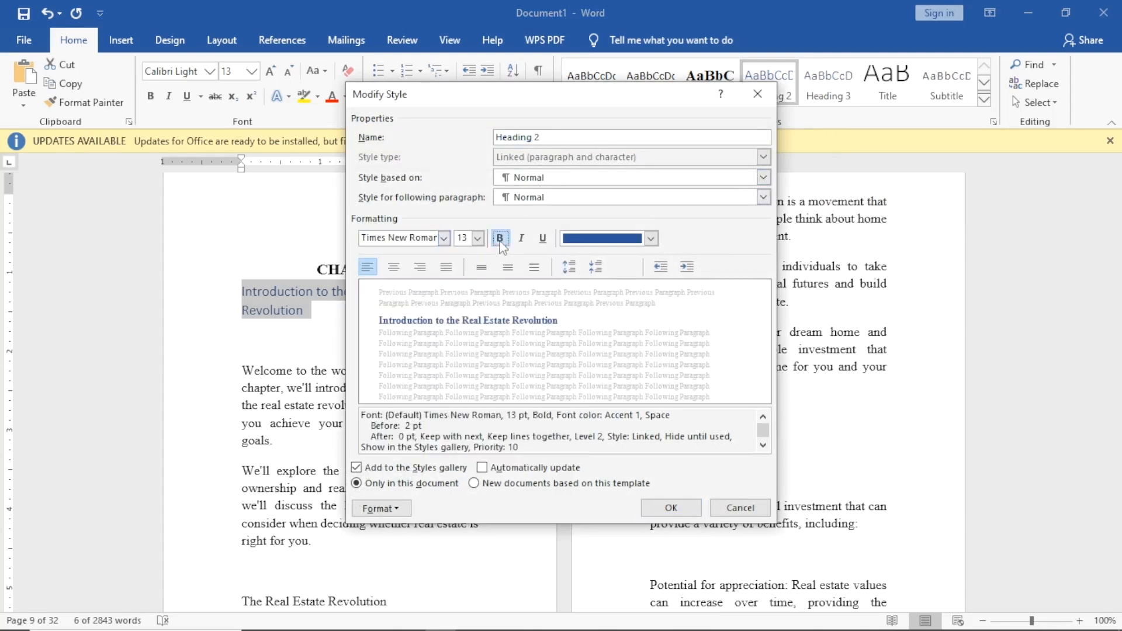
{"action": "left_click", "coordinate": [398, 268]}
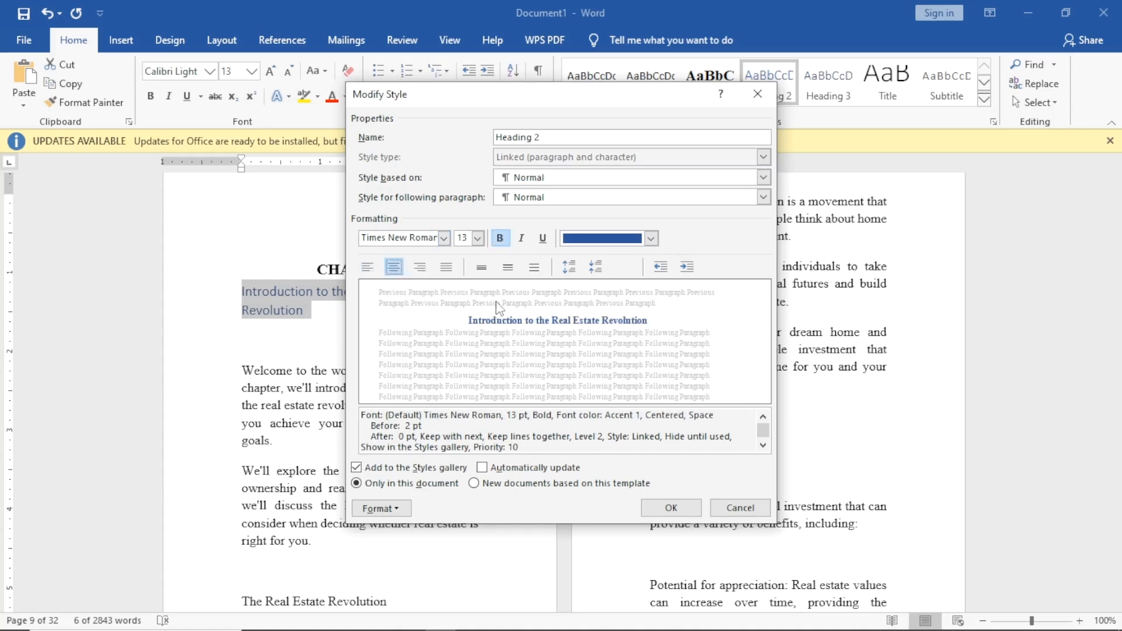
{"action": "left_click", "coordinate": [477, 238]}
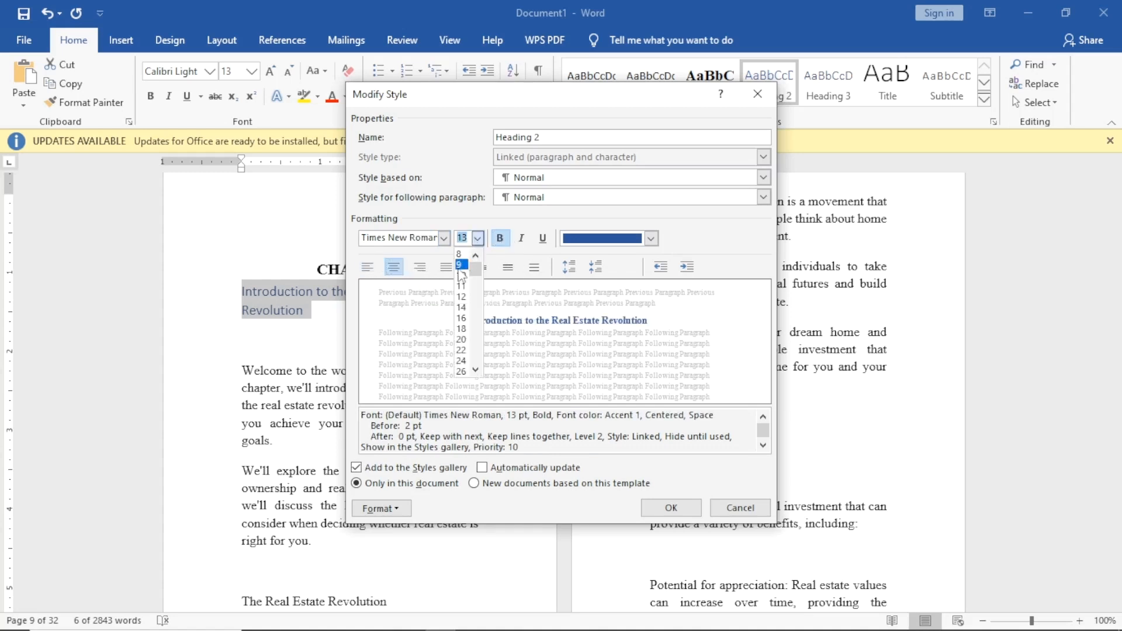
{"action": "left_click", "coordinate": [463, 308]}
{"action": "left_click", "coordinate": [670, 507]}
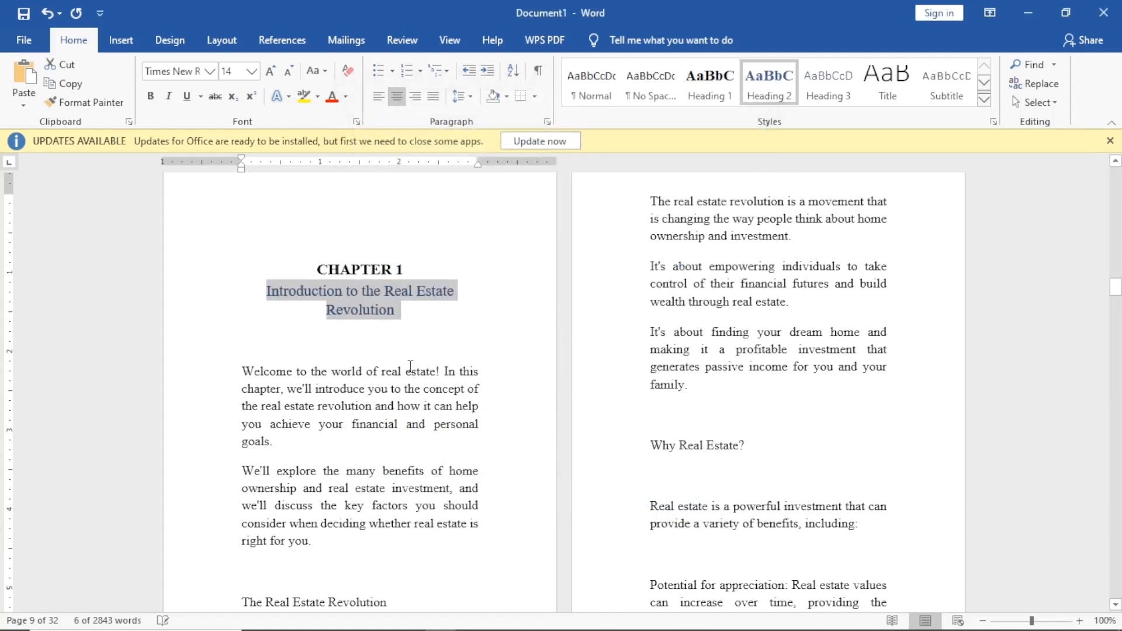
Change the Heading 2 style's font colour to black.
{"action": "right_click", "coordinate": [774, 80]}
{"action": "left_click", "coordinate": [818, 110]}
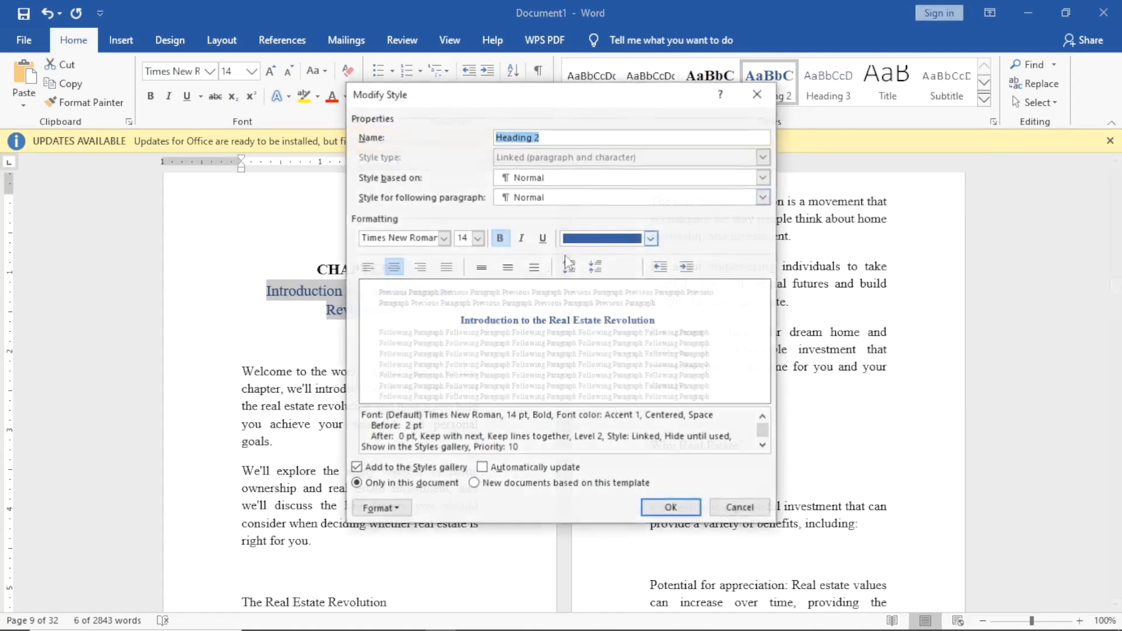
{"action": "left_click", "coordinate": [650, 238]}
{"action": "left_click", "coordinate": [582, 294]}
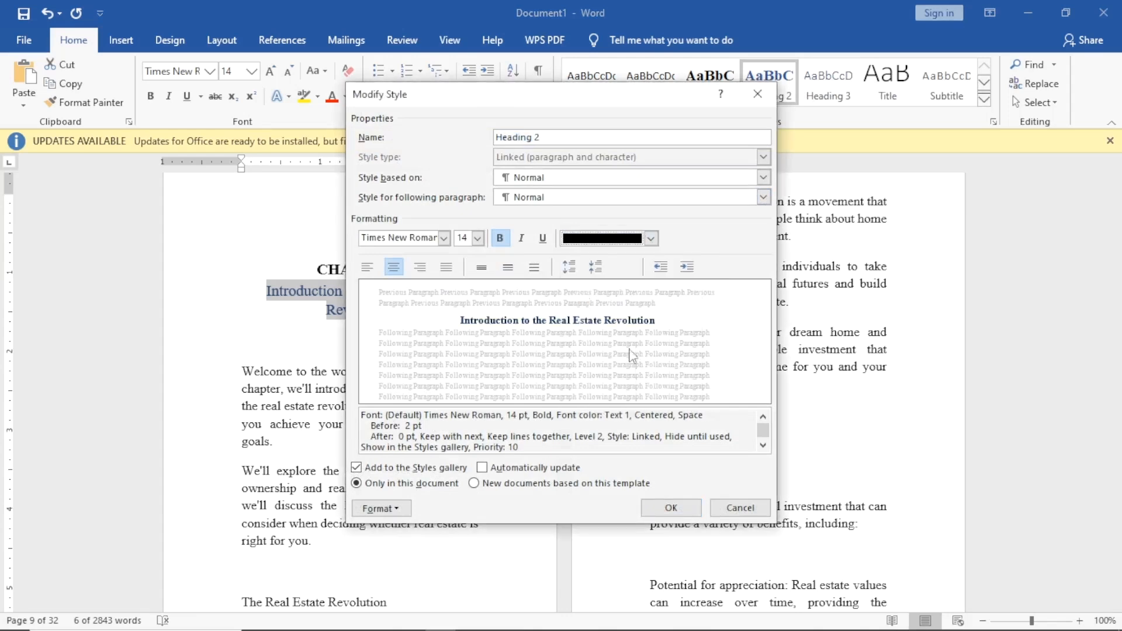
{"action": "left_click", "coordinate": [670, 506]}
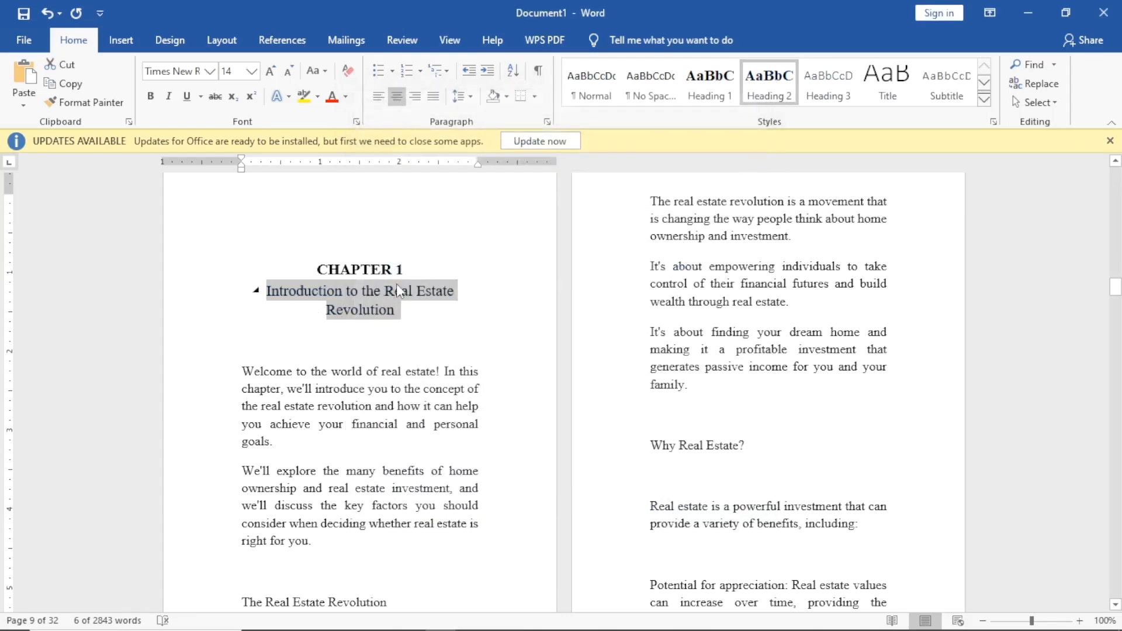
{"action": "left_click", "coordinate": [433, 319]}
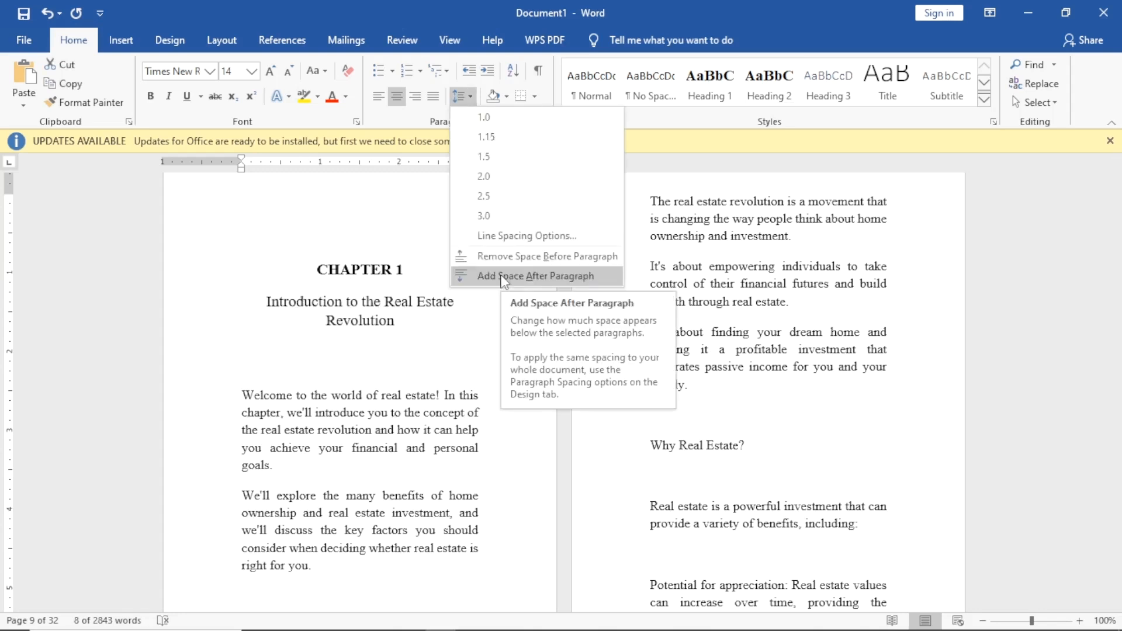
Add space after the CHAPTER 1 heading and reconfirm Heading 2's style settings on the title.
{"action": "left_click", "coordinate": [504, 276]}
{"action": "left_click", "coordinate": [492, 265]}
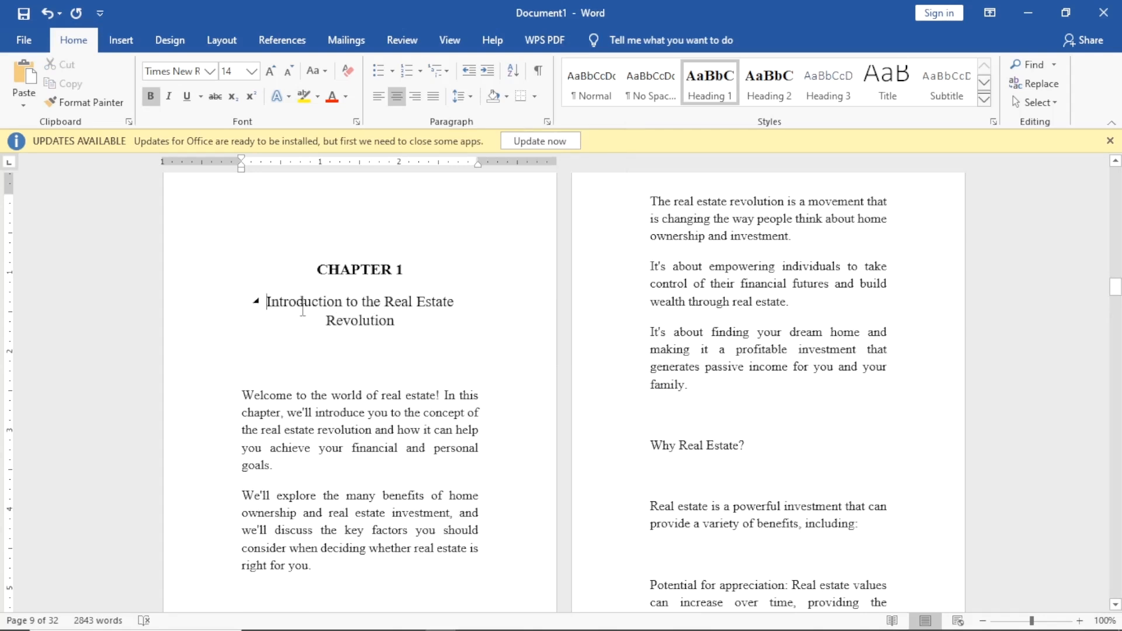
{"action": "left_click_drag", "start_coordinate": [289, 308], "coordinate": [413, 328]}
{"action": "right_click", "coordinate": [772, 106]}
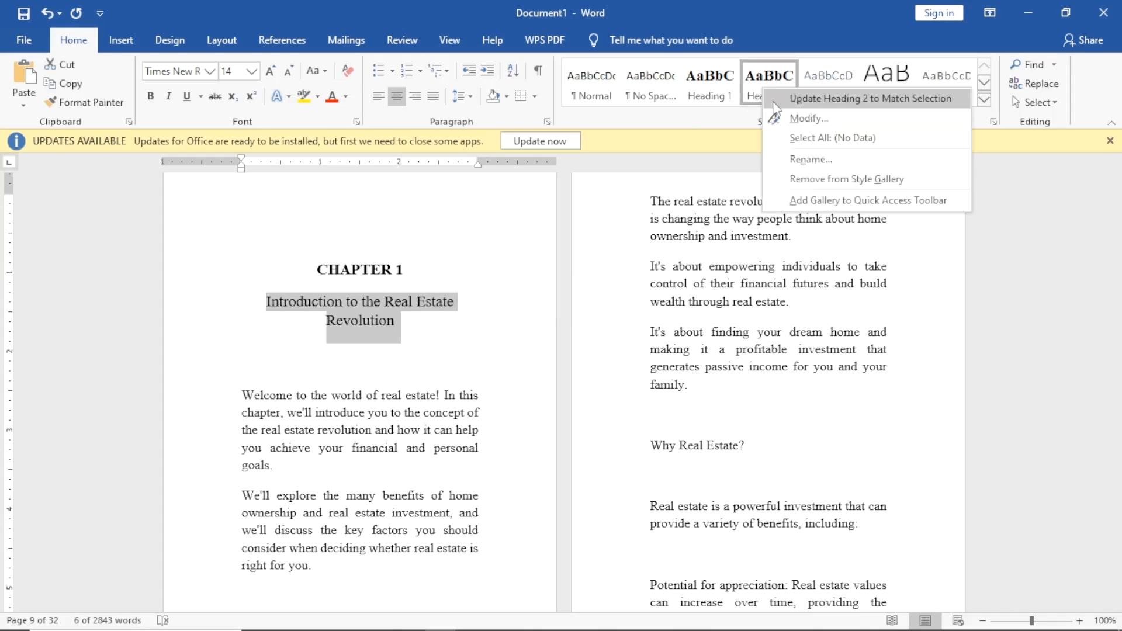
{"action": "left_click", "coordinate": [801, 118]}
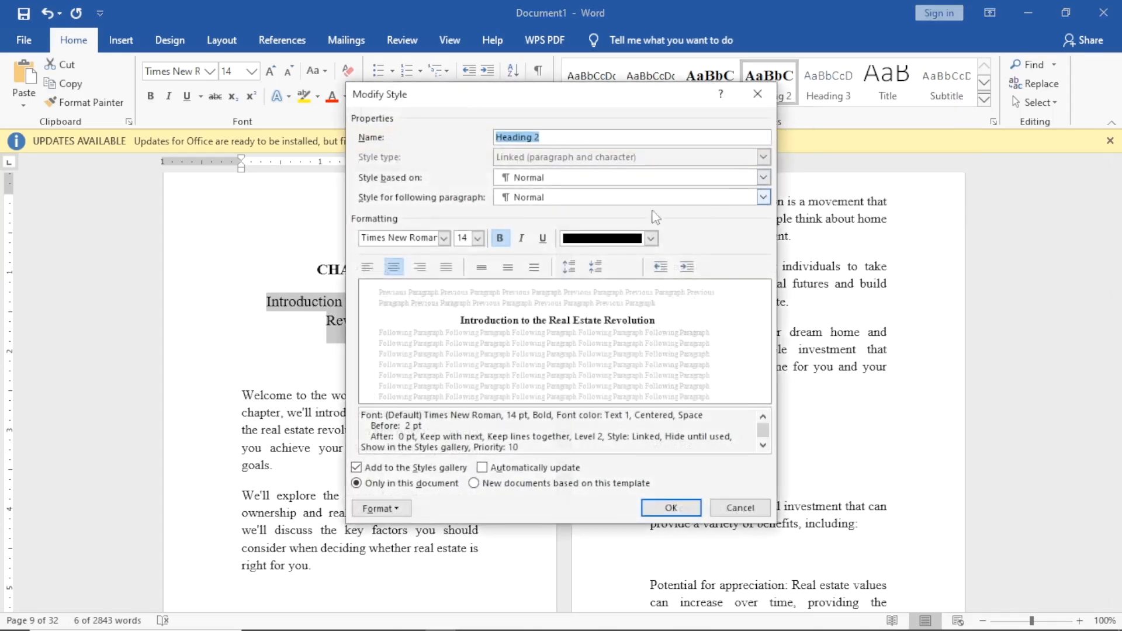
{"action": "left_click", "coordinate": [666, 507]}
{"action": "left_click", "coordinate": [517, 349]}
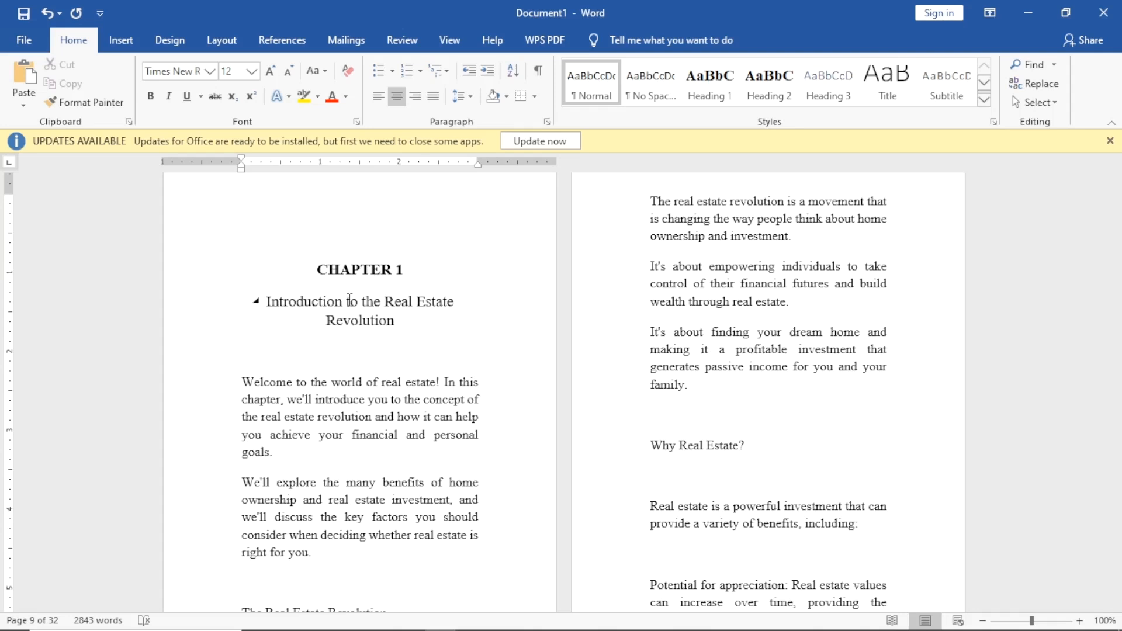
{"action": "scroll", "coordinate": [576, 313], "scroll_direction": "down", "scroll_amount": 10}
{"action": "scroll", "coordinate": [562, 319], "scroll_direction": "down", "scroll_amount": 3}
{"action": "scroll", "coordinate": [747, 305], "scroll_direction": "up", "scroll_amount": 9}
{"action": "scroll", "coordinate": [802, 306], "scroll_direction": "up", "scroll_amount": 7}
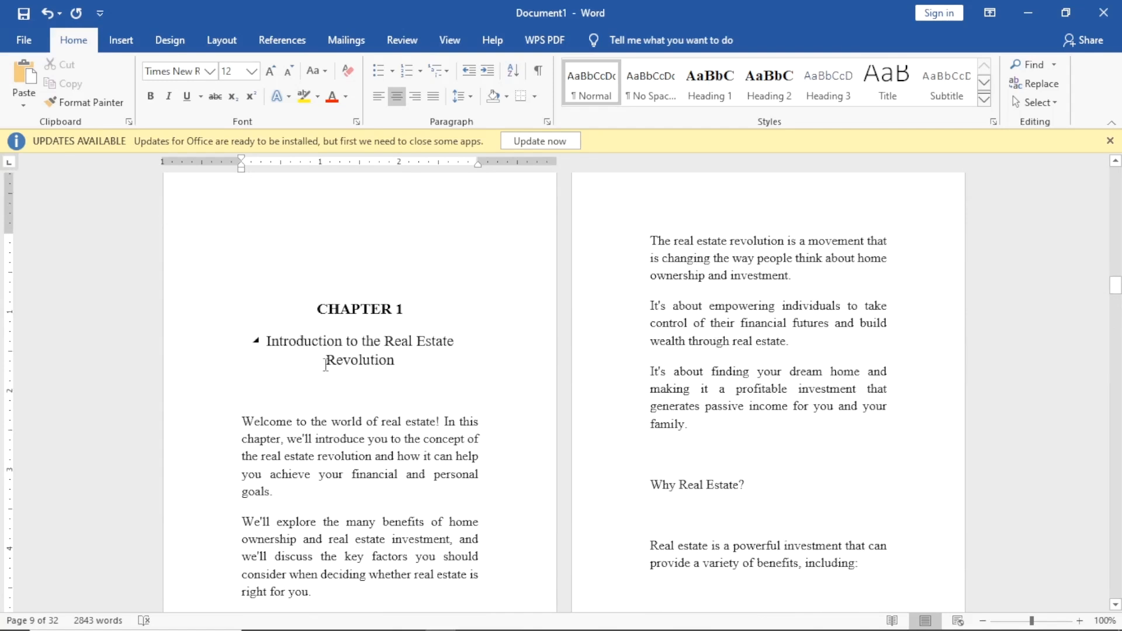
{"action": "scroll", "coordinate": [493, 355], "scroll_direction": "down", "scroll_amount": 3}
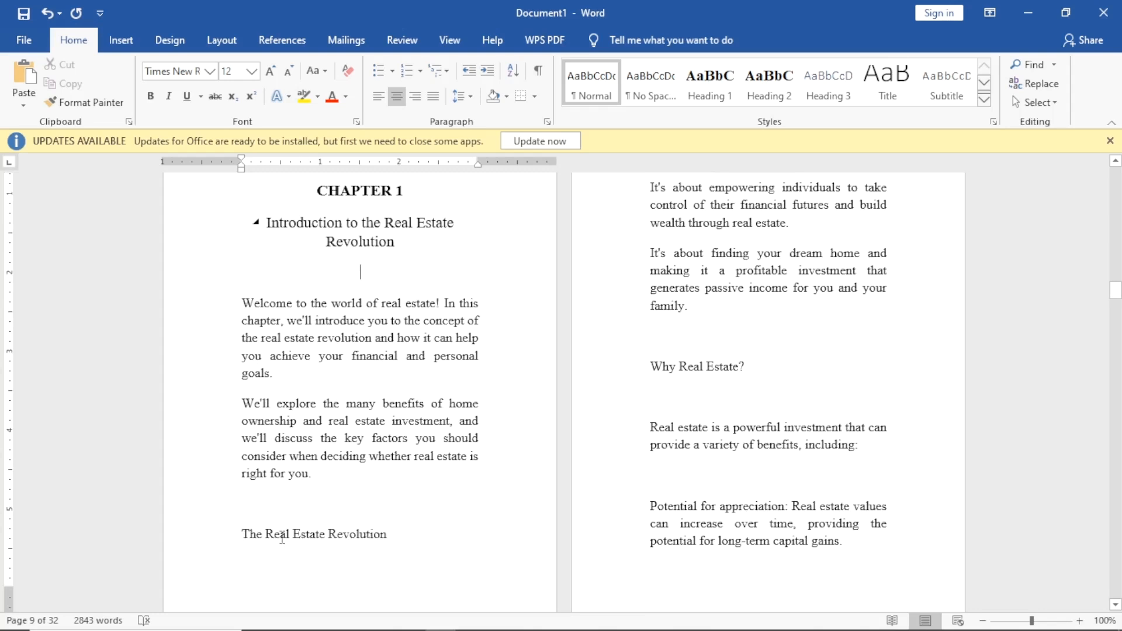
{"action": "scroll", "coordinate": [317, 500], "scroll_direction": "down", "scroll_amount": 2}
Apply Heading 3 to 'The Real Estate Revolution' and make the style black Times New Roman.
{"action": "left_click_drag", "start_coordinate": [242, 456], "coordinate": [381, 465]}
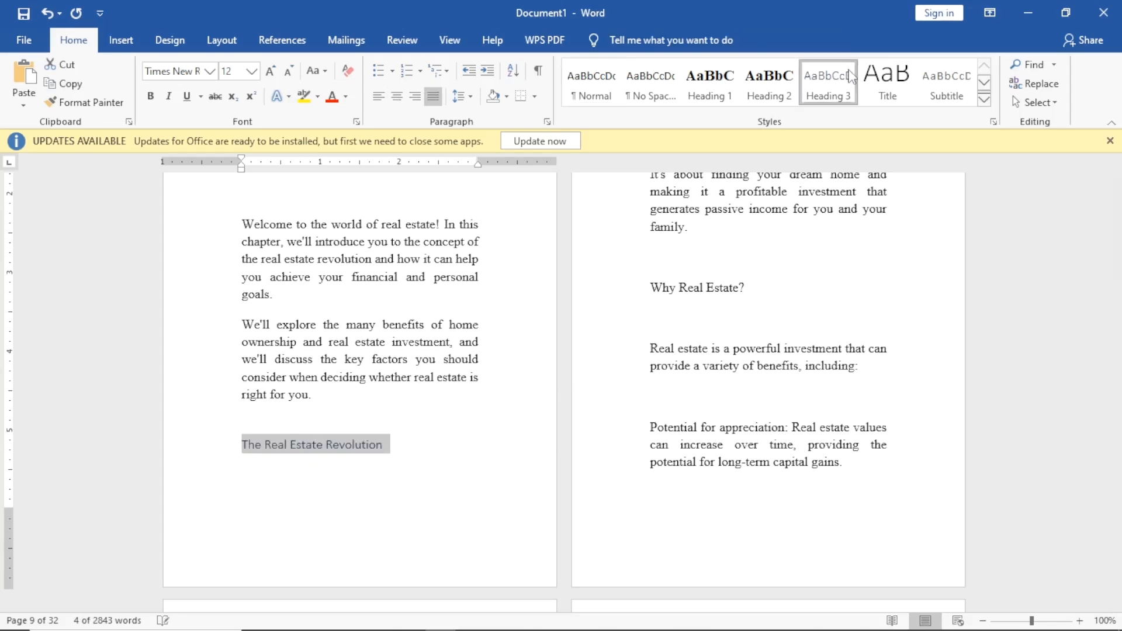
{"action": "left_click", "coordinate": [828, 85]}
{"action": "right_click", "coordinate": [811, 88]}
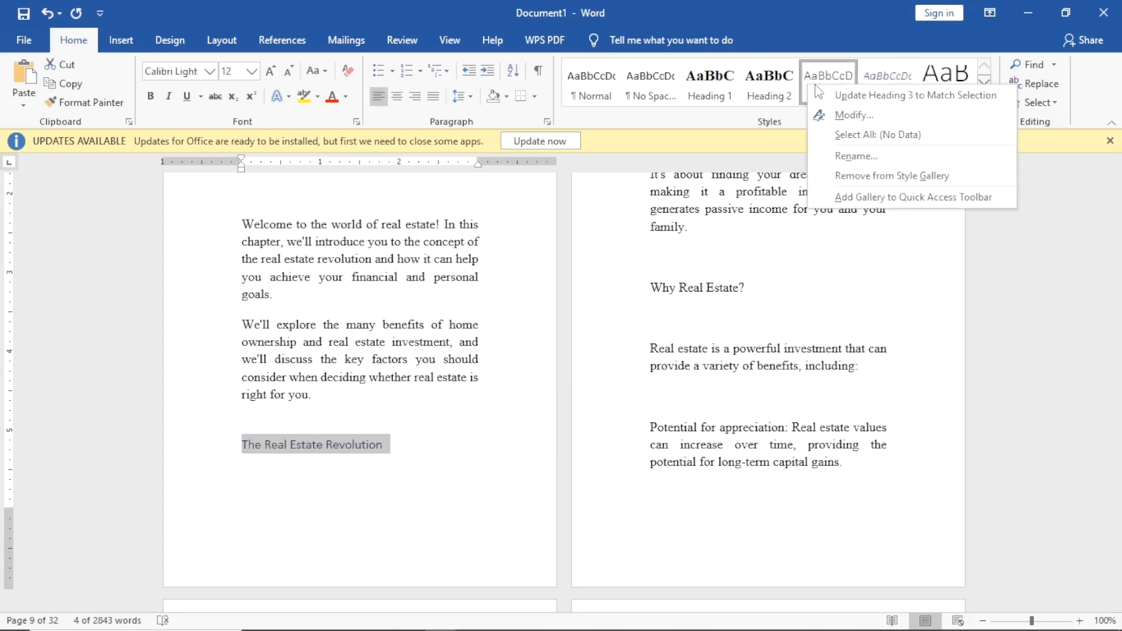
{"action": "left_click", "coordinate": [839, 119]}
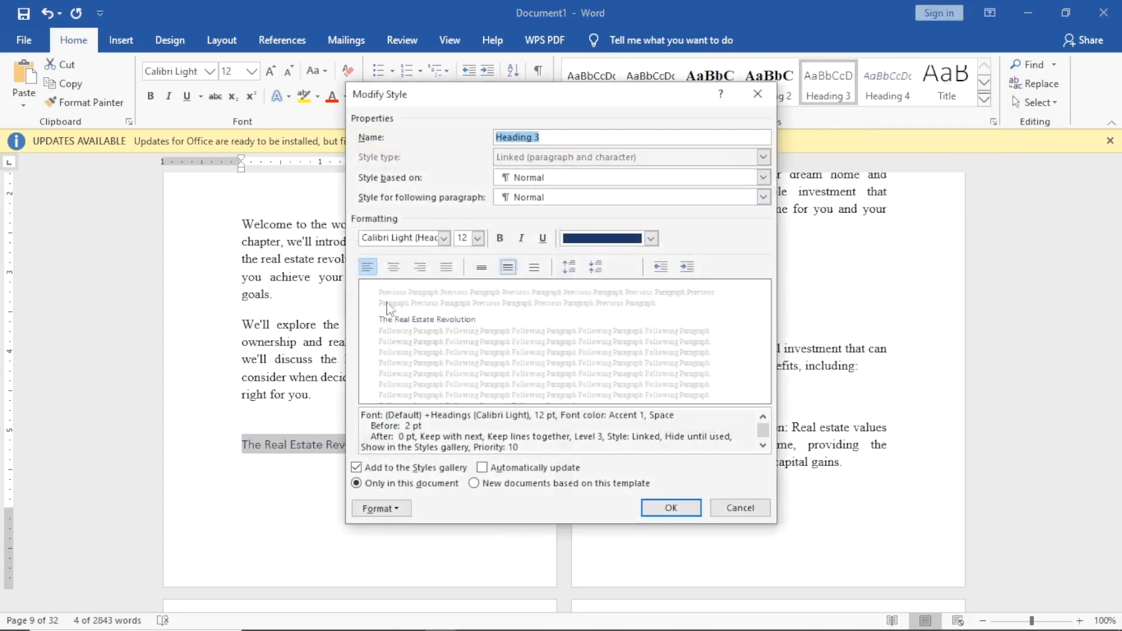
{"action": "left_click", "coordinate": [444, 238]}
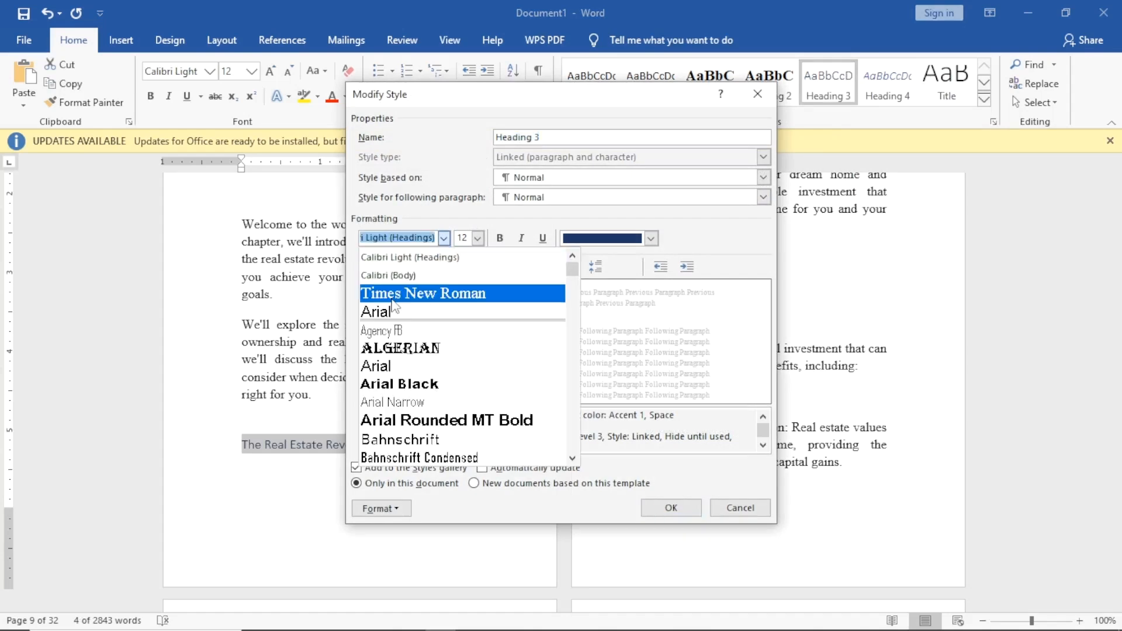
{"action": "left_click", "coordinate": [448, 290]}
{"action": "left_click", "coordinate": [650, 238]}
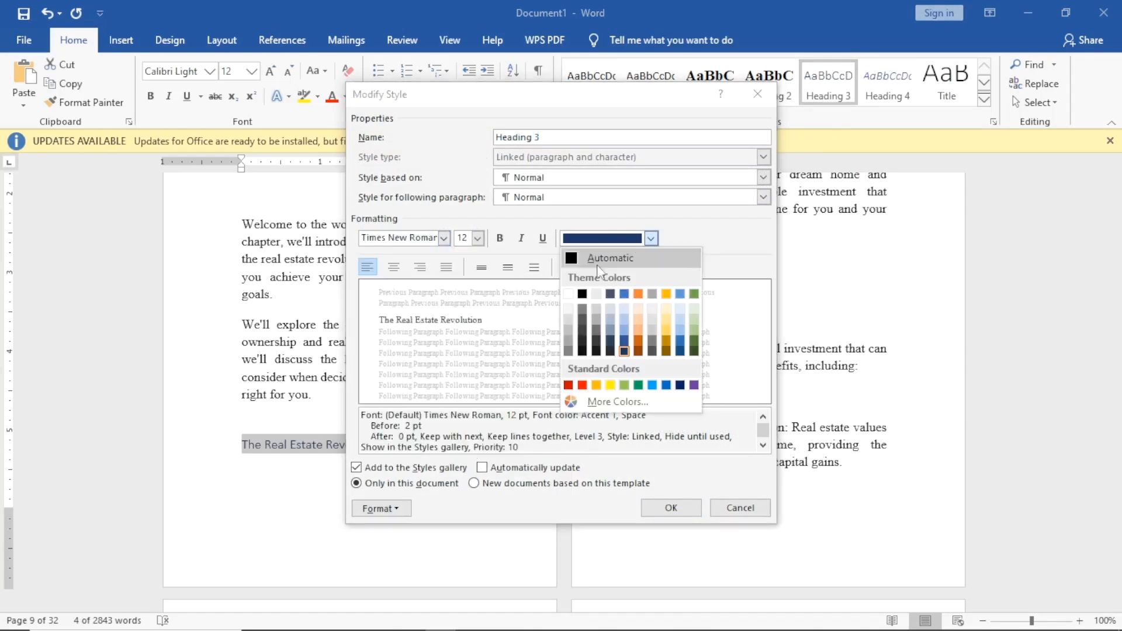
{"action": "left_click", "coordinate": [580, 295]}
{"action": "left_click", "coordinate": [667, 511]}
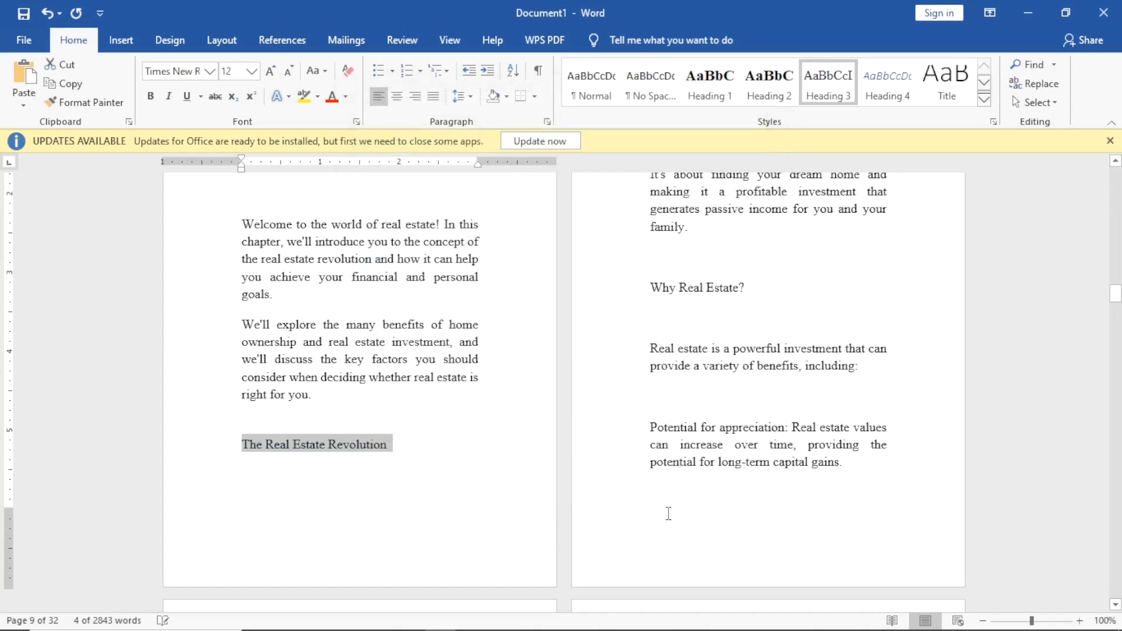
Apply Heading 3 to the 'Why Real Estate?' subheading.
{"action": "scroll", "coordinate": [474, 419], "scroll_direction": "down", "scroll_amount": 2}
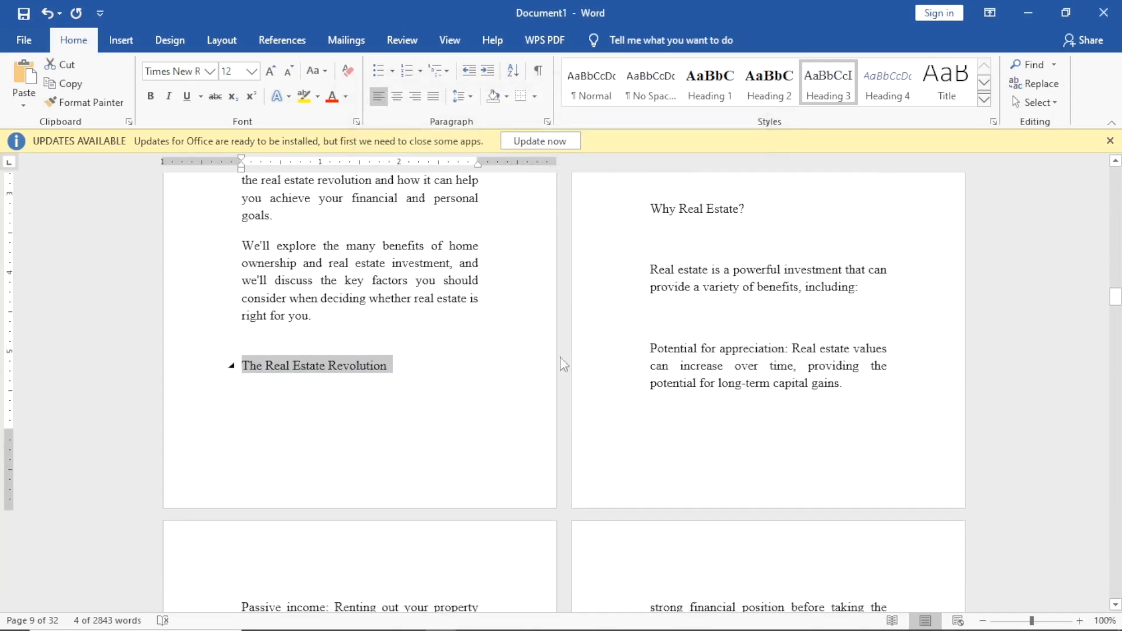
{"action": "scroll", "coordinate": [681, 219], "scroll_direction": "up", "scroll_amount": 6}
{"action": "scroll", "coordinate": [696, 352], "scroll_direction": "down", "scroll_amount": 2}
{"action": "left_click", "coordinate": [698, 372]}
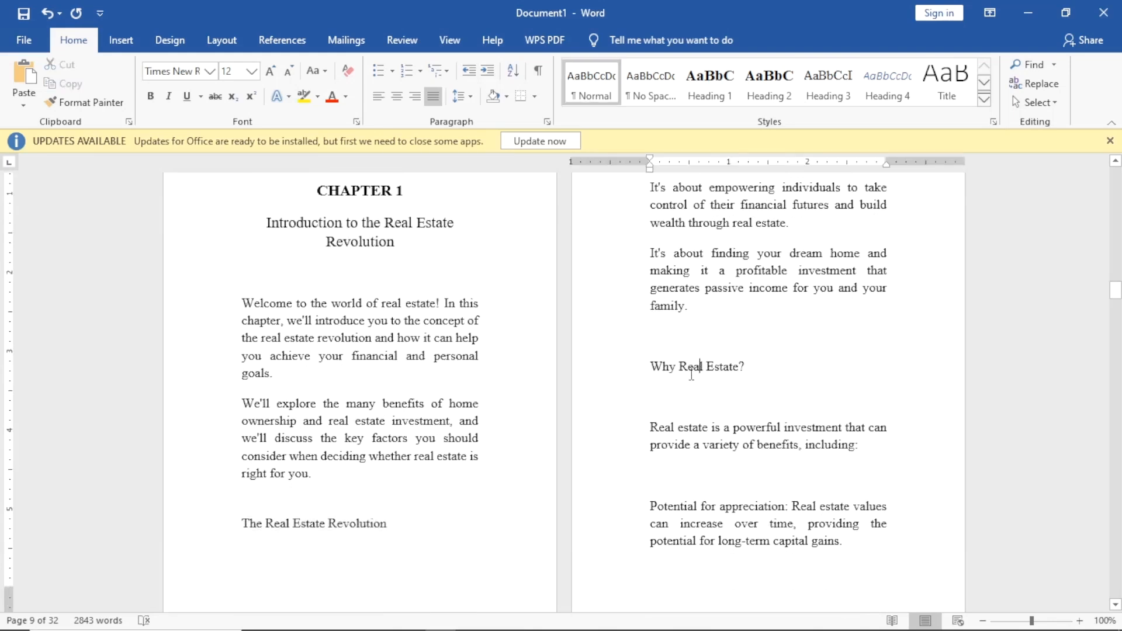
{"action": "left_click_drag", "start_coordinate": [650, 366], "coordinate": [738, 368]}
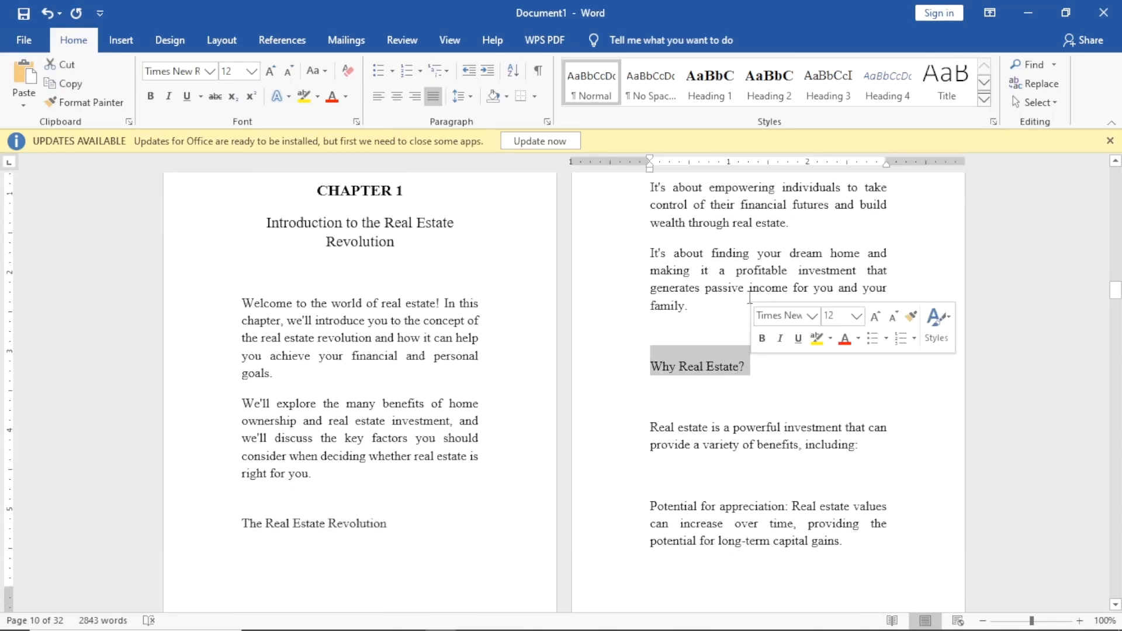
{"action": "left_click", "coordinate": [827, 82]}
{"action": "scroll", "coordinate": [746, 365], "scroll_direction": "down", "scroll_amount": 5}
{"action": "scroll", "coordinate": [746, 366], "scroll_direction": "up", "scroll_amount": 4}
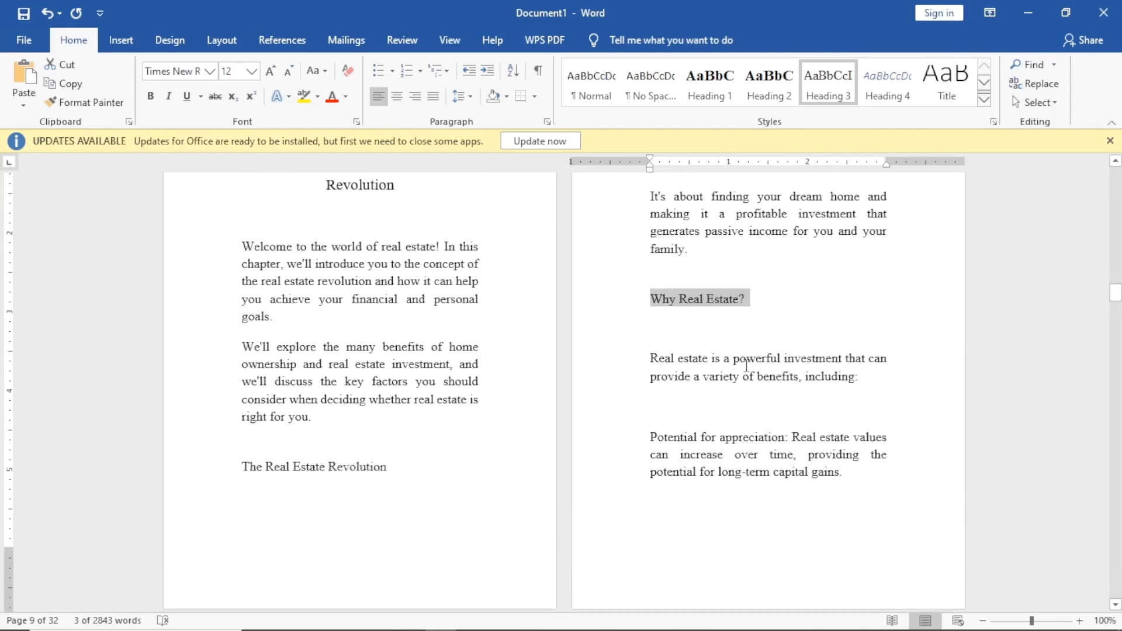
{"action": "scroll", "coordinate": [675, 377], "scroll_direction": "down", "scroll_amount": 12}
{"action": "scroll", "coordinate": [671, 376], "scroll_direction": "down", "scroll_amount": 13}
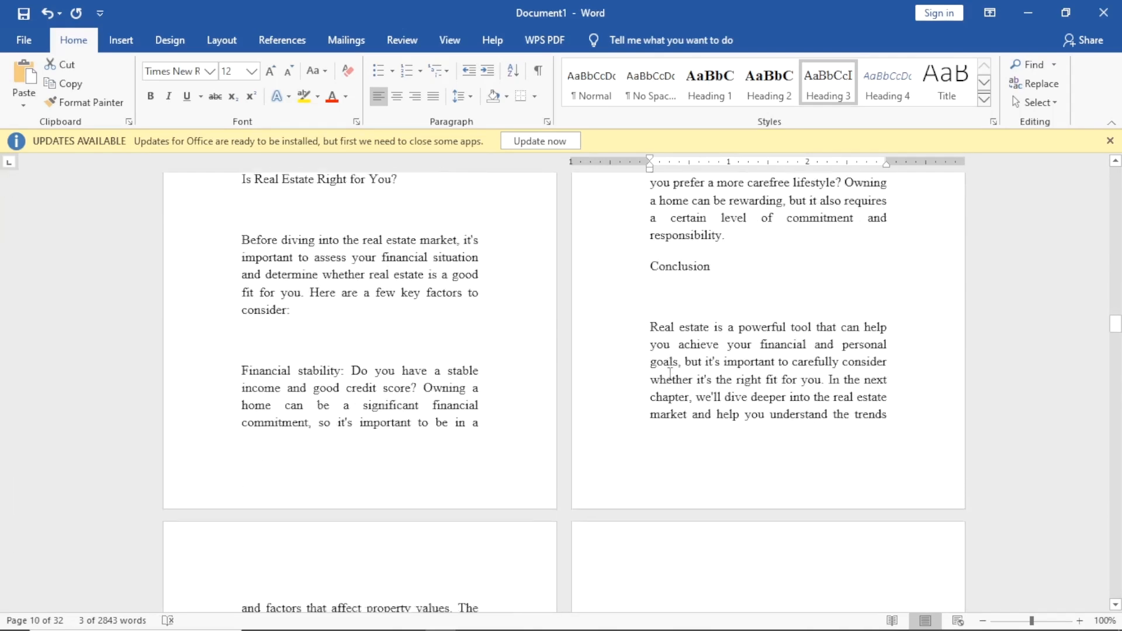
{"action": "scroll", "coordinate": [594, 362], "scroll_direction": "up", "scroll_amount": 1}
{"action": "scroll", "coordinate": [594, 362], "scroll_direction": "up", "scroll_amount": 1}
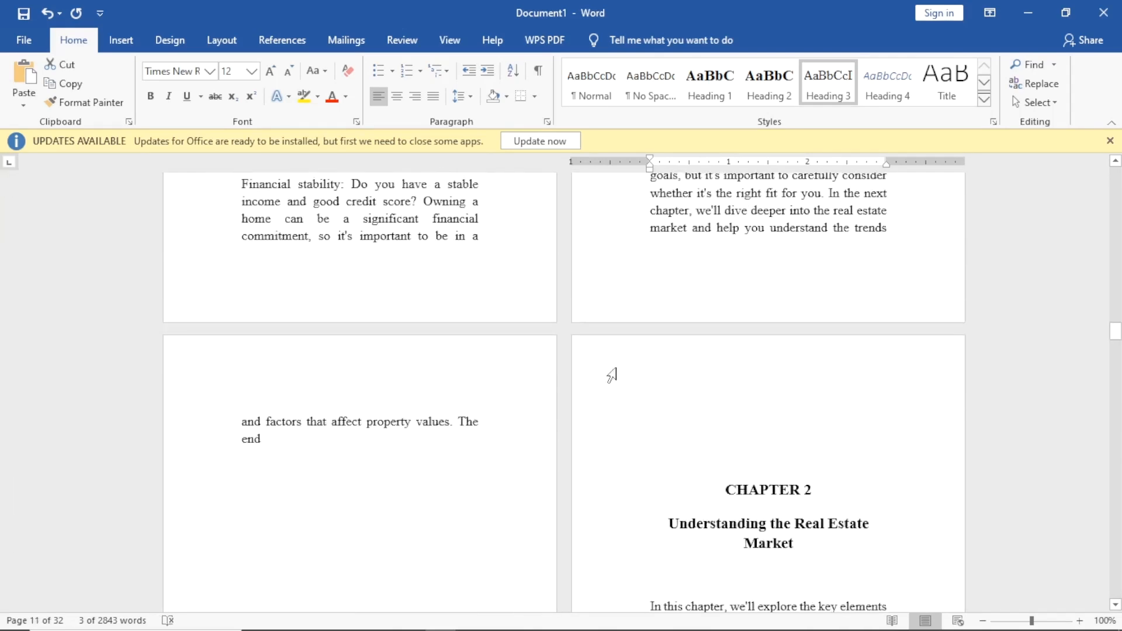
Give CHAPTER 2 Heading 1 and 'Understanding the Real Estate Market' Heading 2, adding space after.
{"action": "left_click", "coordinate": [730, 455]}
{"action": "left_click_drag", "start_coordinate": [717, 454], "coordinate": [821, 456]}
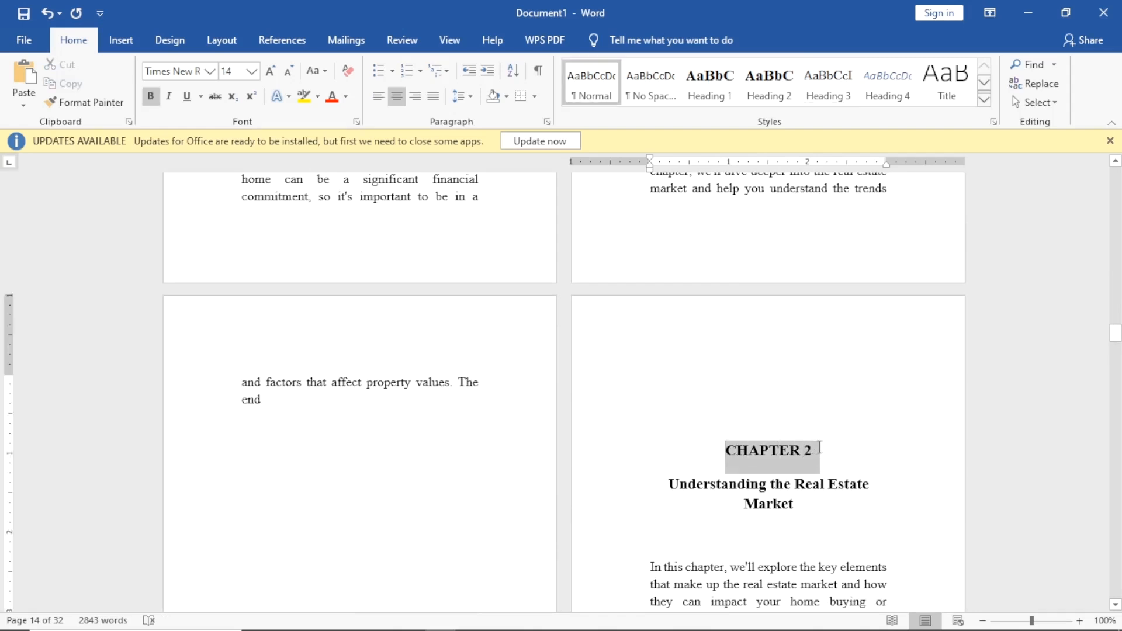
{"action": "left_click", "coordinate": [724, 95]}
{"action": "left_click_drag", "start_coordinate": [667, 491], "coordinate": [806, 505]}
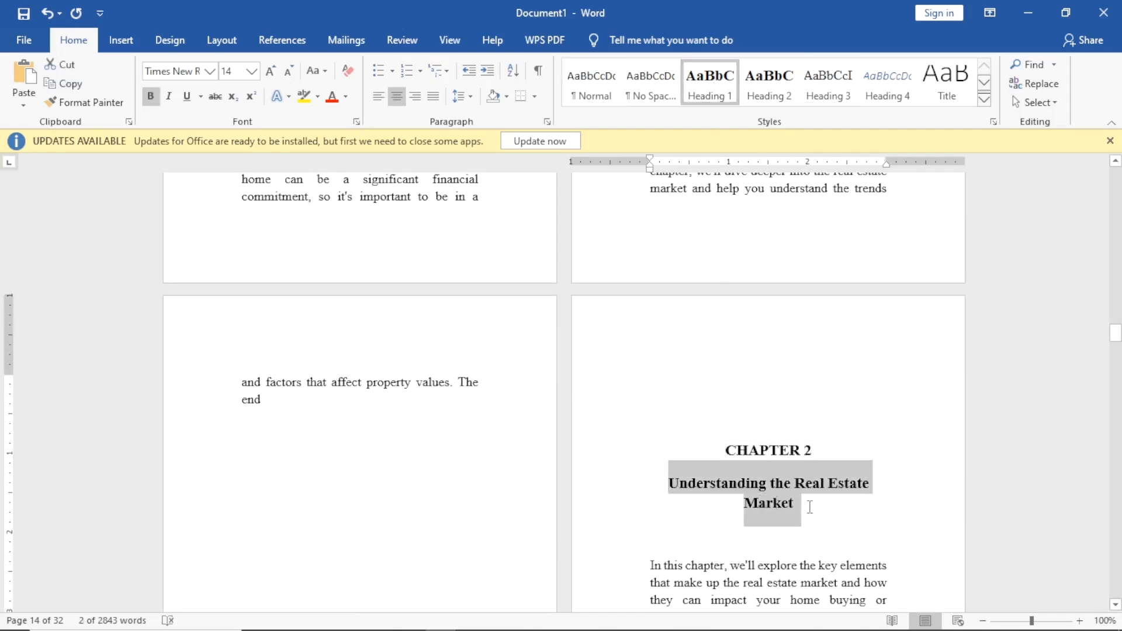
{"action": "left_click", "coordinate": [769, 81]}
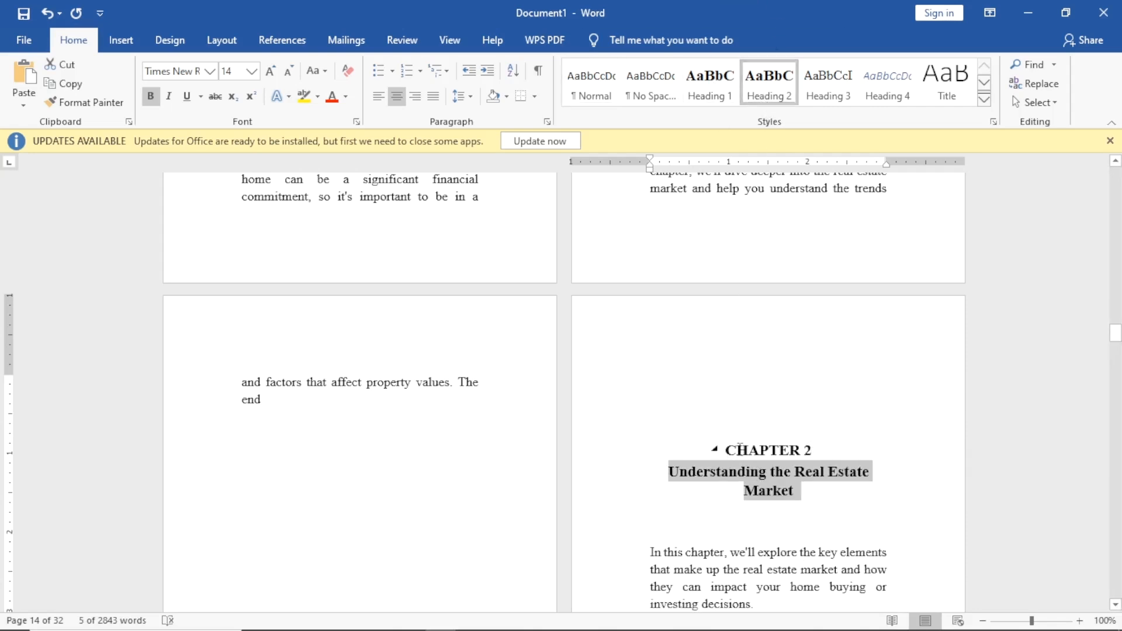
{"action": "left_click_drag", "start_coordinate": [725, 453], "coordinate": [801, 493]}
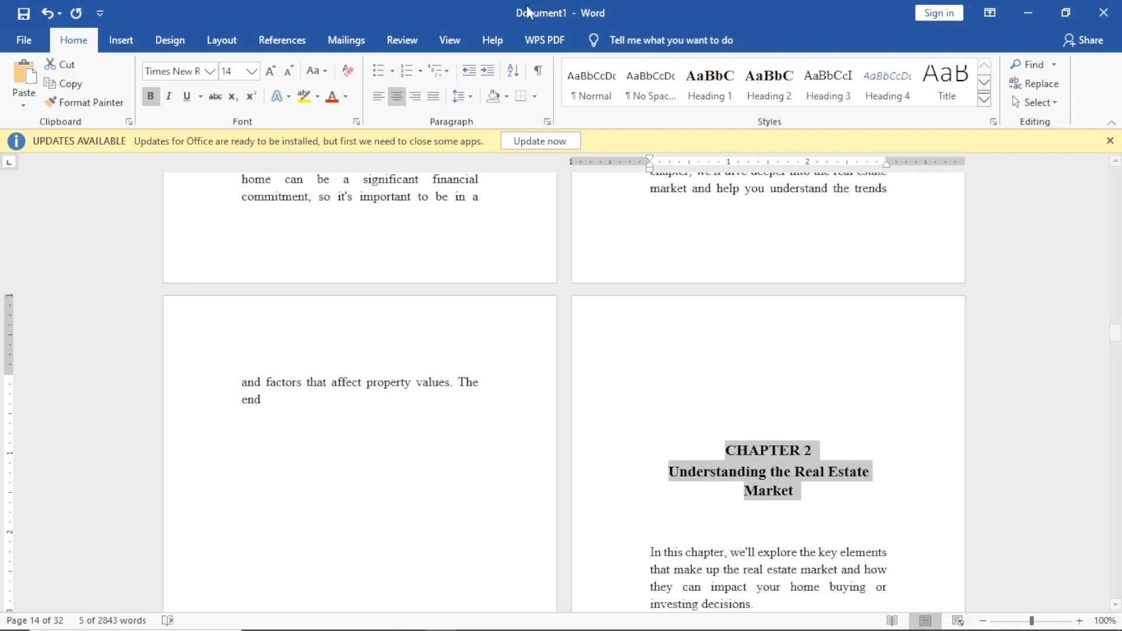
{"action": "left_click", "coordinate": [461, 96]}
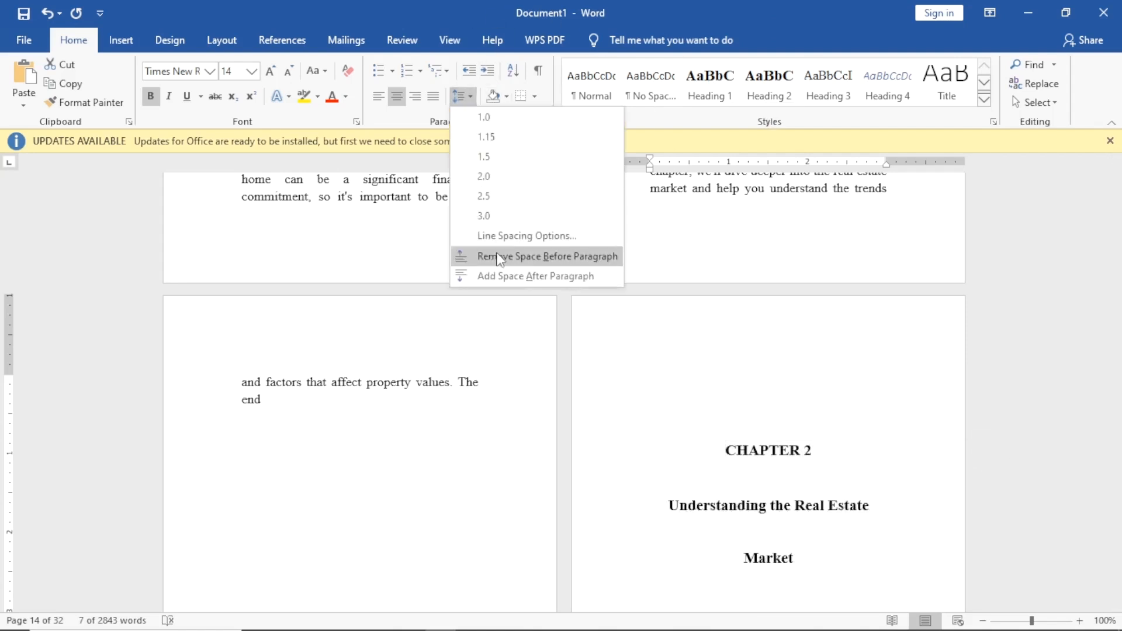
{"action": "left_click", "coordinate": [531, 277]}
{"action": "left_click", "coordinate": [874, 488]}
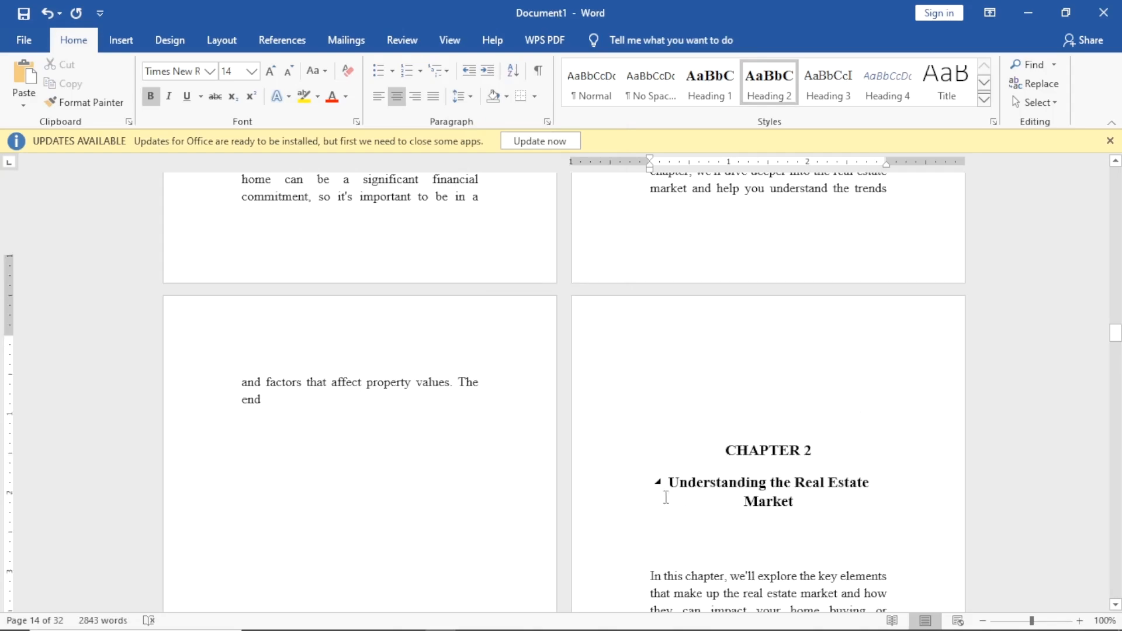
Give CHAPTER 3 Heading 1 and 'Finding Your Dream Home' Heading 2, adding space after.
{"action": "scroll", "coordinate": [666, 498], "scroll_direction": "down", "scroll_amount": 12}
{"action": "scroll", "coordinate": [628, 316], "scroll_direction": "down", "scroll_amount": 15}
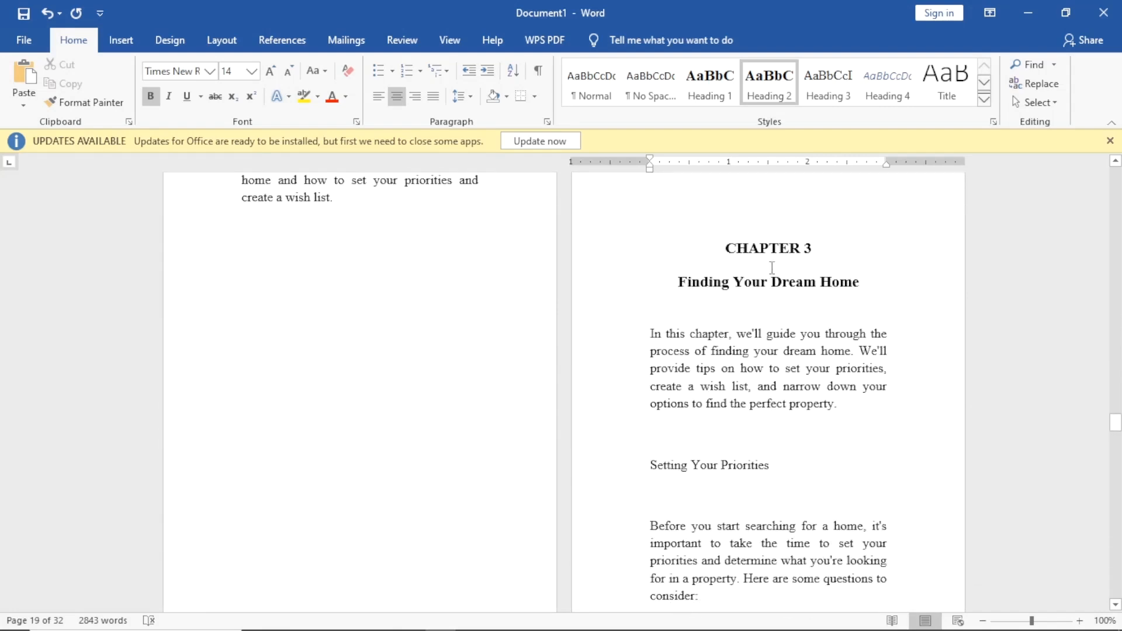
{"action": "left_click_drag", "start_coordinate": [724, 248], "coordinate": [821, 250]}
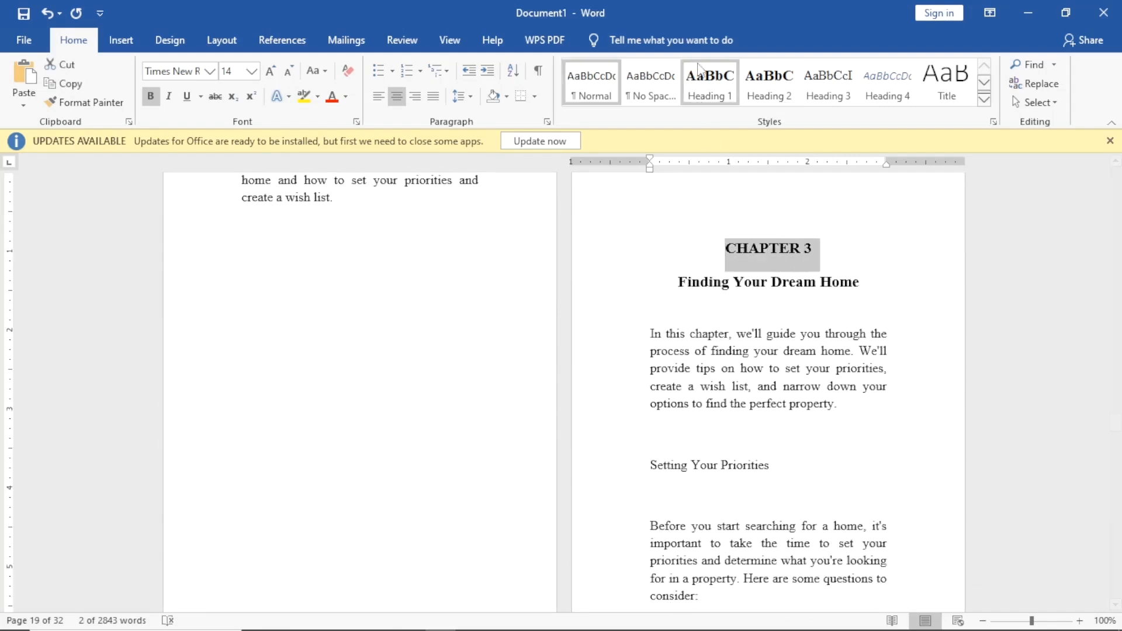
{"action": "left_click", "coordinate": [724, 103]}
{"action": "left_click_drag", "start_coordinate": [678, 267], "coordinate": [868, 269]}
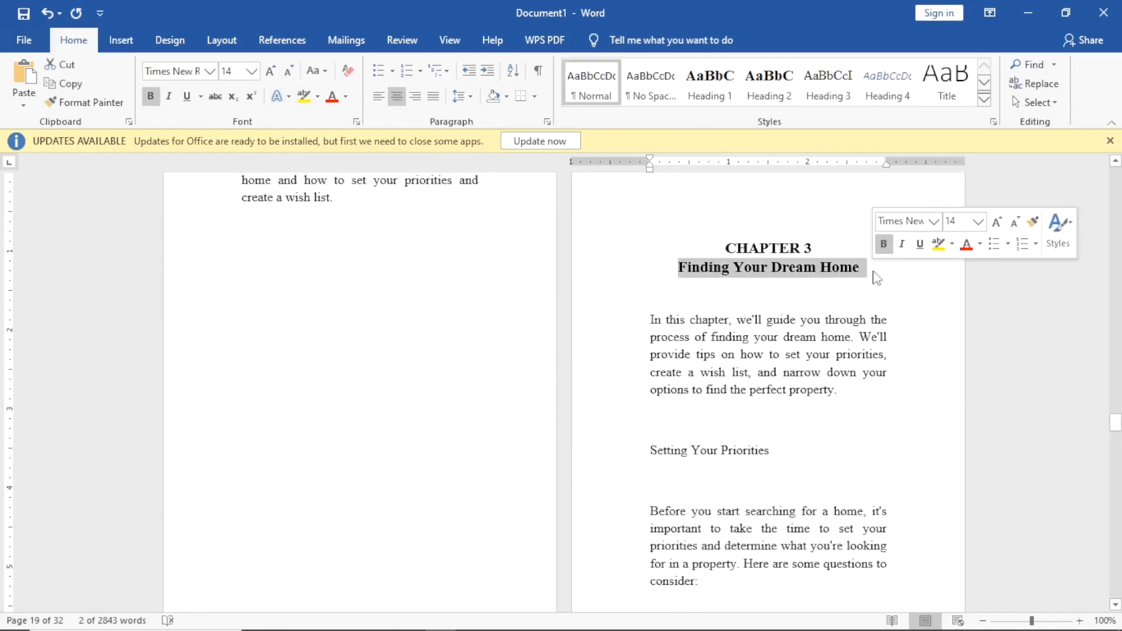
{"action": "left_click", "coordinate": [769, 82]}
{"action": "left_click_drag", "start_coordinate": [719, 248], "coordinate": [857, 280]}
{"action": "left_click", "coordinate": [475, 97]}
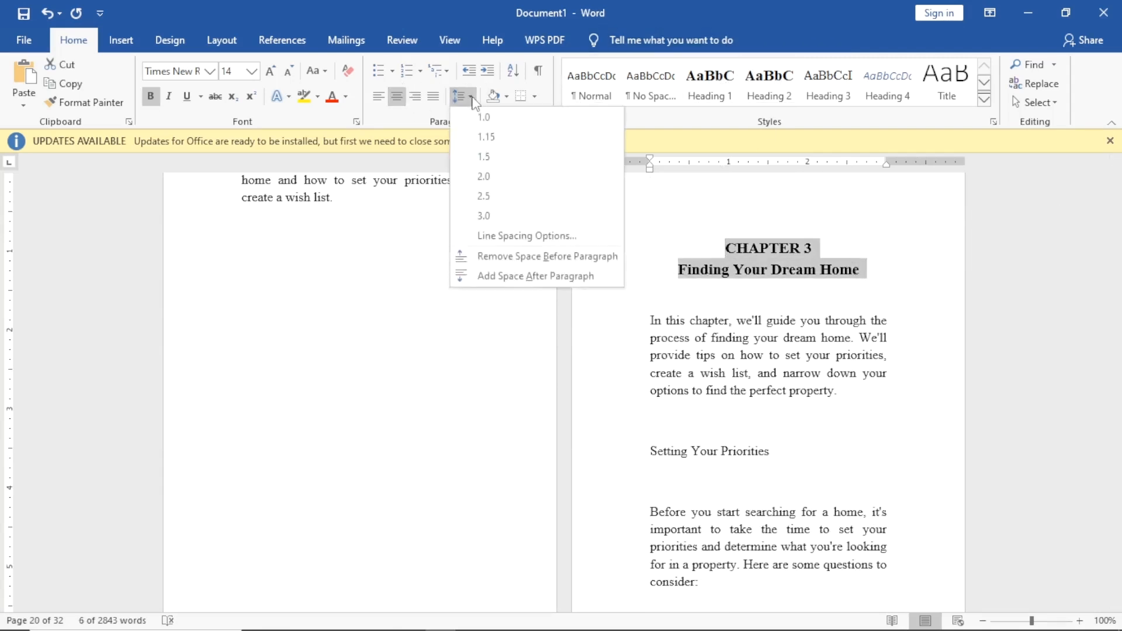
{"action": "left_click", "coordinate": [522, 277]}
{"action": "left_click", "coordinate": [804, 310]}
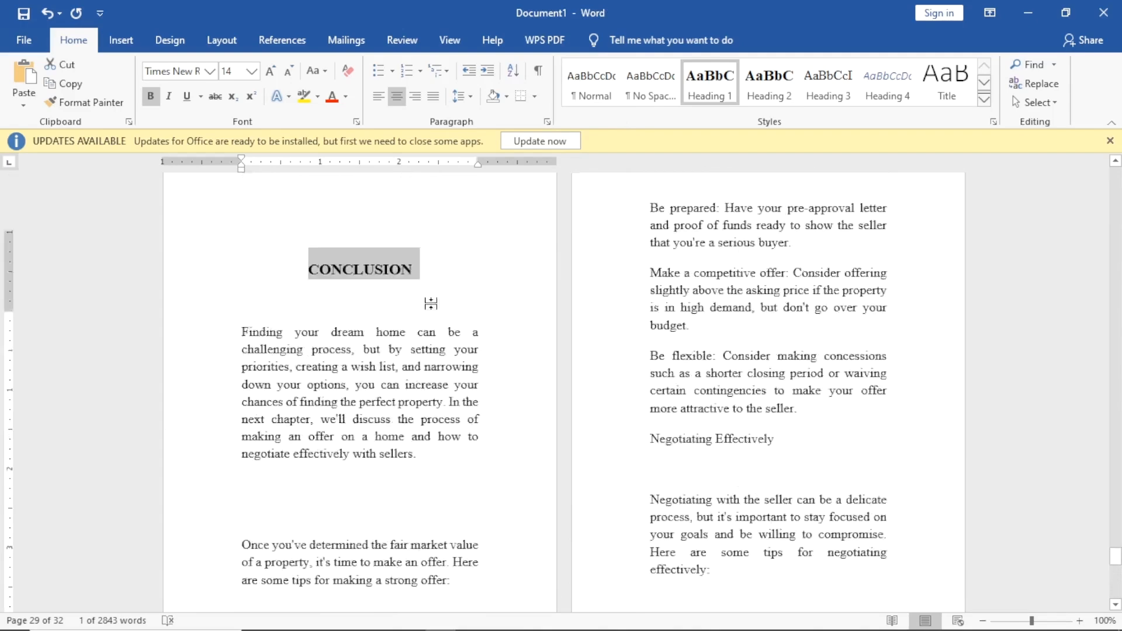
Trim the Chapter 2 Conclusion subheading to one blank line above it and none below.
{"action": "scroll", "coordinate": [334, 332], "scroll_direction": "down", "scroll_amount": 5}
{"action": "scroll", "coordinate": [330, 328], "scroll_direction": "up", "scroll_amount": 10}
{"action": "scroll", "coordinate": [304, 278], "scroll_direction": "up", "scroll_amount": 20}
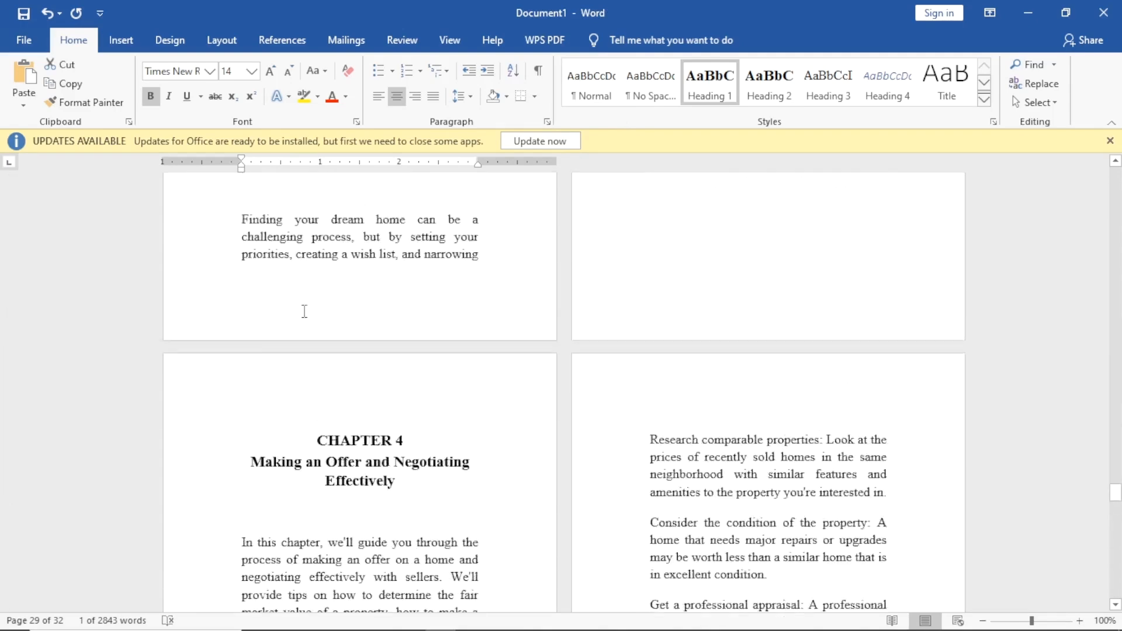
{"action": "right_click", "coordinate": [310, 409]}
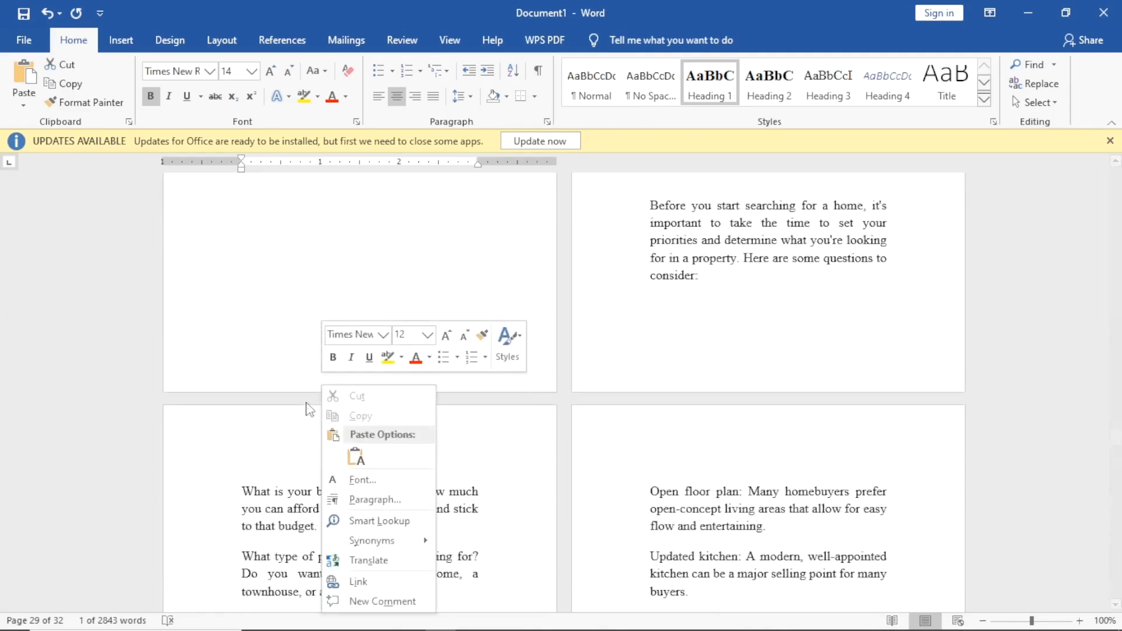
{"action": "left_click", "coordinate": [268, 300]}
{"action": "scroll", "coordinate": [268, 295], "scroll_direction": "up", "scroll_amount": 8}
{"action": "scroll", "coordinate": [256, 302], "scroll_direction": "up", "scroll_amount": 6}
{"action": "scroll", "coordinate": [254, 362], "scroll_direction": "down", "scroll_amount": 8}
{"action": "scroll", "coordinate": [258, 365], "scroll_direction": "up", "scroll_amount": 12}
{"action": "left_click", "coordinate": [663, 360]}
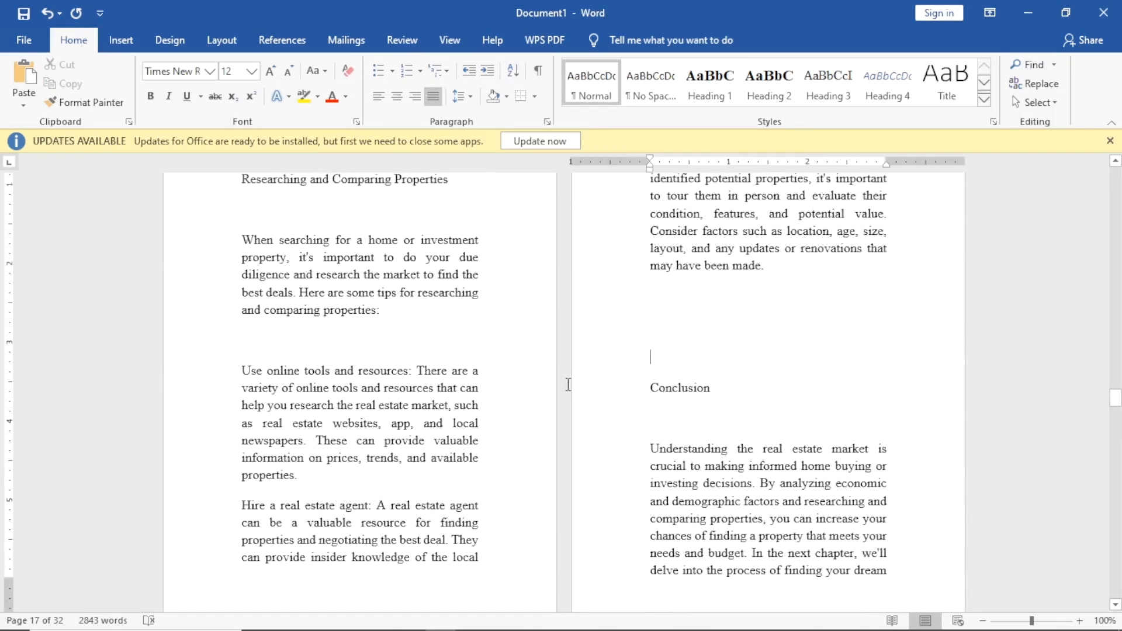
{"action": "key", "text": "BackSpace"}
{"action": "key", "text": "BackSpace"}
{"action": "key", "text": "BackSpace"}
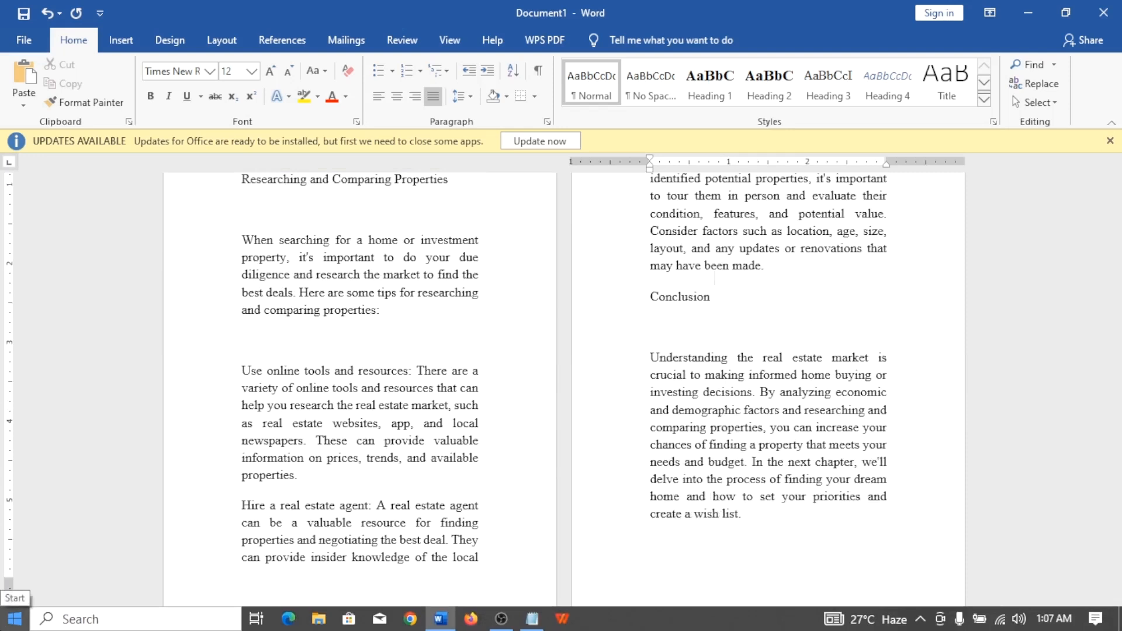
{"action": "key", "text": "Return"}
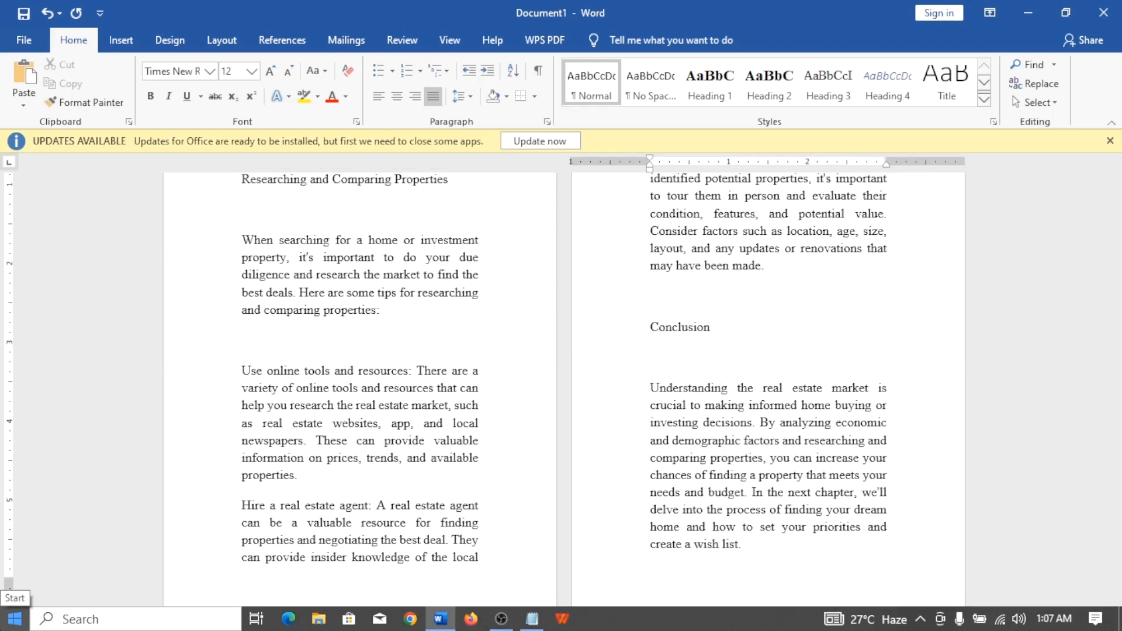
{"action": "key", "text": "BackSpace"}
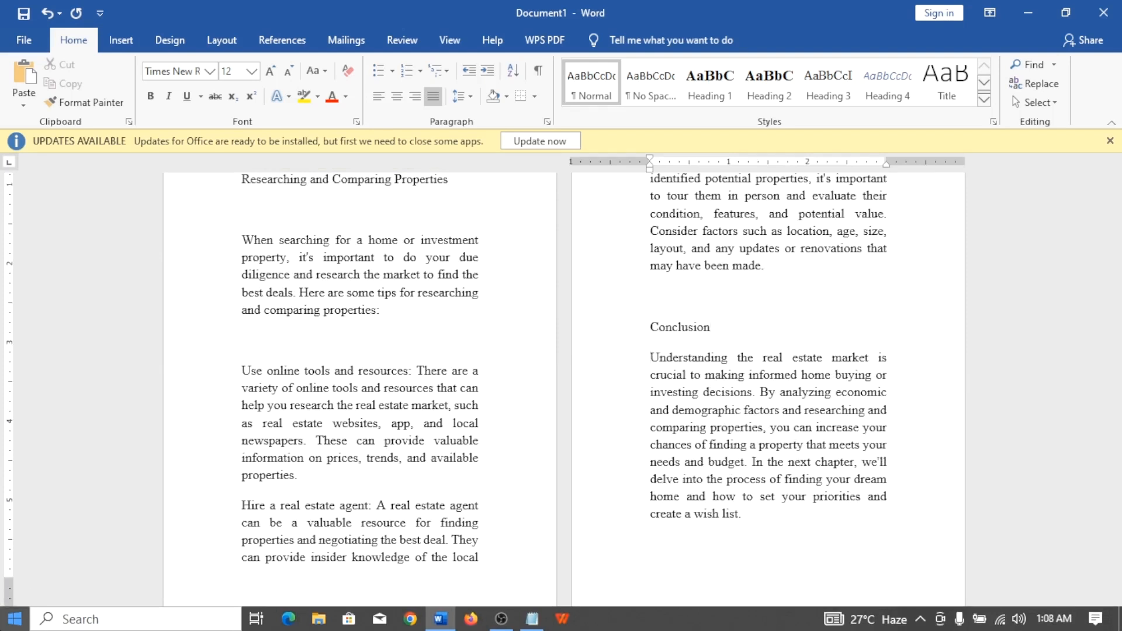
Delete the empty paragraphs filling the blank page before the CHAPTER 3 heading.
{"action": "scroll", "coordinate": [648, 393], "scroll_direction": "down", "scroll_amount": 10}
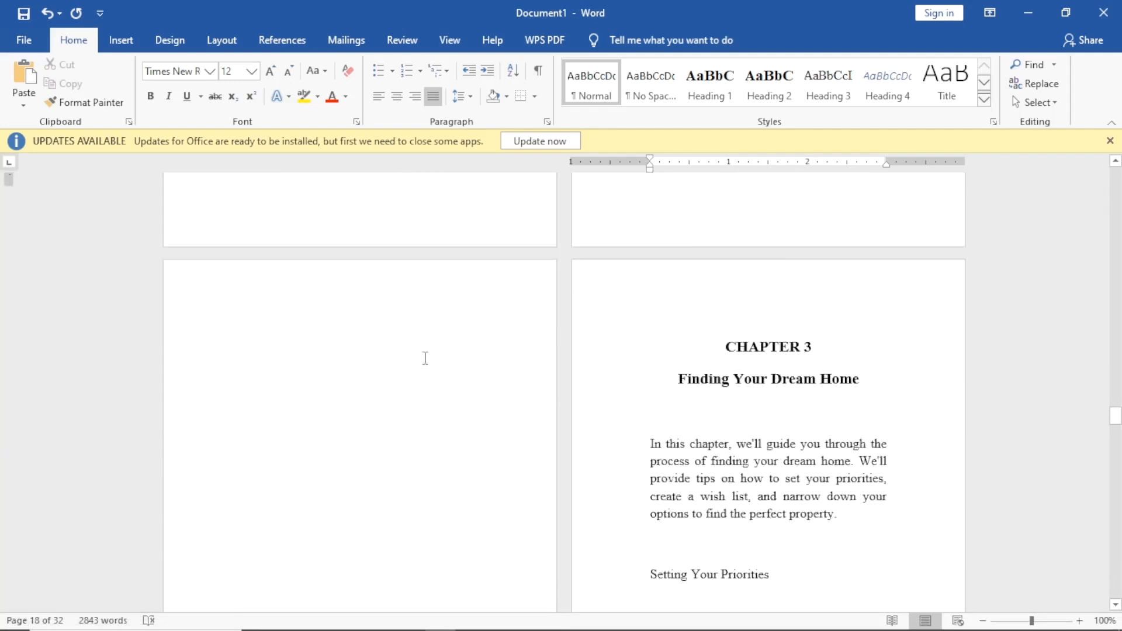
{"action": "scroll", "coordinate": [524, 274], "scroll_direction": "up", "scroll_amount": 5}
{"action": "scroll", "coordinate": [508, 406], "scroll_direction": "down", "scroll_amount": 8}
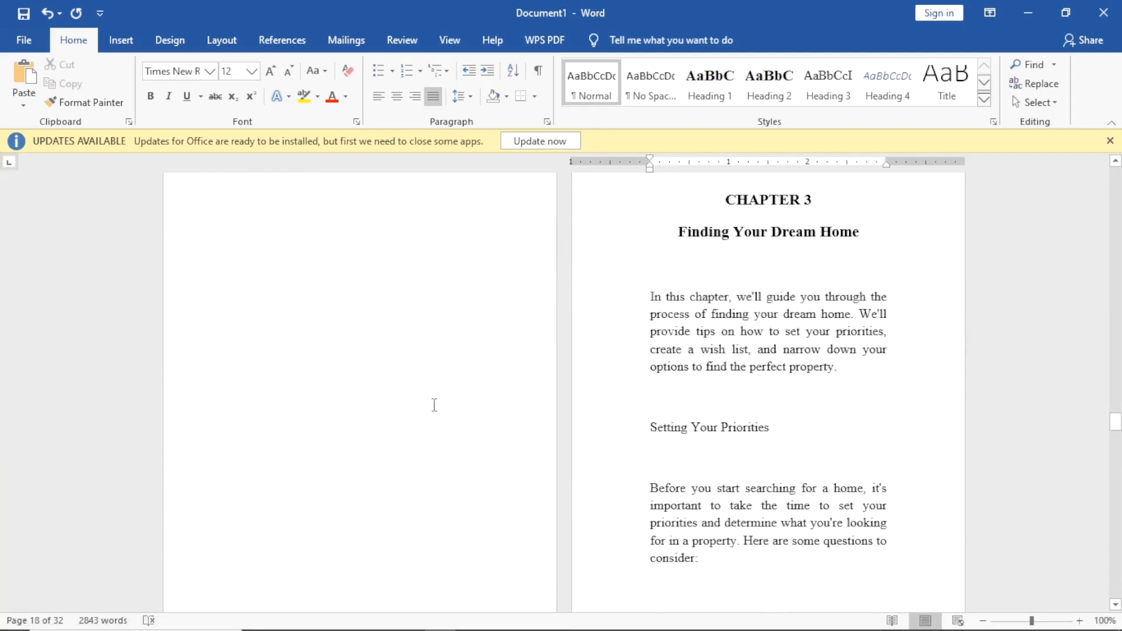
{"action": "scroll", "coordinate": [421, 395], "scroll_direction": "up", "scroll_amount": 5}
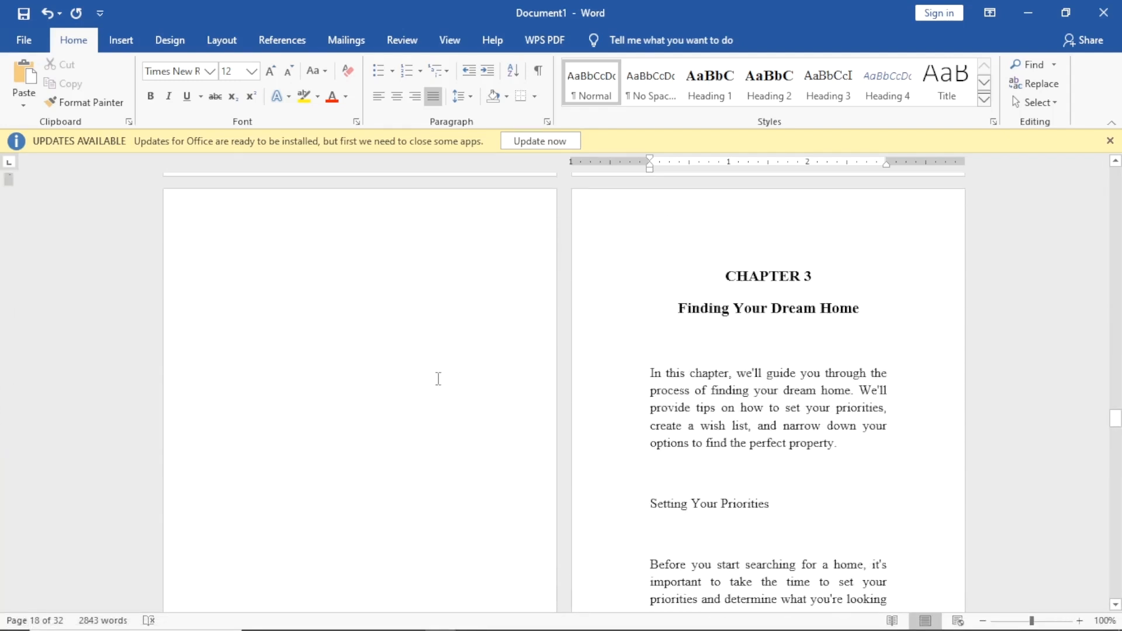
{"action": "left_click", "coordinate": [483, 317]}
{"action": "scroll", "coordinate": [471, 396], "scroll_direction": "down", "scroll_amount": 7}
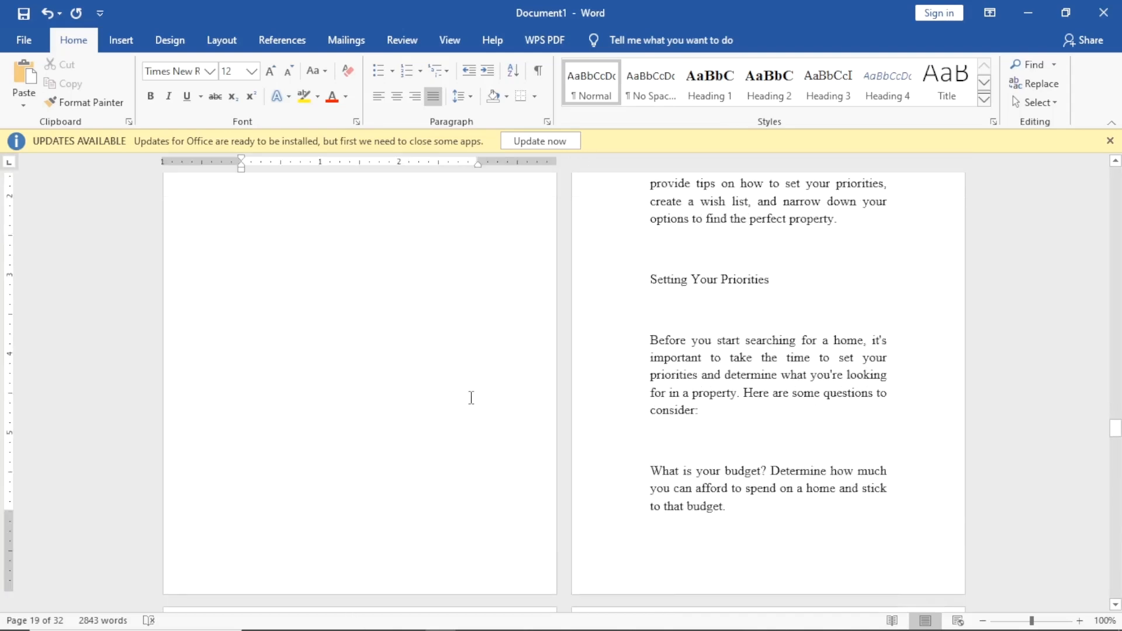
{"action": "left_click", "coordinate": [489, 396]}
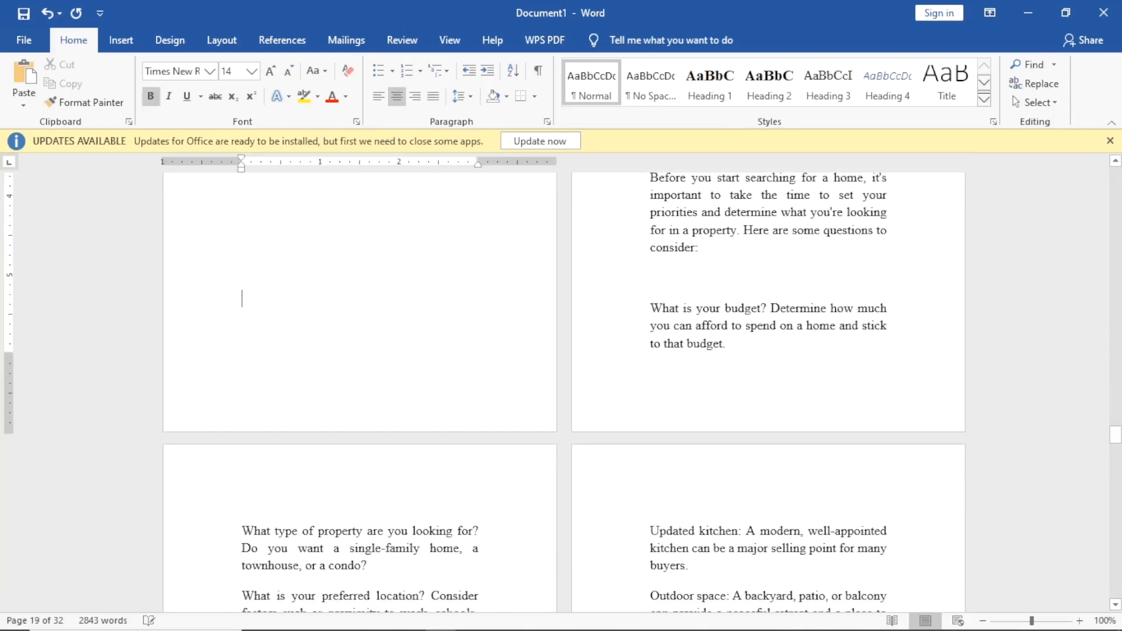
{"action": "key", "text": "BackSpace"}
{"action": "key", "text": "BackSpace"}
{"action": "key", "text": "BackSpace"}
{"action": "key", "text": "BackSpace"}
{"action": "scroll", "coordinate": [492, 425], "scroll_direction": "up", "scroll_amount": 5}
{"action": "key", "text": "BackSpace"}
{"action": "key", "text": "BackSpace"}
{"action": "key", "text": "BackSpace"}
{"action": "key", "text": "BackSpace"}
{"action": "key", "text": "BackSpace"}
{"action": "key", "text": "BackSpace"}
{"action": "key", "text": "BackSpace"}
{"action": "key", "text": "BackSpace"}
{"action": "key", "text": "BackSpace"}
{"action": "key", "text": "BackSpace"}
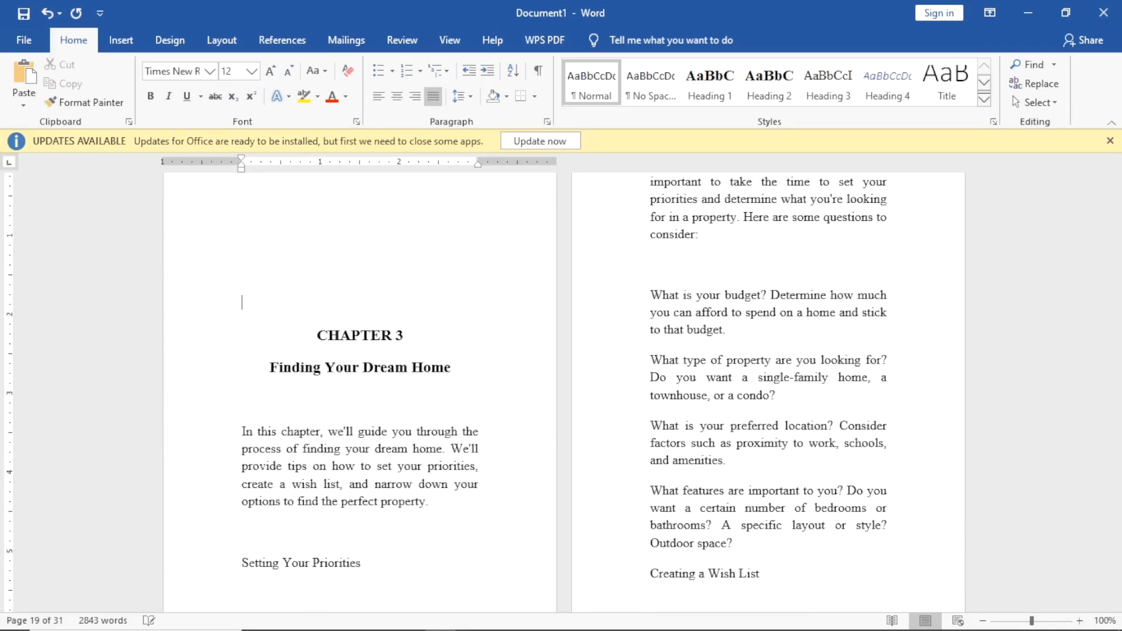
{"action": "key", "text": "BackSpace"}
{"action": "key", "text": "BackSpace"}
{"action": "key", "text": "BackSpace"}
{"action": "key", "text": "BackSpace"}
{"action": "scroll", "coordinate": [482, 438], "scroll_direction": "up", "scroll_amount": 8}
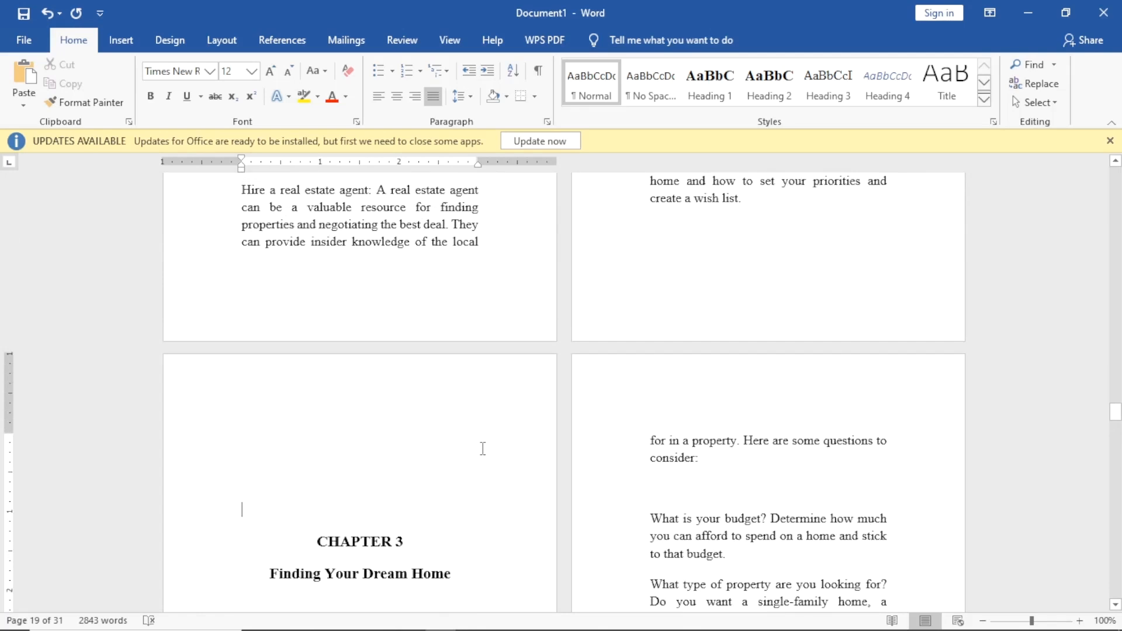
{"action": "key", "text": "BackSpace"}
{"action": "key", "text": "BackSpace"}
{"action": "key", "text": "BackSpace"}
{"action": "key", "text": "BackSpace"}
{"action": "key", "text": "BackSpace"}
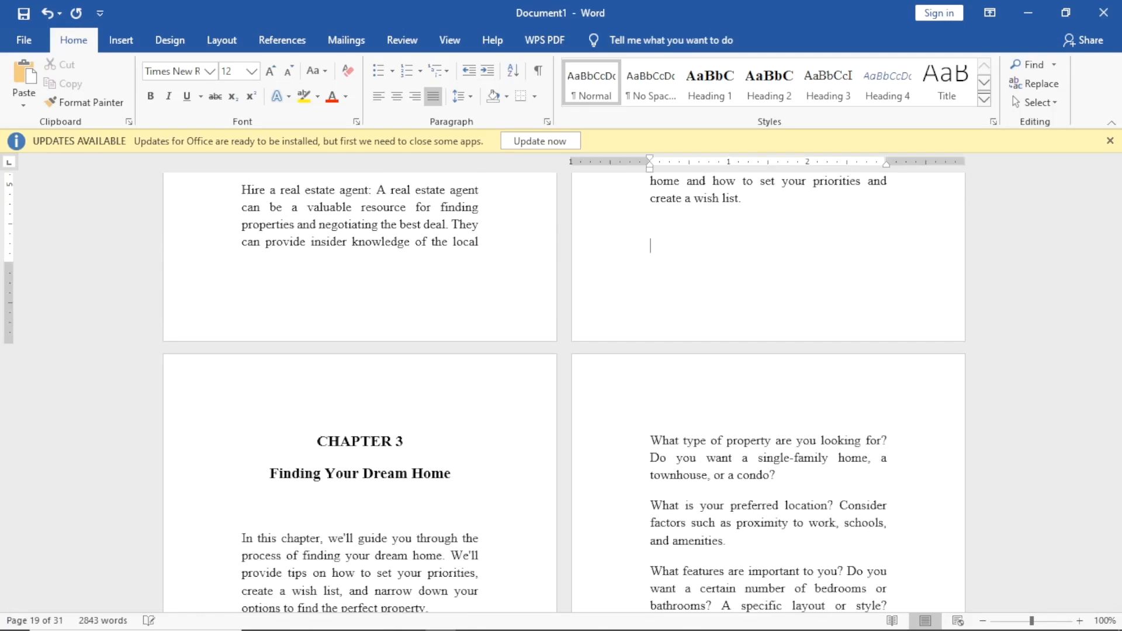
Add a blank line just above the CHAPTER 3 heading.
{"action": "left_click", "coordinate": [651, 441]}
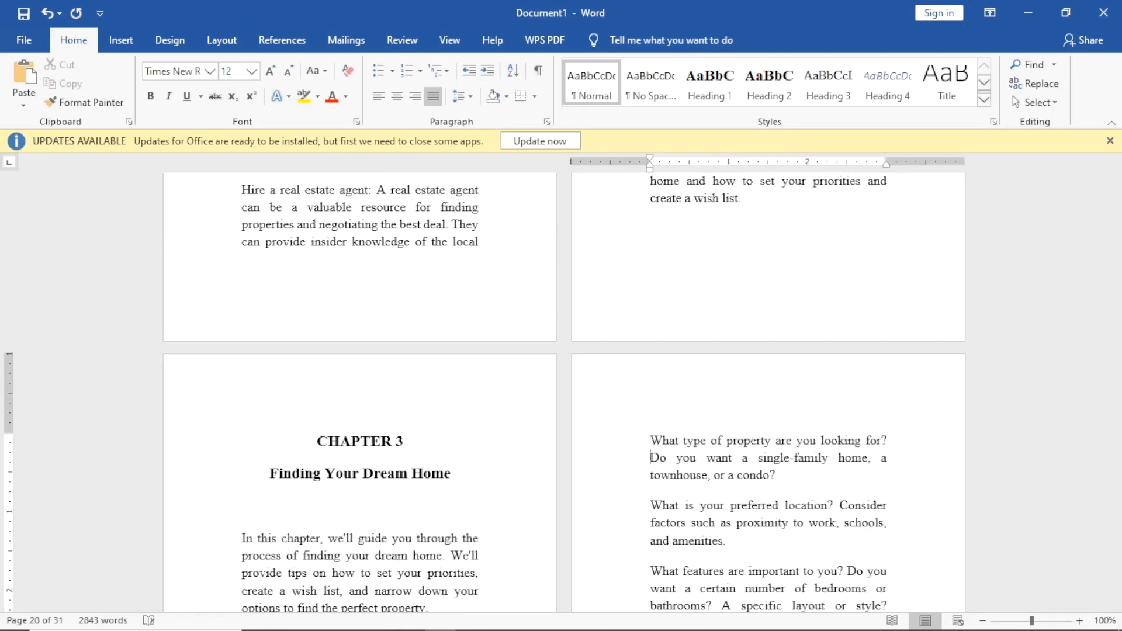
{"action": "key", "text": "Down"}
{"action": "left_click", "coordinate": [361, 414]}
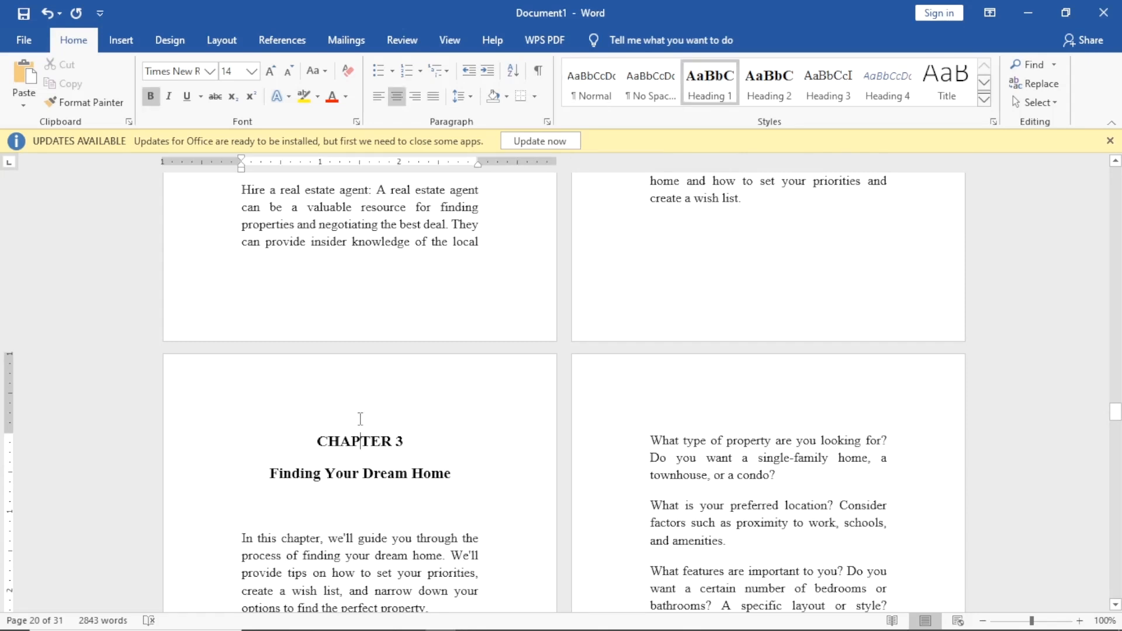
{"action": "left_click", "coordinate": [680, 318]}
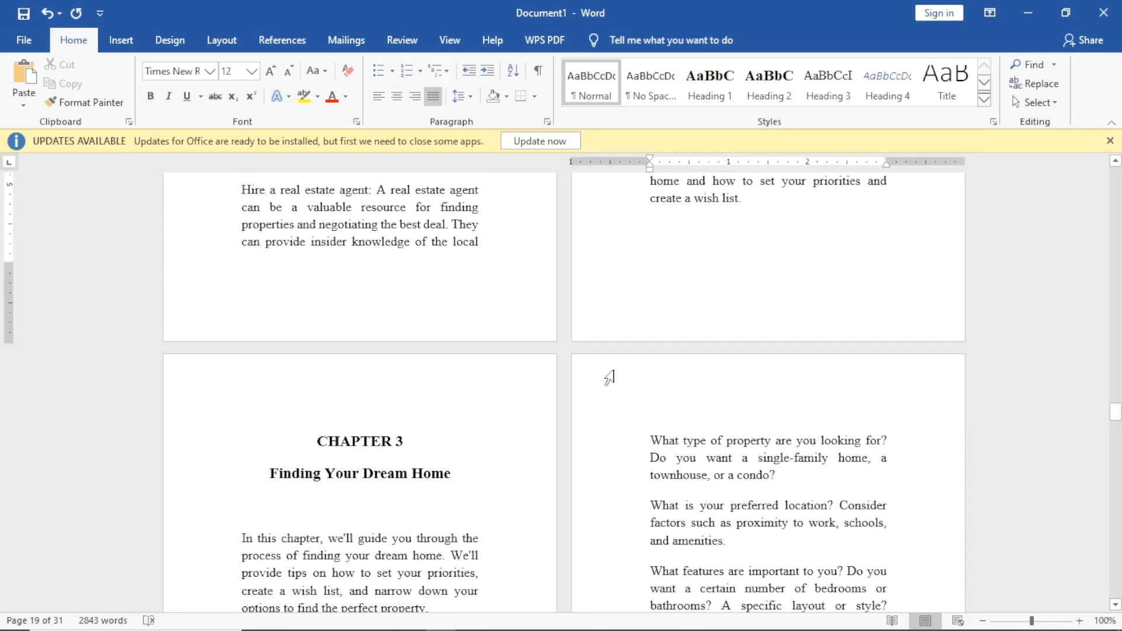
{"action": "left_click", "coordinate": [438, 386]}
{"action": "key", "text": "Return"}
{"action": "key", "text": "Return"}
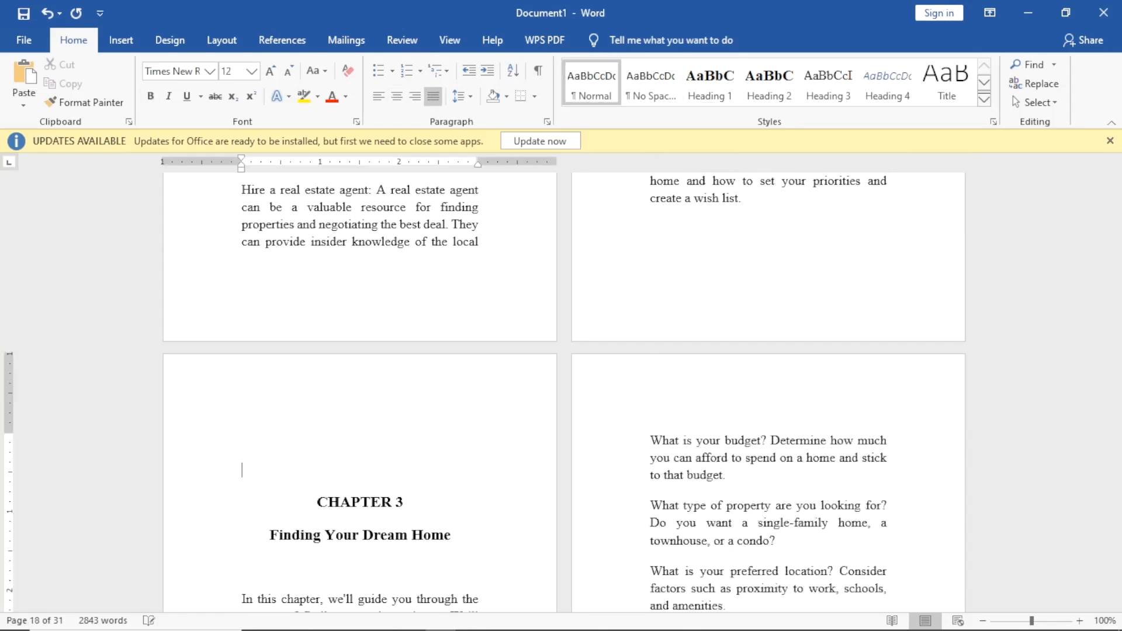
Check that the empty final page is gone and the book now runs to 30 pages.
{"action": "scroll", "coordinate": [497, 351], "scroll_direction": "down", "scroll_amount": 3}
{"action": "scroll", "coordinate": [497, 351], "scroll_direction": "down", "scroll_amount": 15}
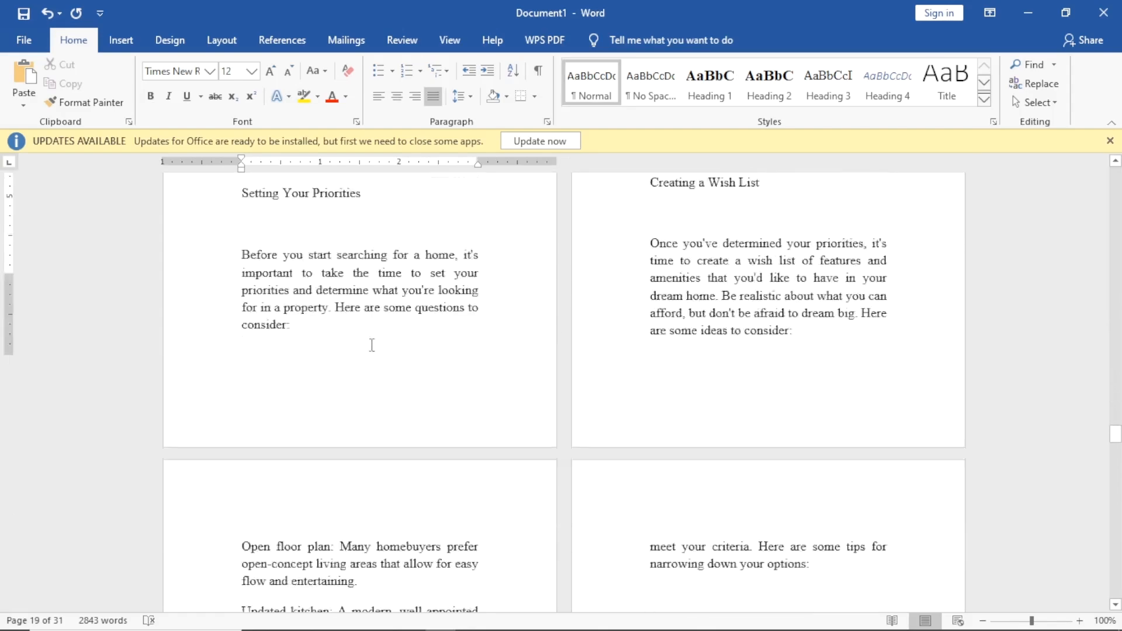
{"action": "scroll", "coordinate": [383, 335], "scroll_direction": "down", "scroll_amount": 15}
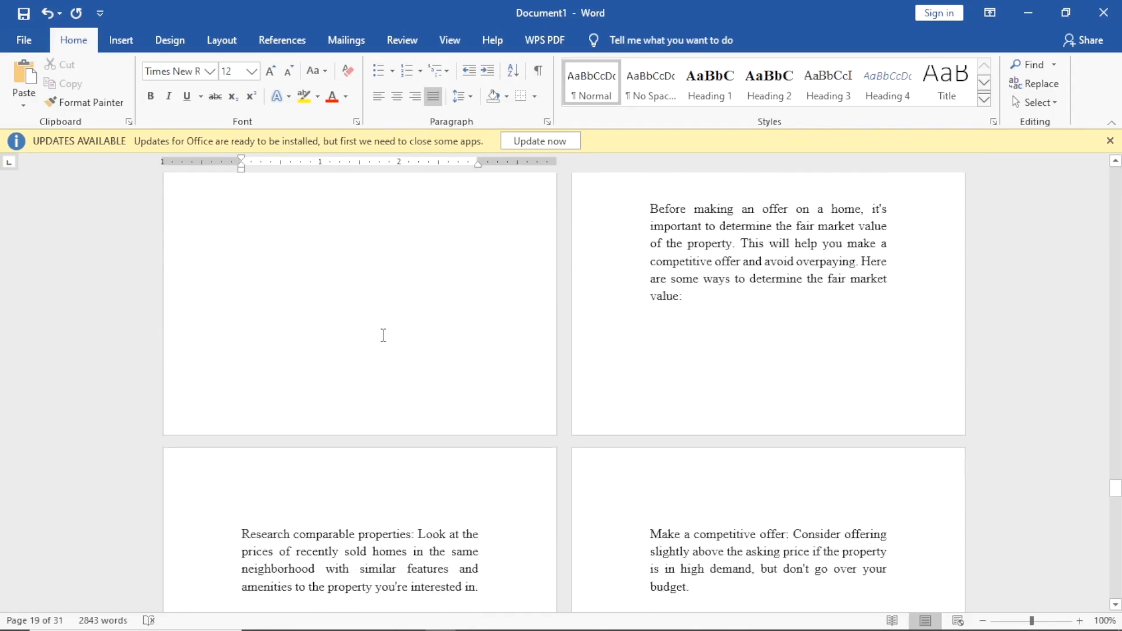
{"action": "left_click", "coordinate": [426, 556]}
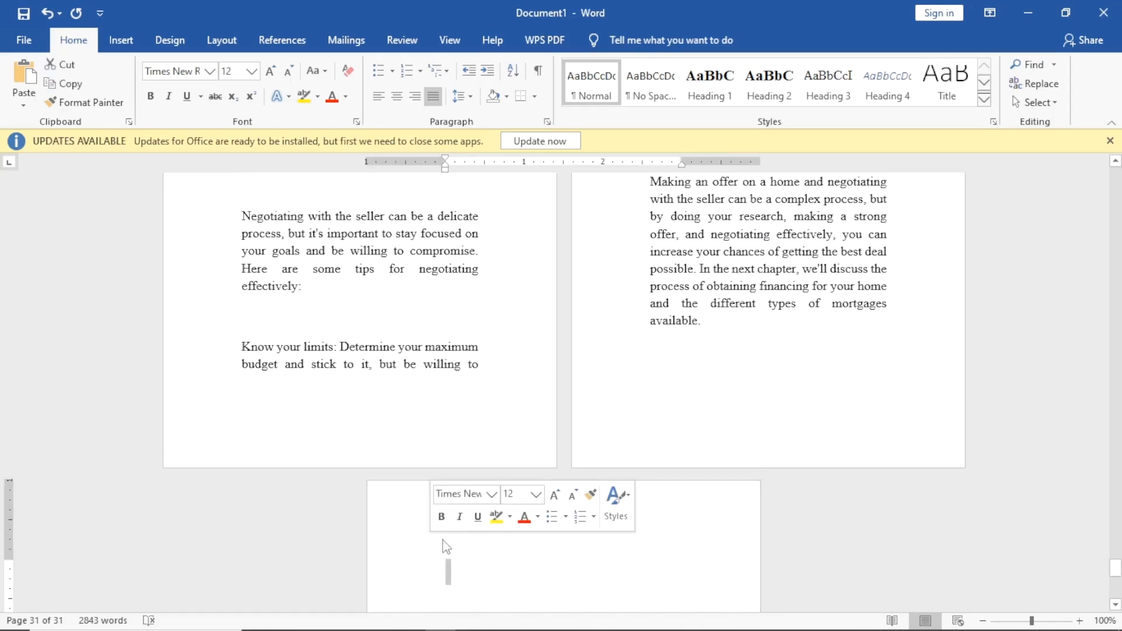
{"action": "scroll", "coordinate": [447, 546], "scroll_direction": "up", "scroll_amount": 2}
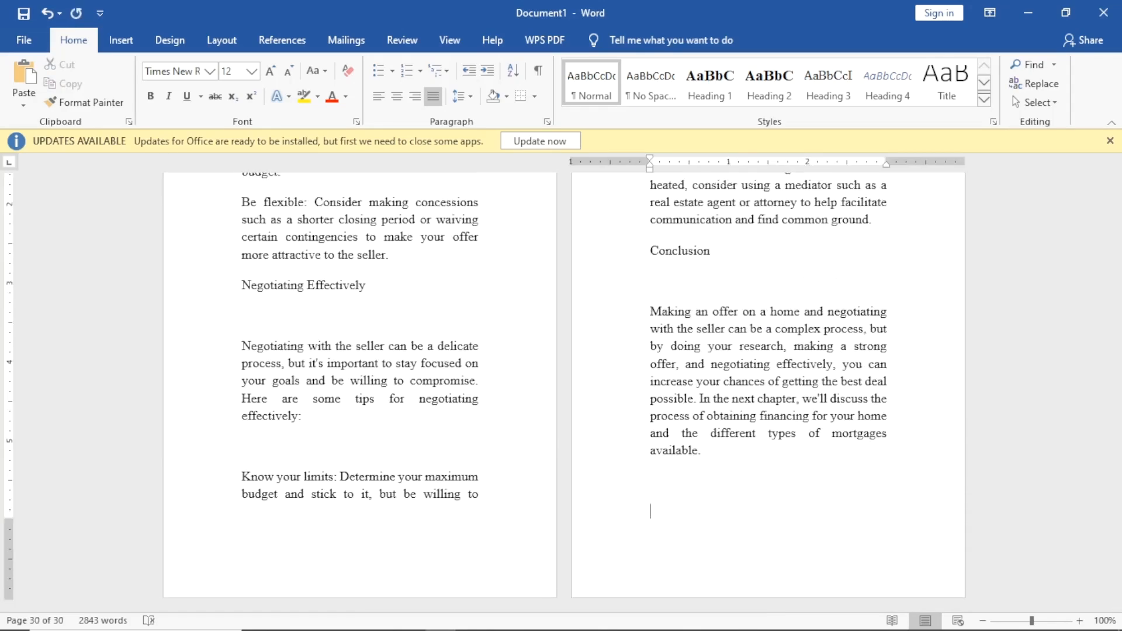
{"action": "scroll", "coordinate": [389, 551], "scroll_direction": "up", "scroll_amount": 10}
{"action": "scroll", "coordinate": [389, 551], "scroll_direction": "down", "scroll_amount": 4}
{"action": "scroll", "coordinate": [388, 543], "scroll_direction": "up", "scroll_amount": 12}
{"action": "scroll", "coordinate": [391, 529], "scroll_direction": "up", "scroll_amount": 9}
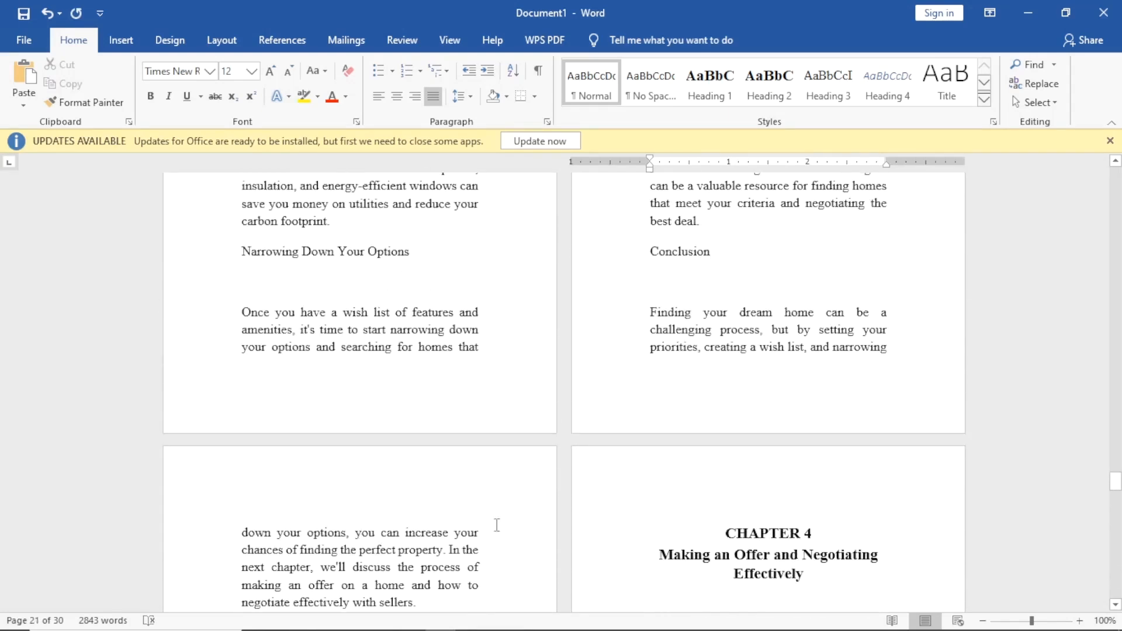
Apply Remove Space Before Paragraph to the selected CHAPTER 4 heading block.
{"action": "left_click", "coordinate": [820, 543]}
{"action": "triple_click", "coordinate": [745, 546]}
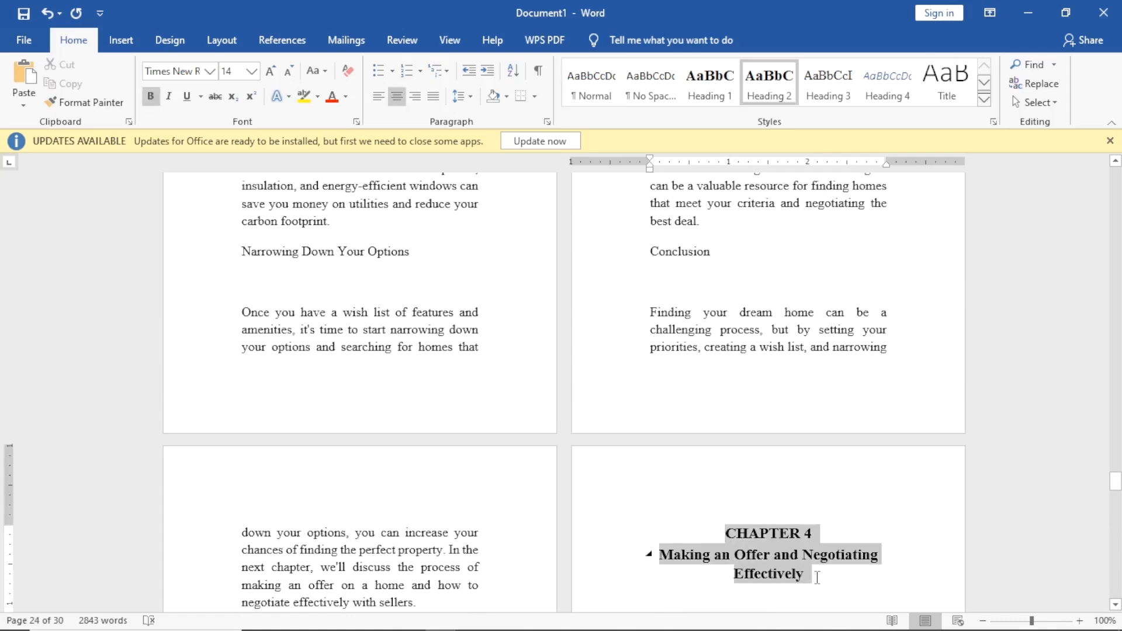
{"action": "left_click", "coordinate": [469, 95]}
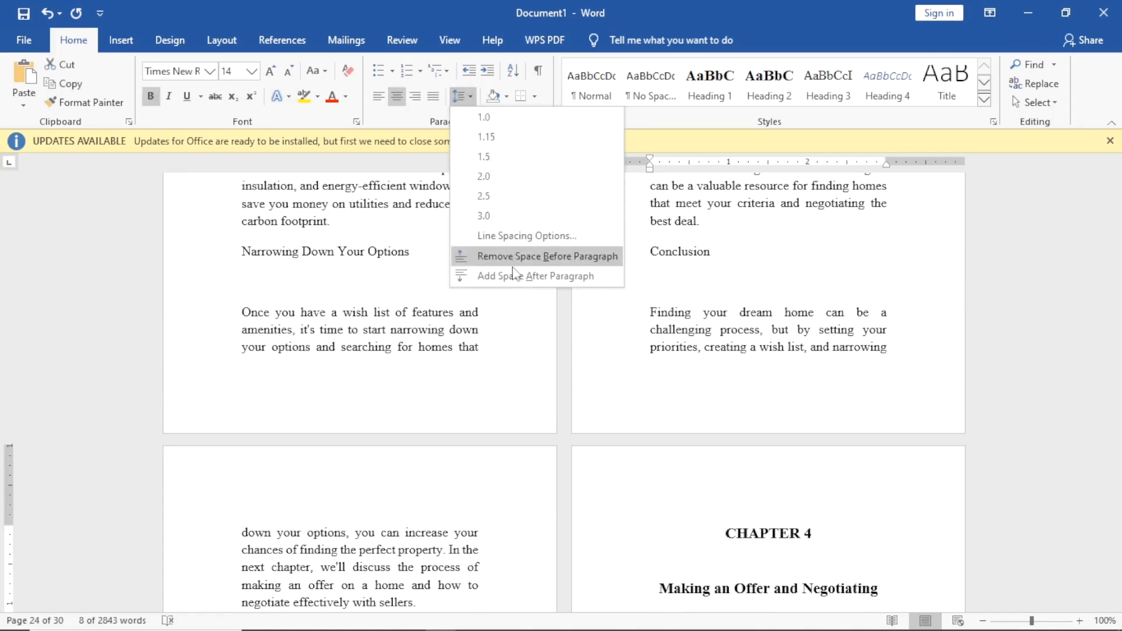
{"action": "left_click", "coordinate": [526, 256]}
{"action": "left_click", "coordinate": [878, 538]}
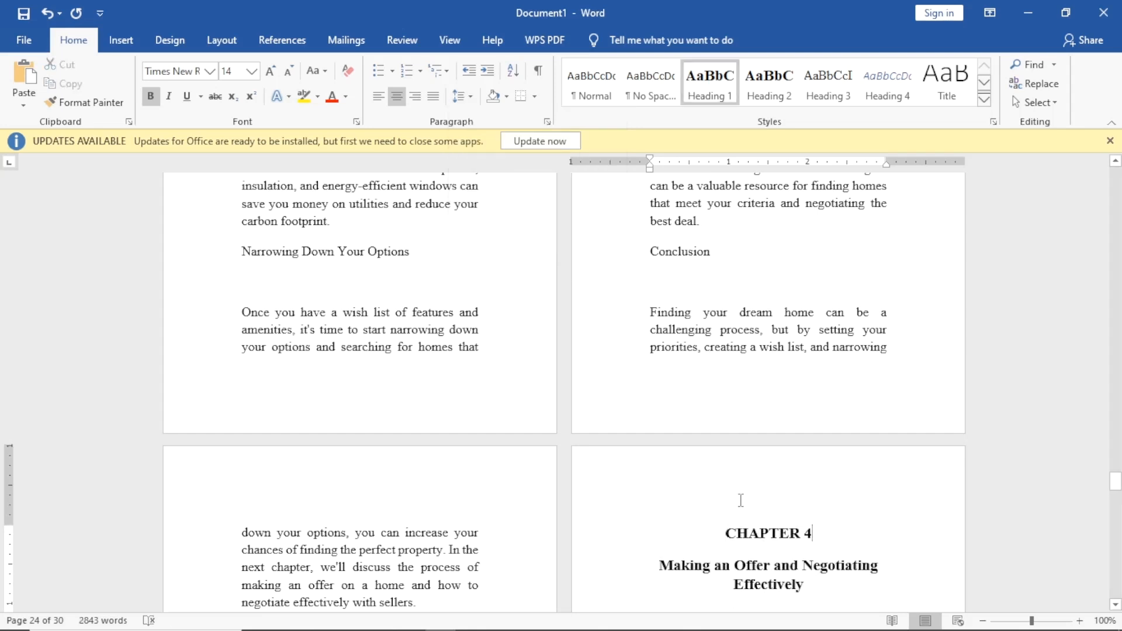
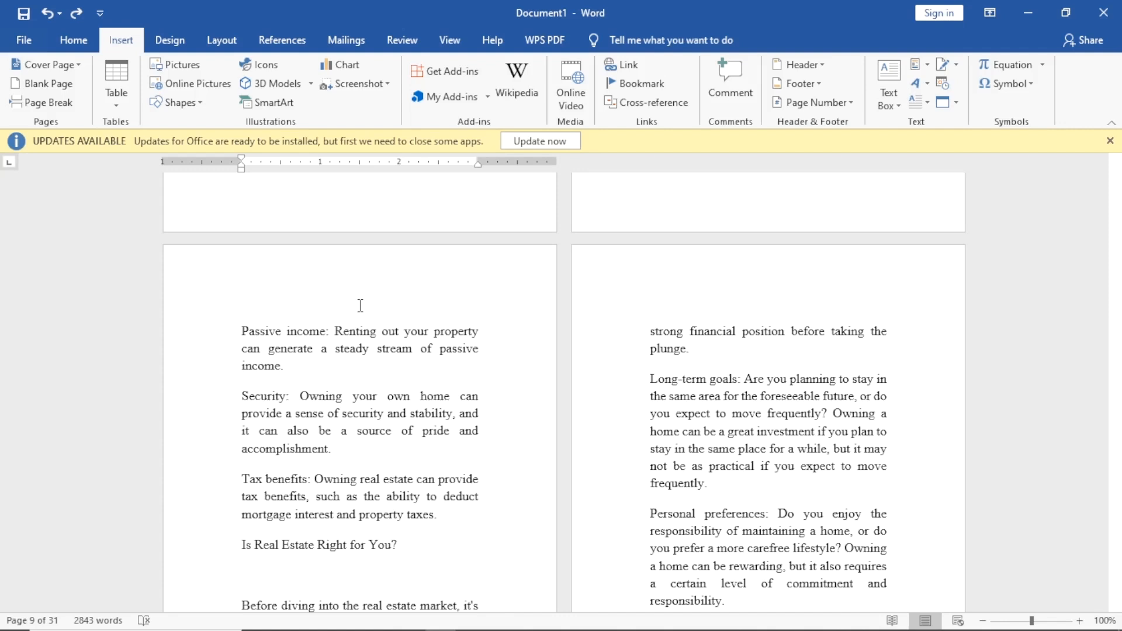
Insert the Integral footer and replace its author text with THE REAL ESTATE REVOLUTION.
{"action": "scroll", "coordinate": [315, 268], "scroll_direction": "up", "scroll_amount": 2}
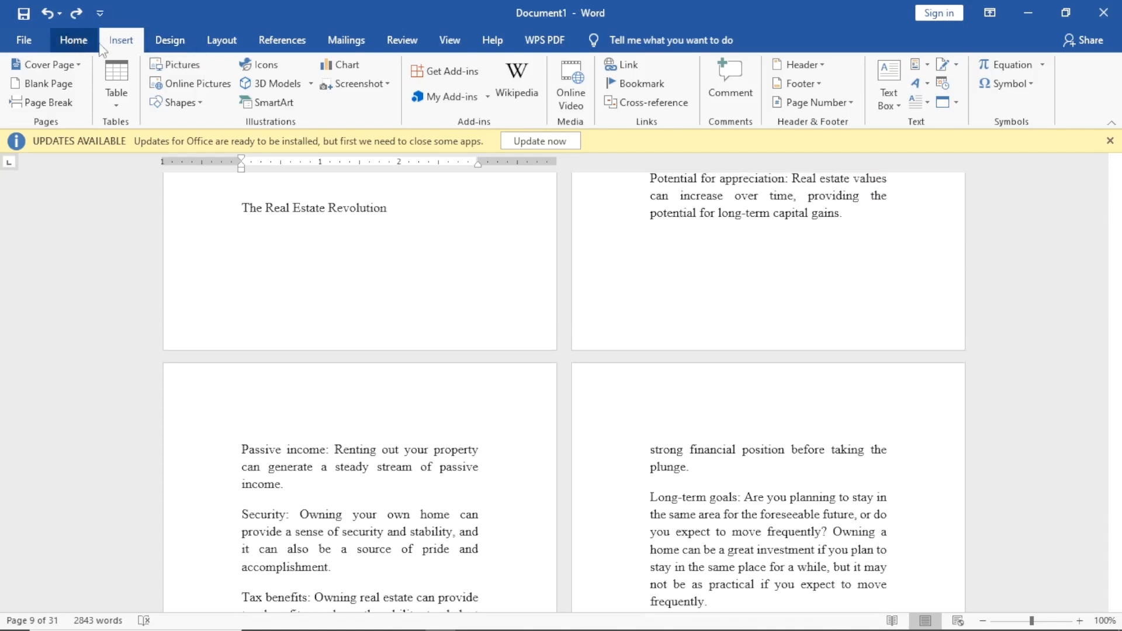
{"action": "left_click", "coordinate": [74, 41]}
{"action": "left_click", "coordinate": [120, 40]}
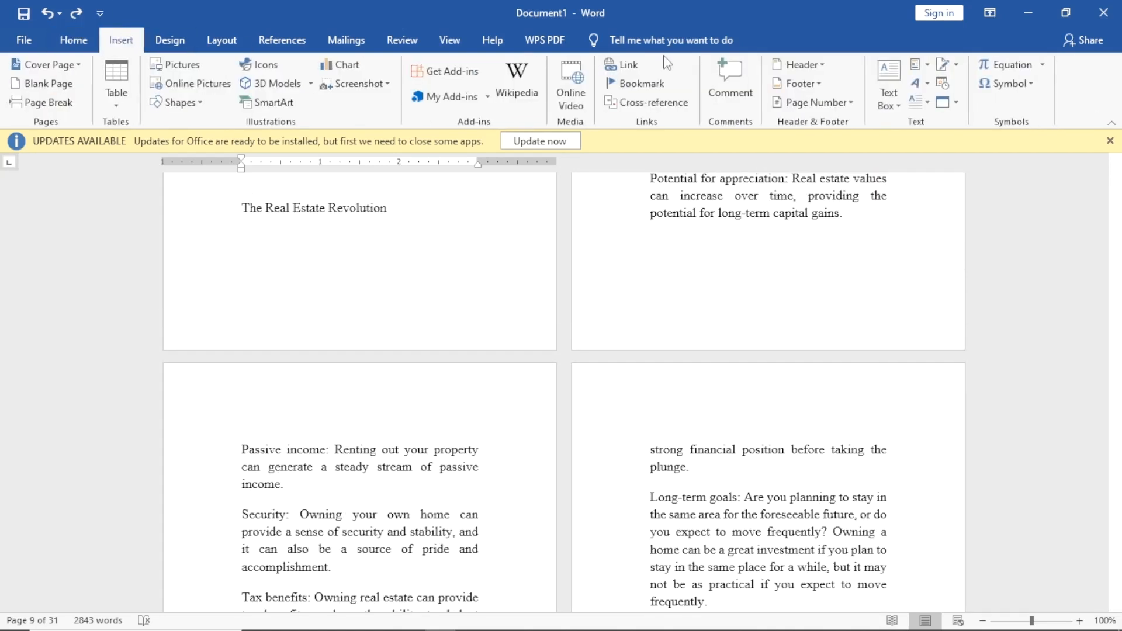
{"action": "left_click", "coordinate": [801, 87]}
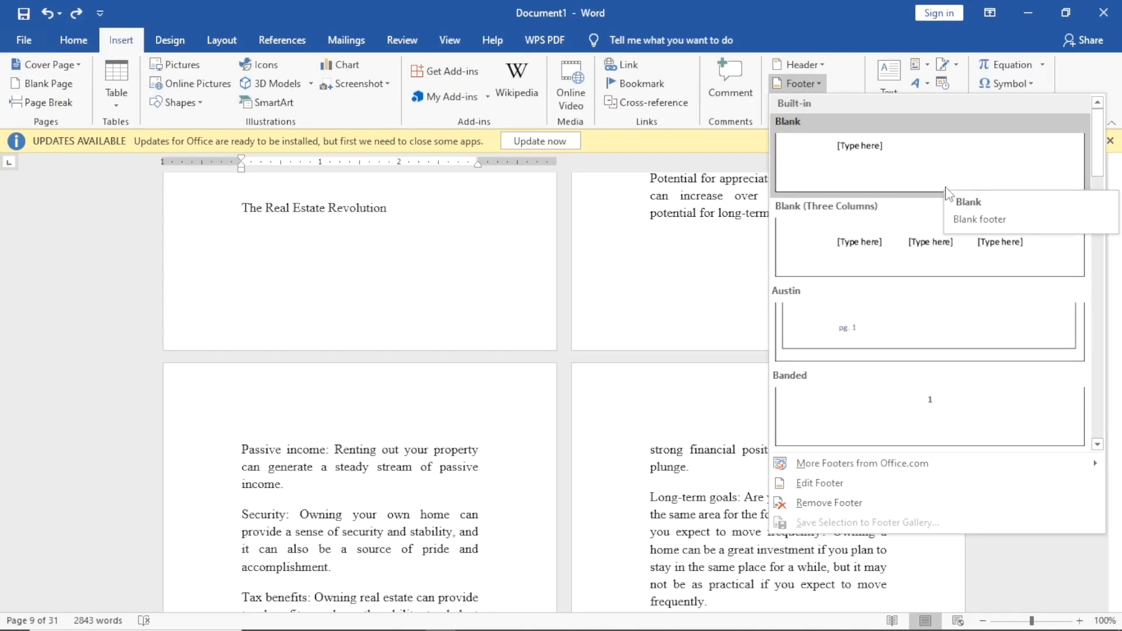
{"action": "scroll", "coordinate": [947, 194], "scroll_direction": "down", "scroll_amount": 10}
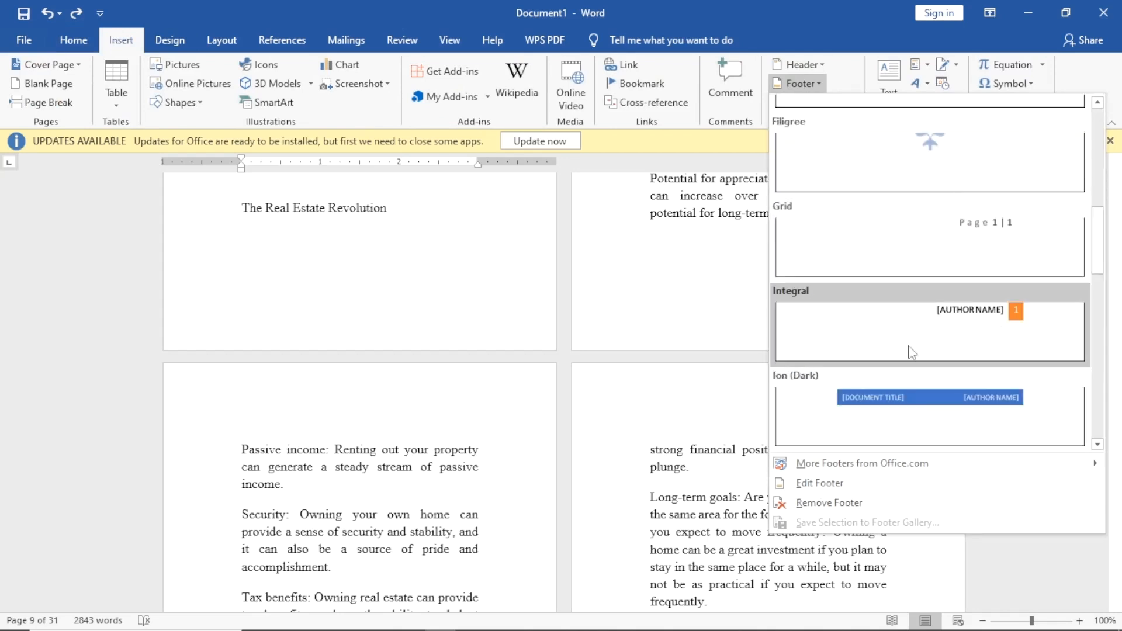
{"action": "scroll", "coordinate": [981, 339], "scroll_direction": "down", "scroll_amount": 10}
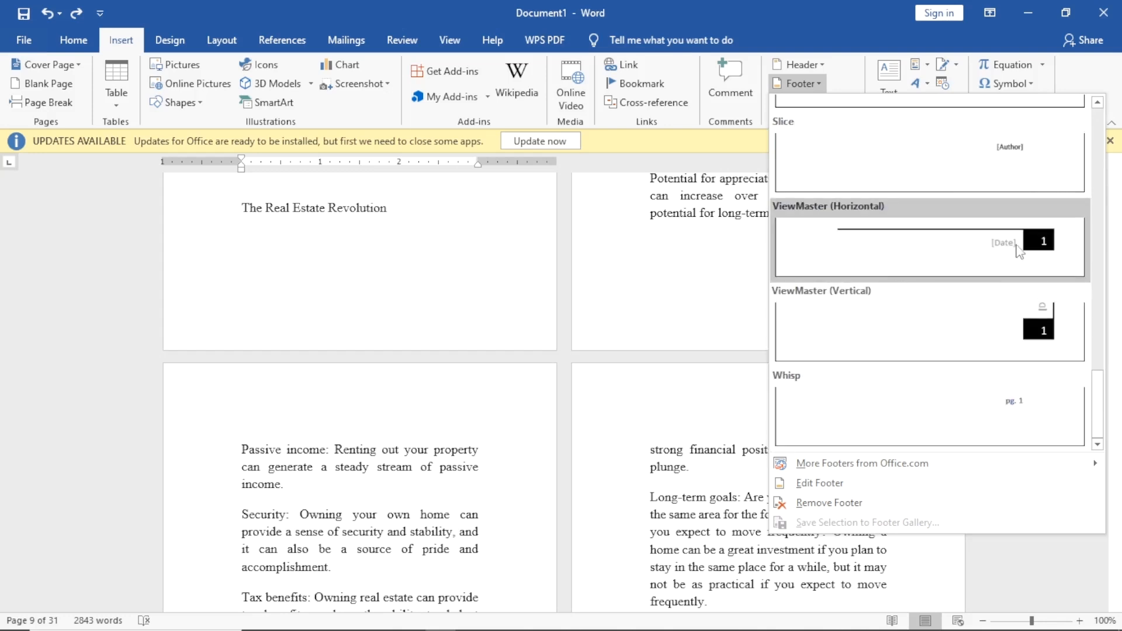
{"action": "scroll", "coordinate": [1020, 250], "scroll_direction": "up", "scroll_amount": 15}
{"action": "scroll", "coordinate": [1005, 292], "scroll_direction": "down", "scroll_amount": 10}
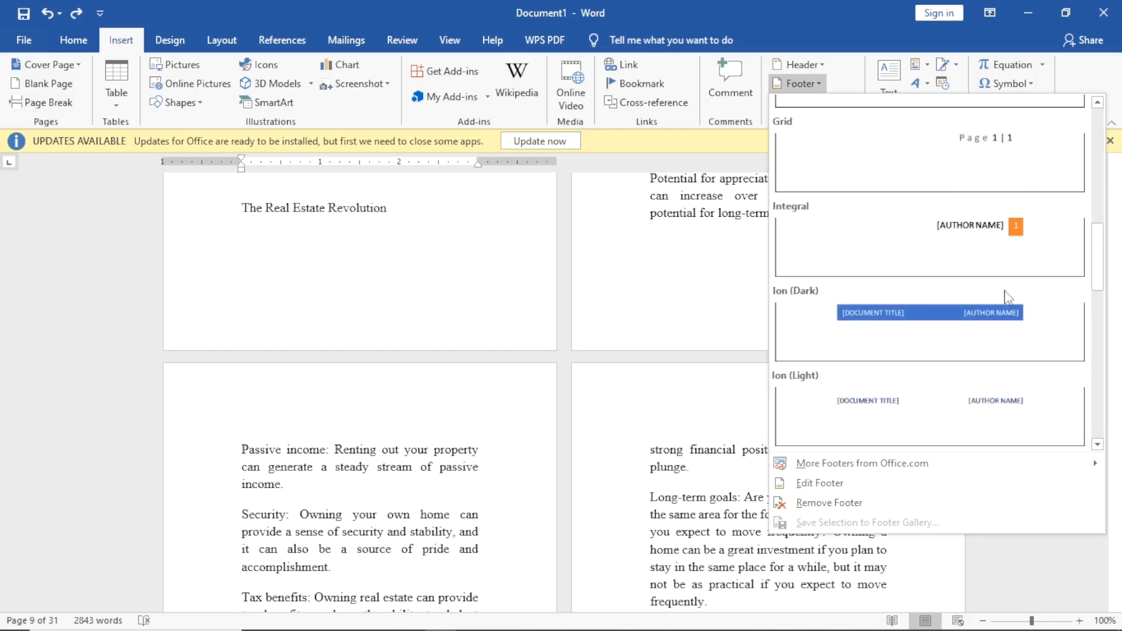
{"action": "left_click", "coordinate": [974, 246]}
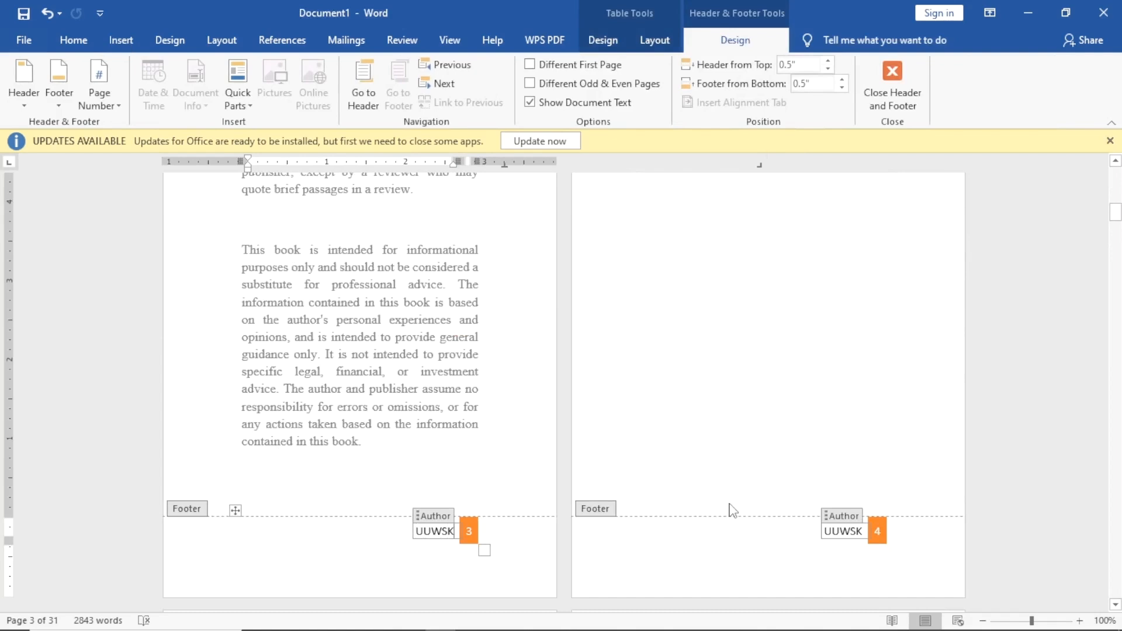
{"action": "key", "text": "BackSpace"}
{"action": "key", "text": "BackSpace"}
{"action": "key", "text": "BackSpace"}
{"action": "key", "text": "BackSpace"}
{"action": "key", "text": "BackSpace"}
{"action": "type", "text": "THE REAL ESTATE REVOLUTION"}
Leave the footer and scroll the book to confirm each page shows the new footer.
{"action": "double_click", "coordinate": [499, 378]}
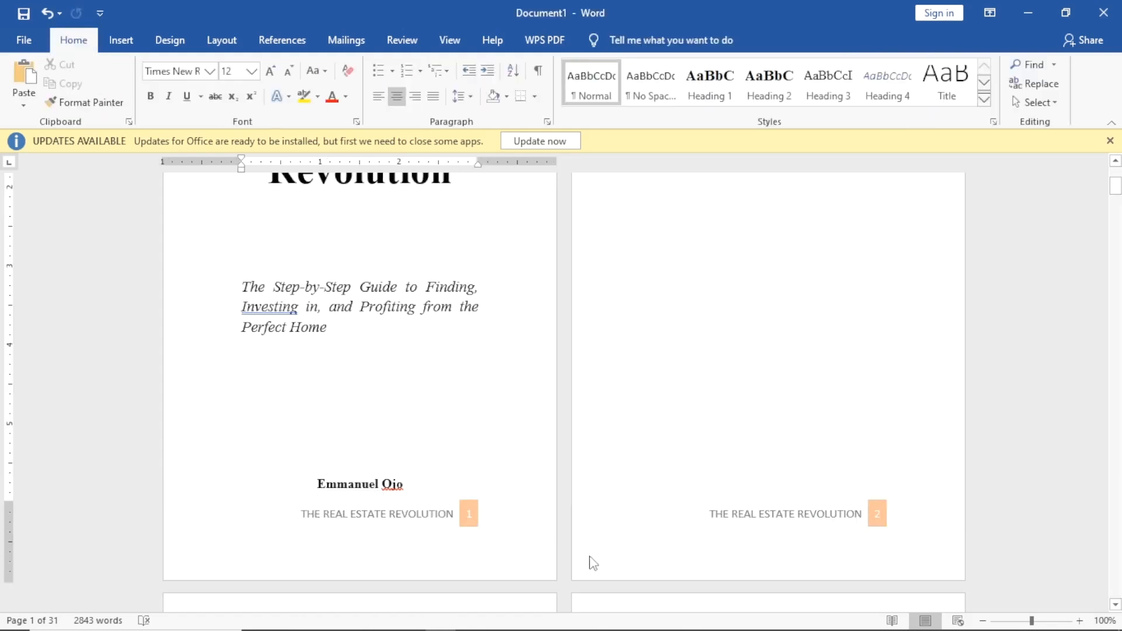
{"action": "scroll", "coordinate": [648, 583], "scroll_direction": "up", "scroll_amount": 2}
{"action": "scroll", "coordinate": [602, 572], "scroll_direction": "down", "scroll_amount": 5}
{"action": "scroll", "coordinate": [633, 343], "scroll_direction": "down", "scroll_amount": 3}
{"action": "scroll", "coordinate": [593, 328], "scroll_direction": "up", "scroll_amount": 6}
{"action": "scroll", "coordinate": [433, 314], "scroll_direction": "down", "scroll_amount": 15}
{"action": "scroll", "coordinate": [433, 313], "scroll_direction": "down", "scroll_amount": 20}
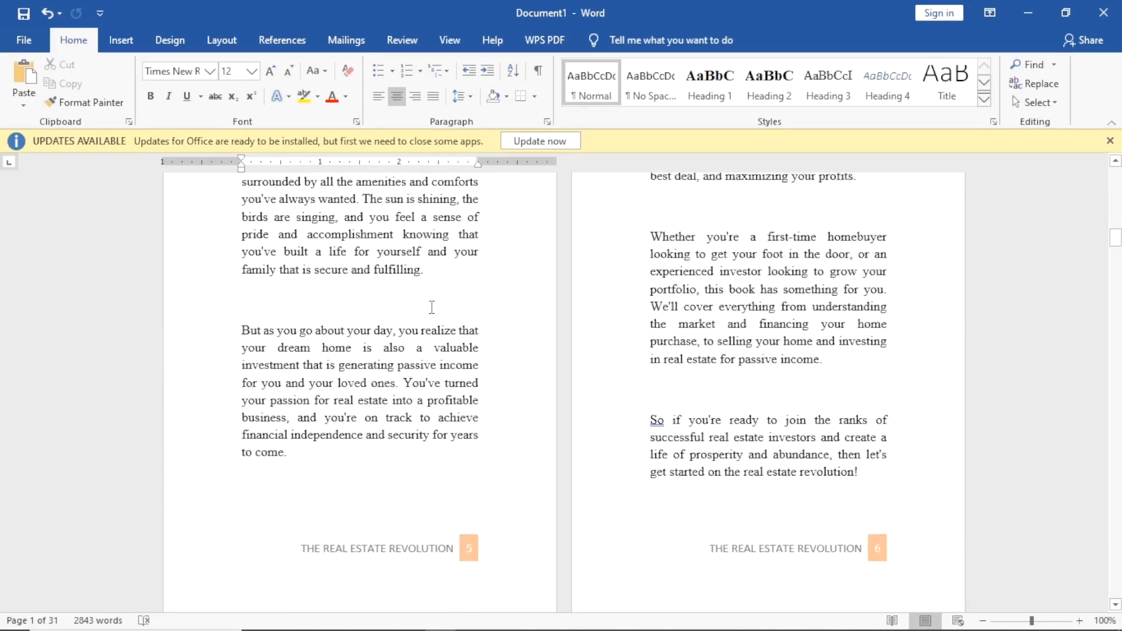
{"action": "scroll", "coordinate": [431, 293], "scroll_direction": "down", "scroll_amount": 20}
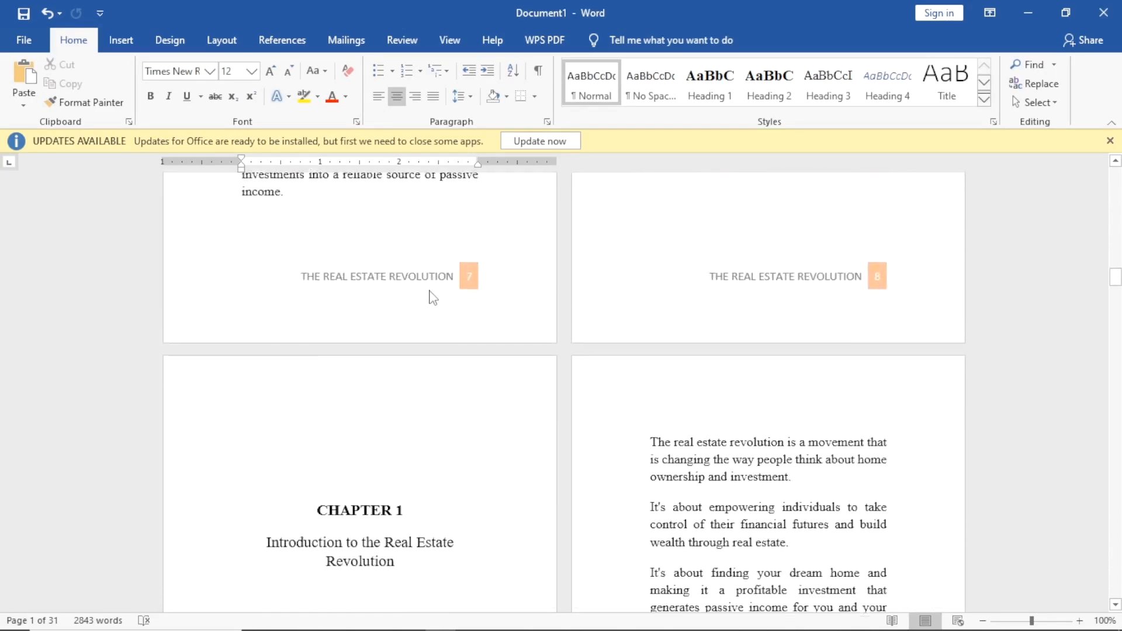
{"action": "scroll", "coordinate": [447, 298], "scroll_direction": "up", "scroll_amount": 20}
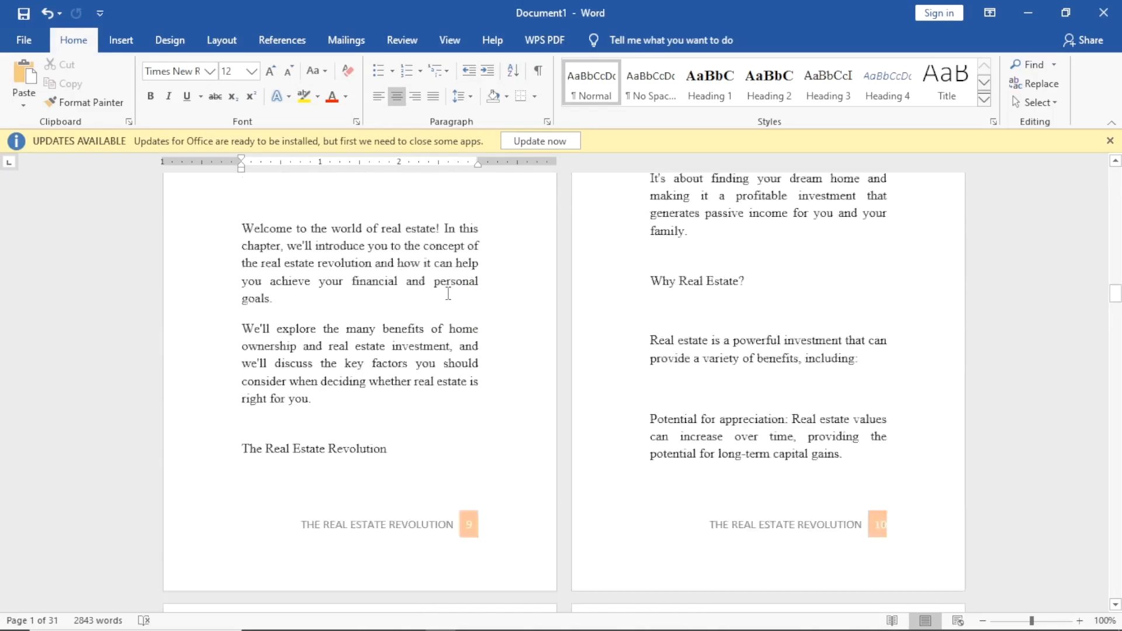
{"action": "scroll", "coordinate": [445, 291], "scroll_direction": "up", "scroll_amount": 15}
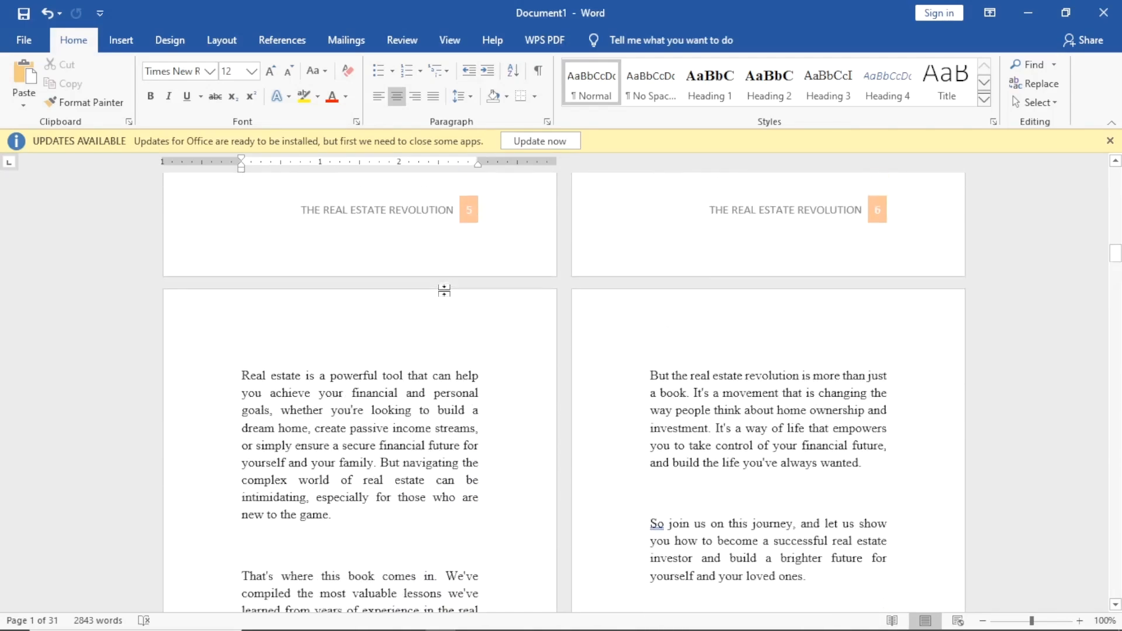
{"action": "scroll", "coordinate": [446, 291], "scroll_direction": "up", "scroll_amount": 8}
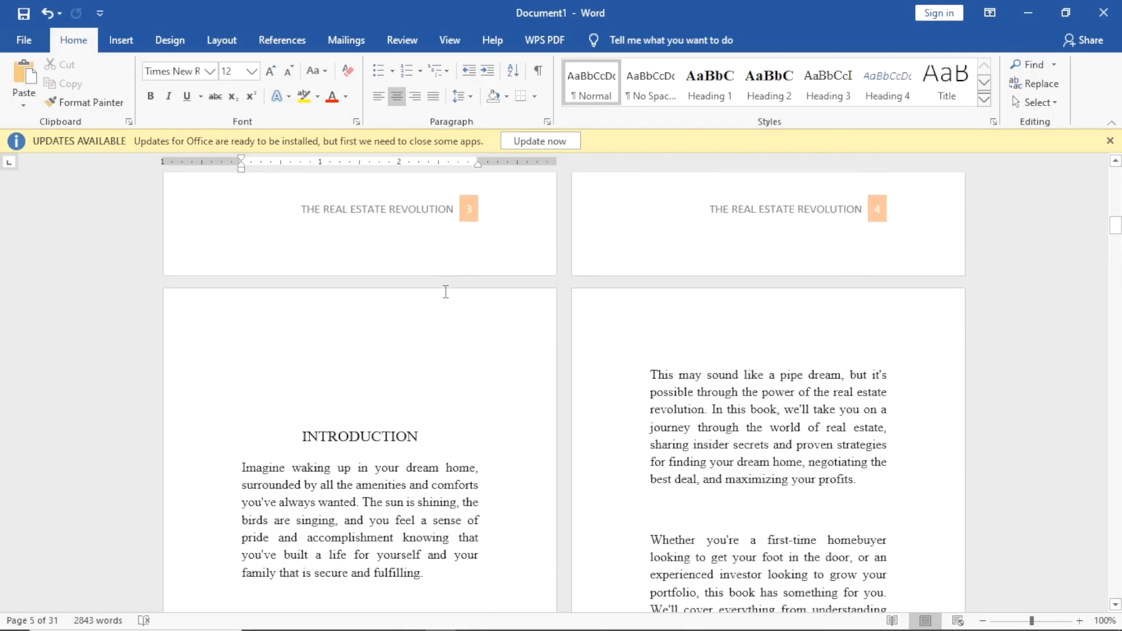
{"action": "scroll", "coordinate": [446, 290], "scroll_direction": "up", "scroll_amount": 12}
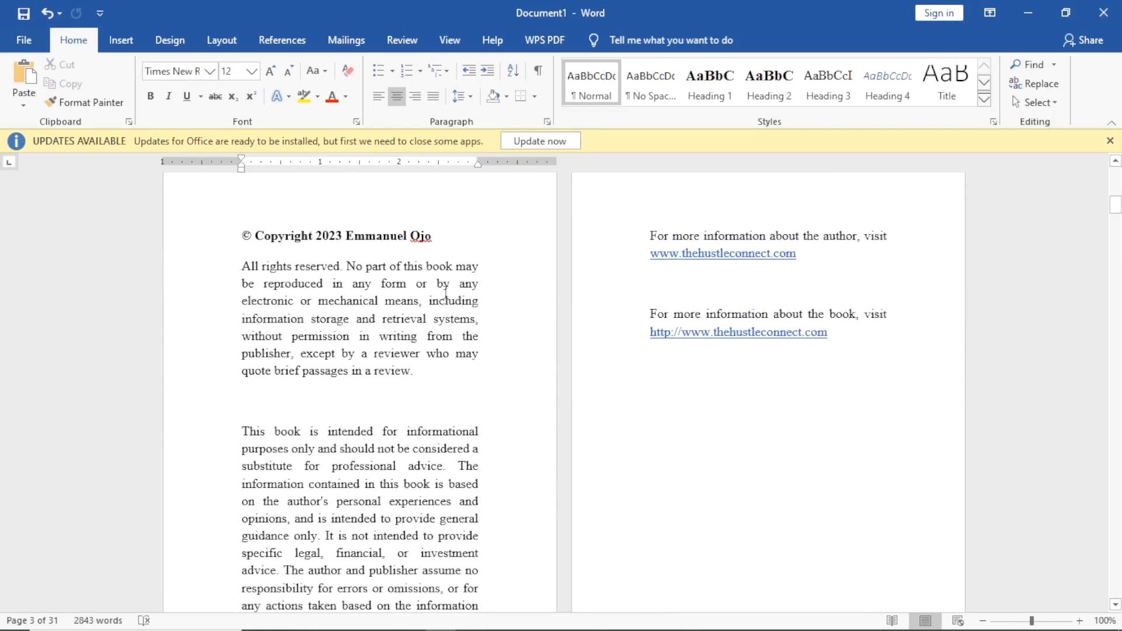
{"action": "scroll", "coordinate": [433, 300], "scroll_direction": "up", "scroll_amount": 4}
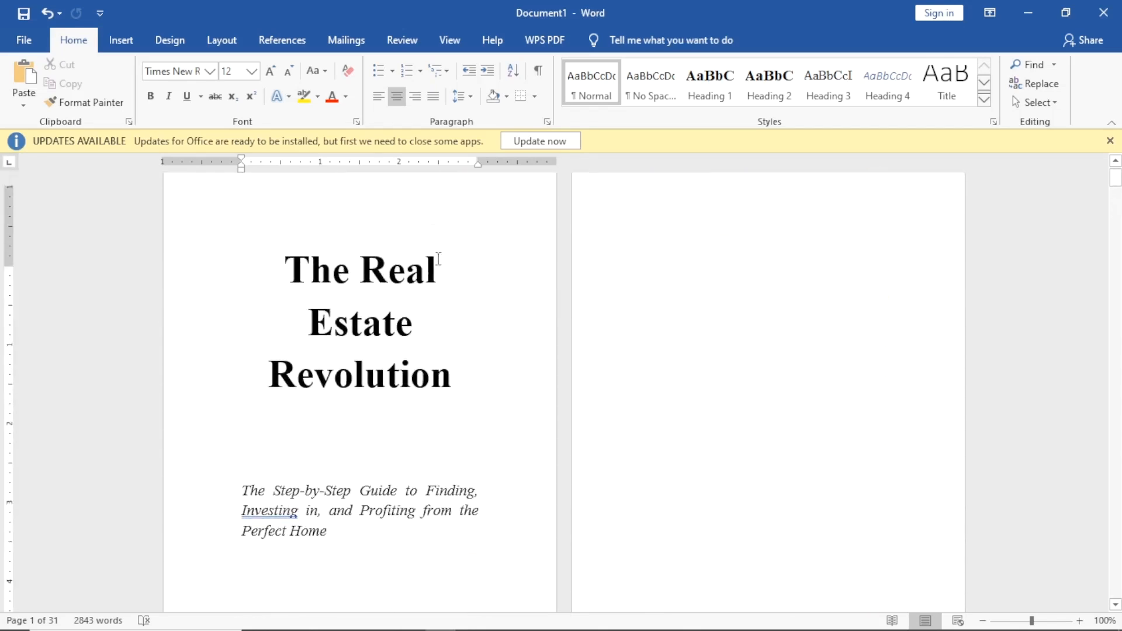
{"action": "left_click", "coordinate": [170, 40]}
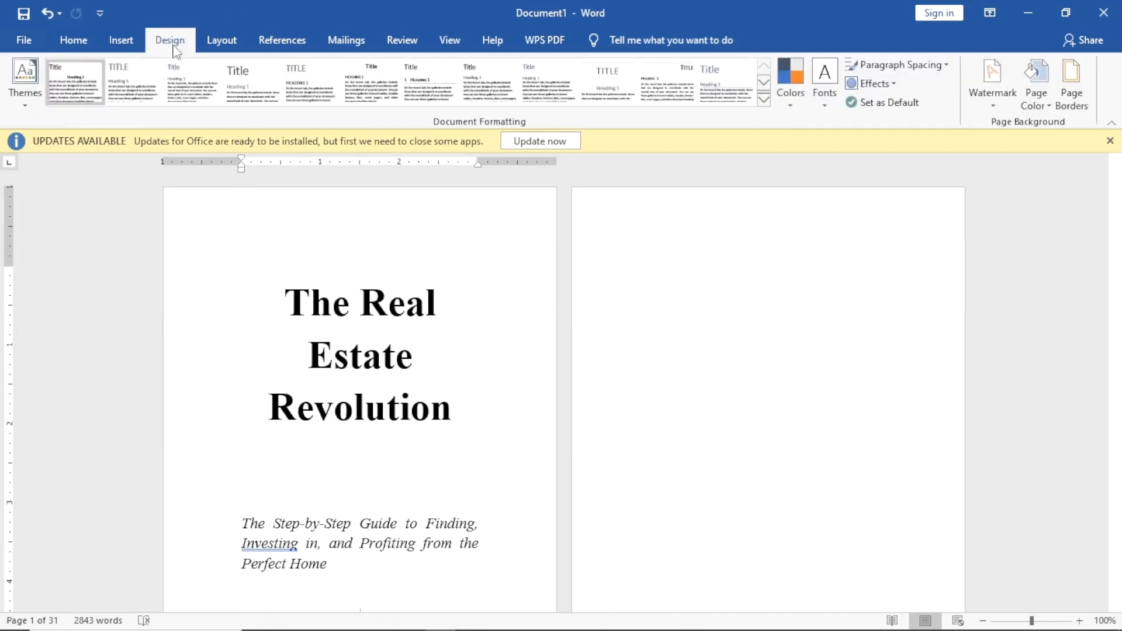
Give all pages a light cream (light gold theme) page colour.
{"action": "left_click", "coordinate": [1029, 108]}
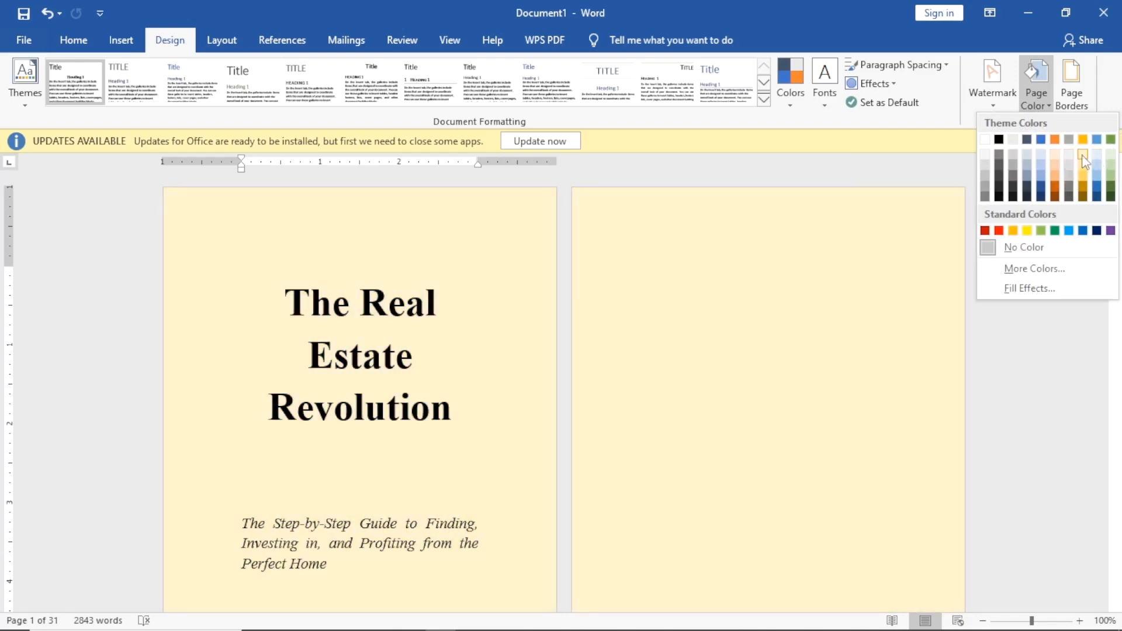
{"action": "left_click", "coordinate": [1083, 157]}
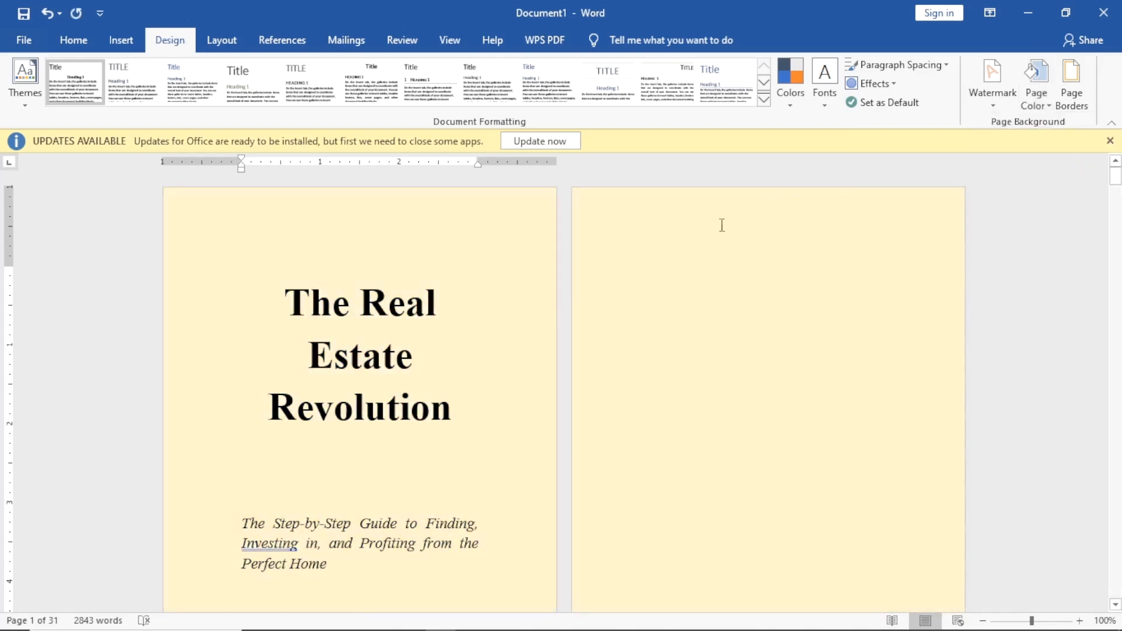
{"action": "scroll", "coordinate": [609, 239], "scroll_direction": "down", "scroll_amount": 12}
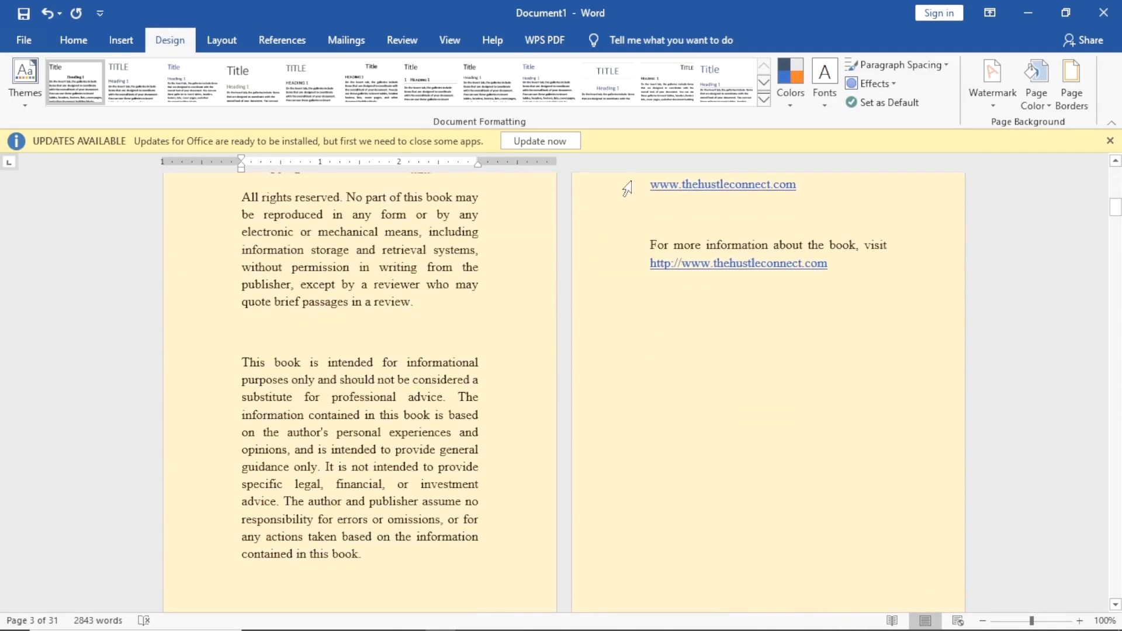
{"action": "scroll", "coordinate": [426, 233], "scroll_direction": "up", "scroll_amount": 10}
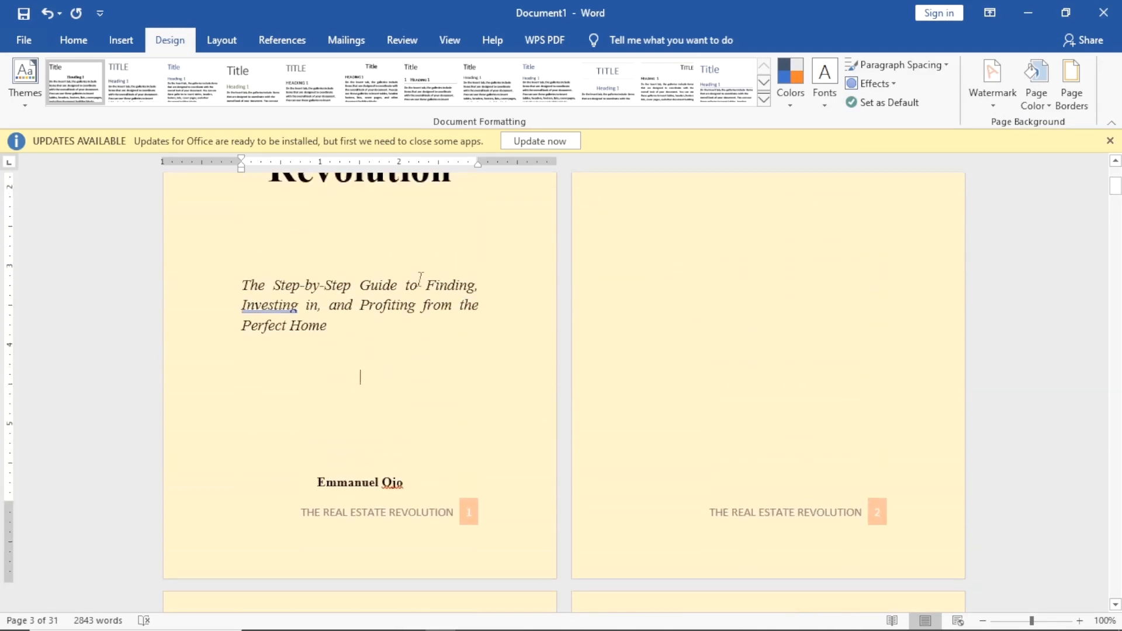
{"action": "scroll", "coordinate": [416, 276], "scroll_direction": "up", "scroll_amount": 4}
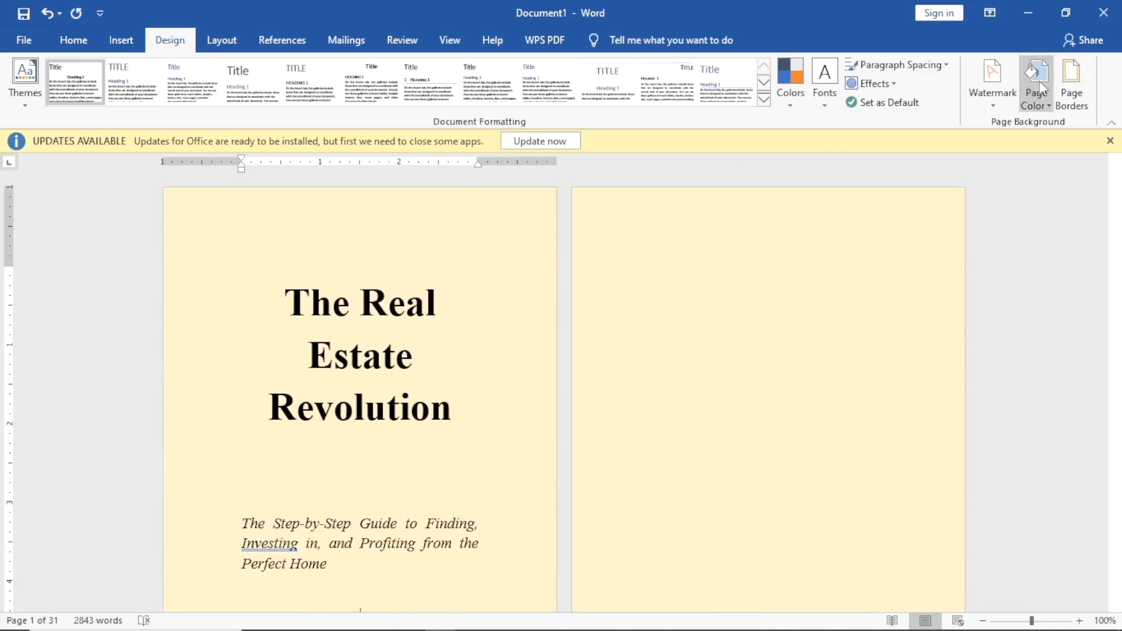
{"action": "left_click", "coordinate": [1074, 85]}
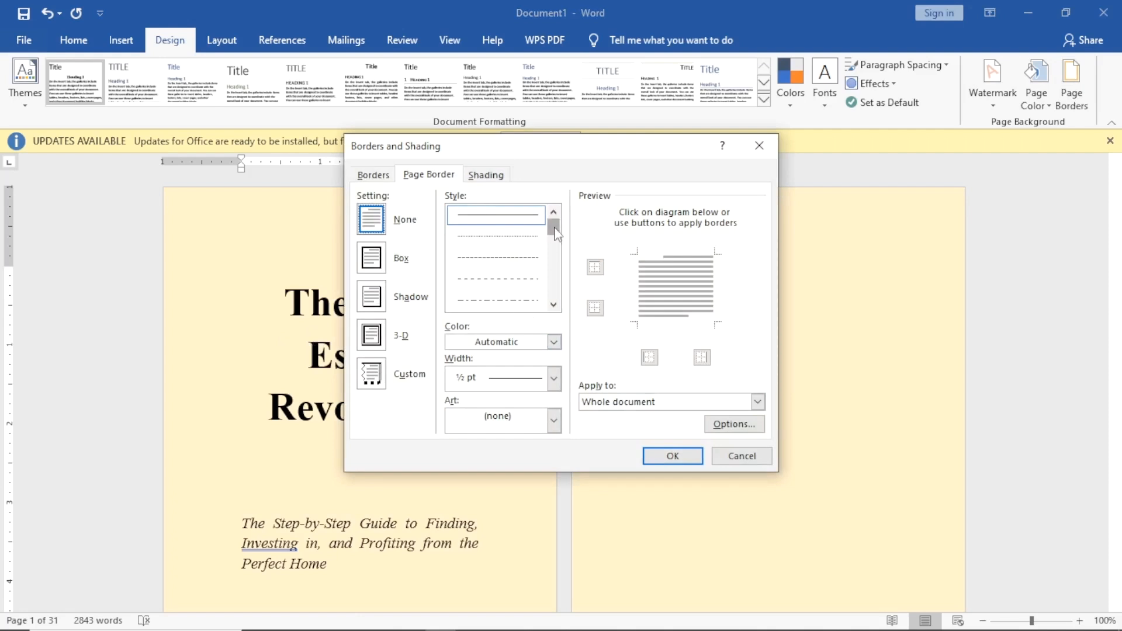
Apply a thick single-line 3 pt black Shadow page border to the whole document.
{"action": "left_click_drag", "start_coordinate": [554, 219], "coordinate": [564, 250]}
{"action": "left_click", "coordinate": [526, 236]}
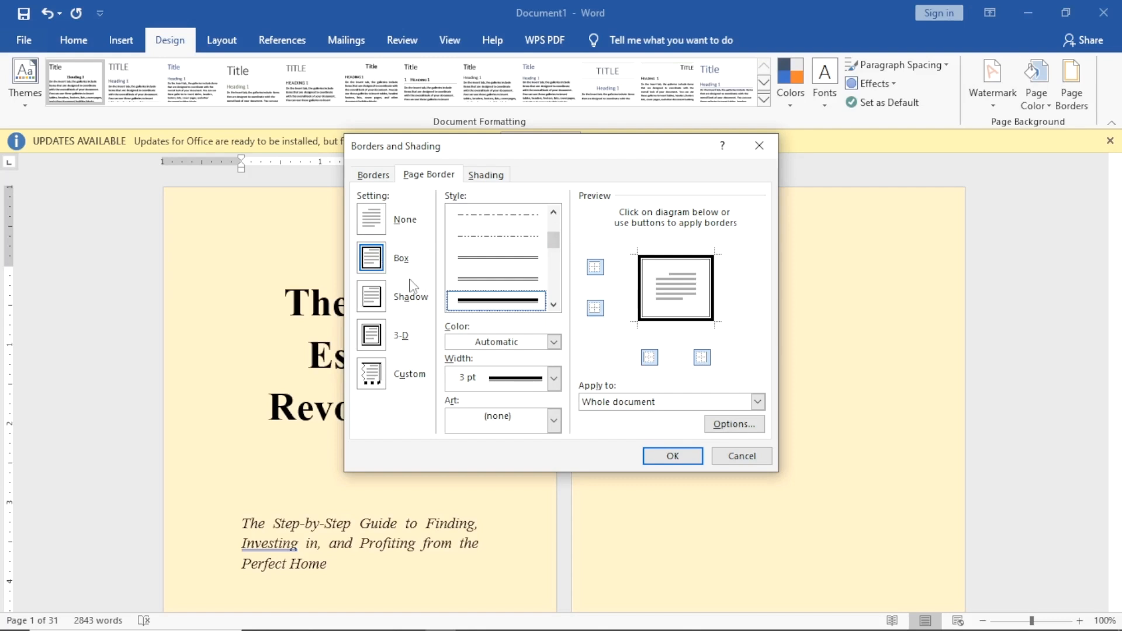
{"action": "left_click", "coordinate": [404, 305]}
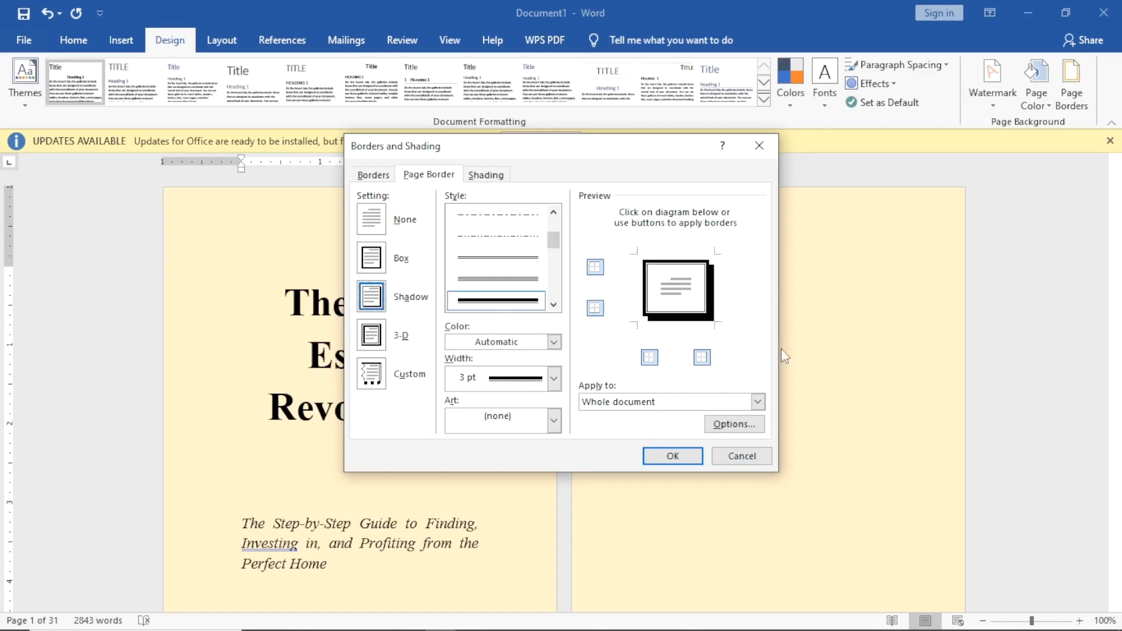
{"action": "left_click", "coordinate": [666, 456]}
{"action": "scroll", "coordinate": [694, 371], "scroll_direction": "down", "scroll_amount": 10}
{"action": "scroll", "coordinate": [694, 370], "scroll_direction": "down", "scroll_amount": 12}
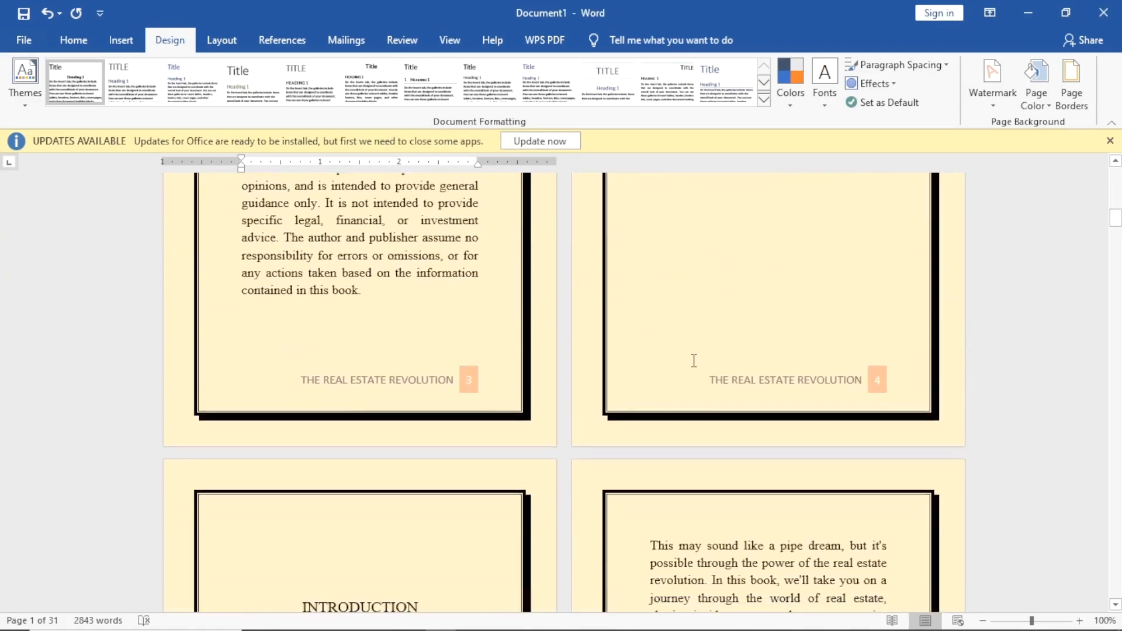
{"action": "scroll", "coordinate": [694, 361], "scroll_direction": "down", "scroll_amount": 12}
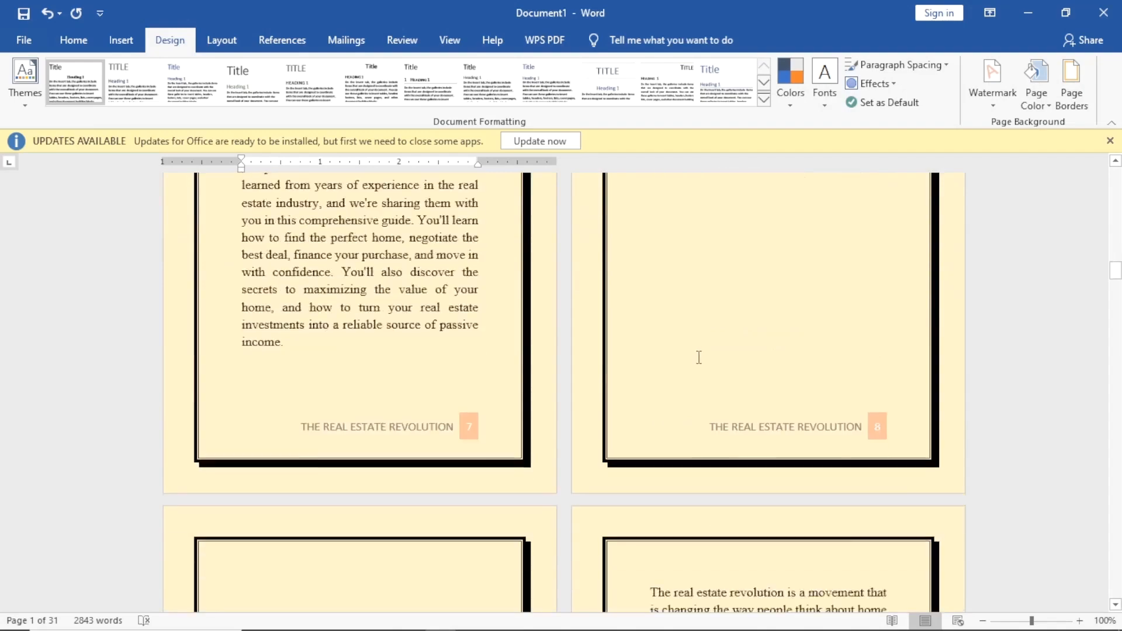
{"action": "scroll", "coordinate": [702, 349], "scroll_direction": "down", "scroll_amount": 3}
{"action": "scroll", "coordinate": [725, 356], "scroll_direction": "up", "scroll_amount": 10}
{"action": "scroll", "coordinate": [736, 351], "scroll_direction": "up", "scroll_amount": 15}
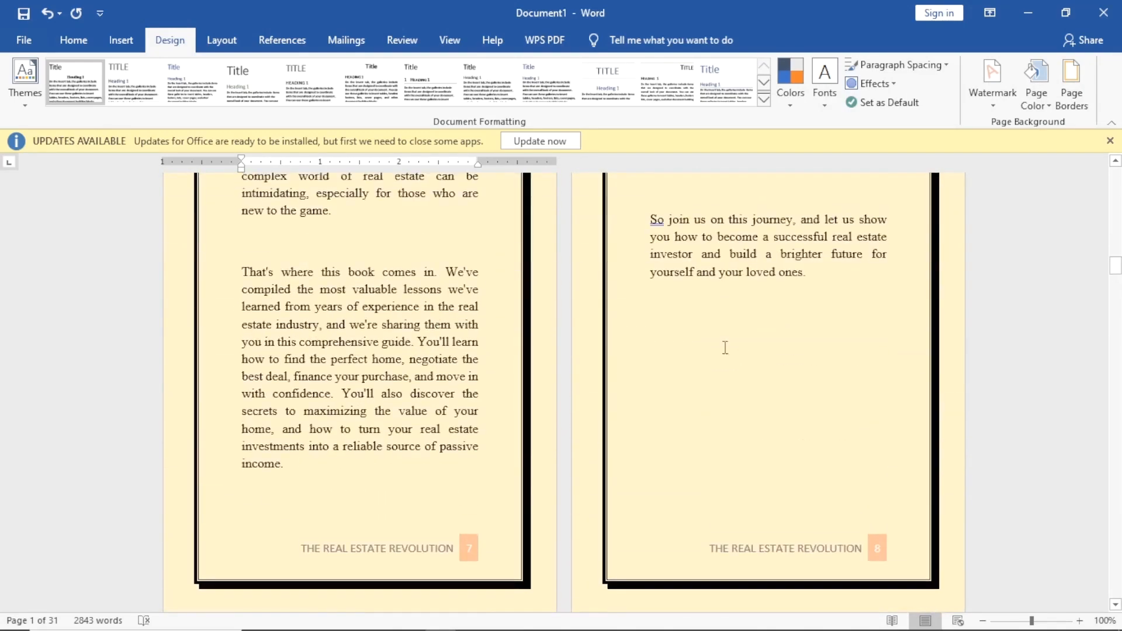
{"action": "scroll", "coordinate": [684, 309], "scroll_direction": "up", "scroll_amount": 10}
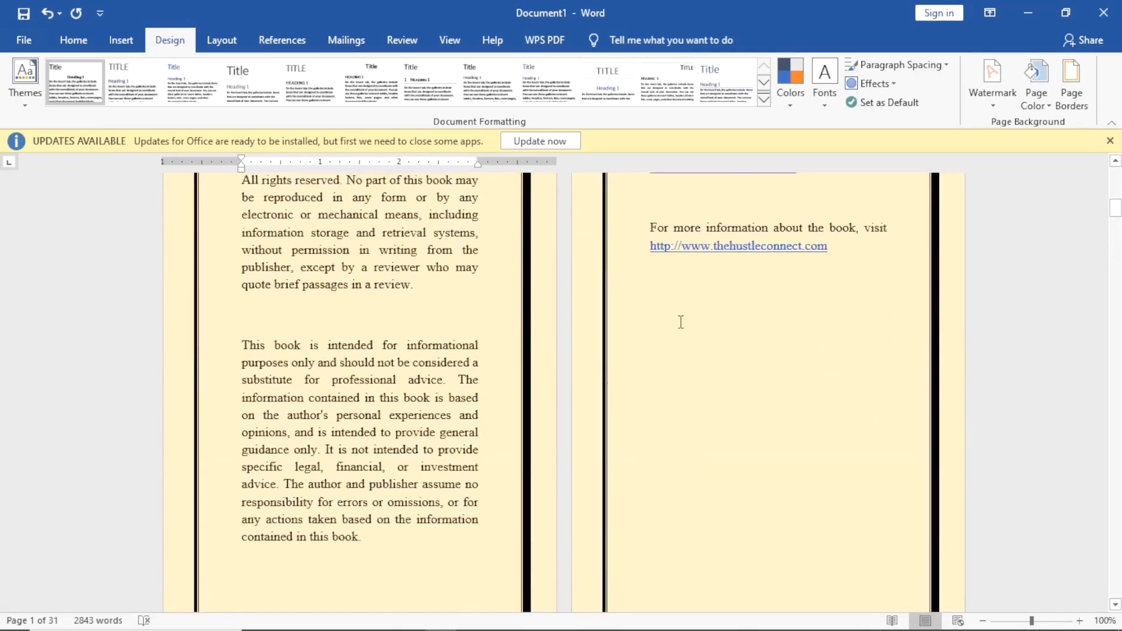
{"action": "scroll", "coordinate": [697, 303], "scroll_direction": "down", "scroll_amount": 5}
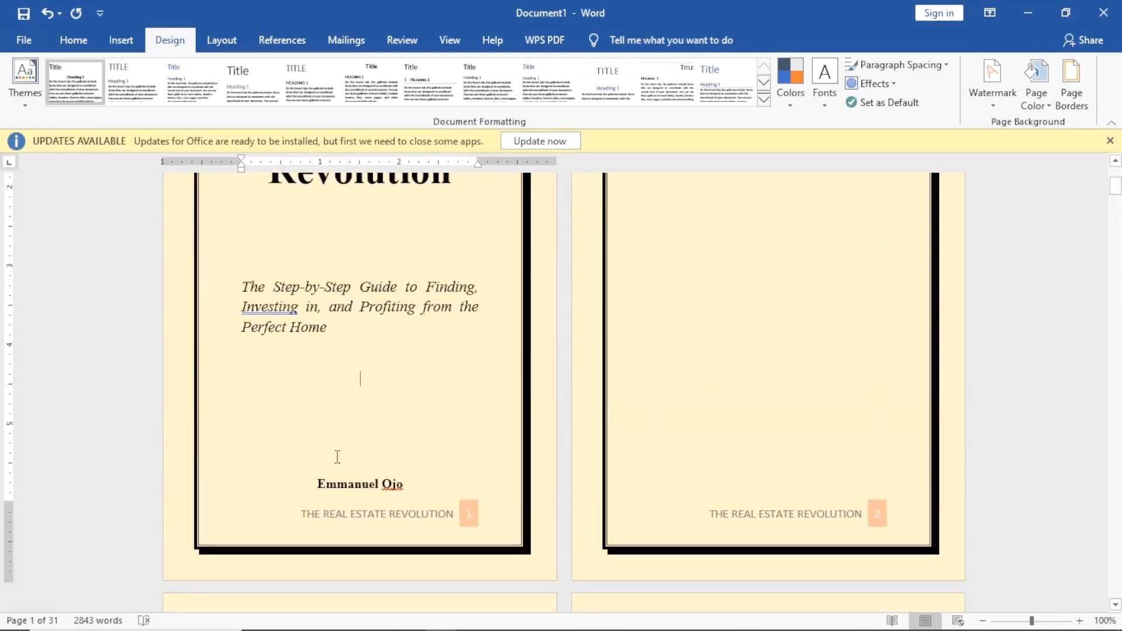
{"action": "left_click", "coordinate": [353, 463]}
{"action": "key", "text": "BackSpace"}
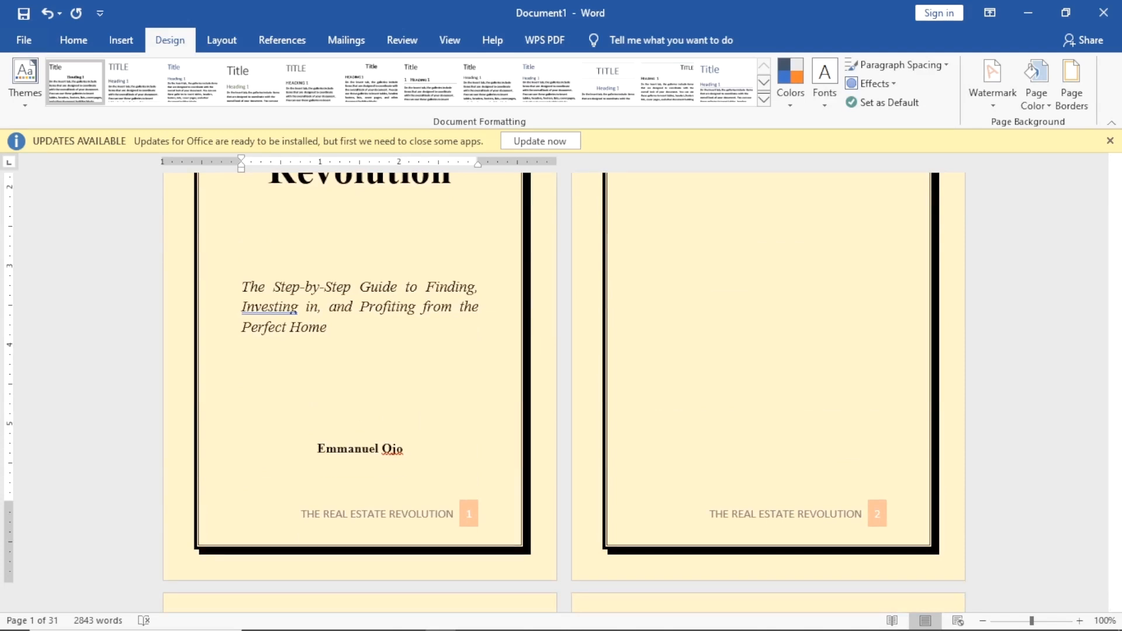
{"action": "scroll", "coordinate": [564, 385], "scroll_direction": "up", "scroll_amount": 4}
{"action": "scroll", "coordinate": [564, 393], "scroll_direction": "down", "scroll_amount": 5}
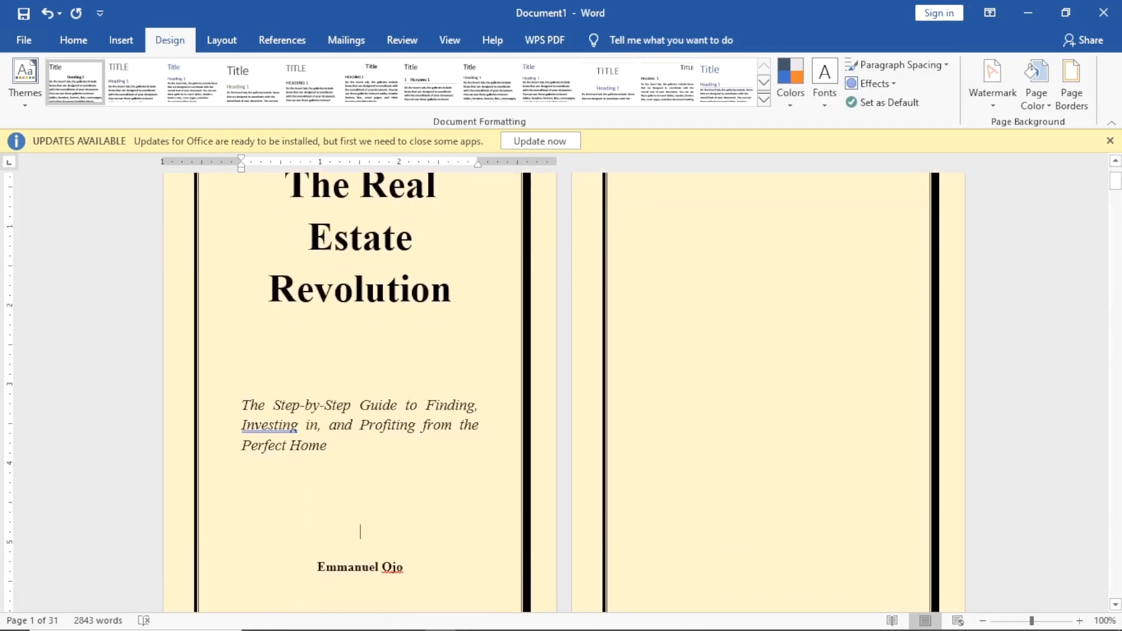
{"action": "scroll", "coordinate": [353, 463], "scroll_direction": "down", "scroll_amount": 12}
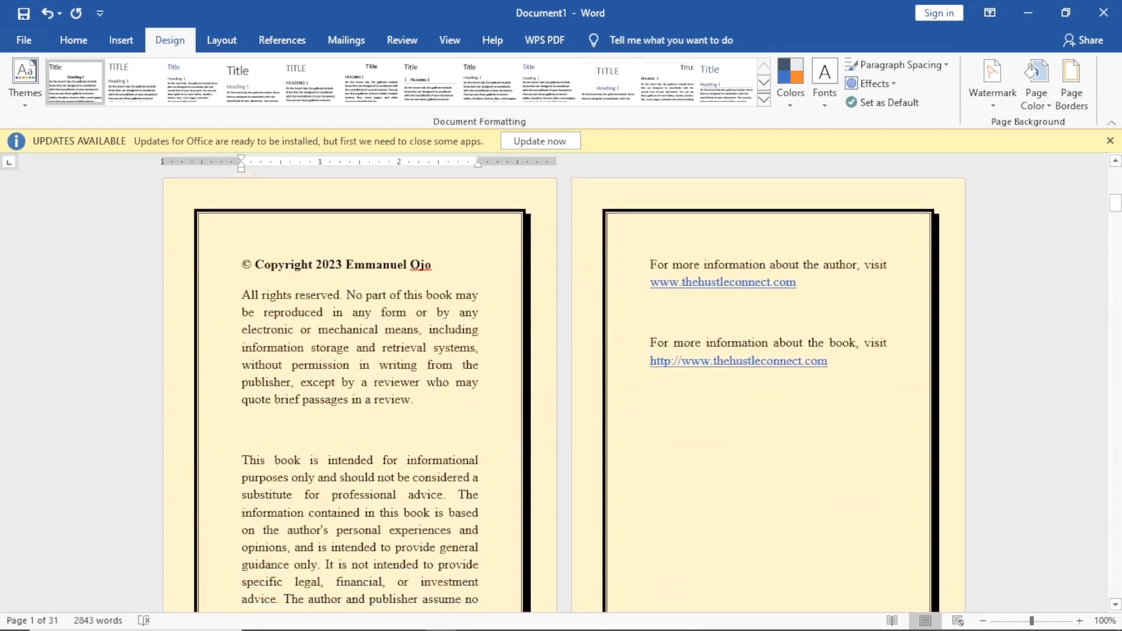
{"action": "scroll", "coordinate": [353, 463], "scroll_direction": "down", "scroll_amount": 10}
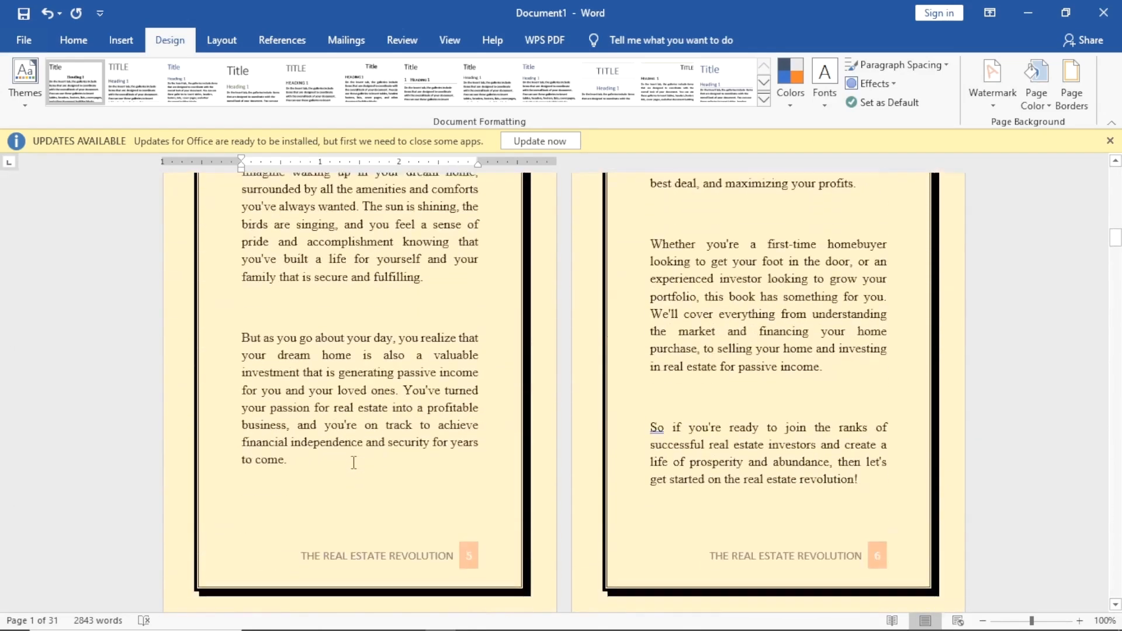
{"action": "scroll", "coordinate": [816, 204], "scroll_direction": "up", "scroll_amount": 12}
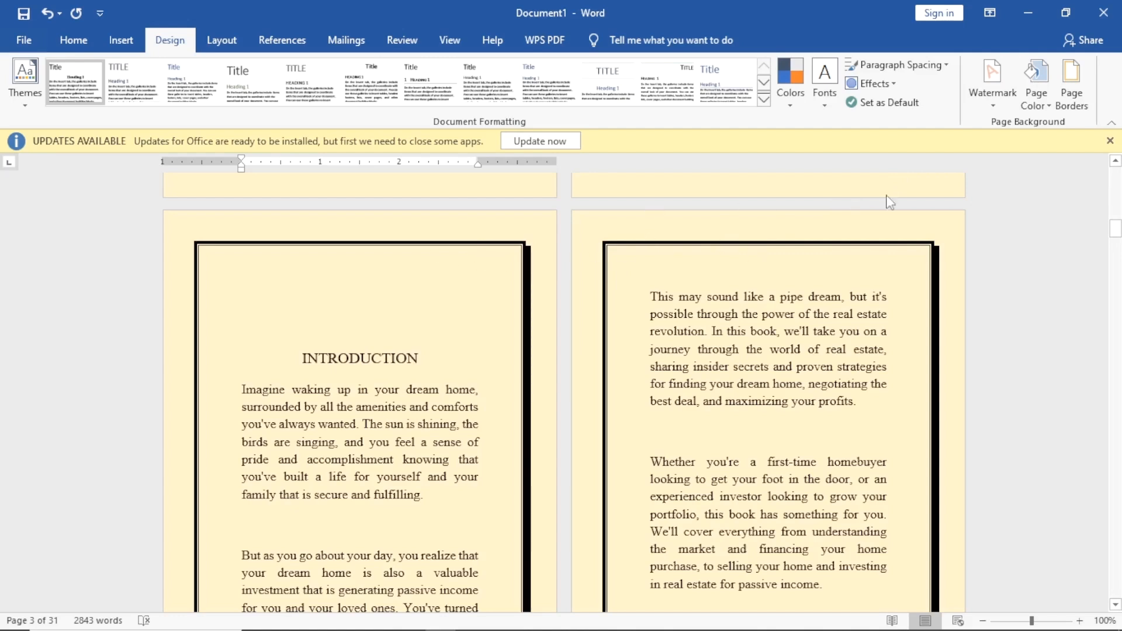
Change the page colour back to White and review the framed pages.
{"action": "left_click", "coordinate": [1036, 85]}
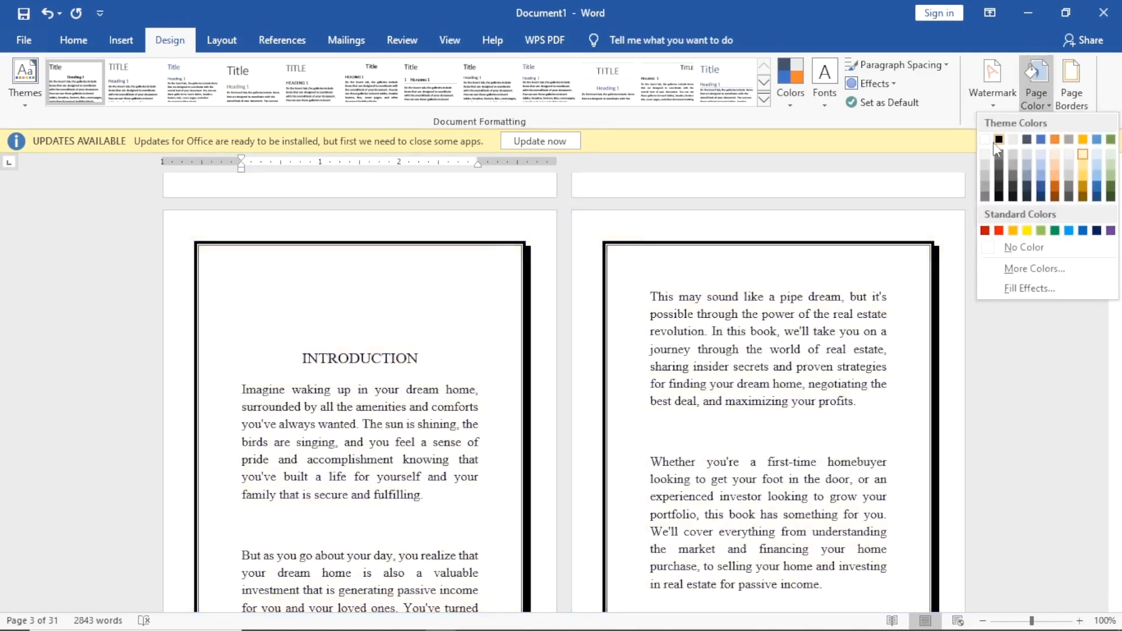
{"action": "left_click", "coordinate": [986, 140]}
{"action": "scroll", "coordinate": [671, 271], "scroll_direction": "up", "scroll_amount": 15}
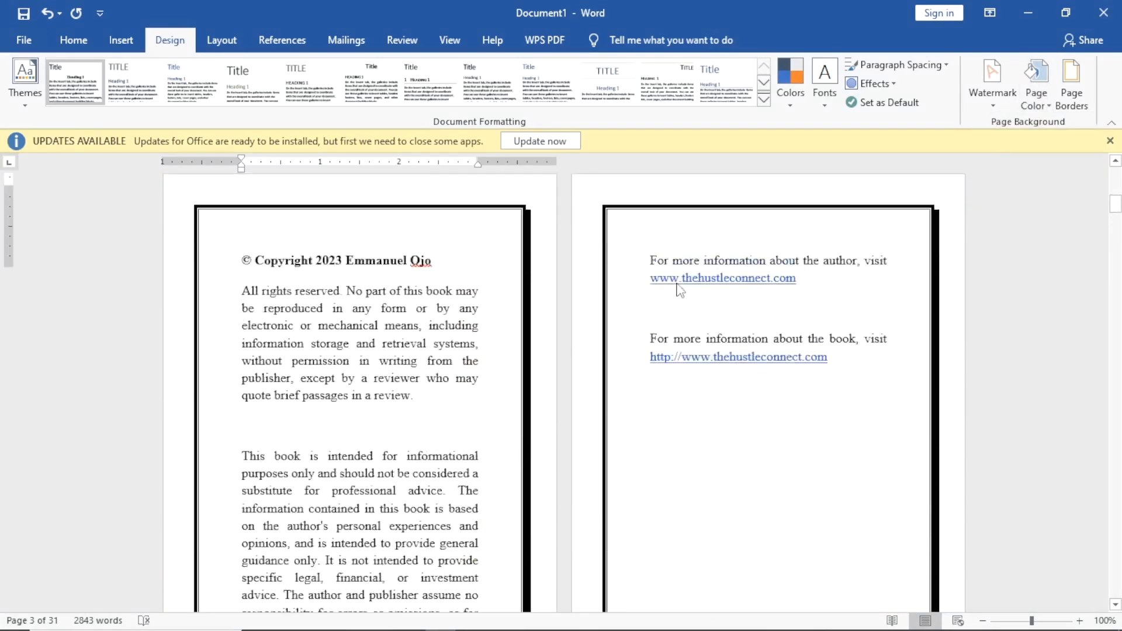
{"action": "scroll", "coordinate": [571, 285], "scroll_direction": "up", "scroll_amount": 5}
{"action": "scroll", "coordinate": [531, 307], "scroll_direction": "down", "scroll_amount": 11}
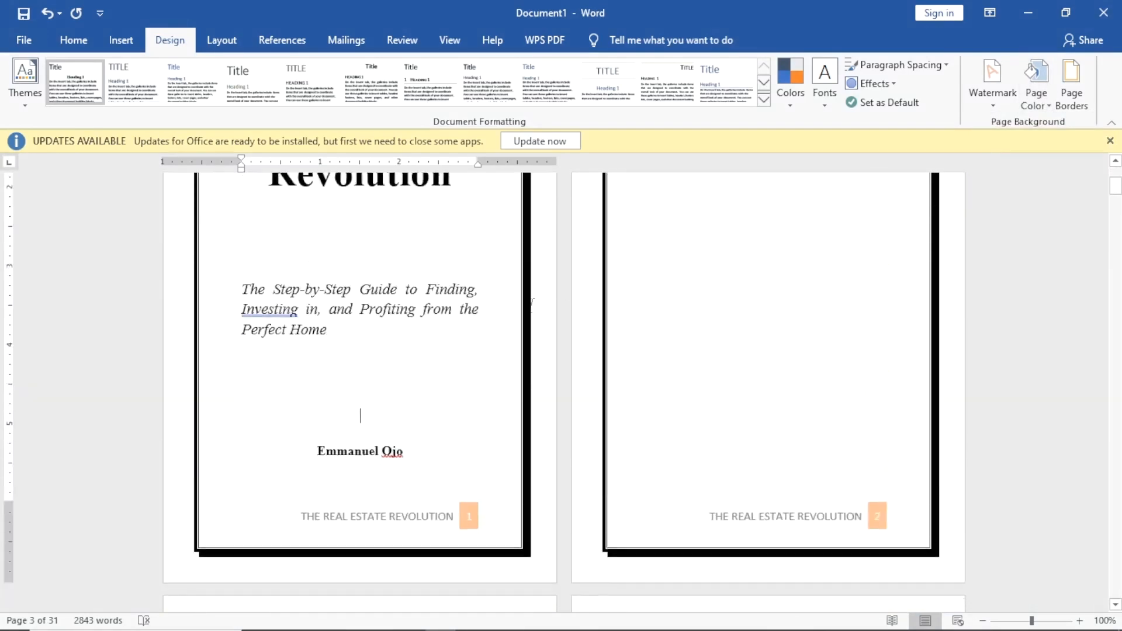
{"action": "scroll", "coordinate": [532, 306], "scroll_direction": "down", "scroll_amount": 15}
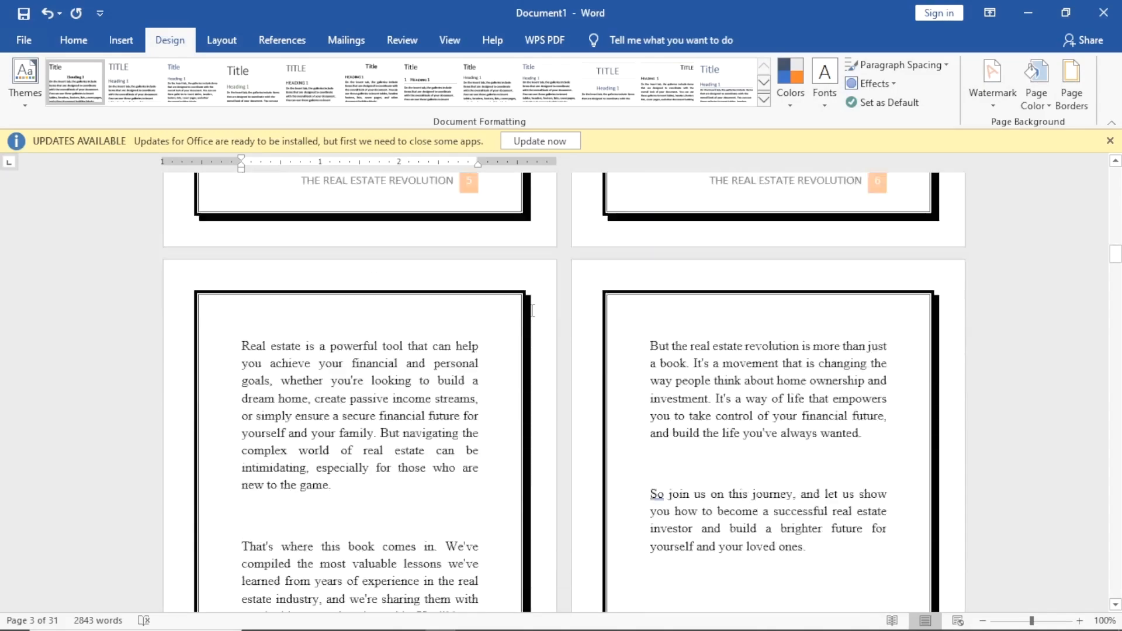
{"action": "scroll", "coordinate": [532, 317], "scroll_direction": "down", "scroll_amount": 15}
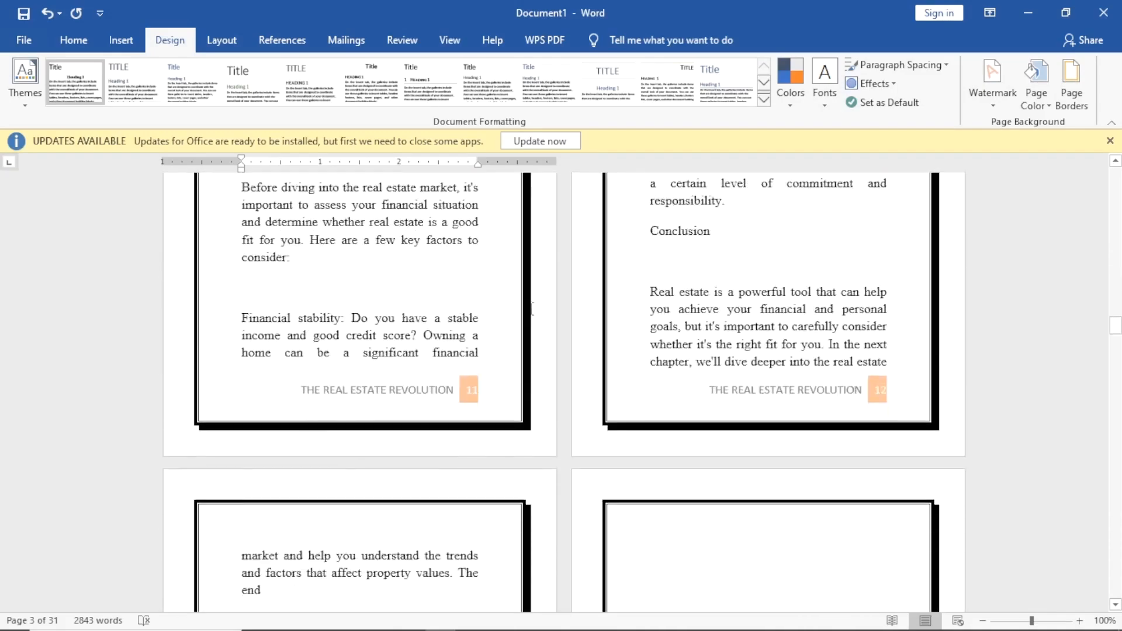
{"action": "scroll", "coordinate": [531, 309], "scroll_direction": "down", "scroll_amount": 12}
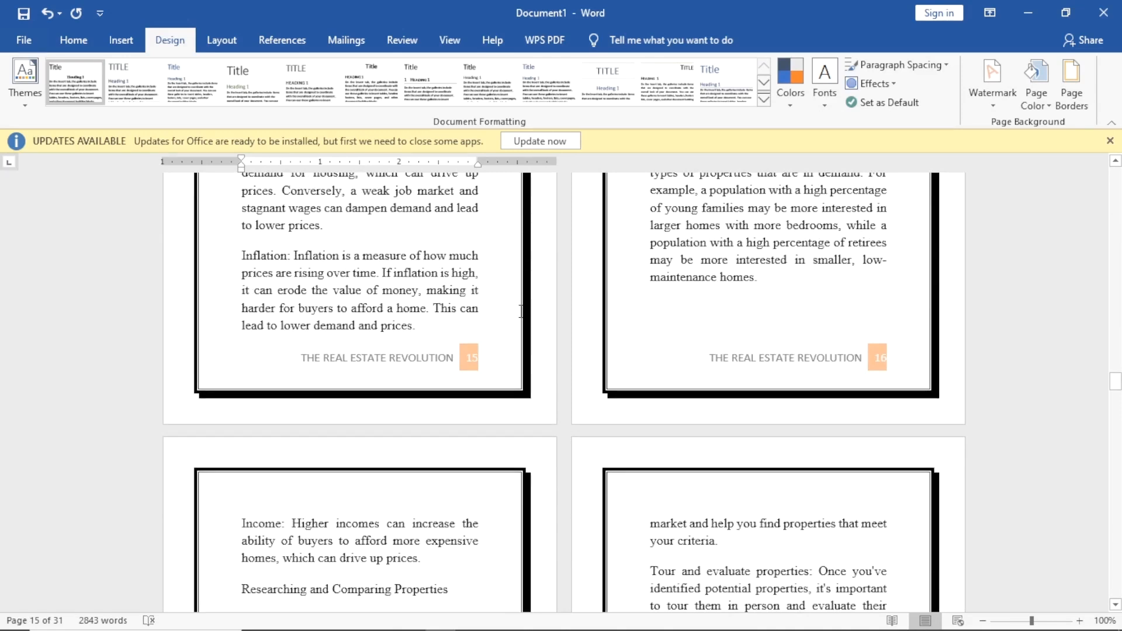
{"action": "scroll", "coordinate": [520, 310], "scroll_direction": "up", "scroll_amount": 12}
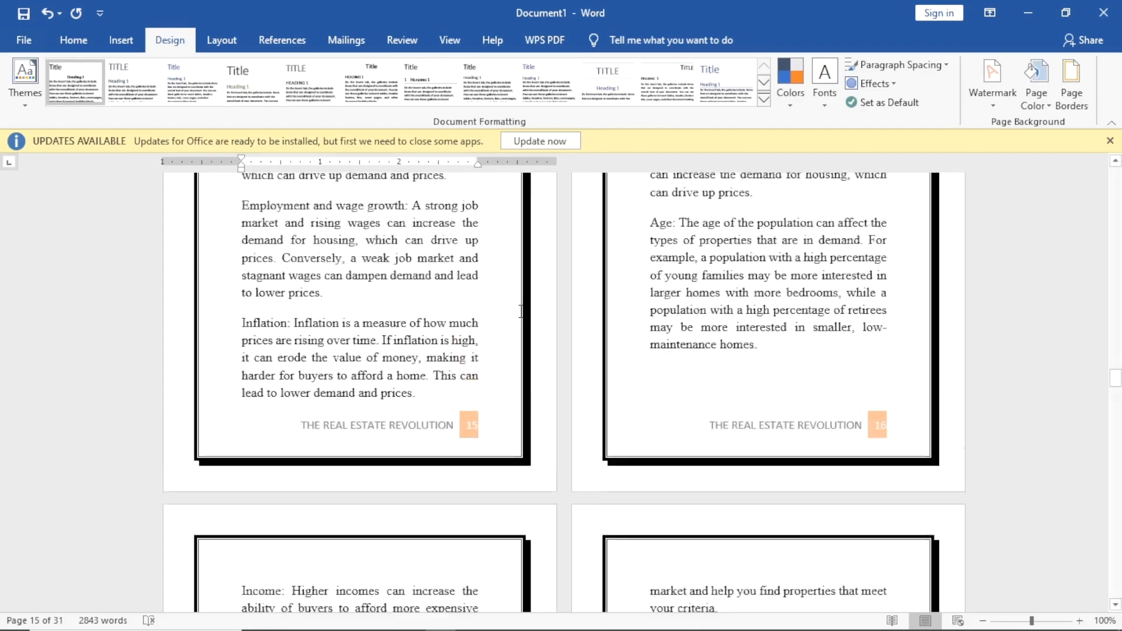
{"action": "scroll", "coordinate": [531, 437], "scroll_direction": "up", "scroll_amount": 10}
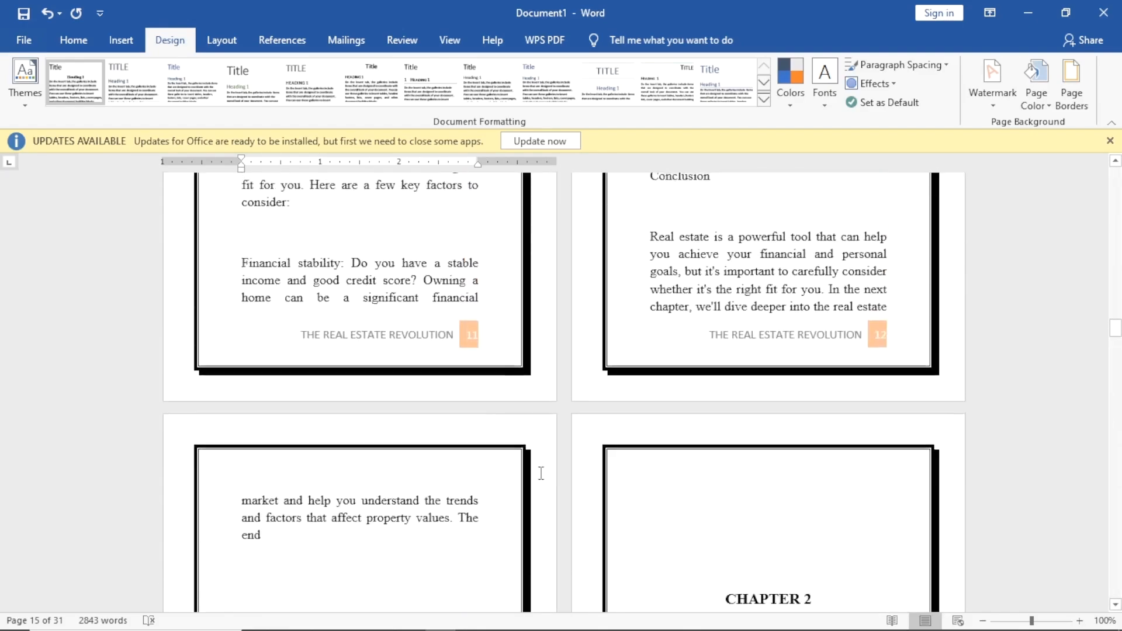
{"action": "scroll", "coordinate": [566, 574], "scroll_direction": "up", "scroll_amount": 9}
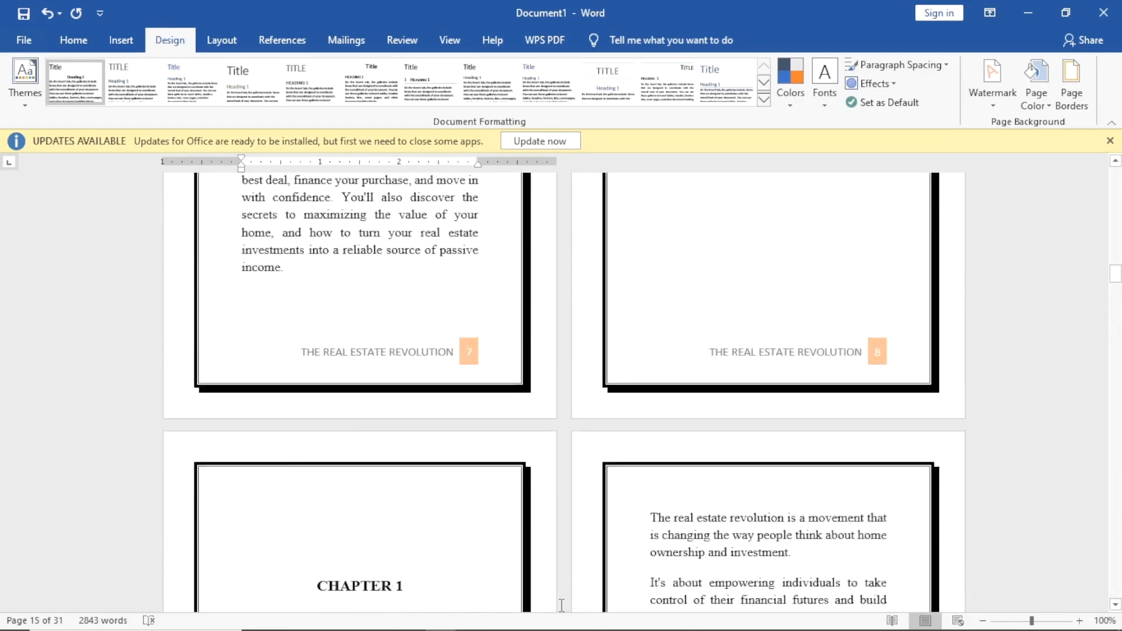
{"action": "scroll", "coordinate": [640, 459], "scroll_direction": "up", "scroll_amount": 12}
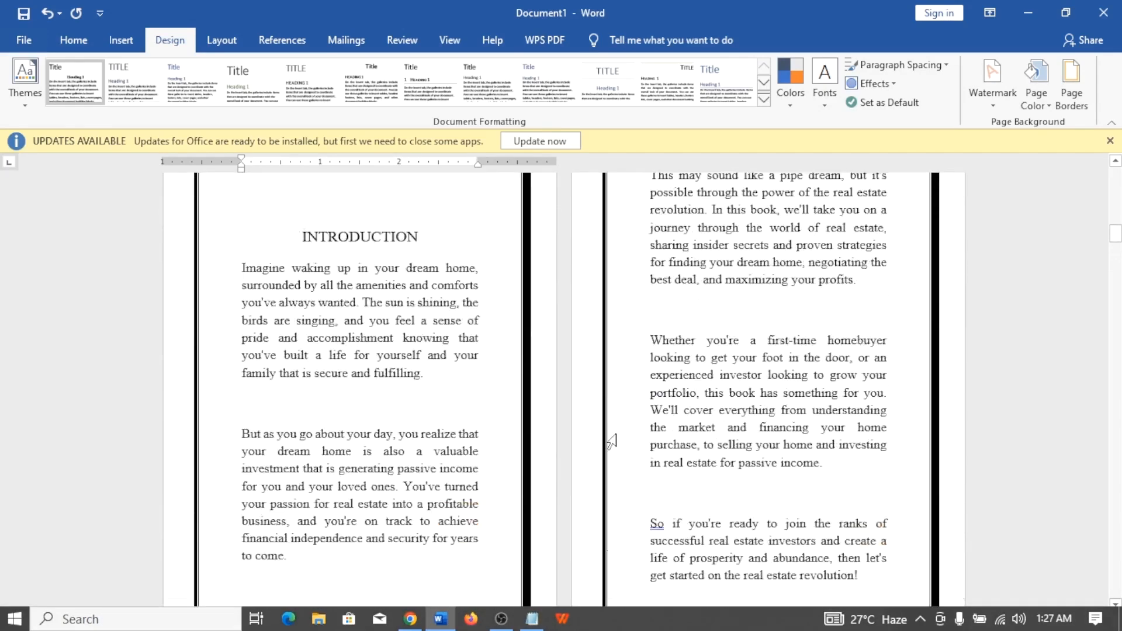
{"action": "scroll", "coordinate": [613, 430], "scroll_direction": "up", "scroll_amount": 3}
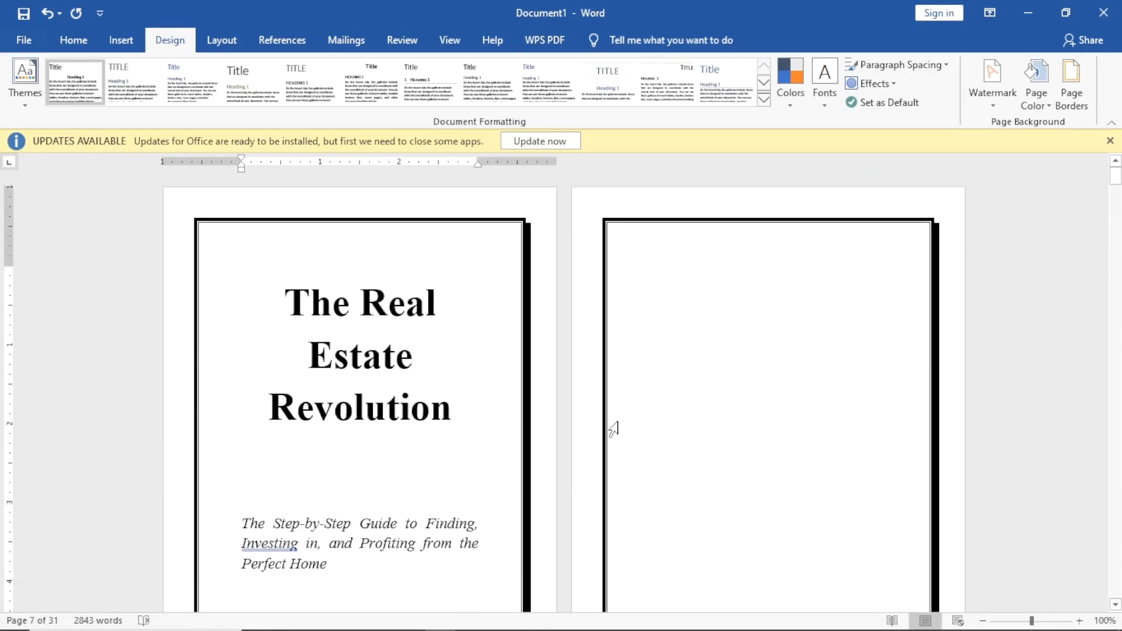
Scroll to the INTRODUCTION heading and place the cursor just before it.
{"action": "scroll", "coordinate": [593, 423], "scroll_direction": "down", "scroll_amount": 10}
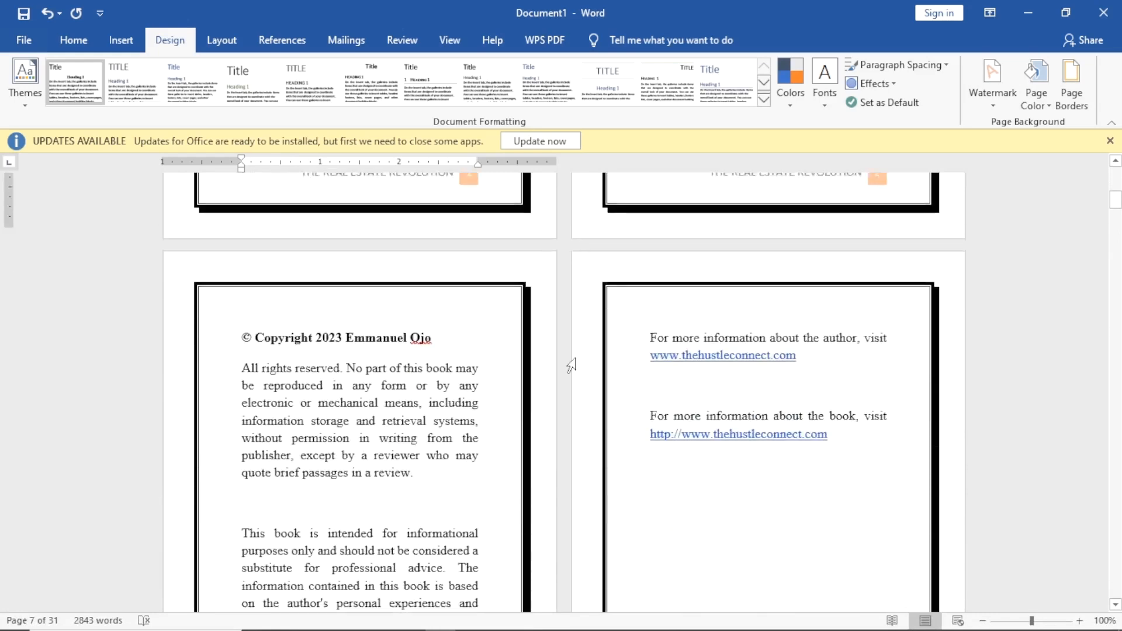
{"action": "scroll", "coordinate": [571, 365], "scroll_direction": "down", "scroll_amount": 1}
{"action": "scroll", "coordinate": [570, 365], "scroll_direction": "up", "scroll_amount": 6}
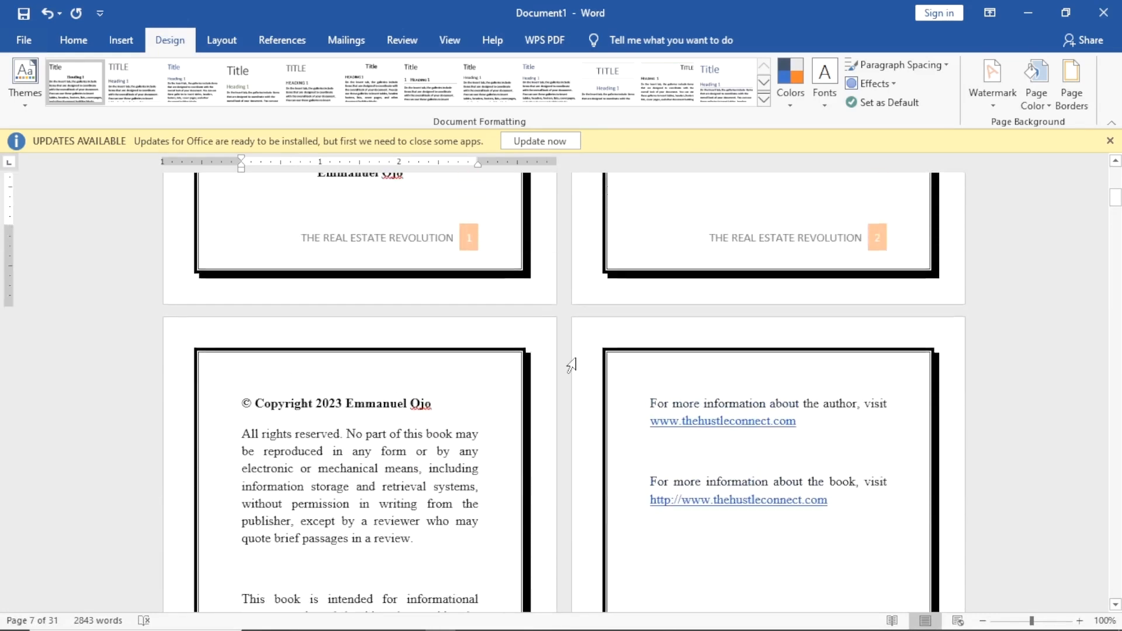
{"action": "scroll", "coordinate": [571, 365], "scroll_direction": "down", "scroll_amount": 4}
{"action": "scroll", "coordinate": [571, 365], "scroll_direction": "down", "scroll_amount": 8}
{"action": "scroll", "coordinate": [571, 365], "scroll_direction": "up", "scroll_amount": 6}
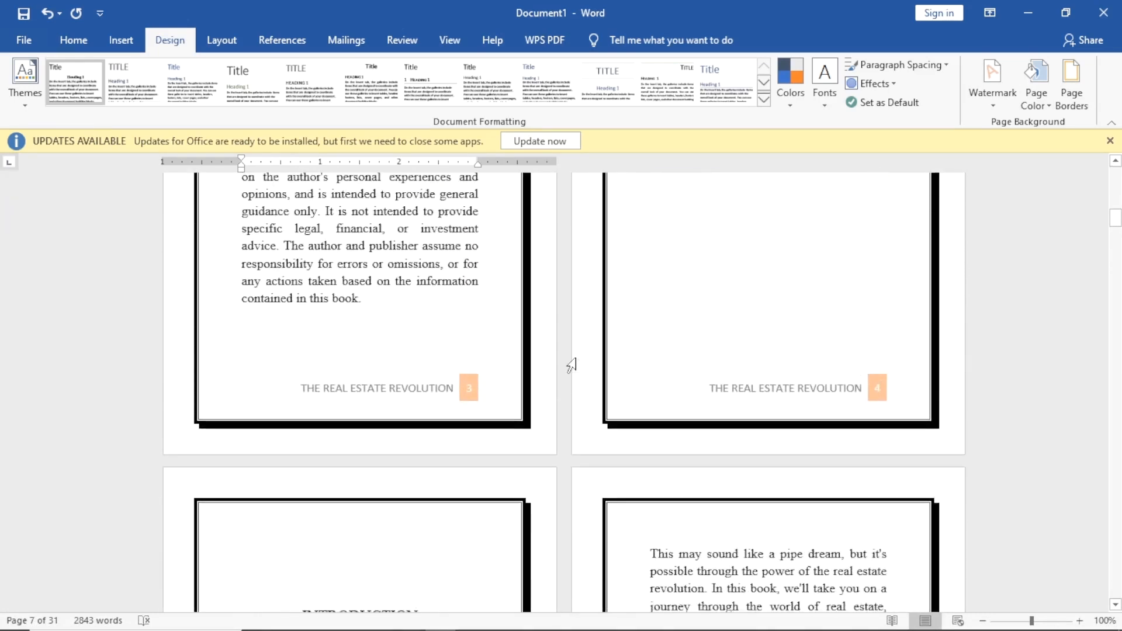
{"action": "scroll", "coordinate": [571, 365], "scroll_direction": "up", "scroll_amount": 2}
{"action": "scroll", "coordinate": [571, 365], "scroll_direction": "down", "scroll_amount": 6}
{"action": "scroll", "coordinate": [571, 365], "scroll_direction": "up", "scroll_amount": 5}
{"action": "scroll", "coordinate": [571, 365], "scroll_direction": "up", "scroll_amount": 5}
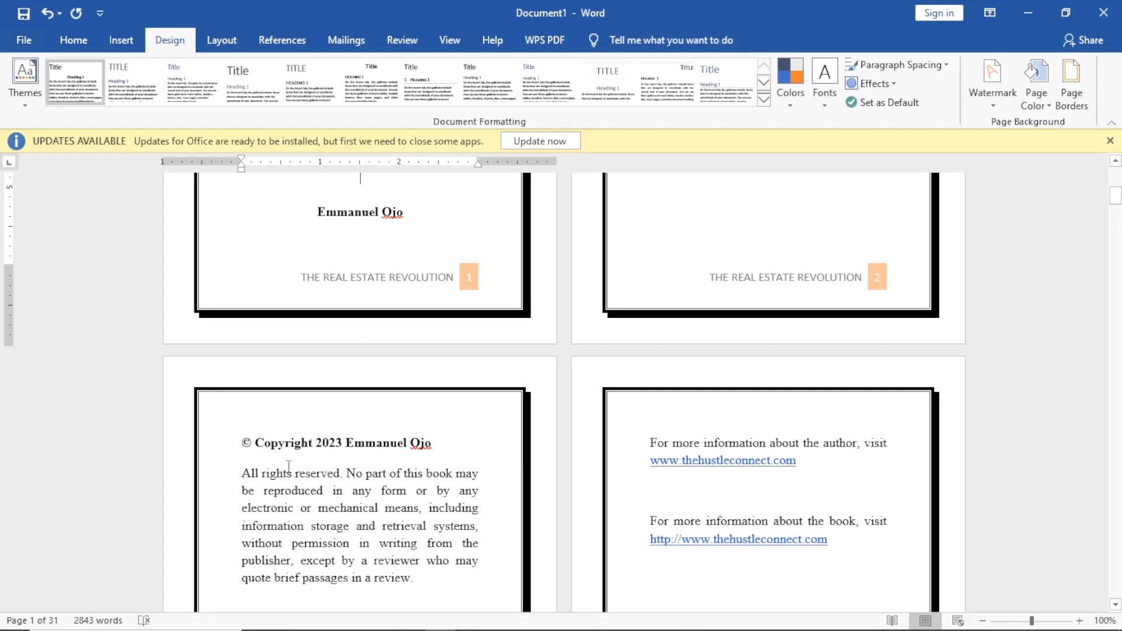
{"action": "scroll", "coordinate": [658, 445], "scroll_direction": "down", "scroll_amount": 10}
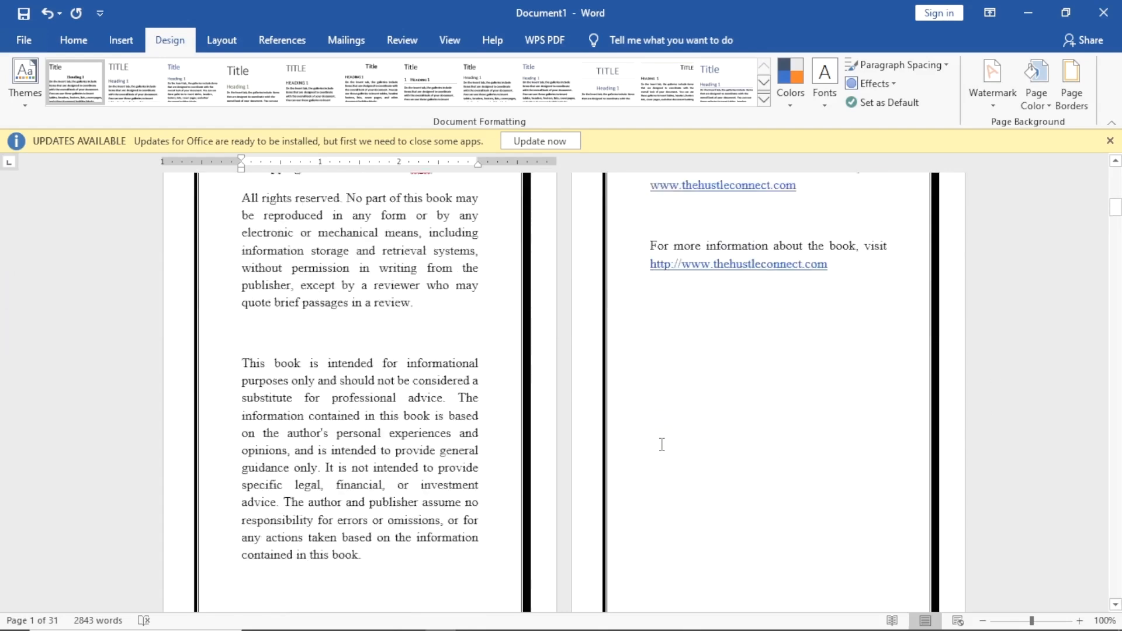
{"action": "scroll", "coordinate": [590, 451], "scroll_direction": "down", "scroll_amount": 3}
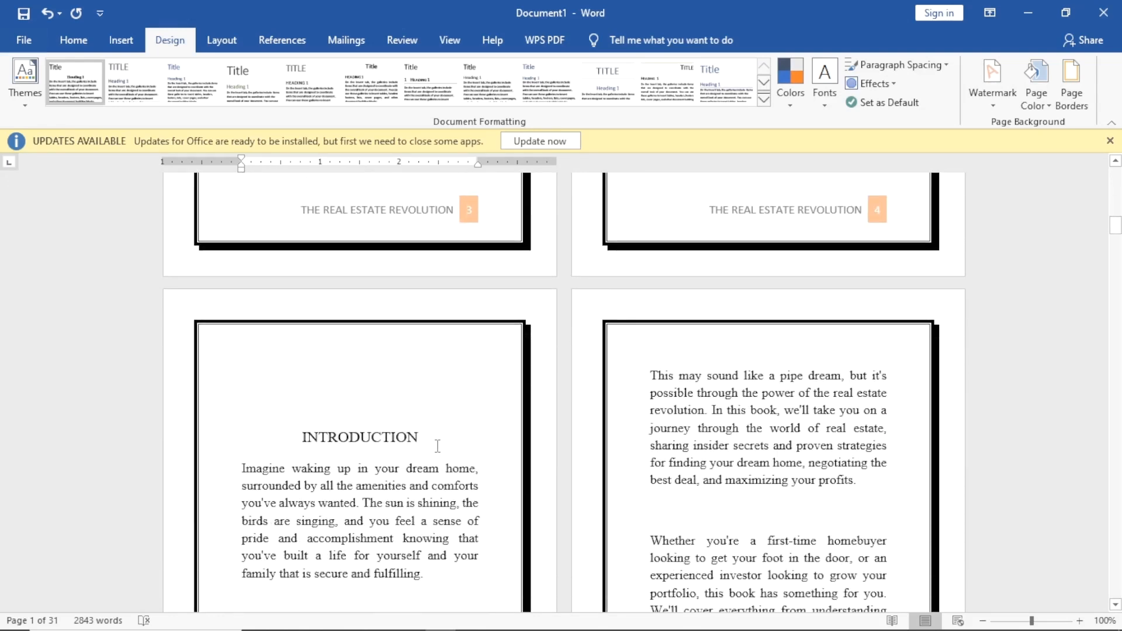
{"action": "left_click", "coordinate": [301, 436]}
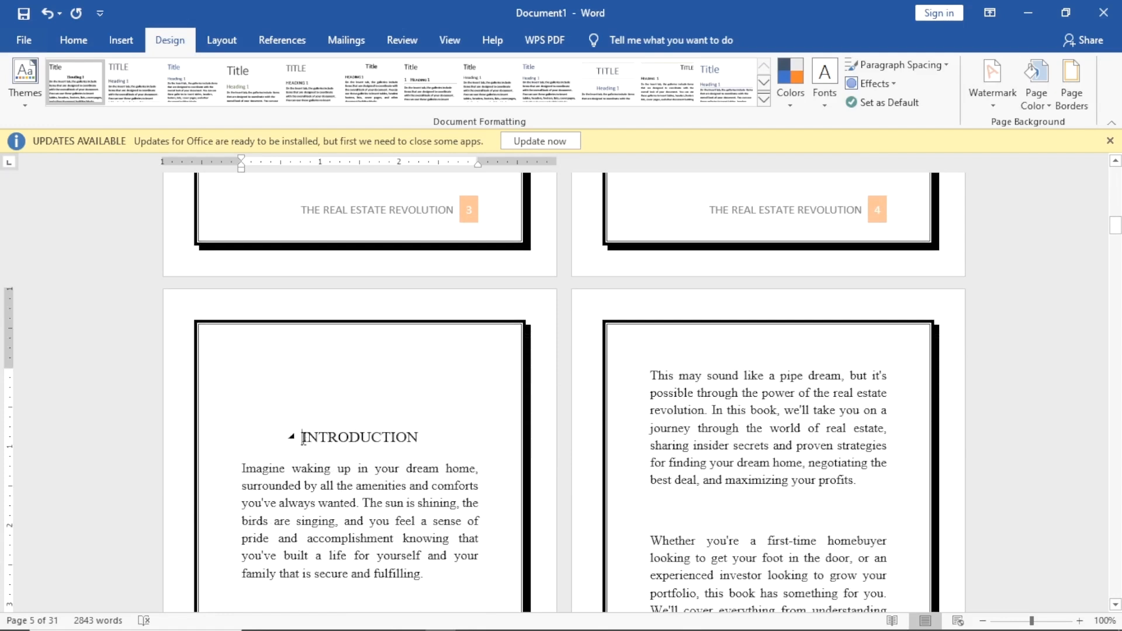
Push INTRODUCTION onto a new page and place the cursor on the blank page before it.
{"action": "left_click", "coordinate": [119, 43]}
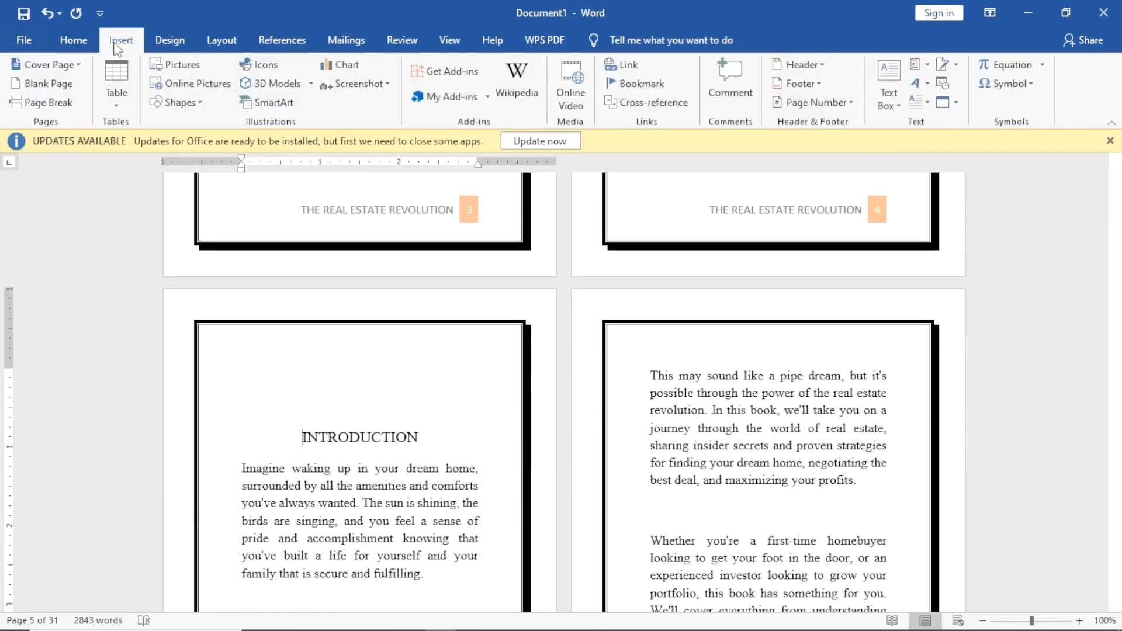
{"action": "left_click", "coordinate": [41, 98]}
{"action": "scroll", "coordinate": [280, 330], "scroll_direction": "down", "scroll_amount": 3}
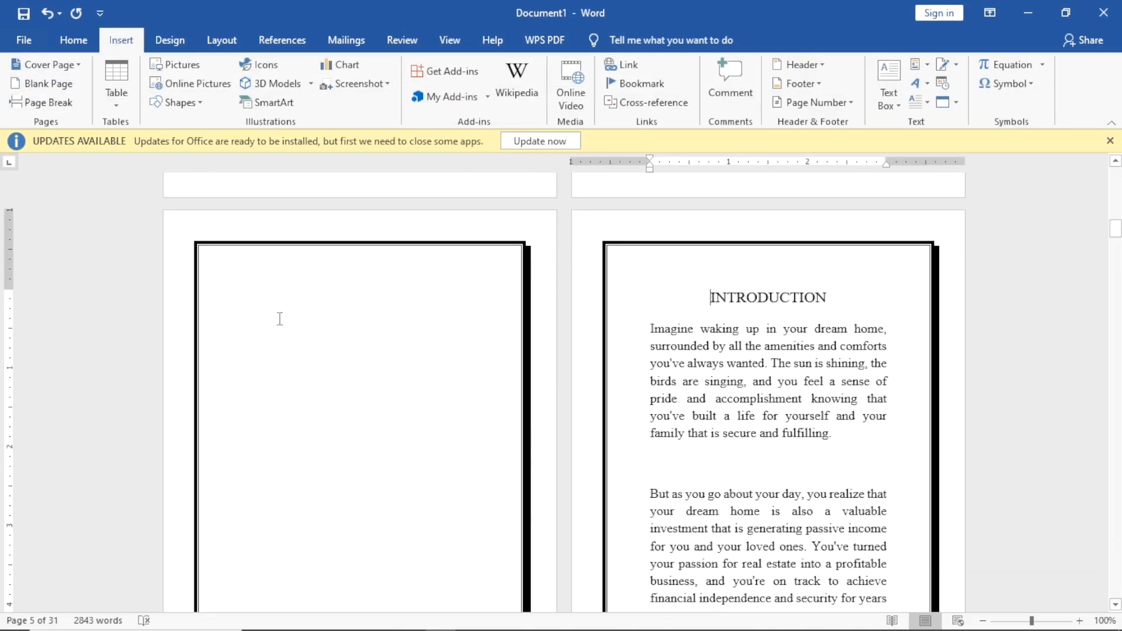
{"action": "left_click", "coordinate": [295, 292]}
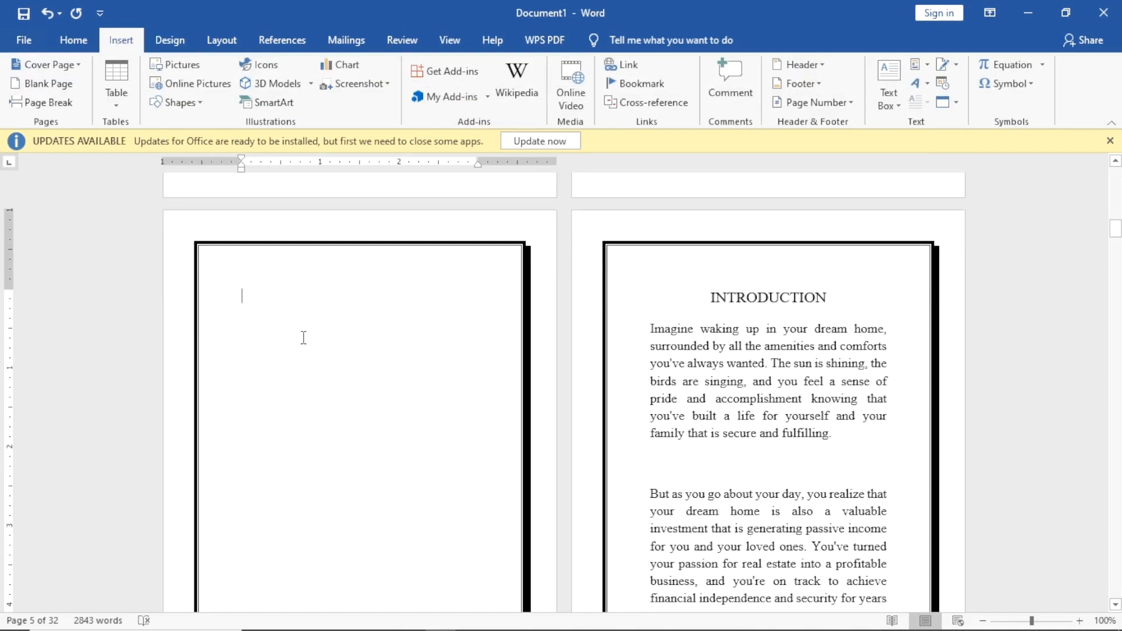
Insert a custom Formal-style table of contents listing INTRODUCTION 6 through CONCLUSION 29.
{"action": "left_click", "coordinate": [283, 39]}
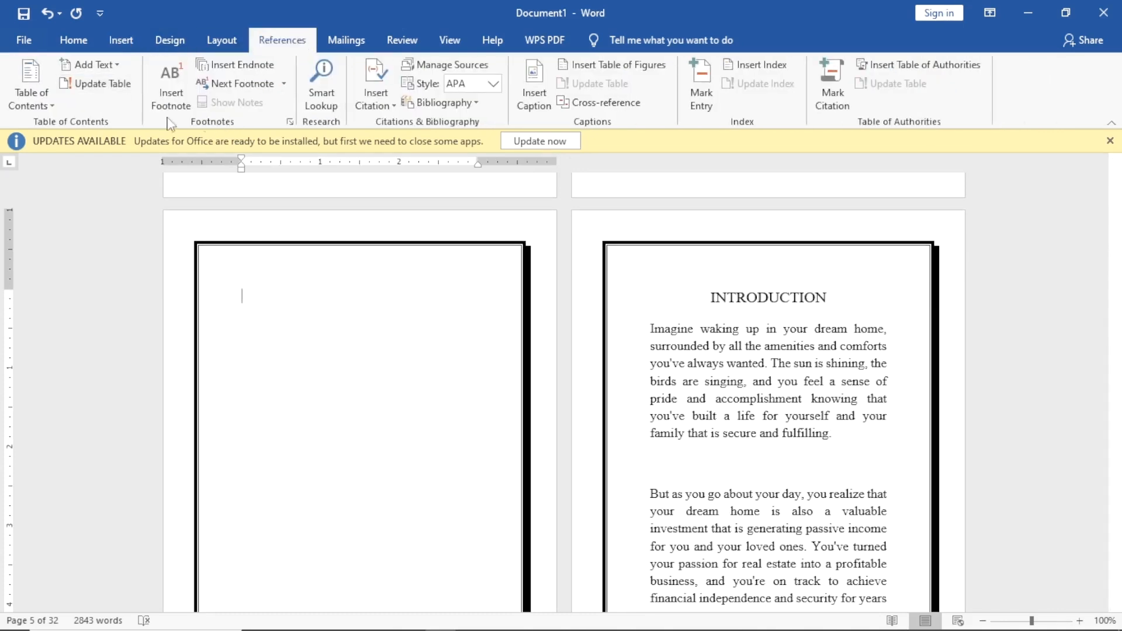
{"action": "left_click", "coordinate": [32, 96]}
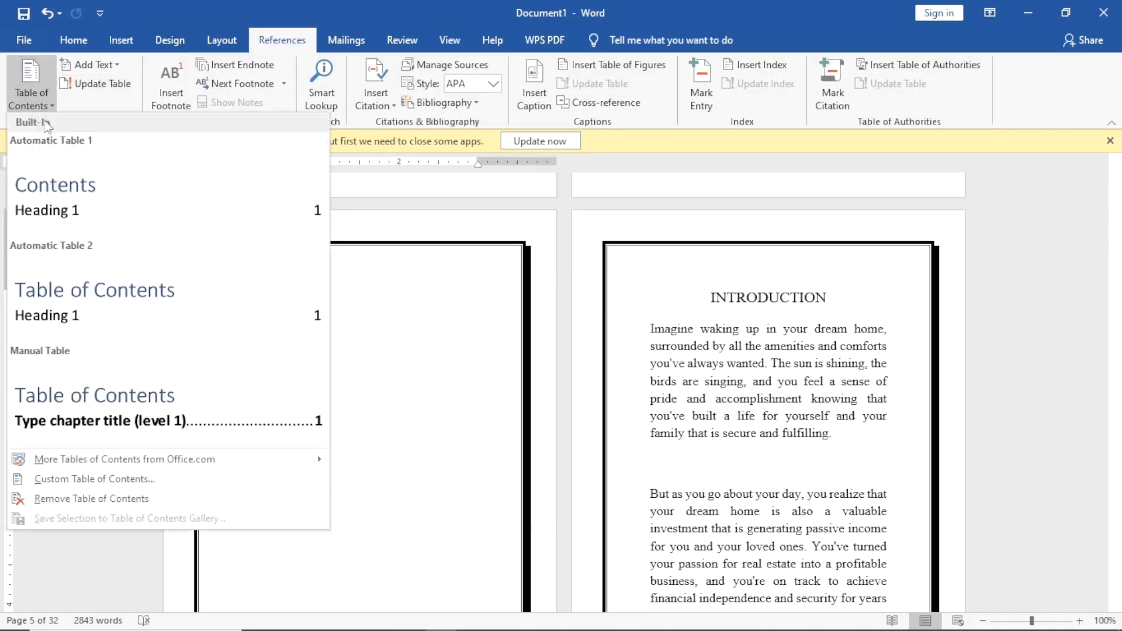
{"action": "left_click", "coordinate": [91, 479]}
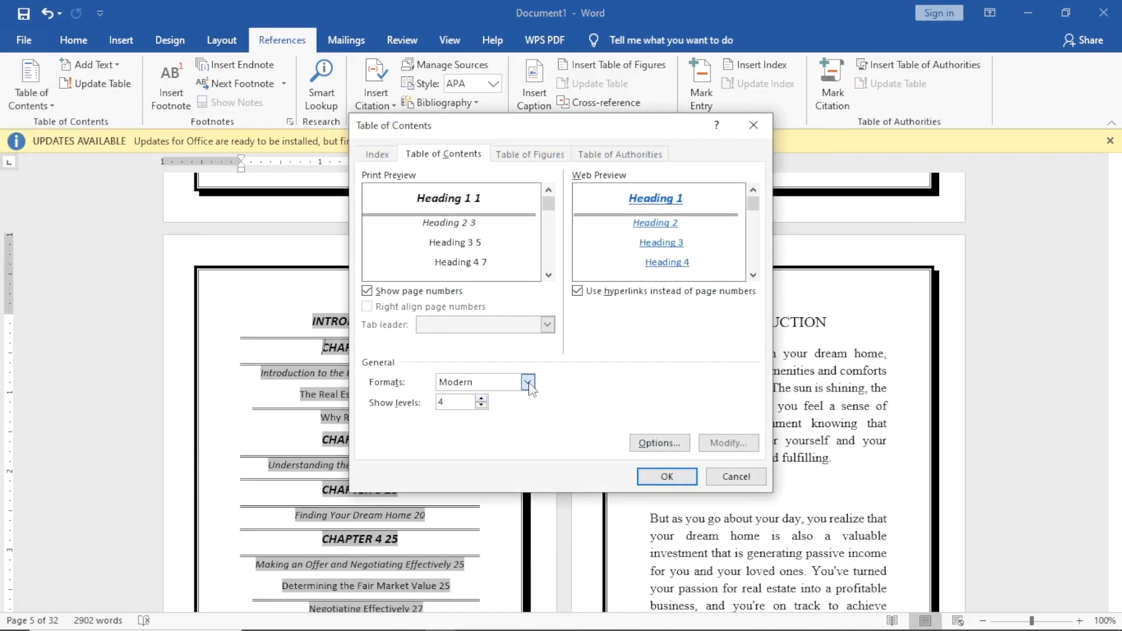
{"action": "left_click", "coordinate": [528, 382]}
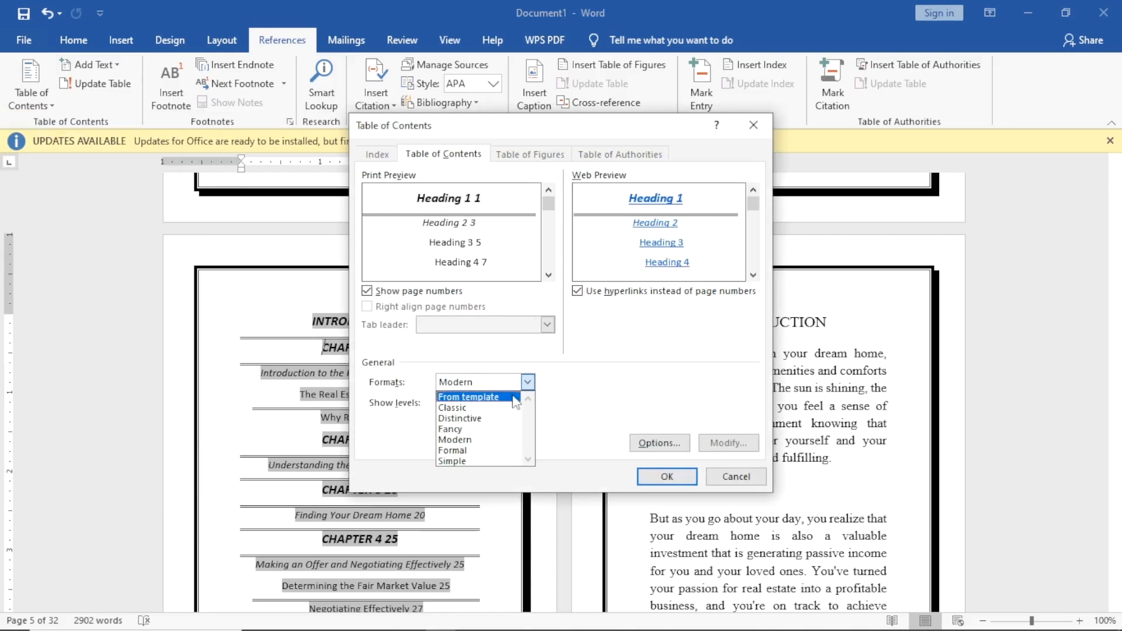
{"action": "left_click", "coordinate": [462, 450]}
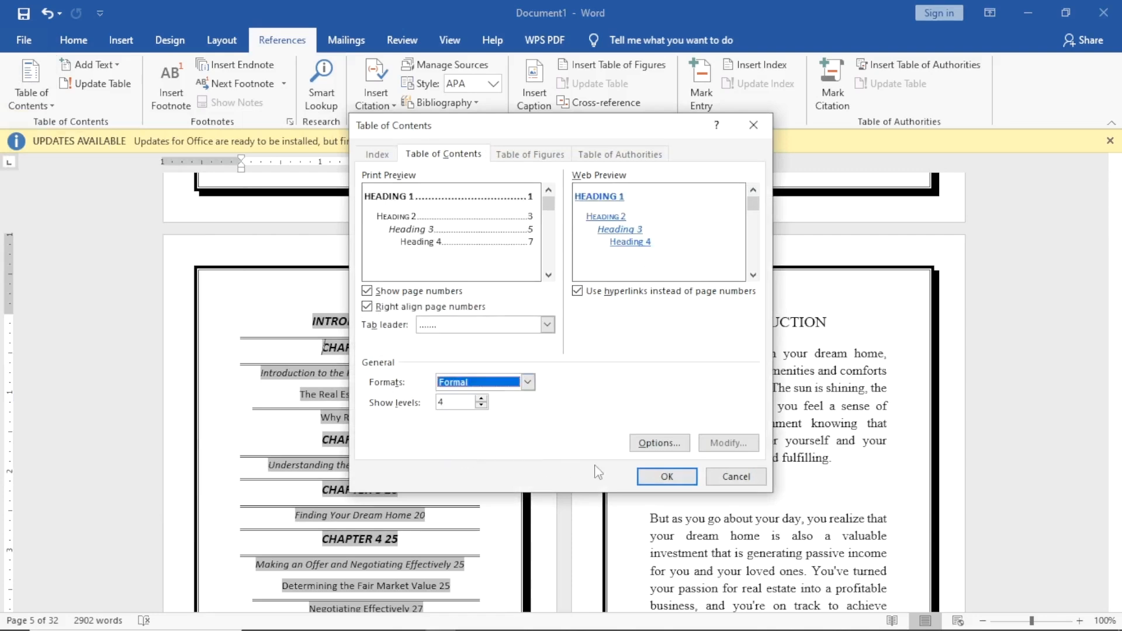
{"action": "left_click", "coordinate": [667, 476]}
{"action": "scroll", "coordinate": [353, 402], "scroll_direction": "down", "scroll_amount": 5}
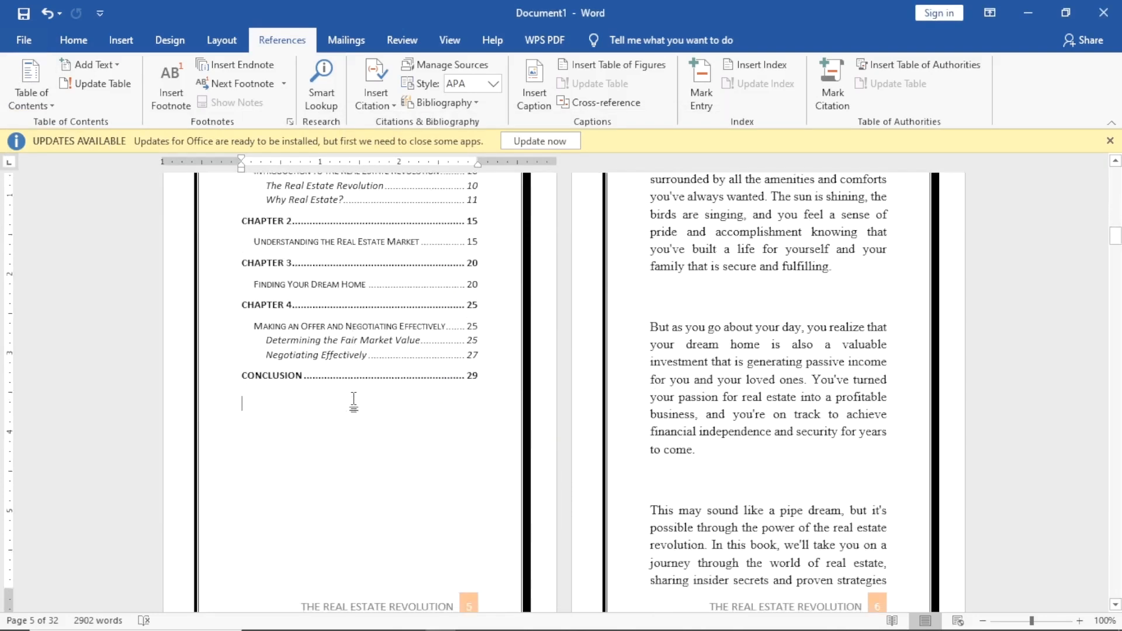
{"action": "scroll", "coordinate": [354, 402], "scroll_direction": "up", "scroll_amount": 4}
{"action": "scroll", "coordinate": [357, 394], "scroll_direction": "down", "scroll_amount": 2}
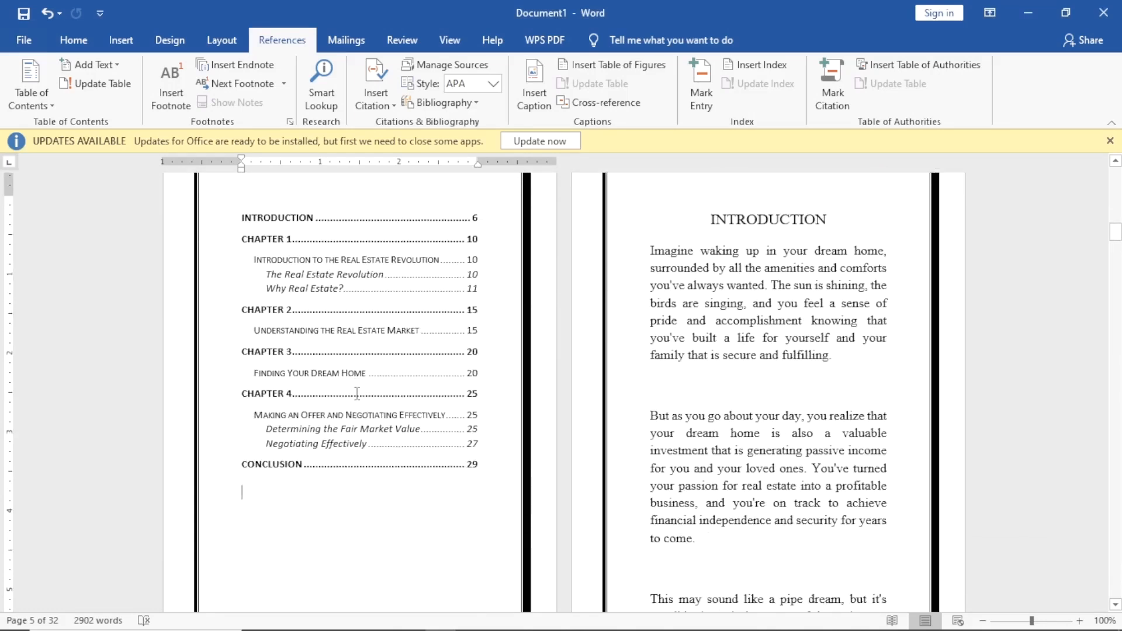
{"action": "scroll", "coordinate": [292, 350], "scroll_direction": "up", "scroll_amount": 3}
Set the whole table of contents to Times New Roman, 14 pt.
{"action": "left_click", "coordinate": [413, 529]}
{"action": "left_click_drag", "start_coordinate": [413, 529], "coordinate": [478, 568]}
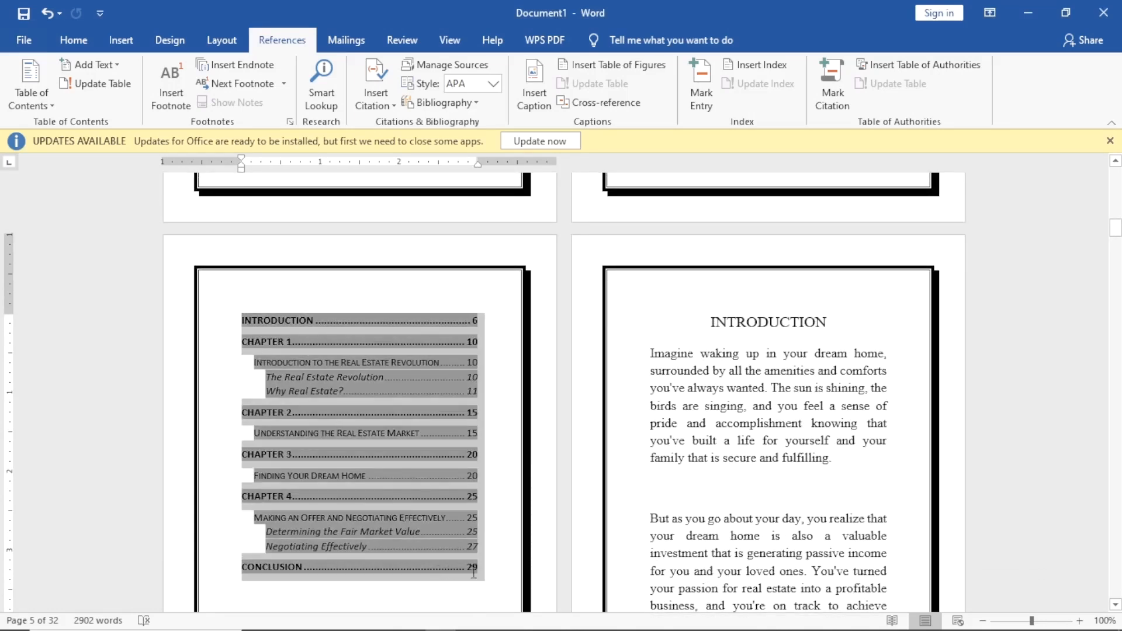
{"action": "left_click", "coordinate": [72, 40]}
{"action": "left_click", "coordinate": [210, 71]}
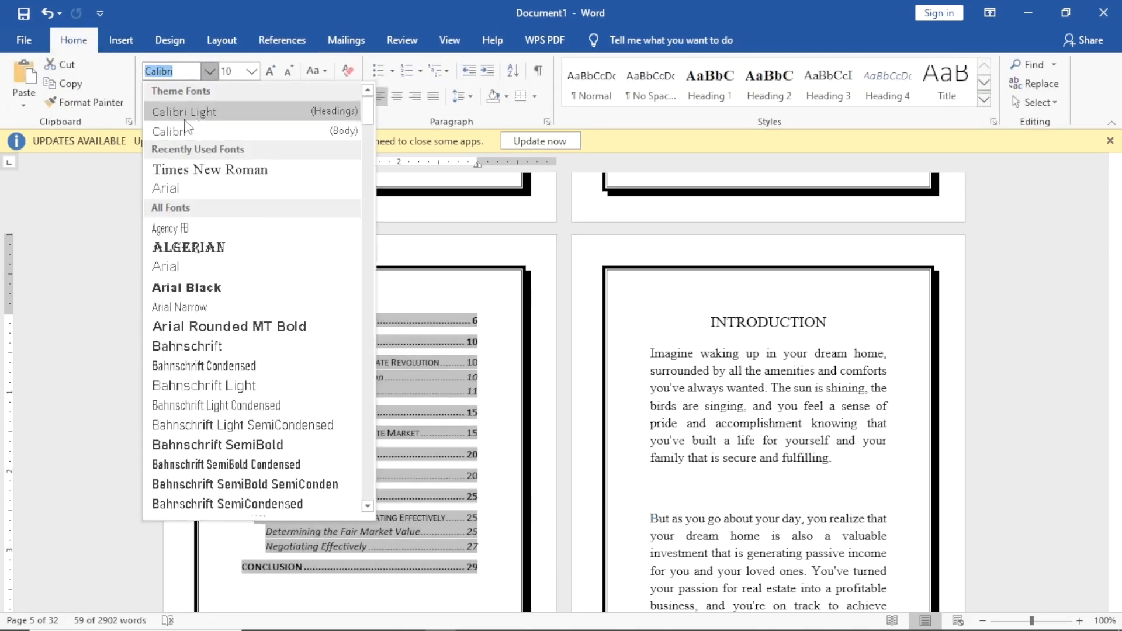
{"action": "left_click", "coordinate": [196, 170]}
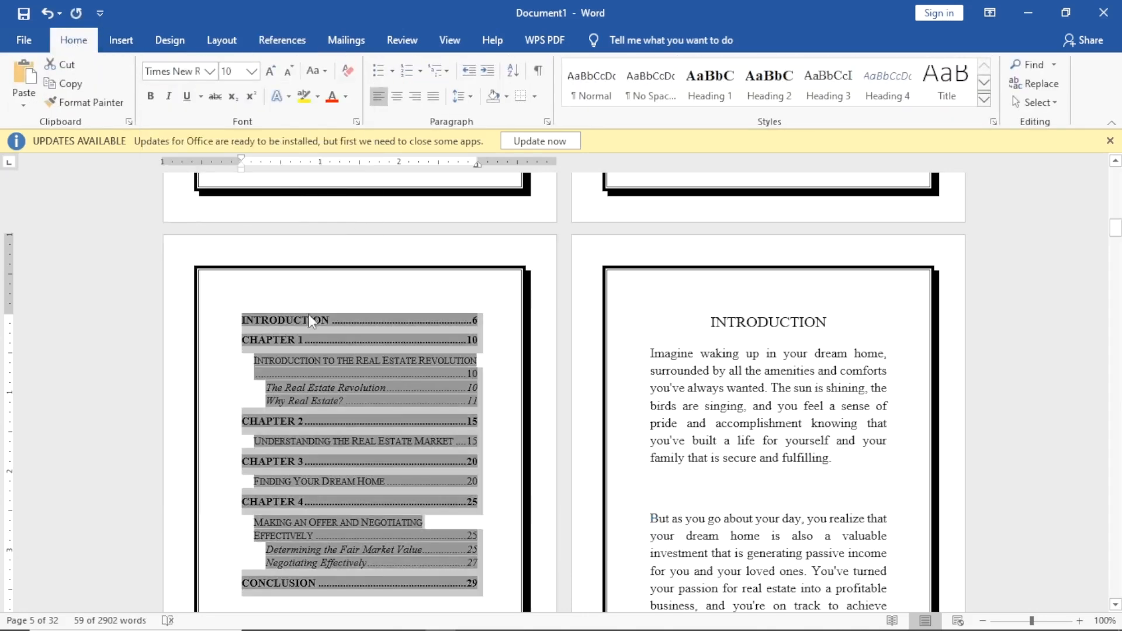
{"action": "left_click", "coordinate": [251, 70]}
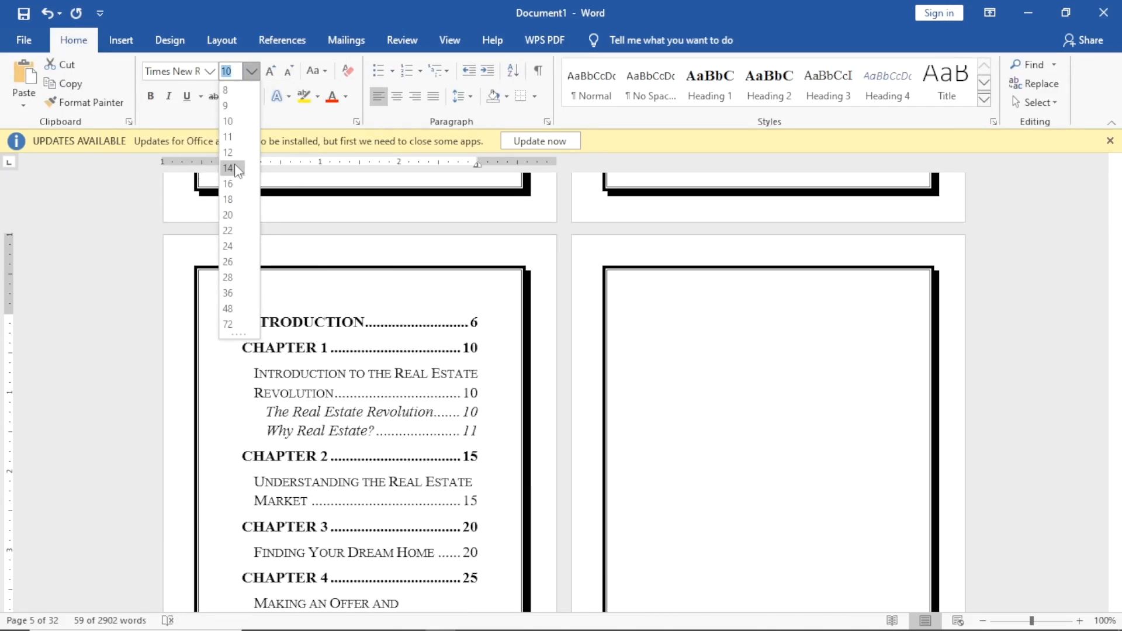
{"action": "left_click", "coordinate": [228, 168]}
Review the enlarged contents, now filling page 5 and leaving a blank page 6.
{"action": "scroll", "coordinate": [376, 301], "scroll_direction": "down", "scroll_amount": 5}
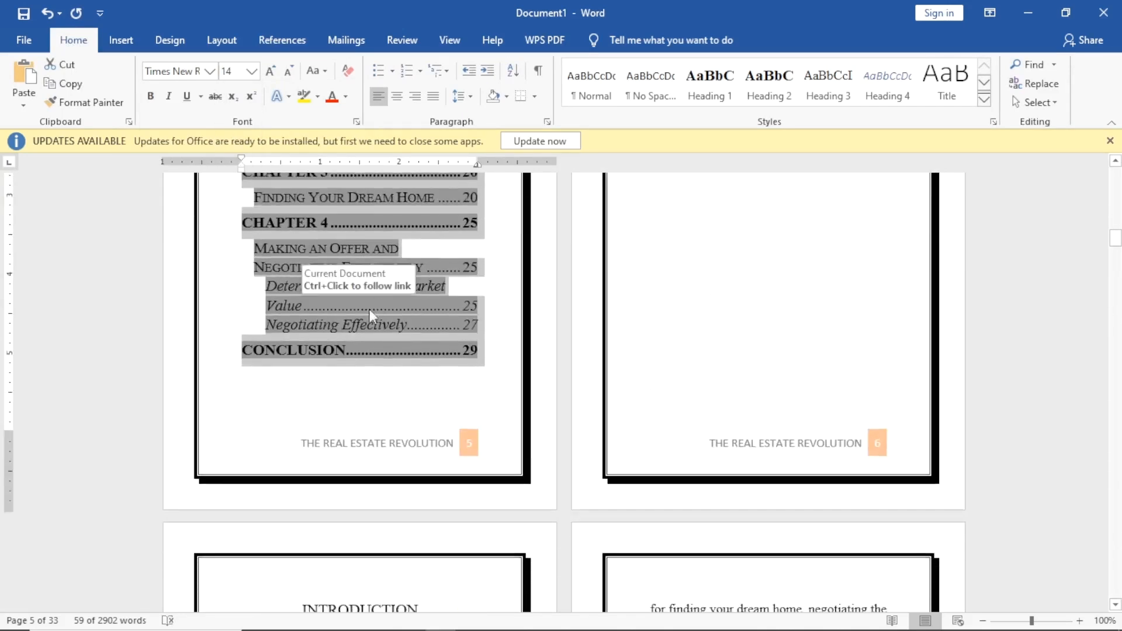
{"action": "left_click", "coordinate": [478, 351]}
{"action": "scroll", "coordinate": [393, 318], "scroll_direction": "up", "scroll_amount": 4}
{"action": "scroll", "coordinate": [394, 319], "scroll_direction": "up", "scroll_amount": 2}
{"action": "left_click", "coordinate": [492, 320]}
{"action": "scroll", "coordinate": [666, 303], "scroll_direction": "down", "scroll_amount": 3}
{"action": "scroll", "coordinate": [689, 413], "scroll_direction": "up", "scroll_amount": 1}
{"action": "left_click", "coordinate": [692, 415]}
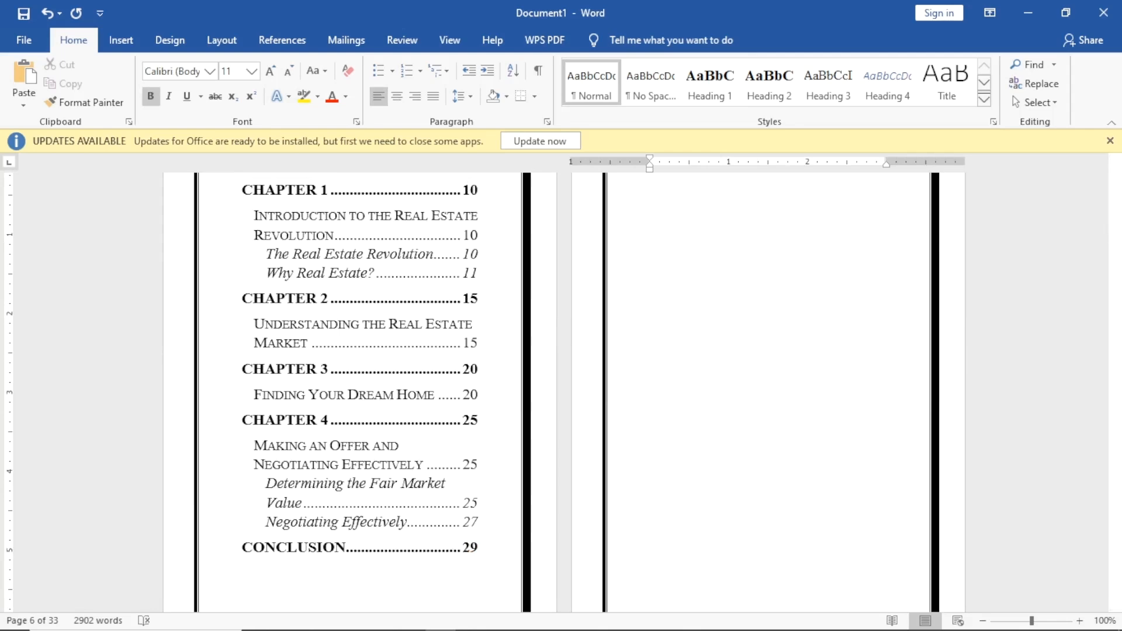
{"action": "scroll", "coordinate": [549, 413], "scroll_direction": "down", "scroll_amount": 9}
{"action": "scroll", "coordinate": [468, 383], "scroll_direction": "down", "scroll_amount": 2}
{"action": "scroll", "coordinate": [516, 375], "scroll_direction": "up", "scroll_amount": 20}
{"action": "scroll", "coordinate": [471, 450], "scroll_direction": "up", "scroll_amount": 10}
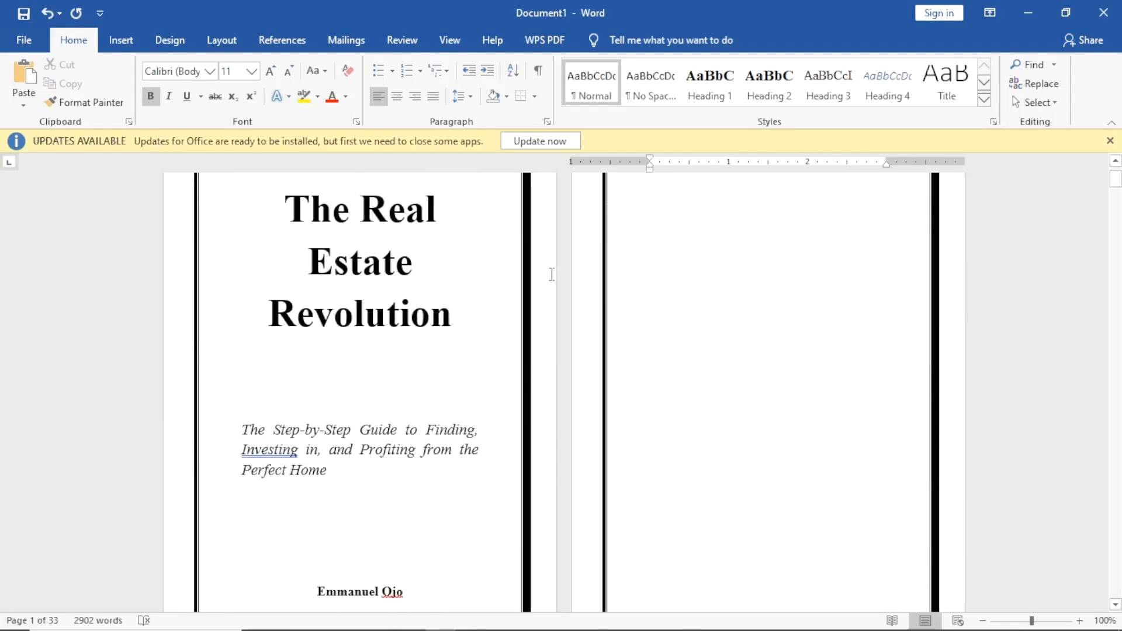
{"action": "scroll", "coordinate": [552, 274], "scroll_direction": "down", "scroll_amount": 15}
{"action": "scroll", "coordinate": [491, 344], "scroll_direction": "down", "scroll_amount": 3}
{"action": "scroll", "coordinate": [405, 315], "scroll_direction": "up", "scroll_amount": 5}
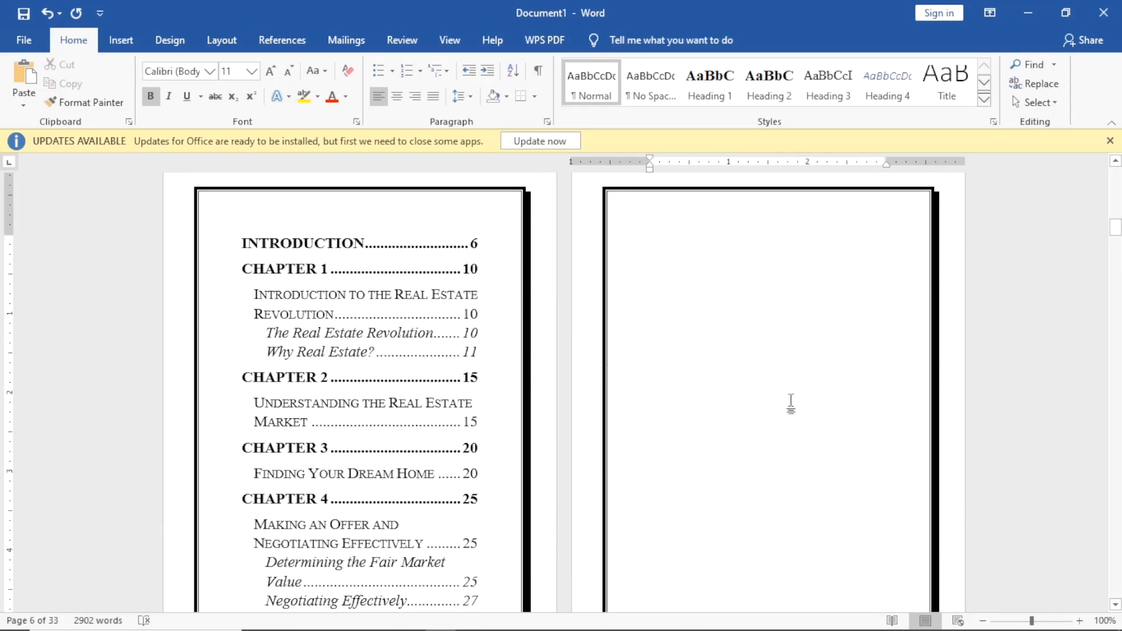
{"action": "scroll", "coordinate": [804, 388], "scroll_direction": "down", "scroll_amount": 8}
{"action": "scroll", "coordinate": [694, 398], "scroll_direction": "up", "scroll_amount": 5}
{"action": "scroll", "coordinate": [426, 338], "scroll_direction": "down", "scroll_amount": 5}
{"action": "scroll", "coordinate": [402, 324], "scroll_direction": "down", "scroll_amount": 1}
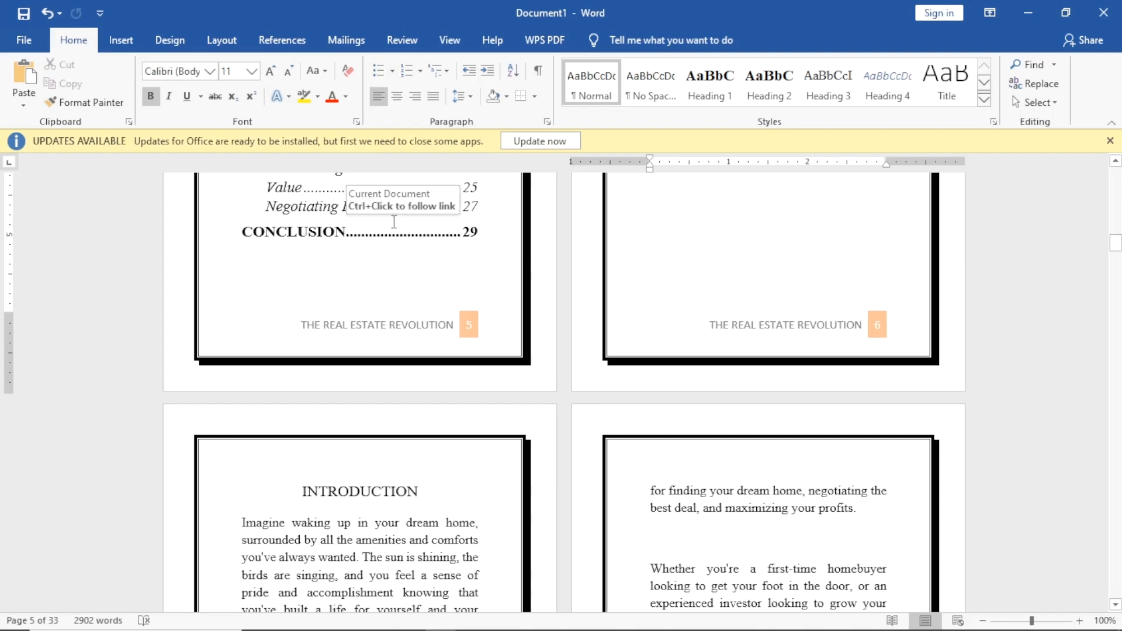
{"action": "scroll", "coordinate": [340, 239], "scroll_direction": "up", "scroll_amount": 3}
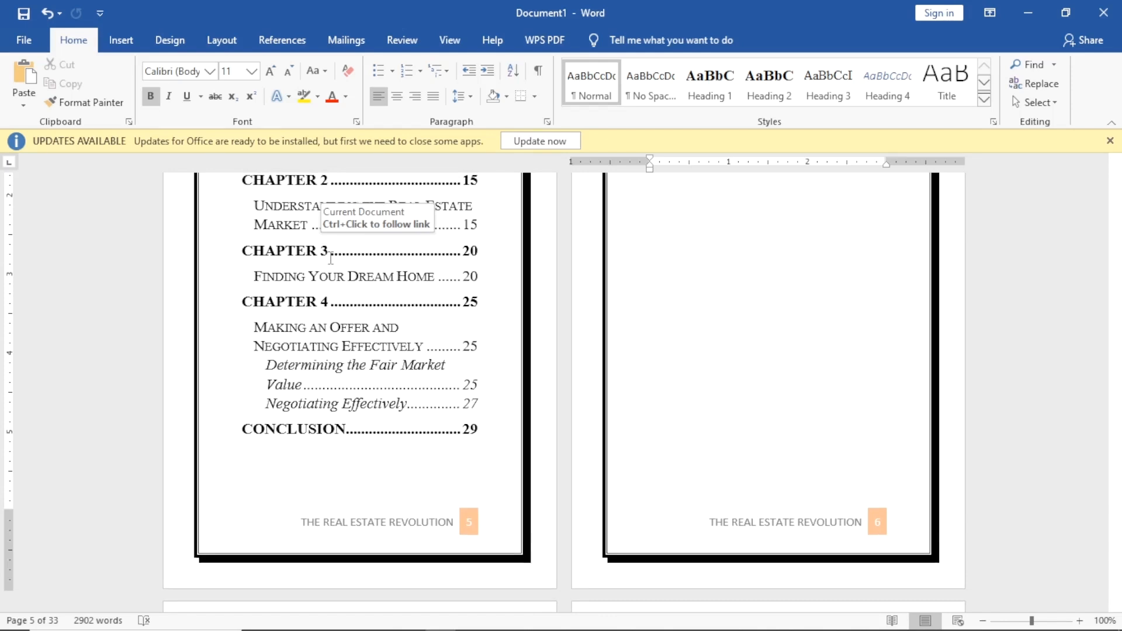
Undo the 14 pt Times New Roman formatting of the table of contents.
{"action": "key", "text": "ctrl+z"}
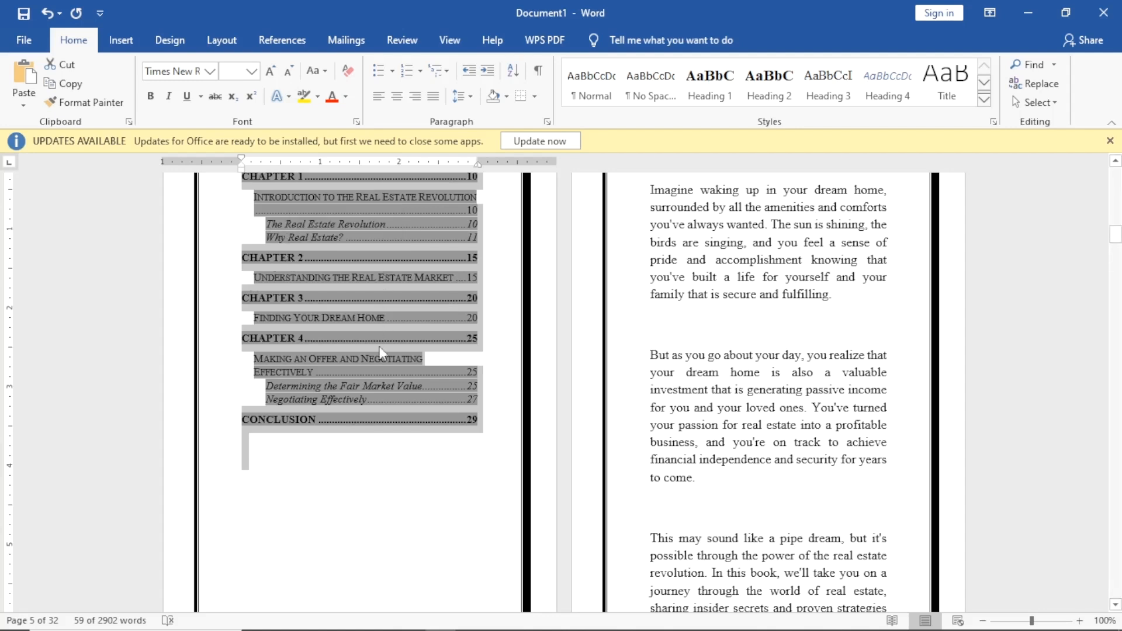
{"action": "scroll", "coordinate": [351, 257], "scroll_direction": "up", "scroll_amount": 3}
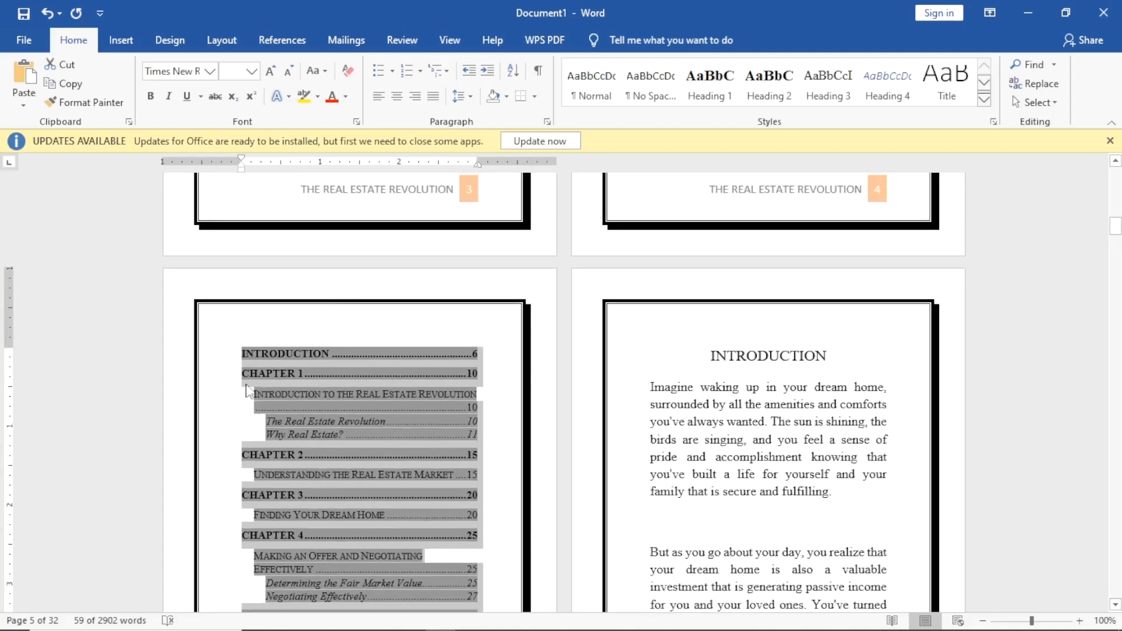
{"action": "scroll", "coordinate": [433, 380], "scroll_direction": "down", "scroll_amount": 3}
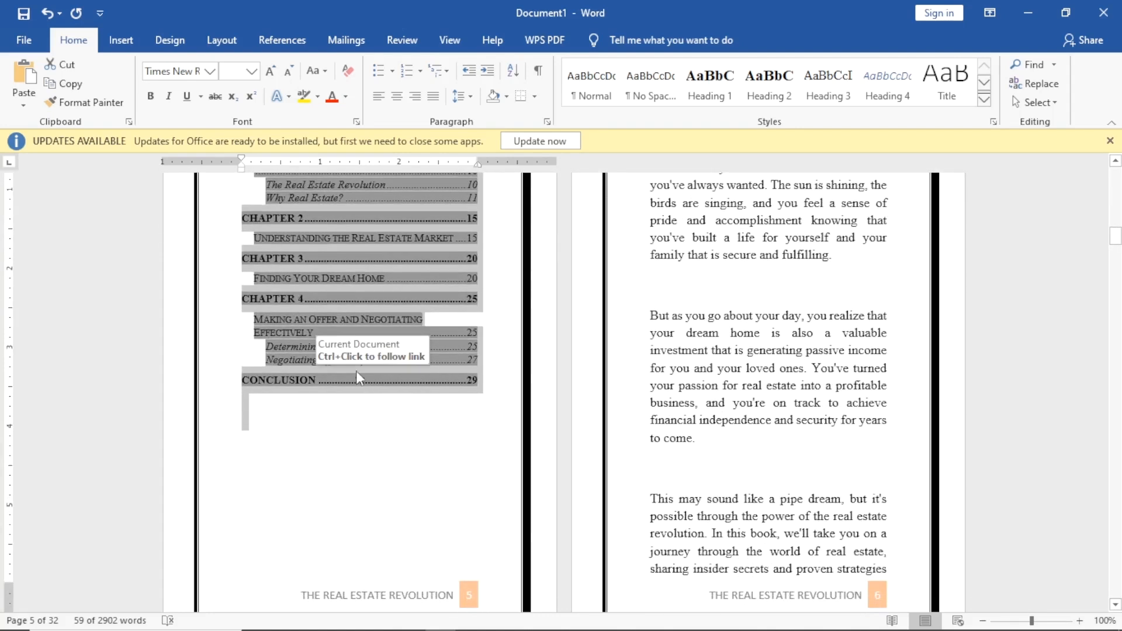
Replace the table of contents with a hyperlinked one in the From template format.
{"action": "left_click", "coordinate": [286, 43]}
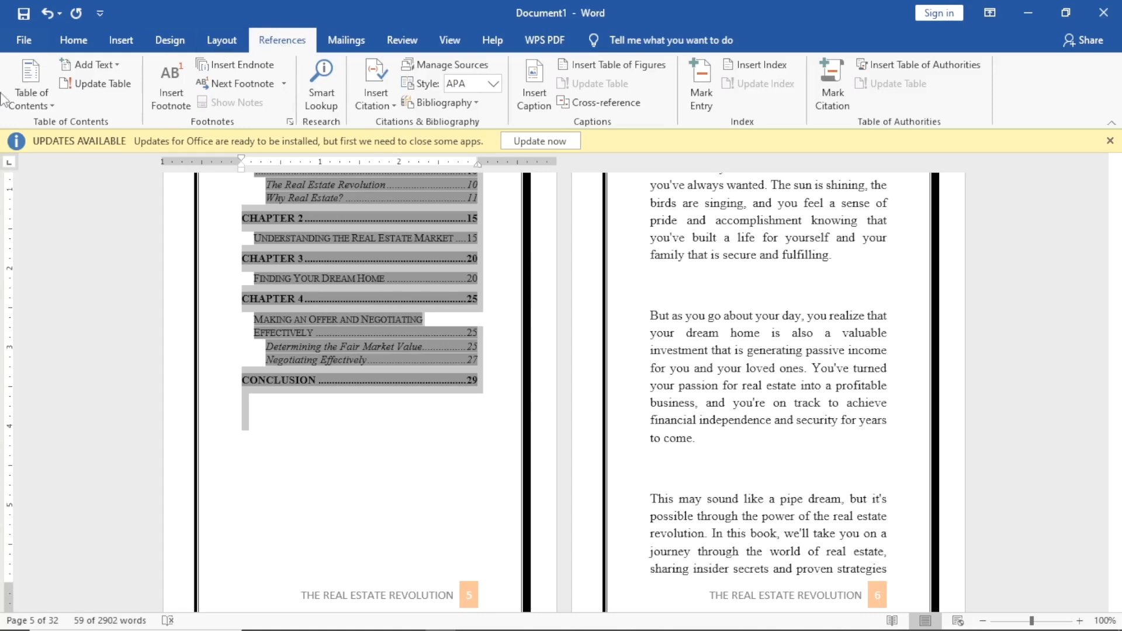
{"action": "left_click", "coordinate": [30, 92]}
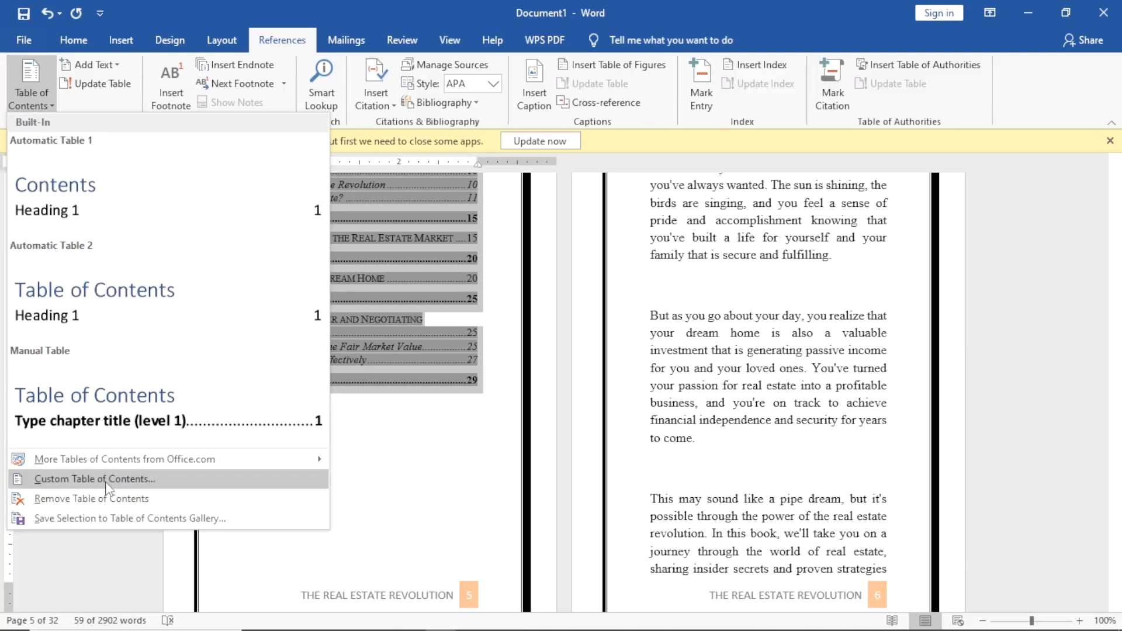
{"action": "left_click", "coordinate": [174, 479]}
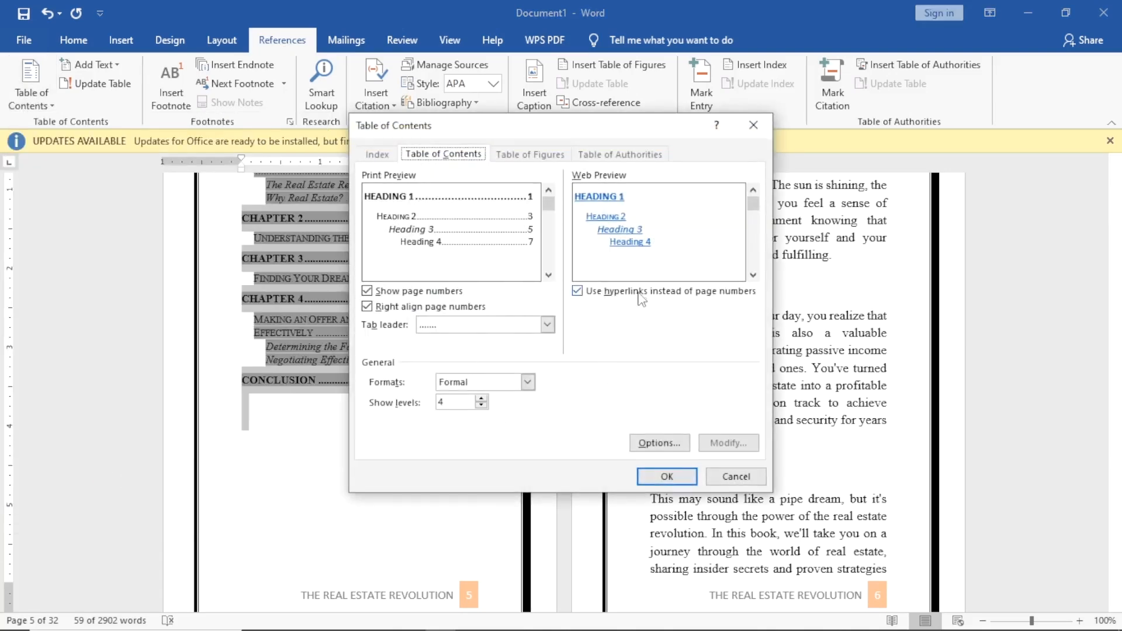
{"action": "left_click", "coordinate": [578, 291]}
{"action": "left_click", "coordinate": [578, 291]}
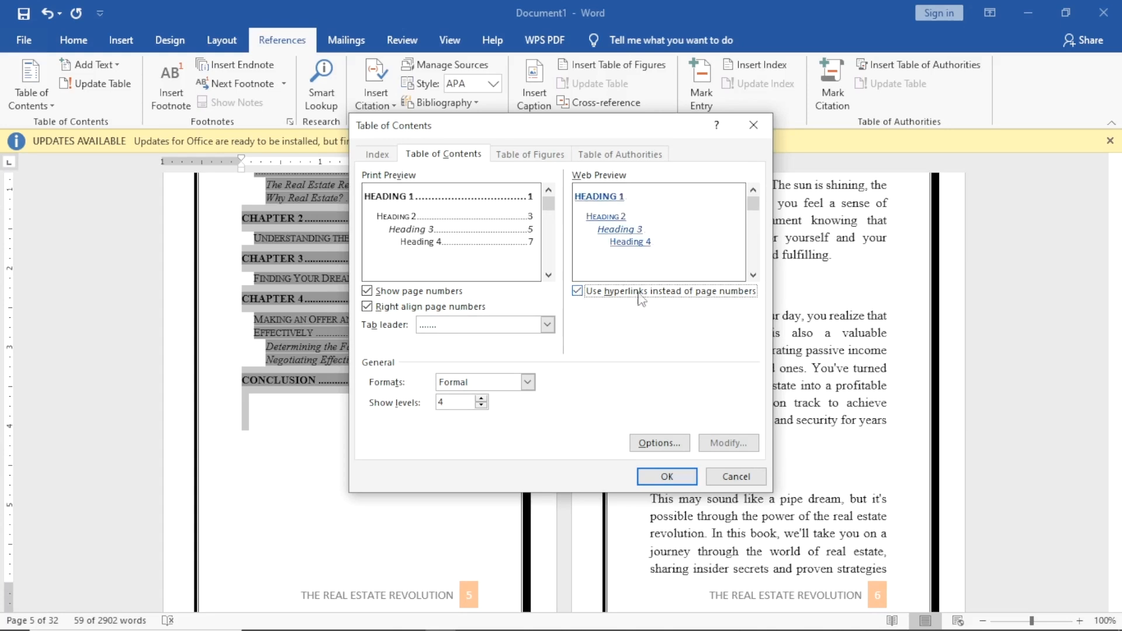
{"action": "left_click", "coordinate": [470, 382]}
{"action": "left_click", "coordinate": [469, 397]}
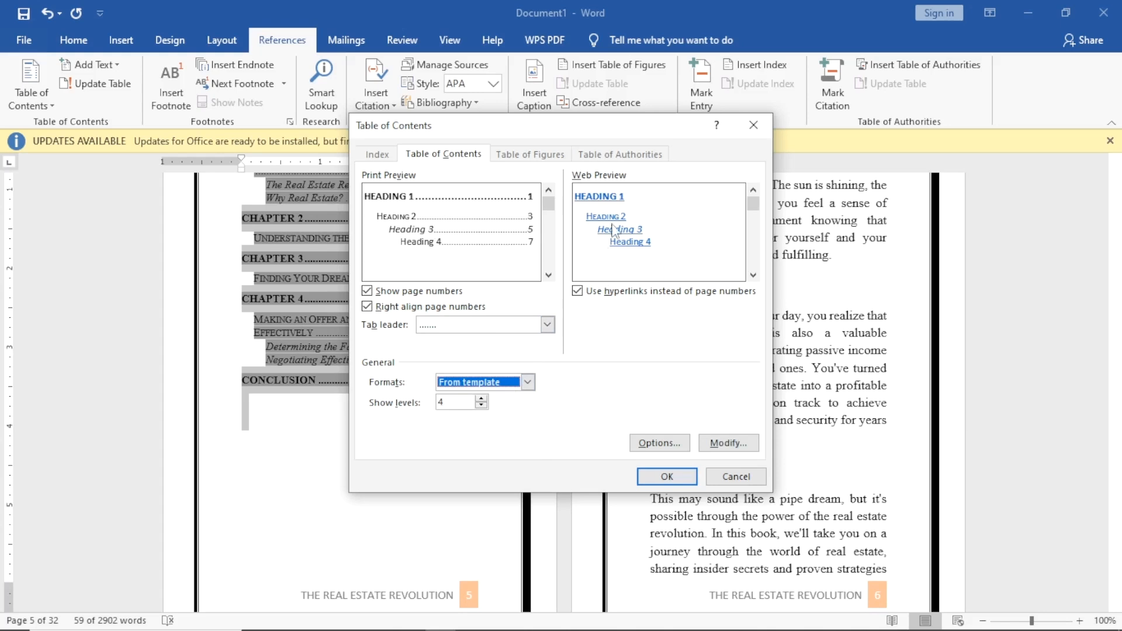
{"action": "left_click", "coordinate": [725, 443]}
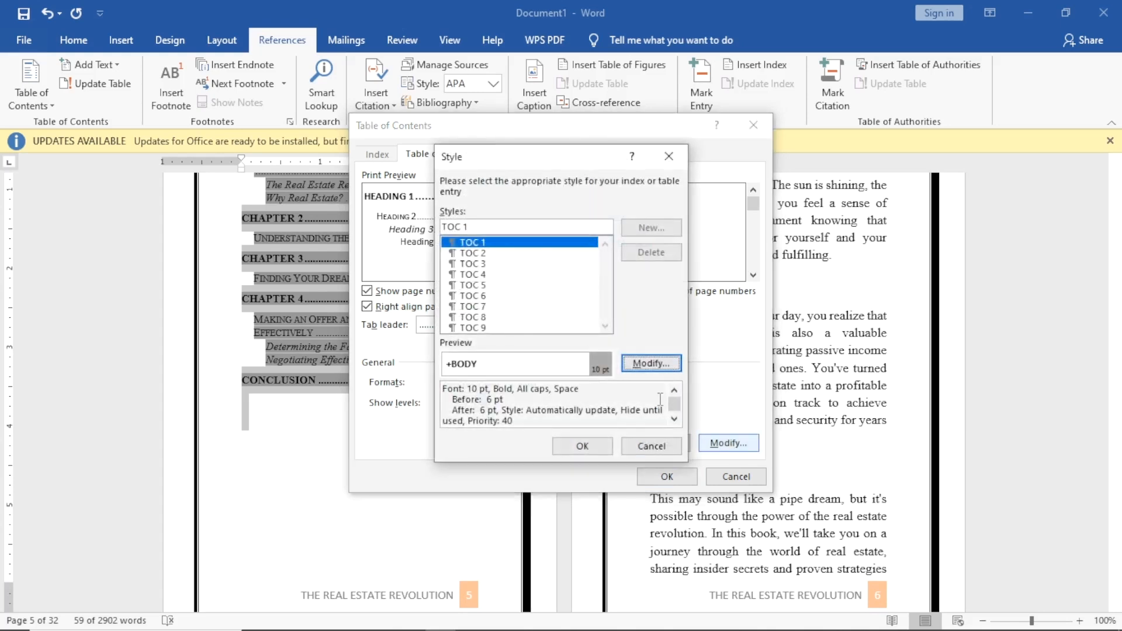
{"action": "left_click", "coordinate": [605, 446]}
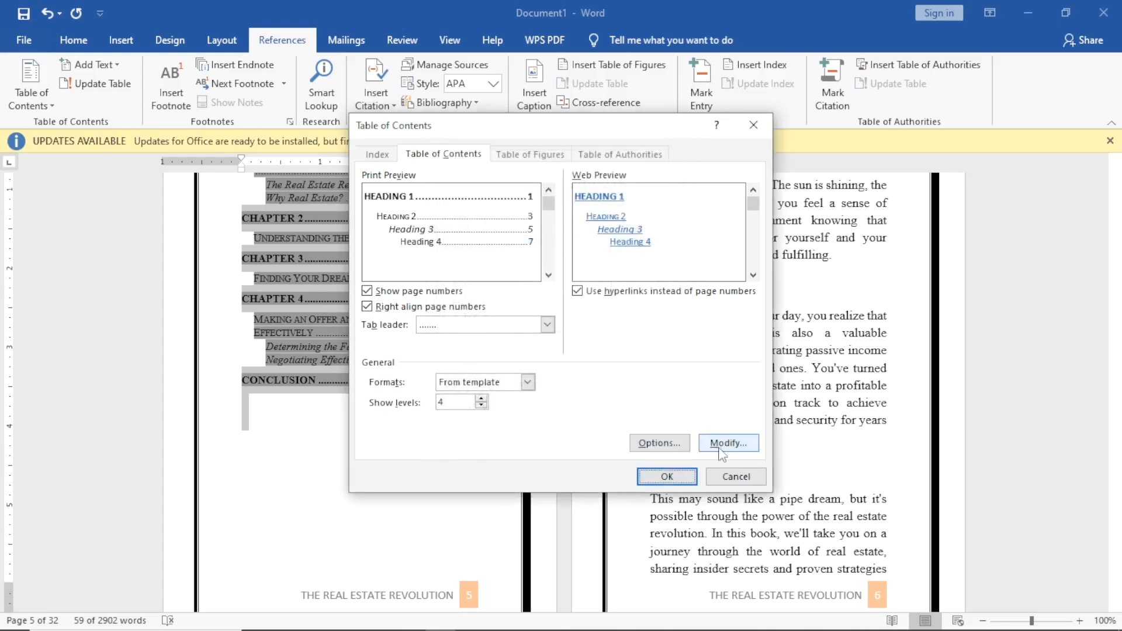
{"action": "left_click", "coordinate": [666, 476]}
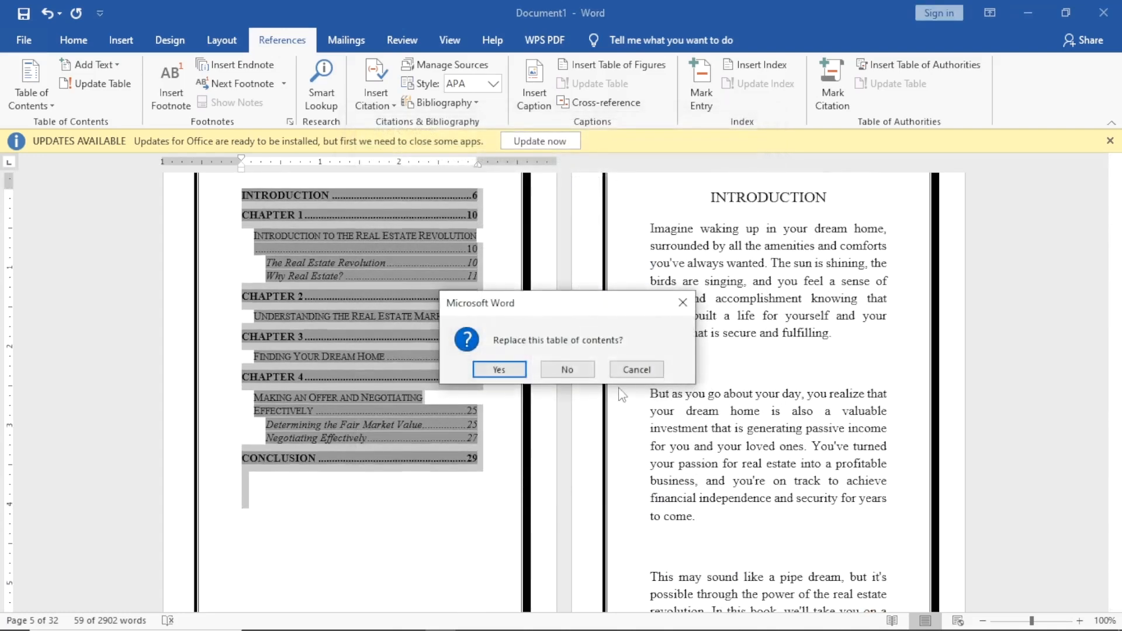
{"action": "left_click", "coordinate": [498, 370]}
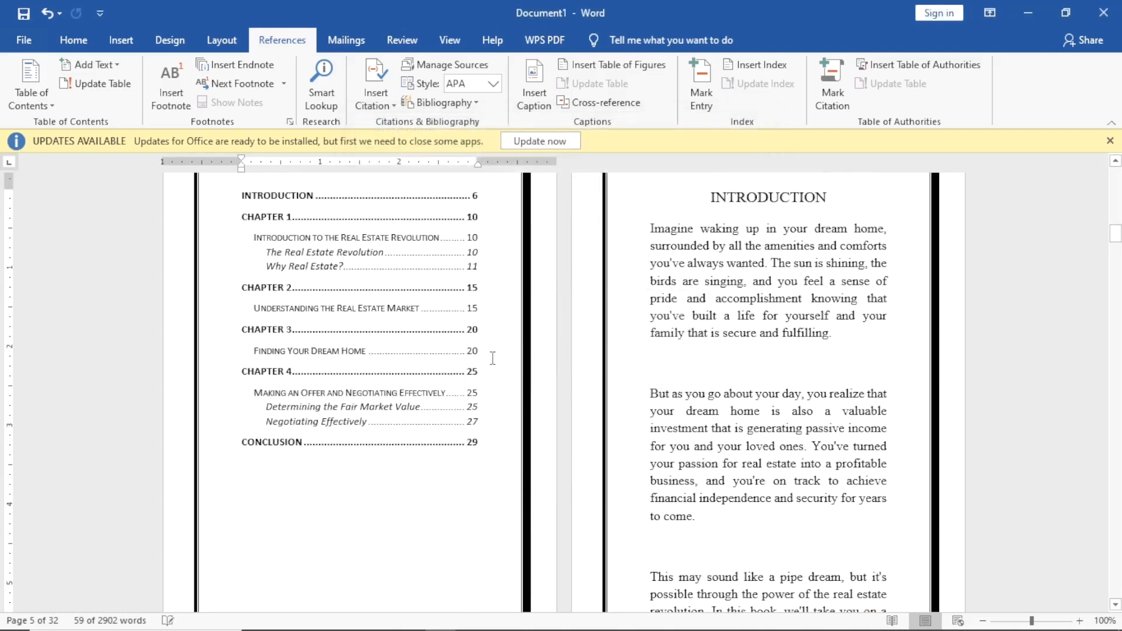
{"action": "scroll", "coordinate": [285, 291], "scroll_direction": "up", "scroll_amount": 3}
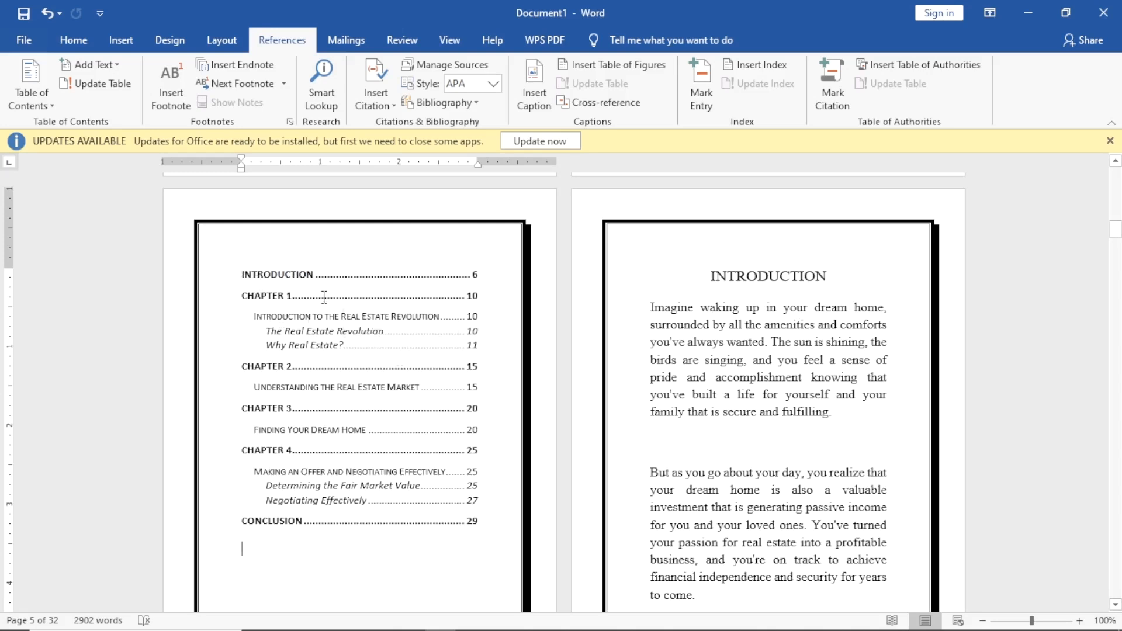
{"action": "left_click", "coordinate": [265, 413]}
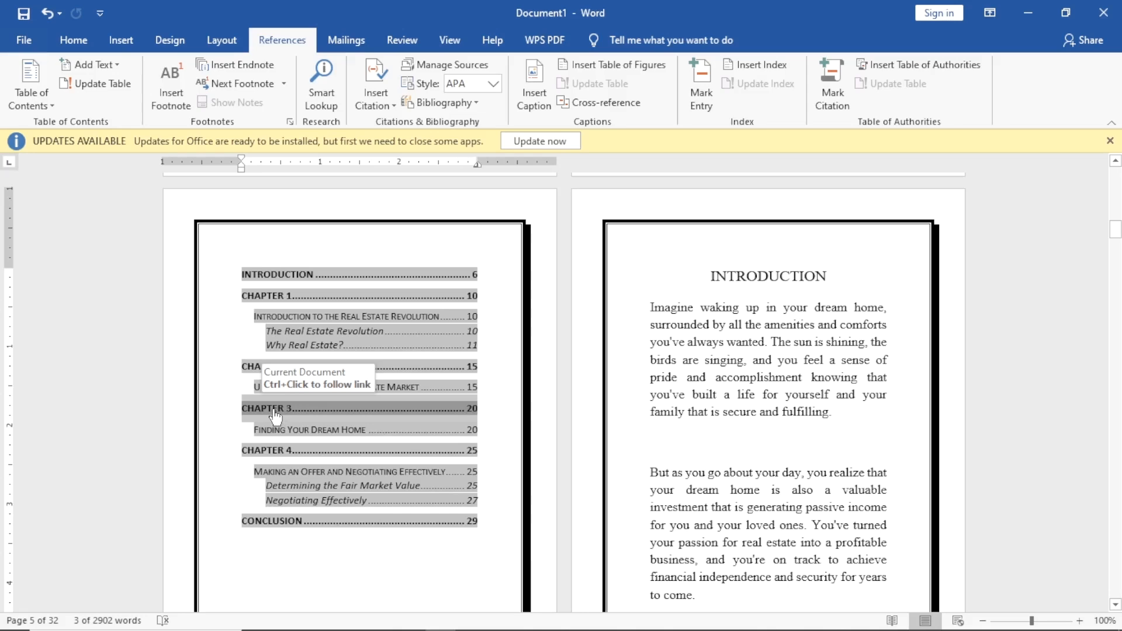
{"action": "left_click", "coordinate": [283, 410], "text": "ctrl"}
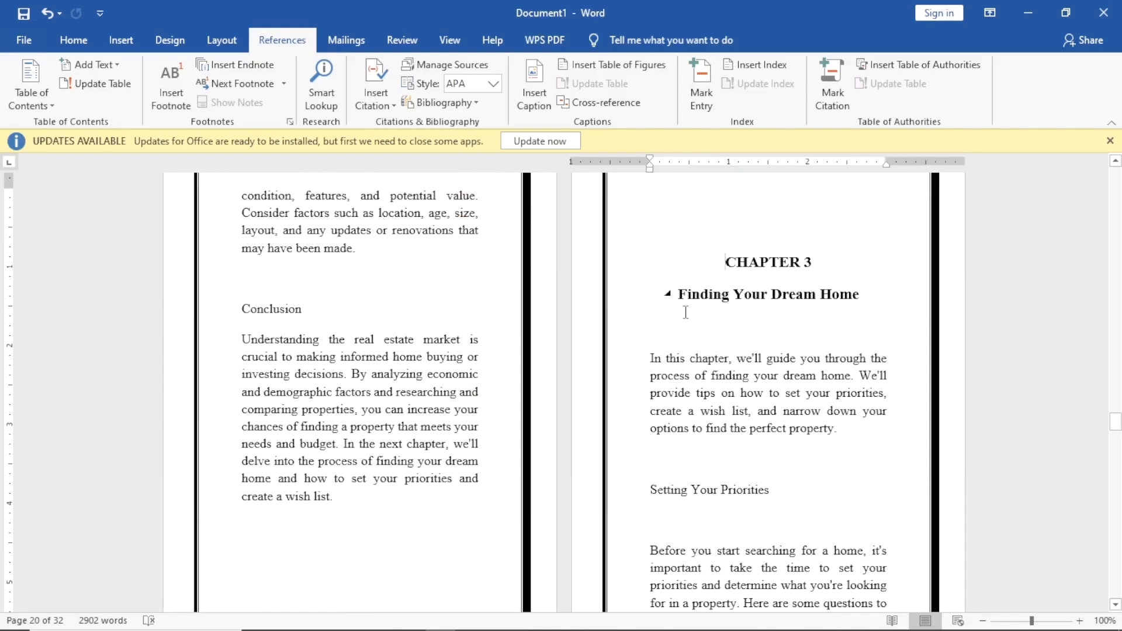
{"action": "scroll", "coordinate": [713, 323], "scroll_direction": "up", "scroll_amount": 20}
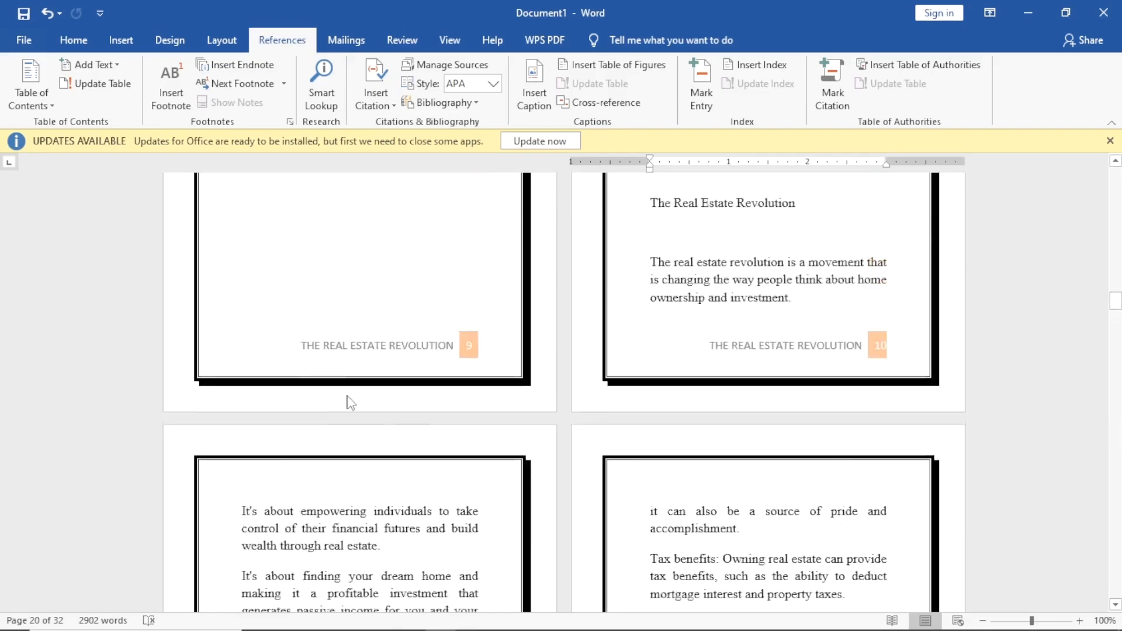
{"action": "scroll", "coordinate": [349, 396], "scroll_direction": "up", "scroll_amount": 15}
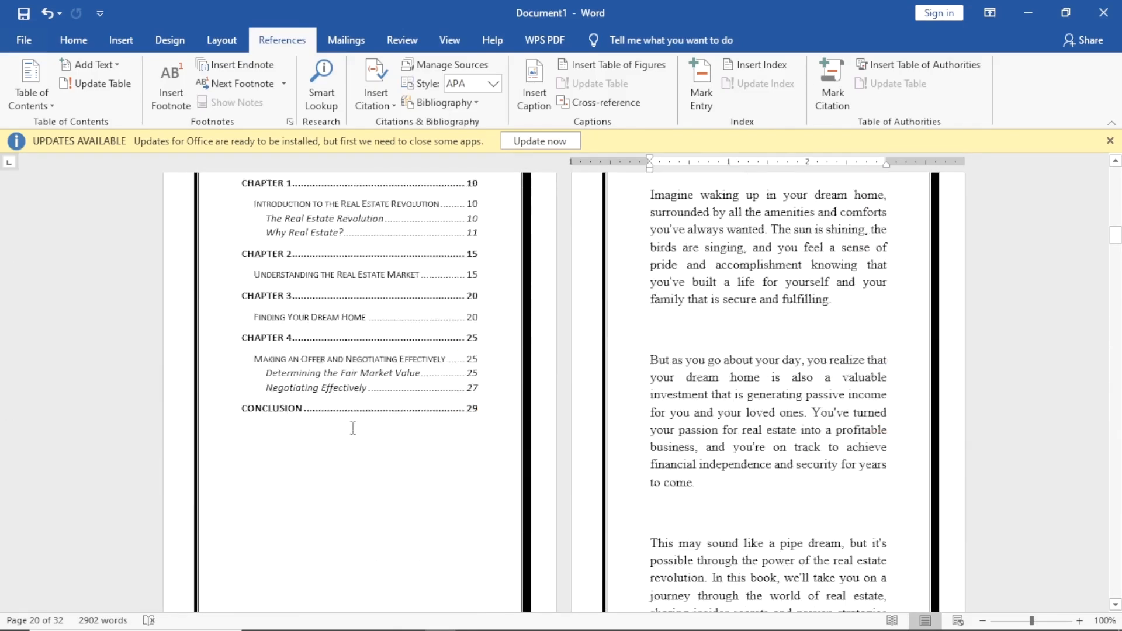
{"action": "scroll", "coordinate": [352, 467], "scroll_direction": "down", "scroll_amount": 4}
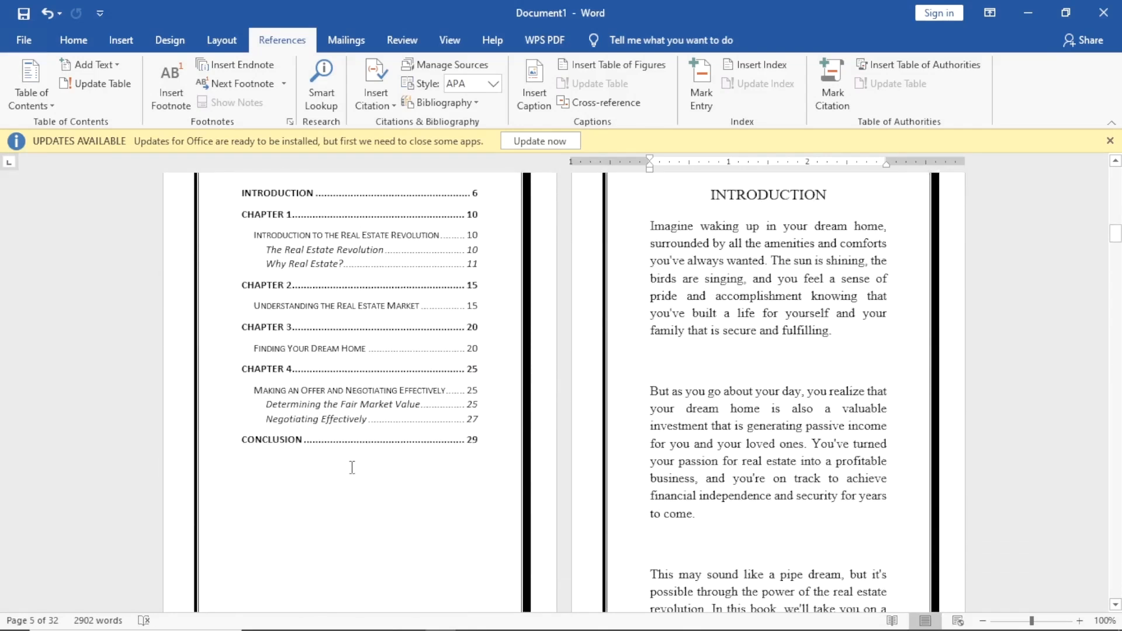